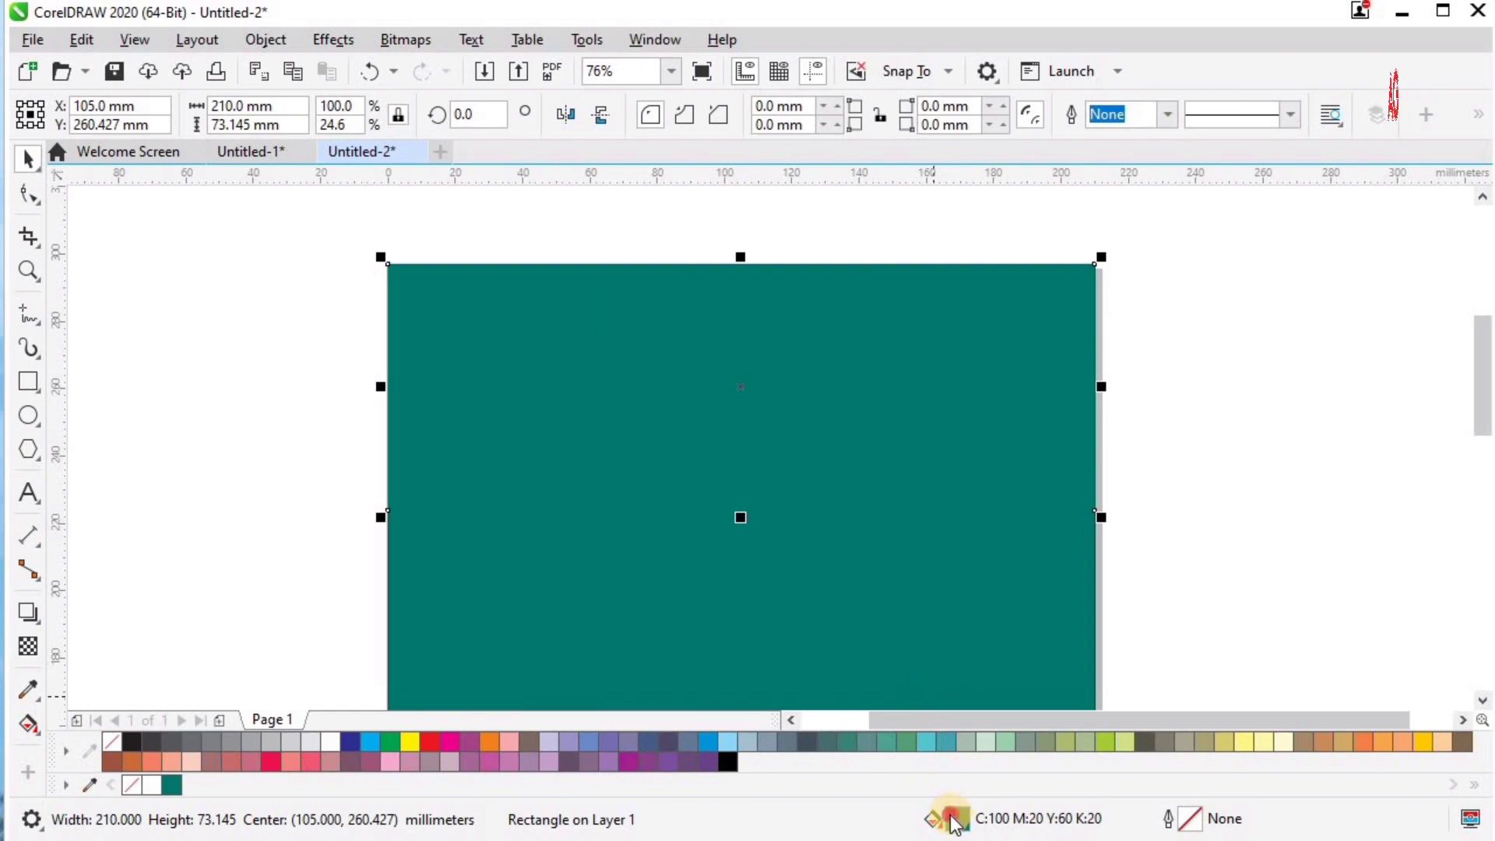
Step: Set the upper rectangle's uniform fill to CMYK 100, 20, 0, 10
double_click(954, 819)
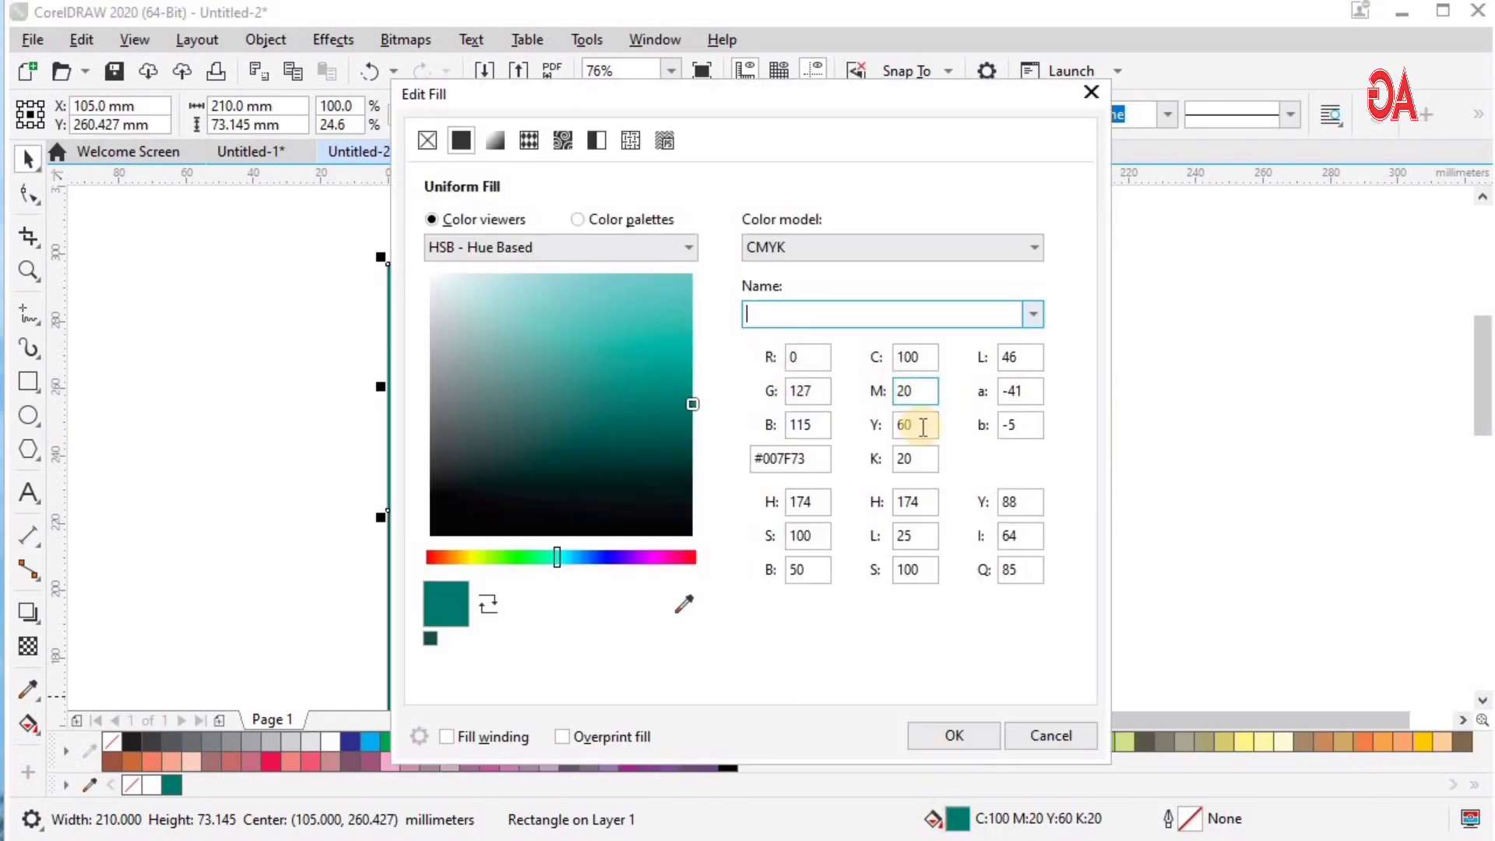
click(923, 426)
key(Tab)
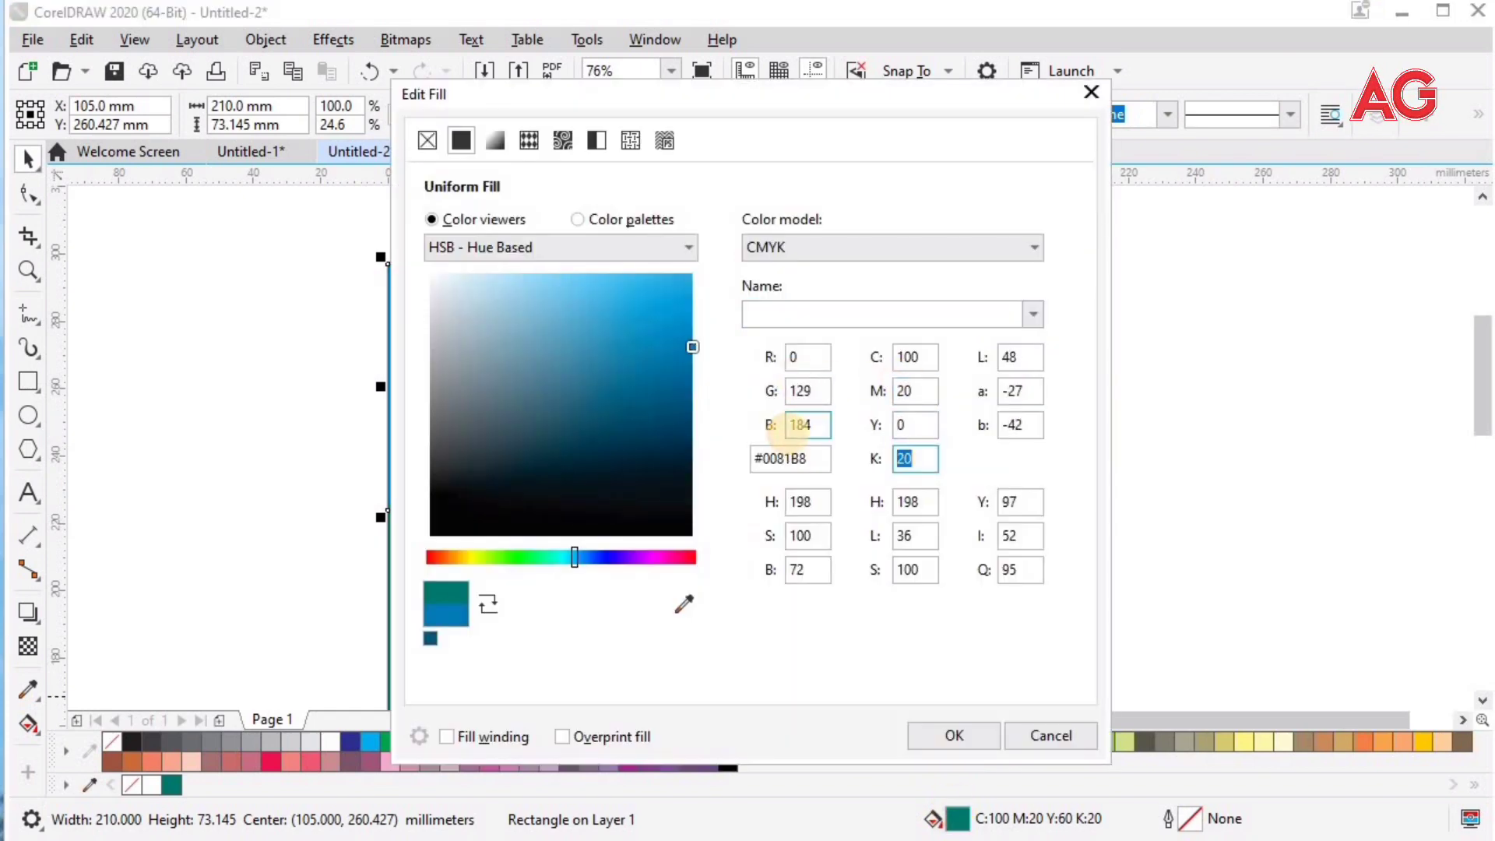
key(Return)
key(z)
key(F4)
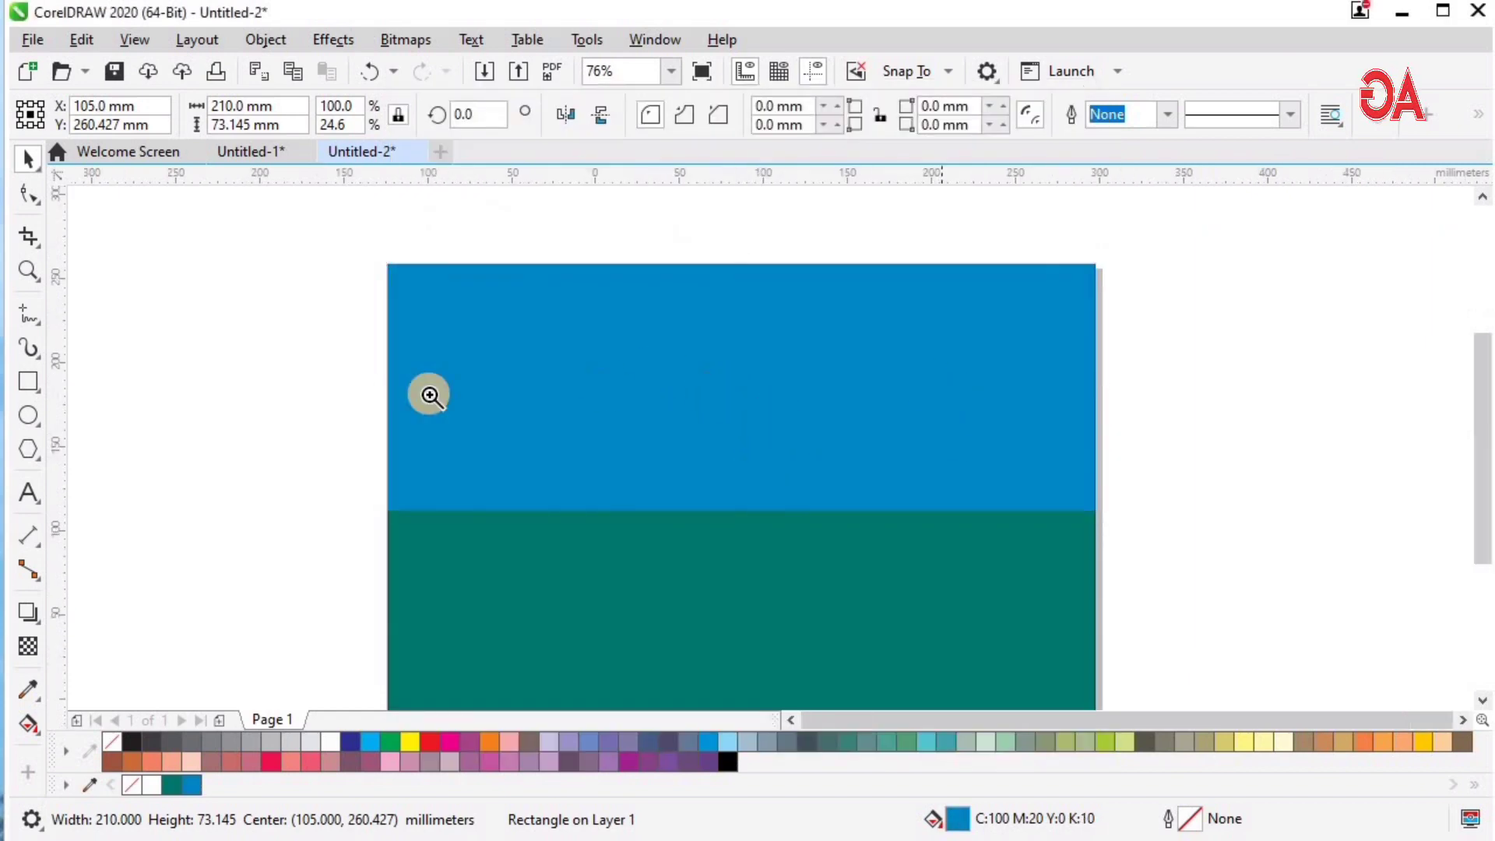
drag(420, 392, 1076, 194)
key(space)
click(939, 474)
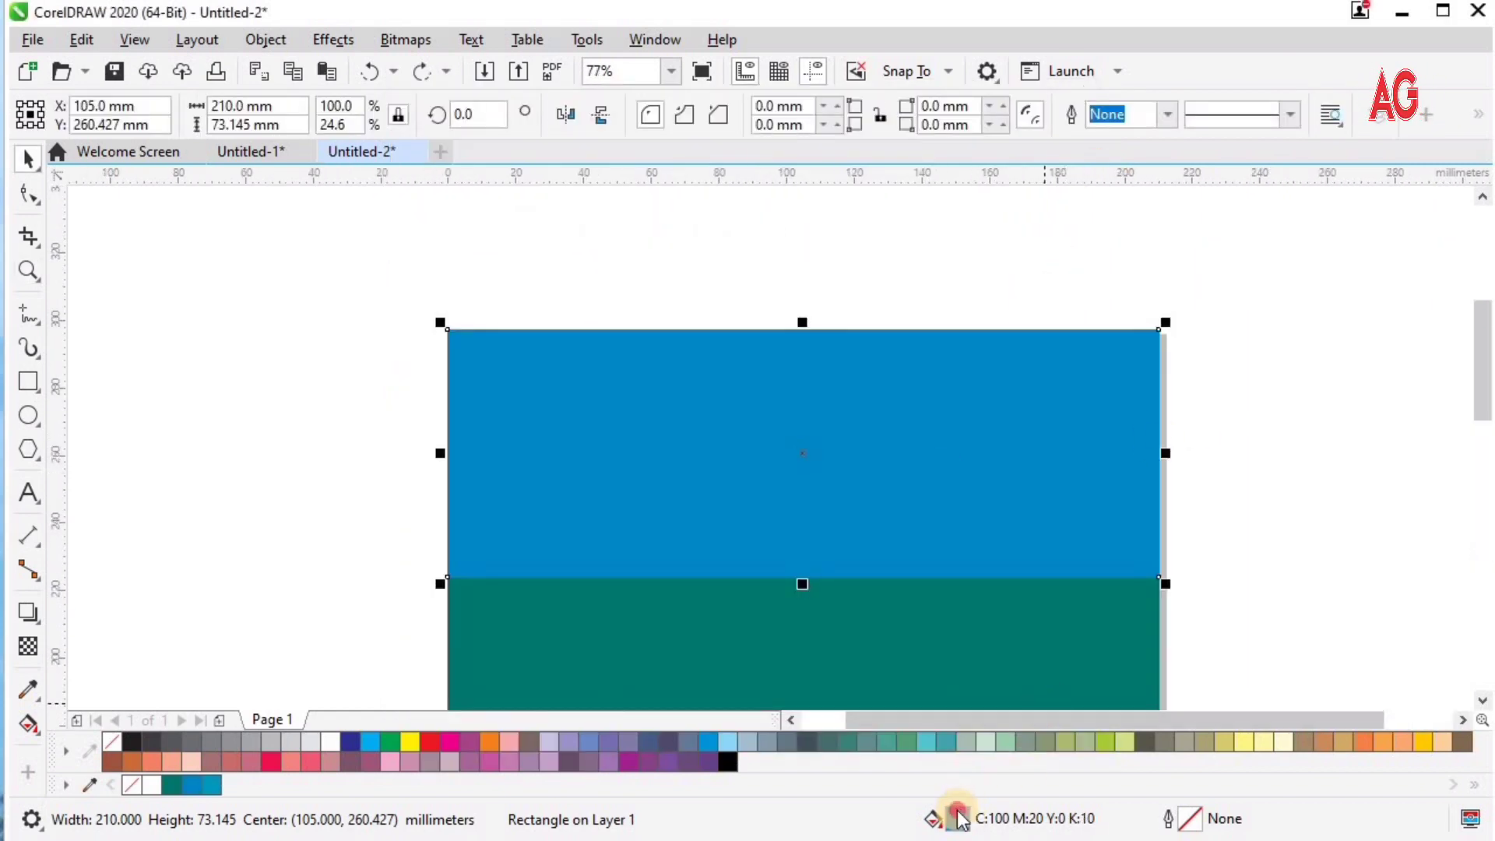
Step: Change the upper rectangle's fill to magenta 0 and yellow 20, keeping cyan 100 and black 10
double_click(958, 818)
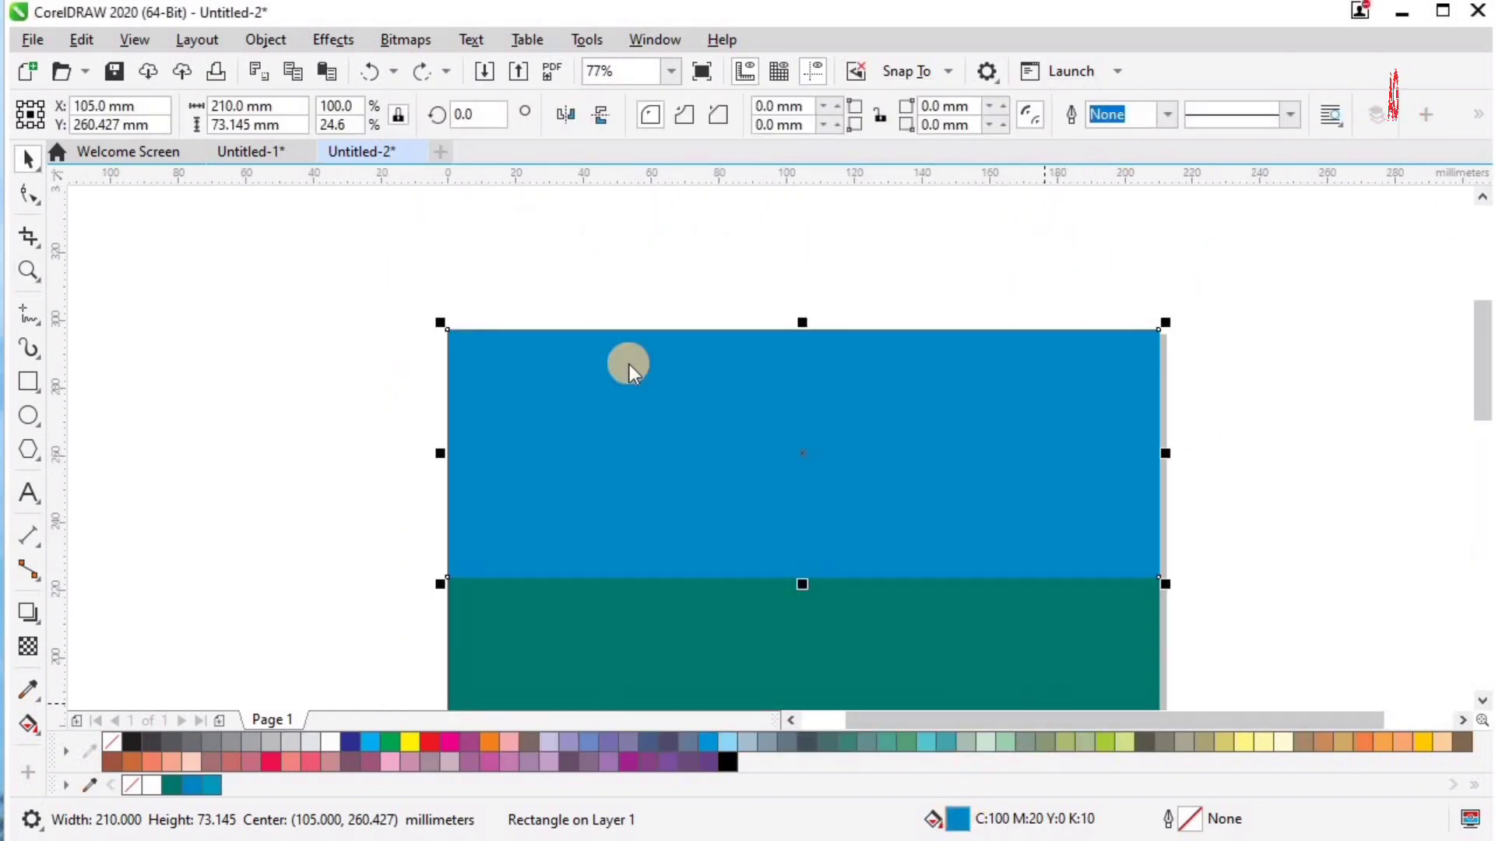
click(842, 393)
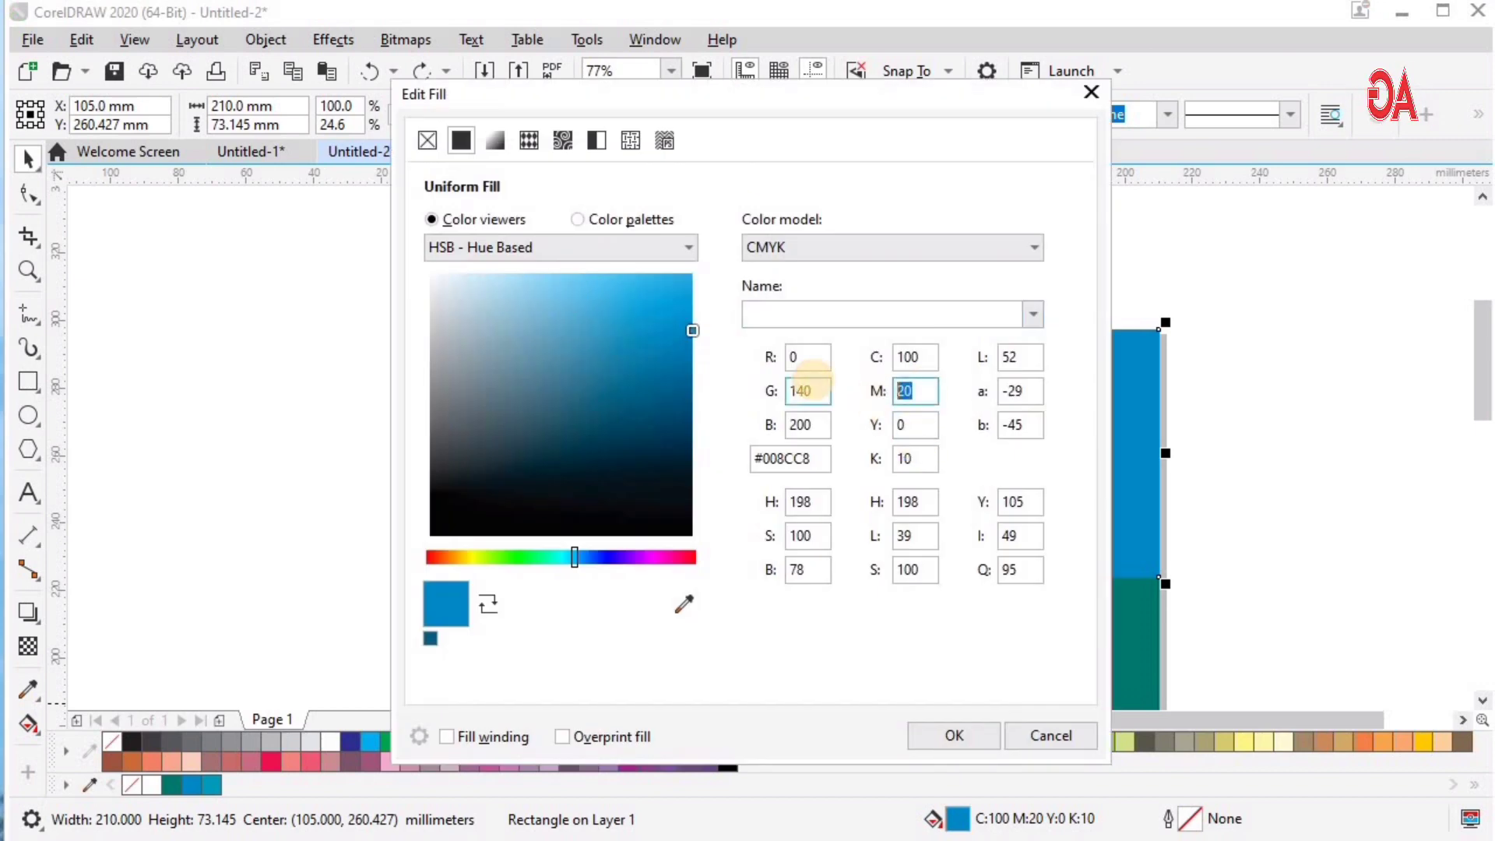
text(0)
key(Tab)
key(Tab)
key(Return)
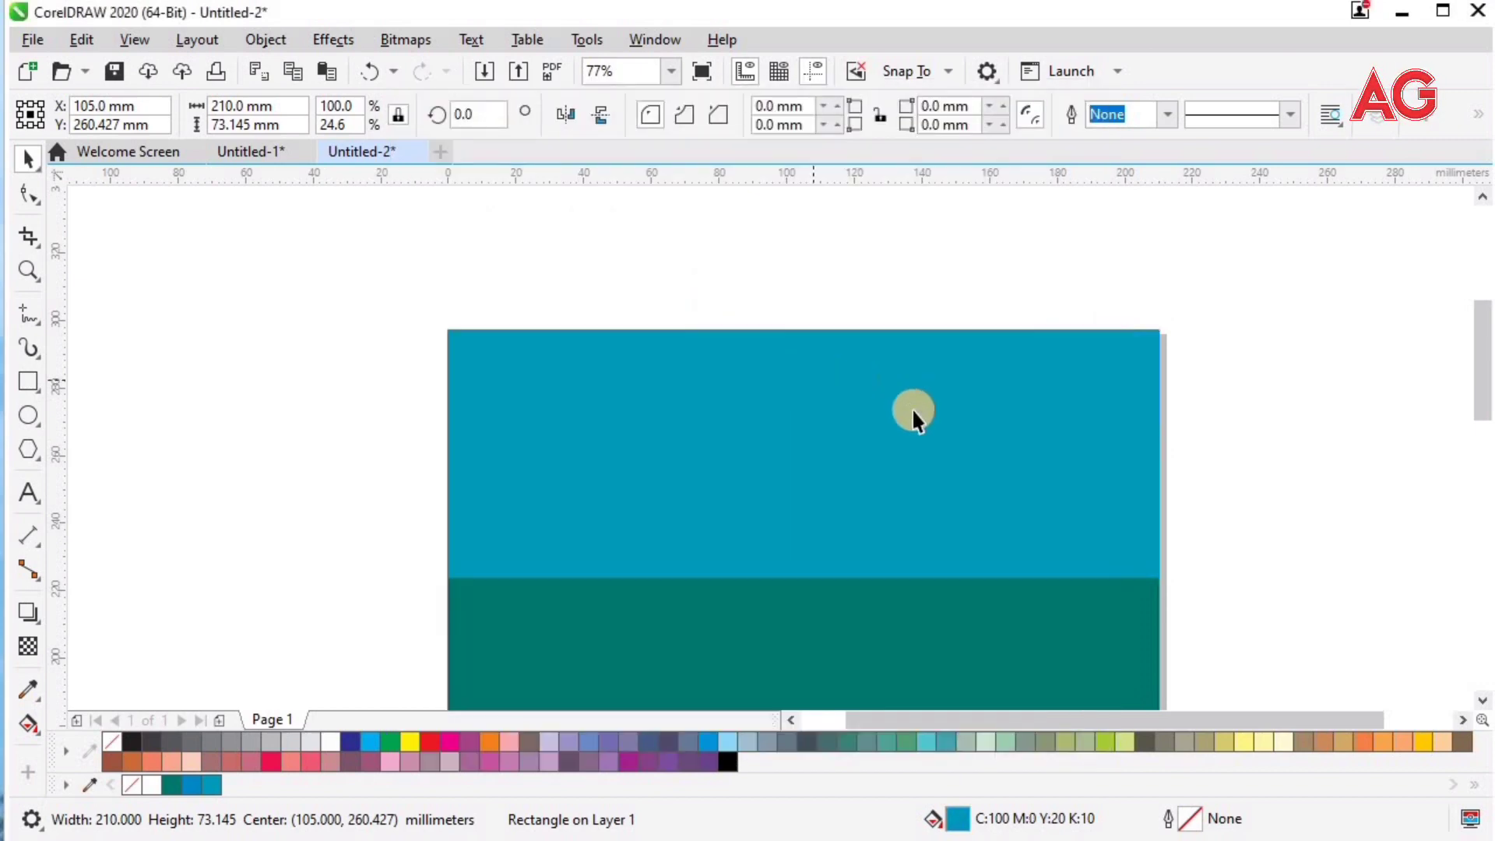
Step: Draw a narrow vertical rectangle about 10 x 72 mm beside the page's left edge, fill it yellow and remove its outline
key(F4)
key(z)
drag(444, 433, 1161, 157)
drag(287, 261, 1137, 602)
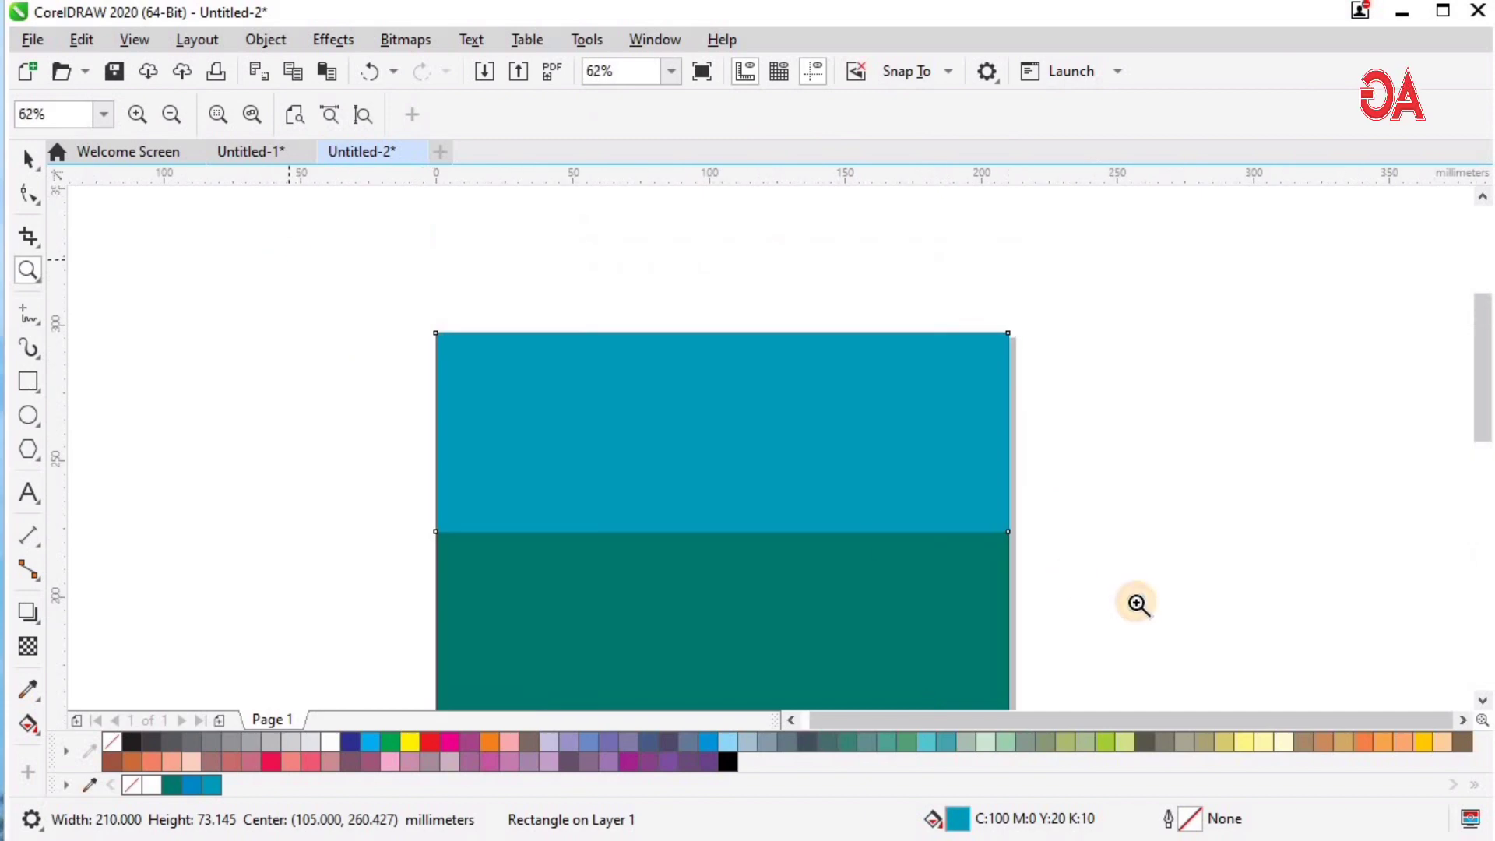
key(space)
click(1128, 389)
click(1103, 369)
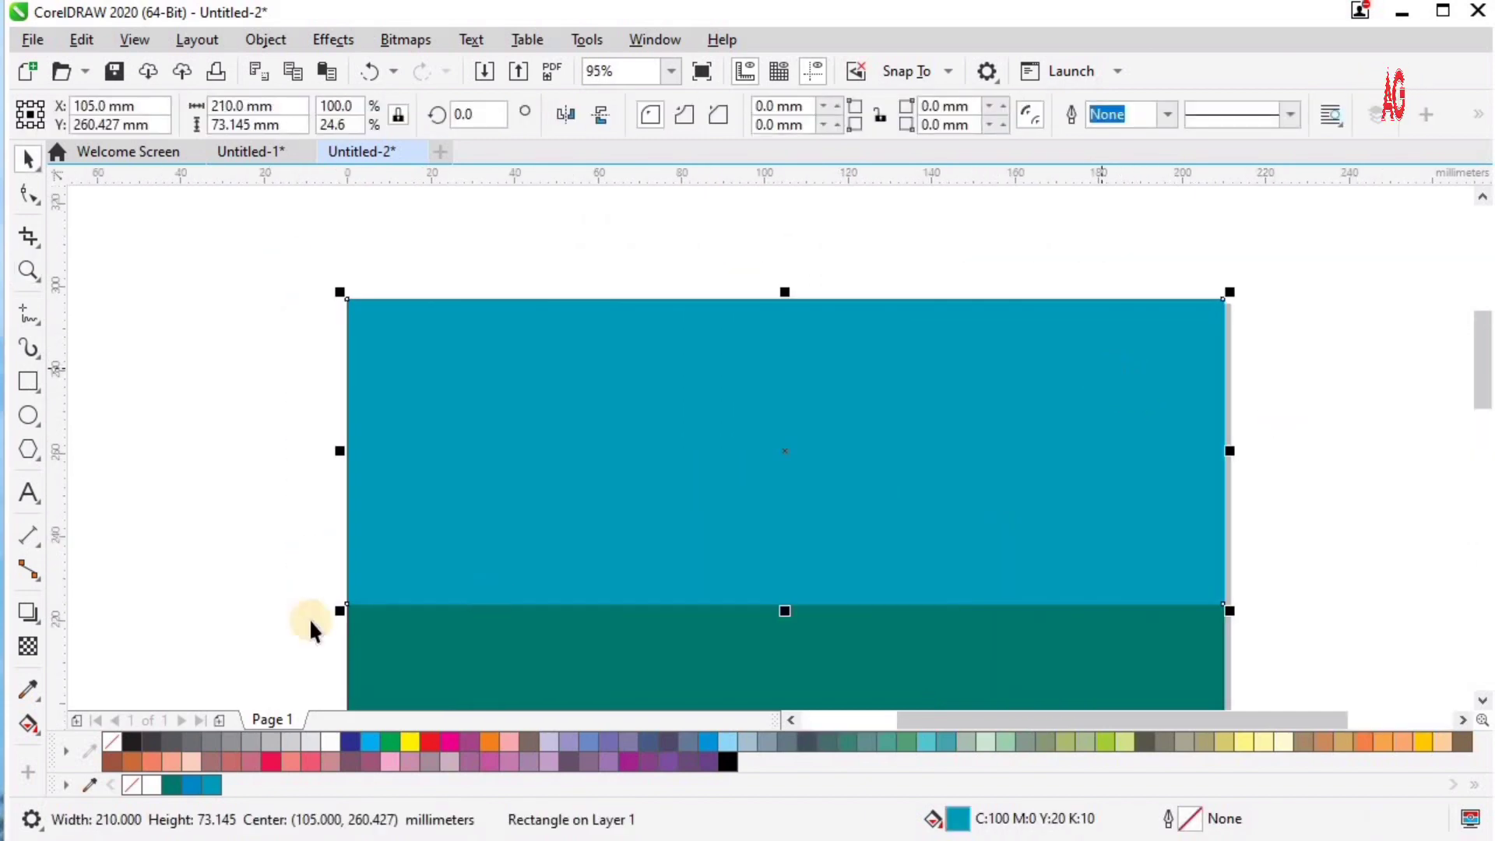
mouse_move(278, 311)
mouse_down()
mouse_move(327, 544)
mouse_move(319, 613)
mouse_up()
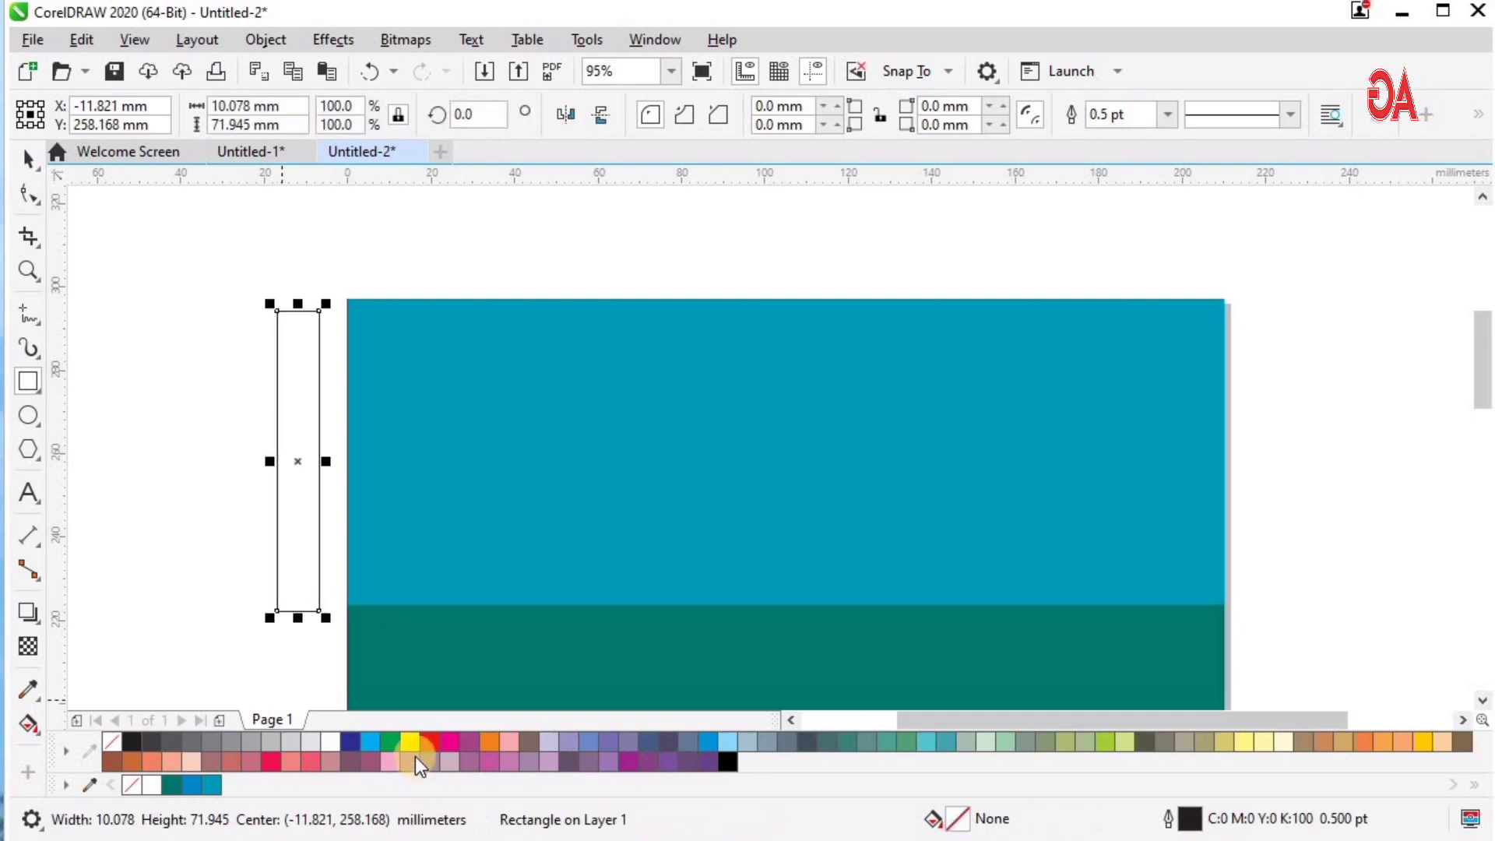
click(409, 742)
right_click(111, 741)
Step: Place a copy of the yellow strip directly against its right side and fill the copy with Deep Yellow
key(z)
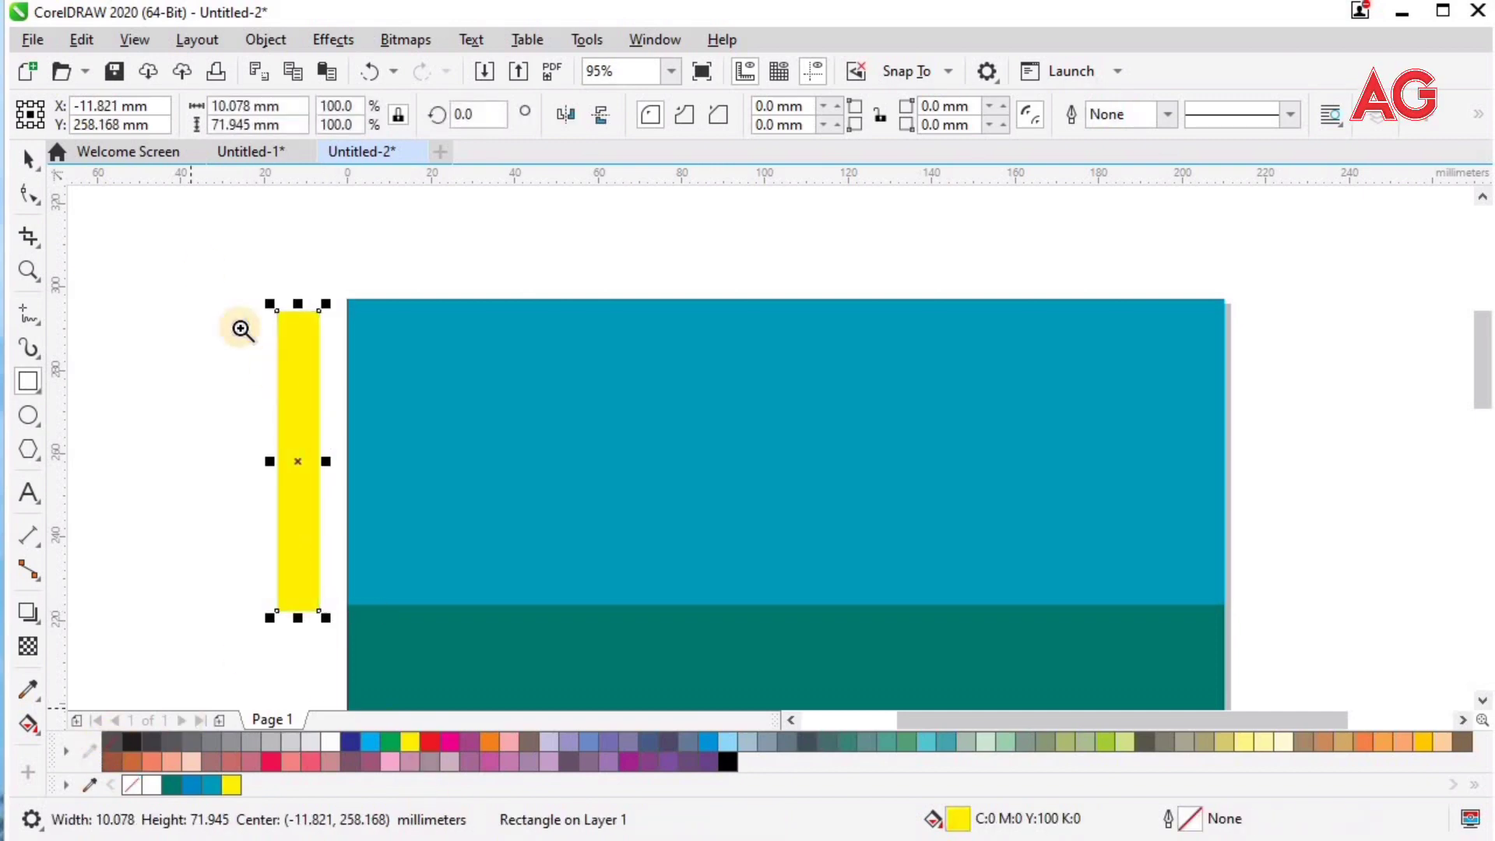
drag(735, 680, 201, 267)
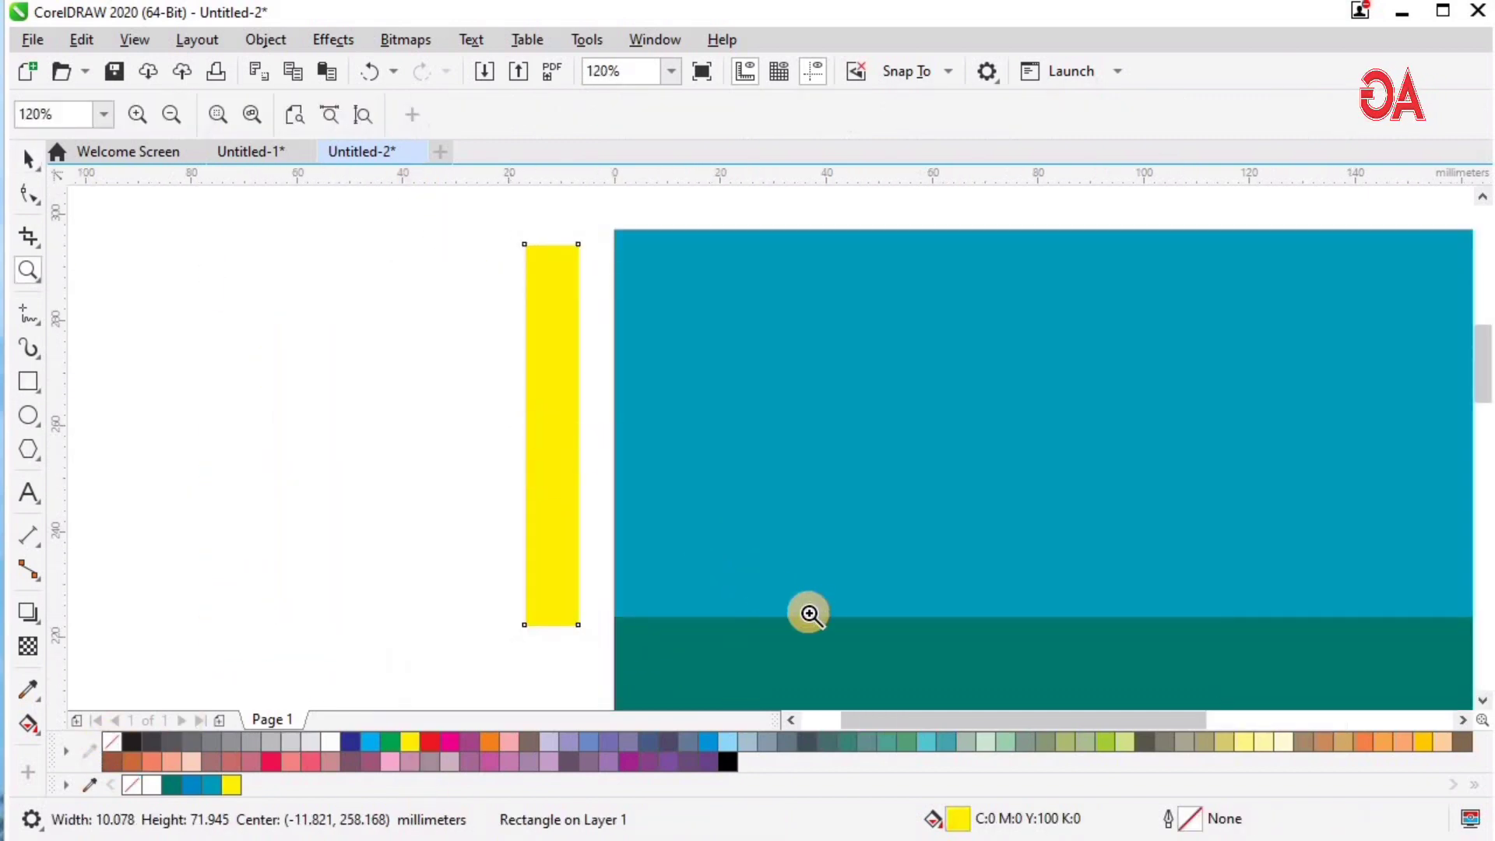
drag(805, 610, 425, 201)
key(space)
drag(657, 447, 696, 456)
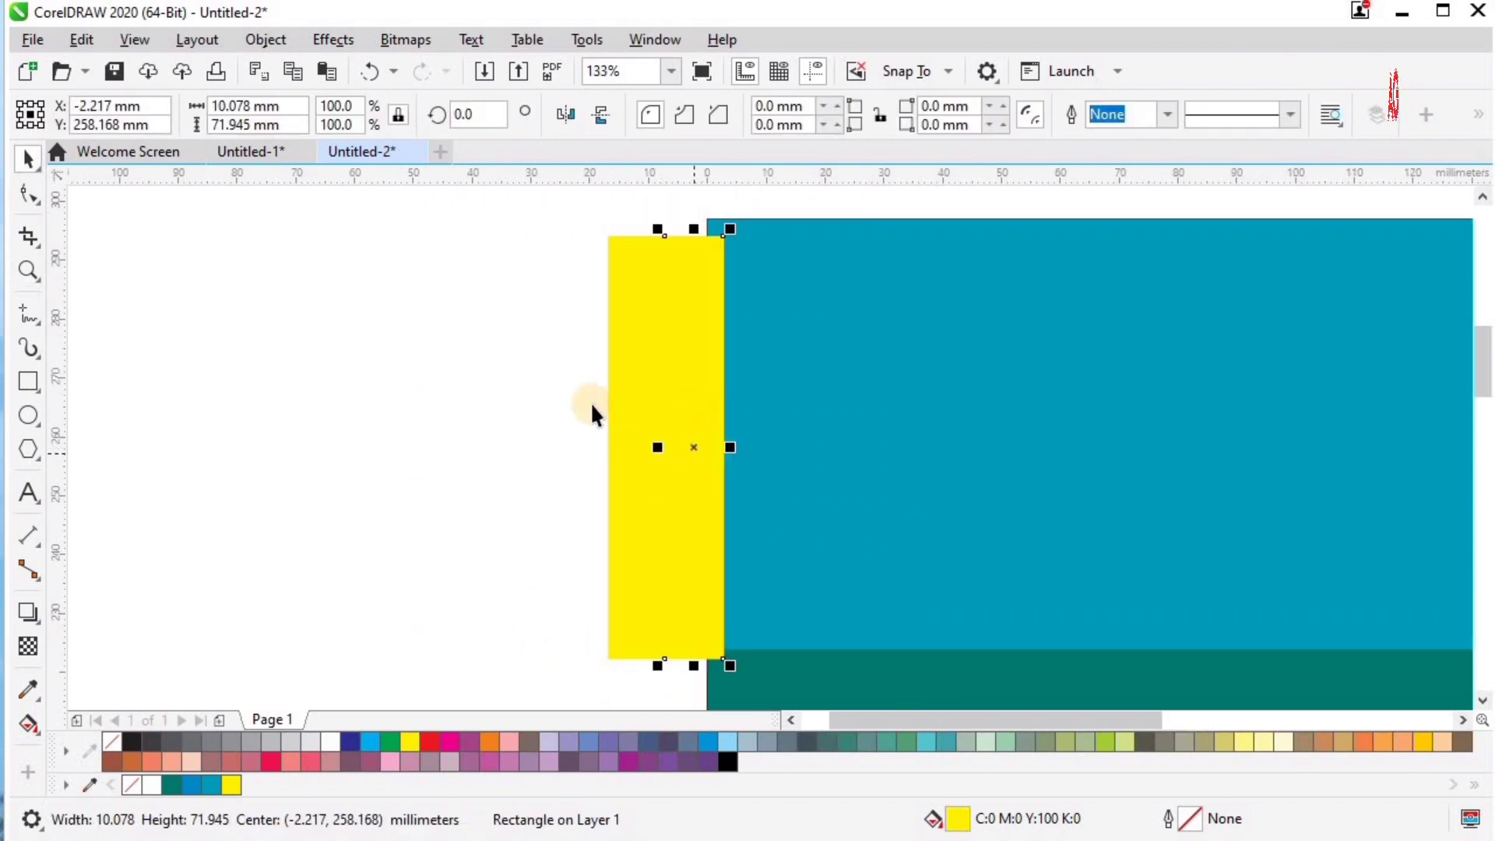
click(1420, 740)
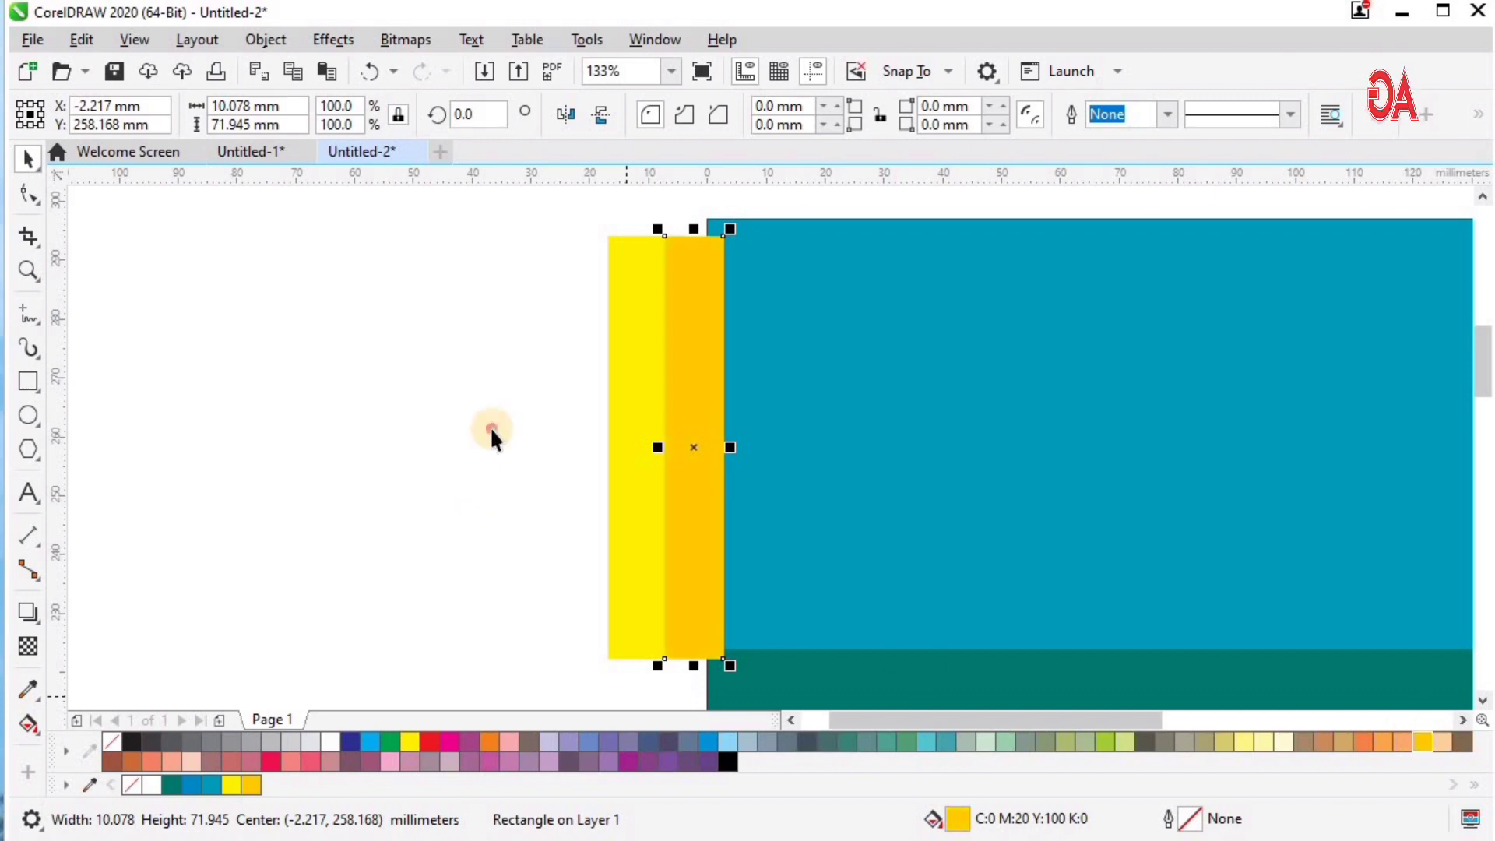
Step: Set the original yellow strip's fill to CMYK 0, 20, 100, 0
click(489, 427)
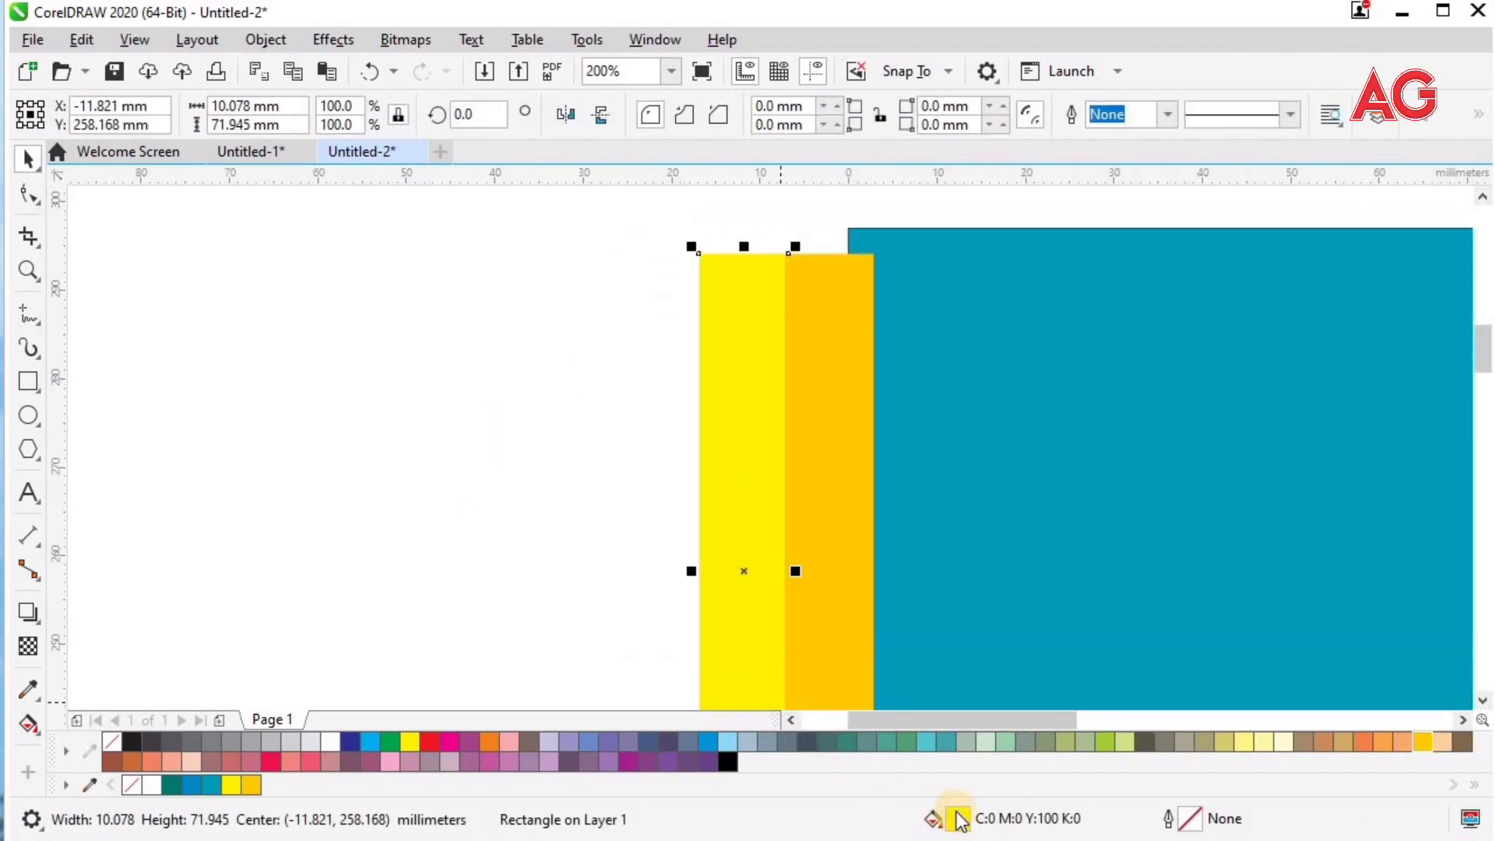
double_click(959, 819)
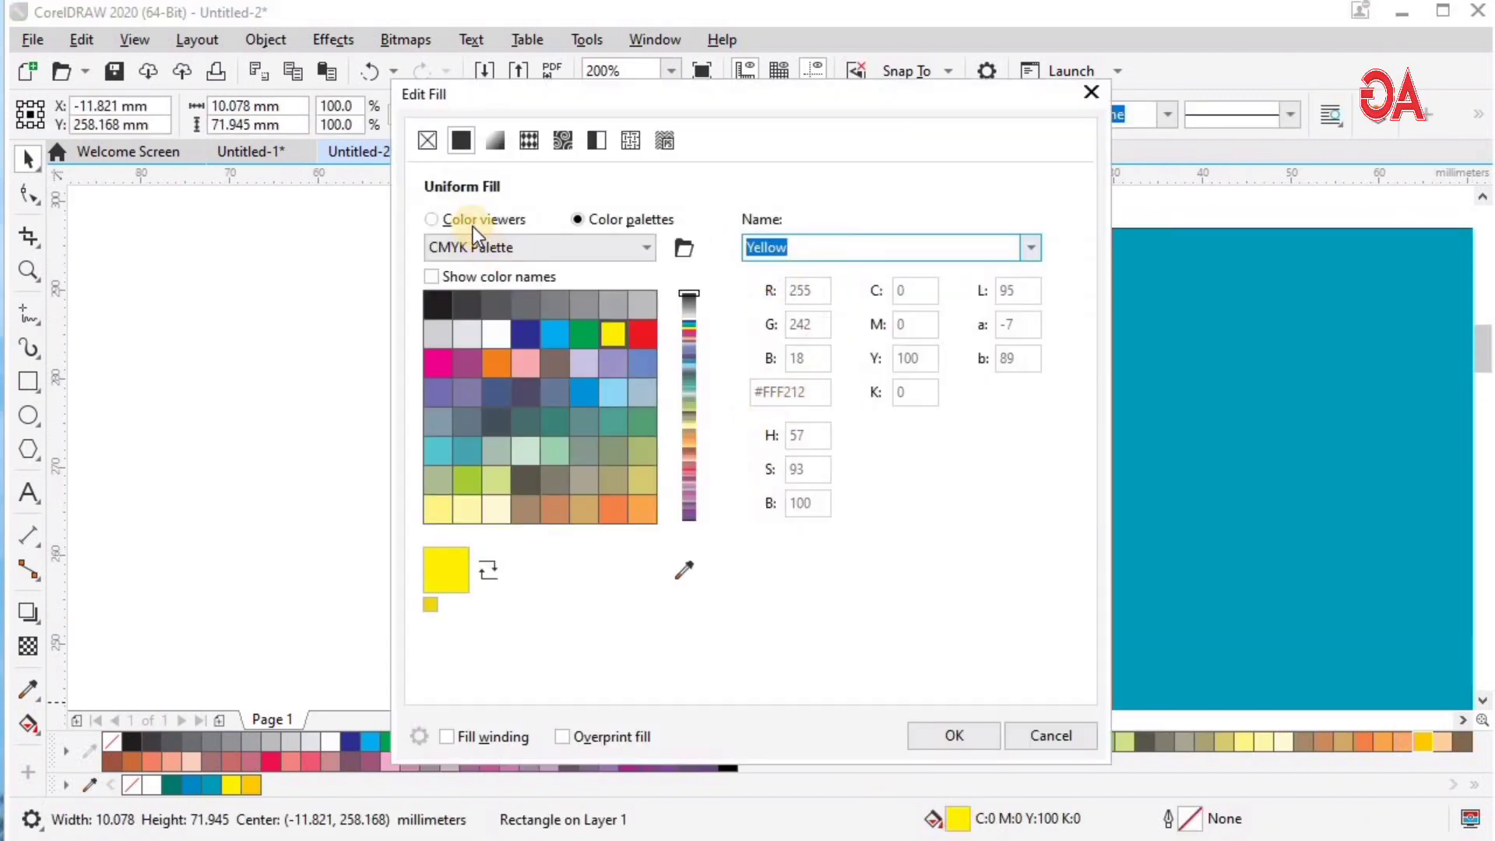
key(alt+c)
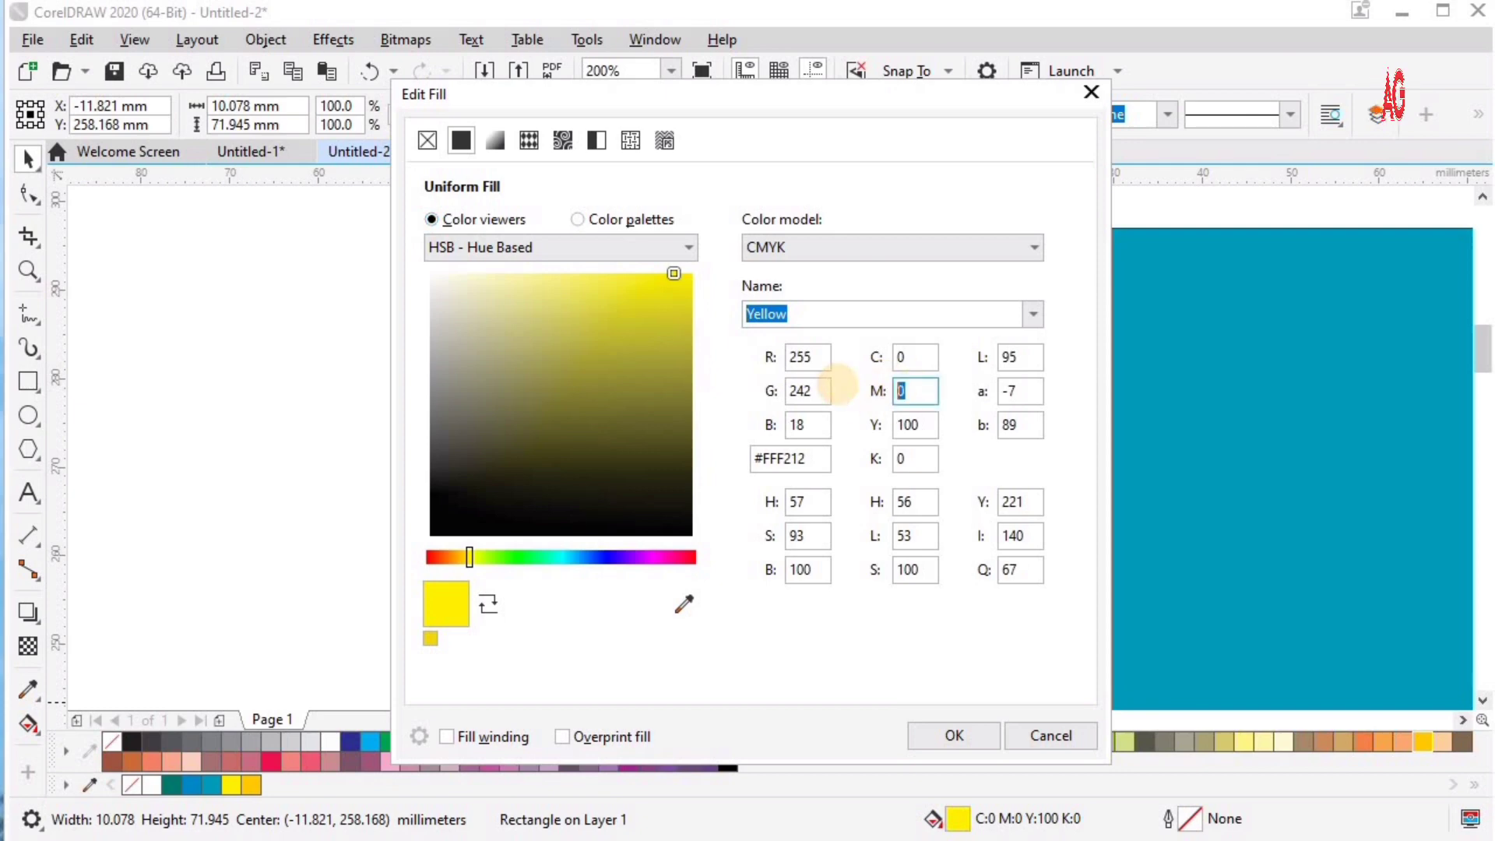
click(956, 737)
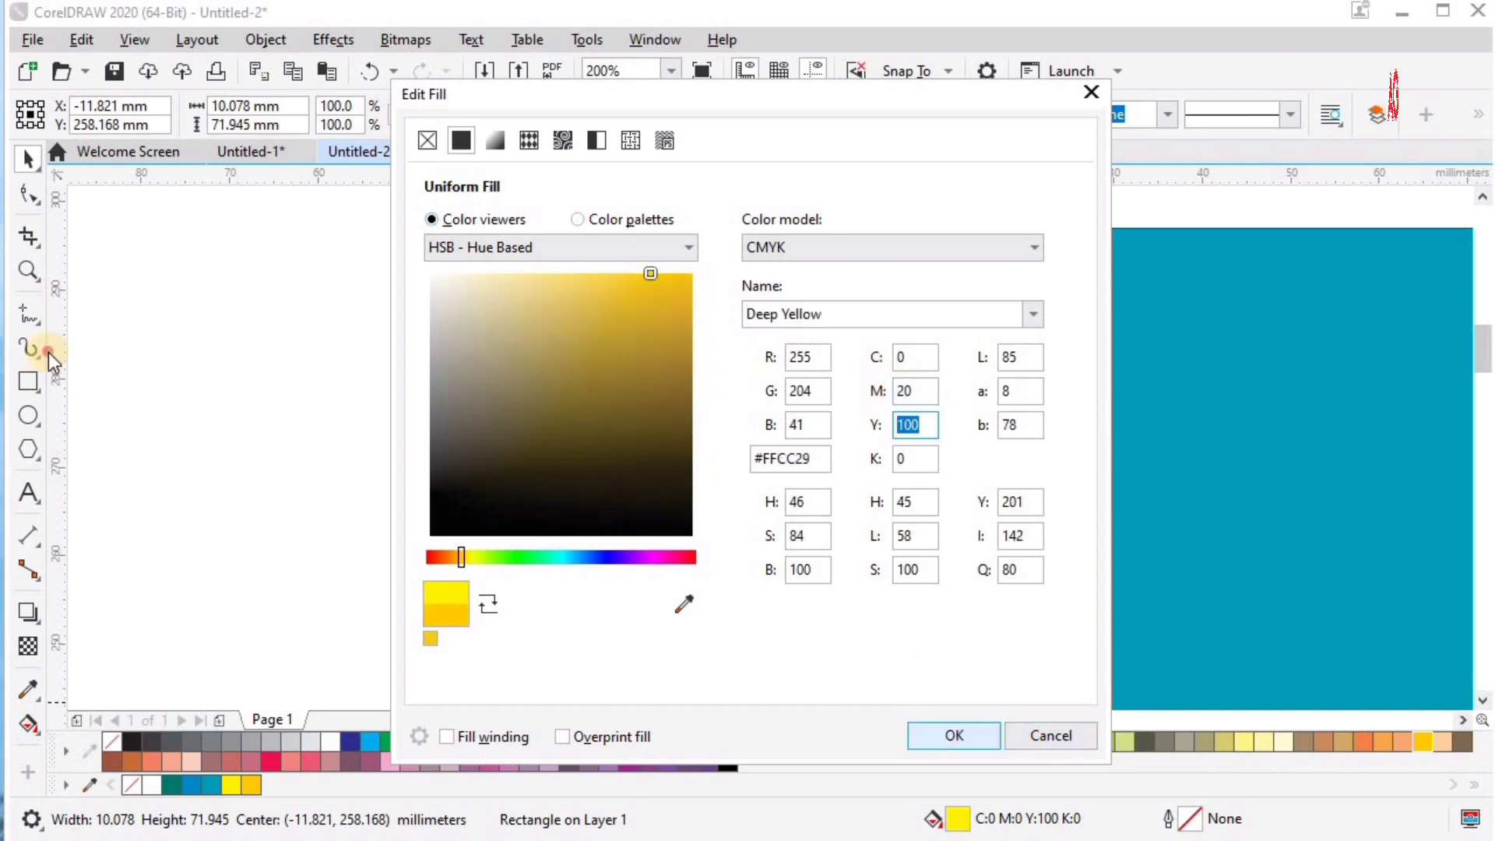
Step: Undo the last strip move and set the right strip's fill to CMYK 0, 35, 100, 0
drag(821, 471, 943, 463)
key(ctrl+z)
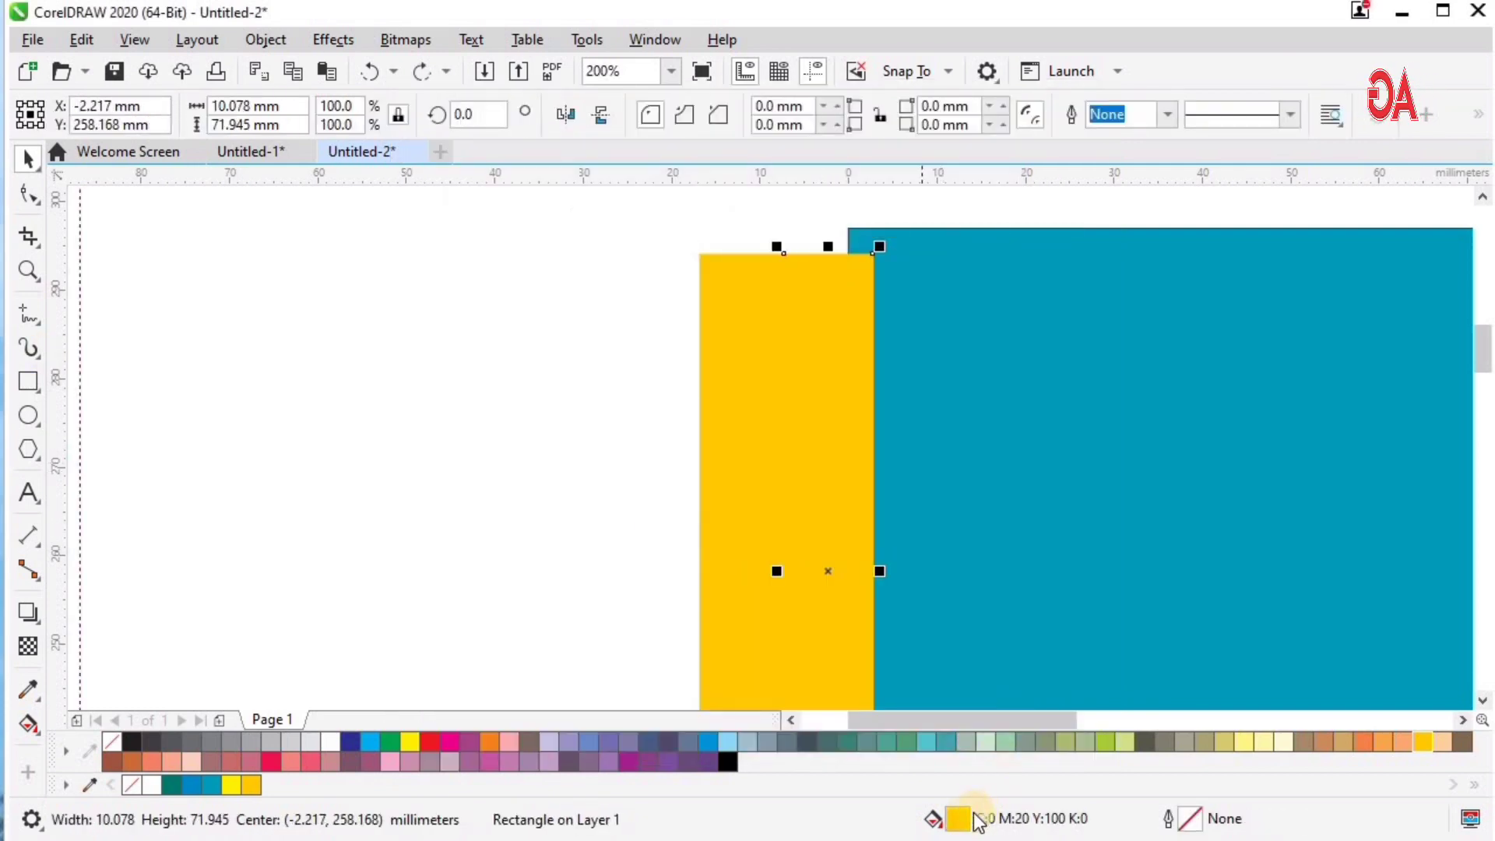
key(shift+F11)
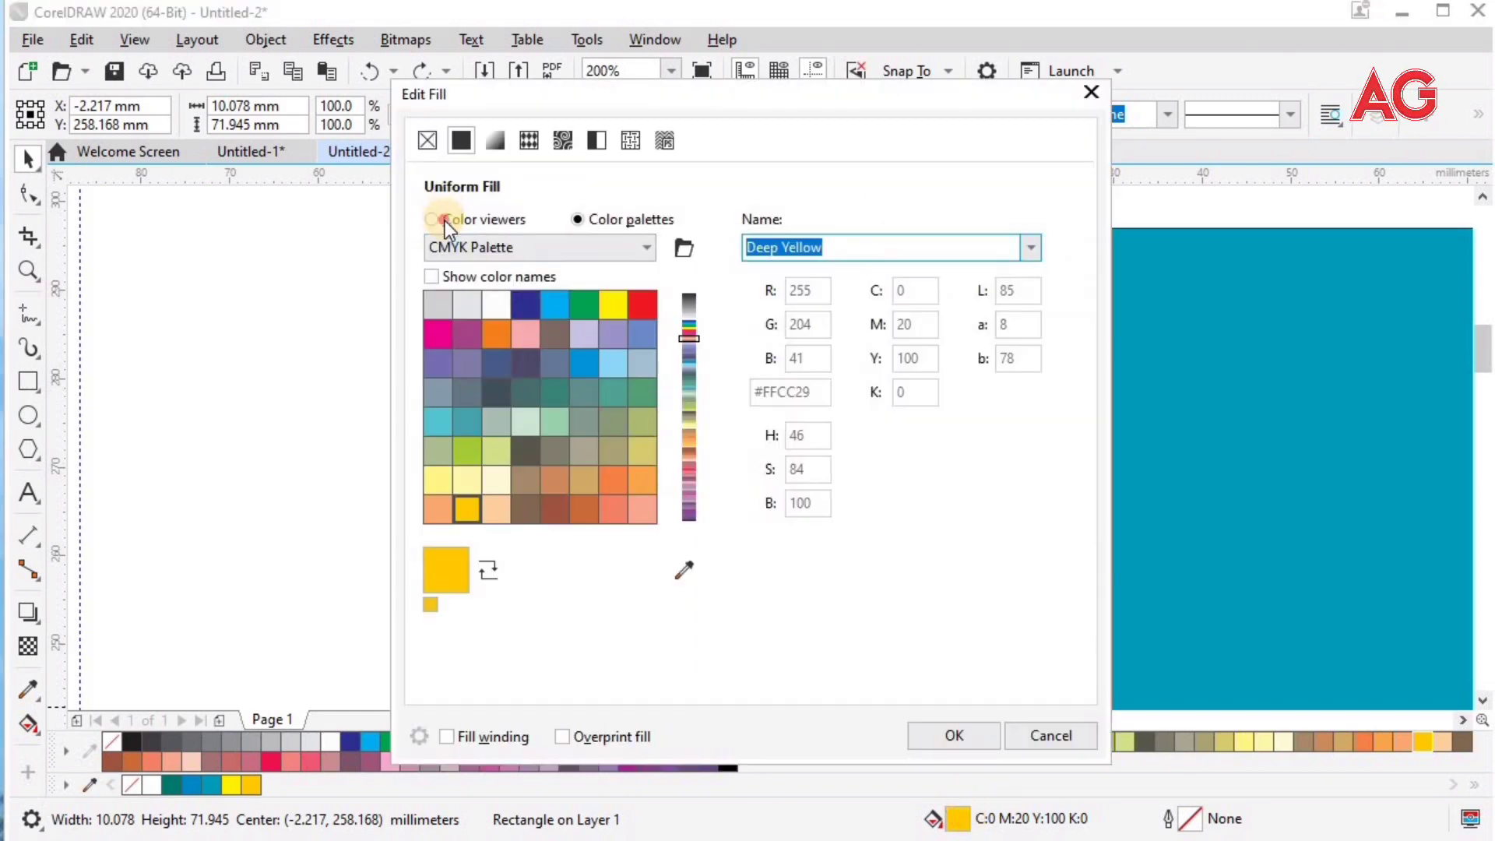
click(446, 221)
click(907, 391)
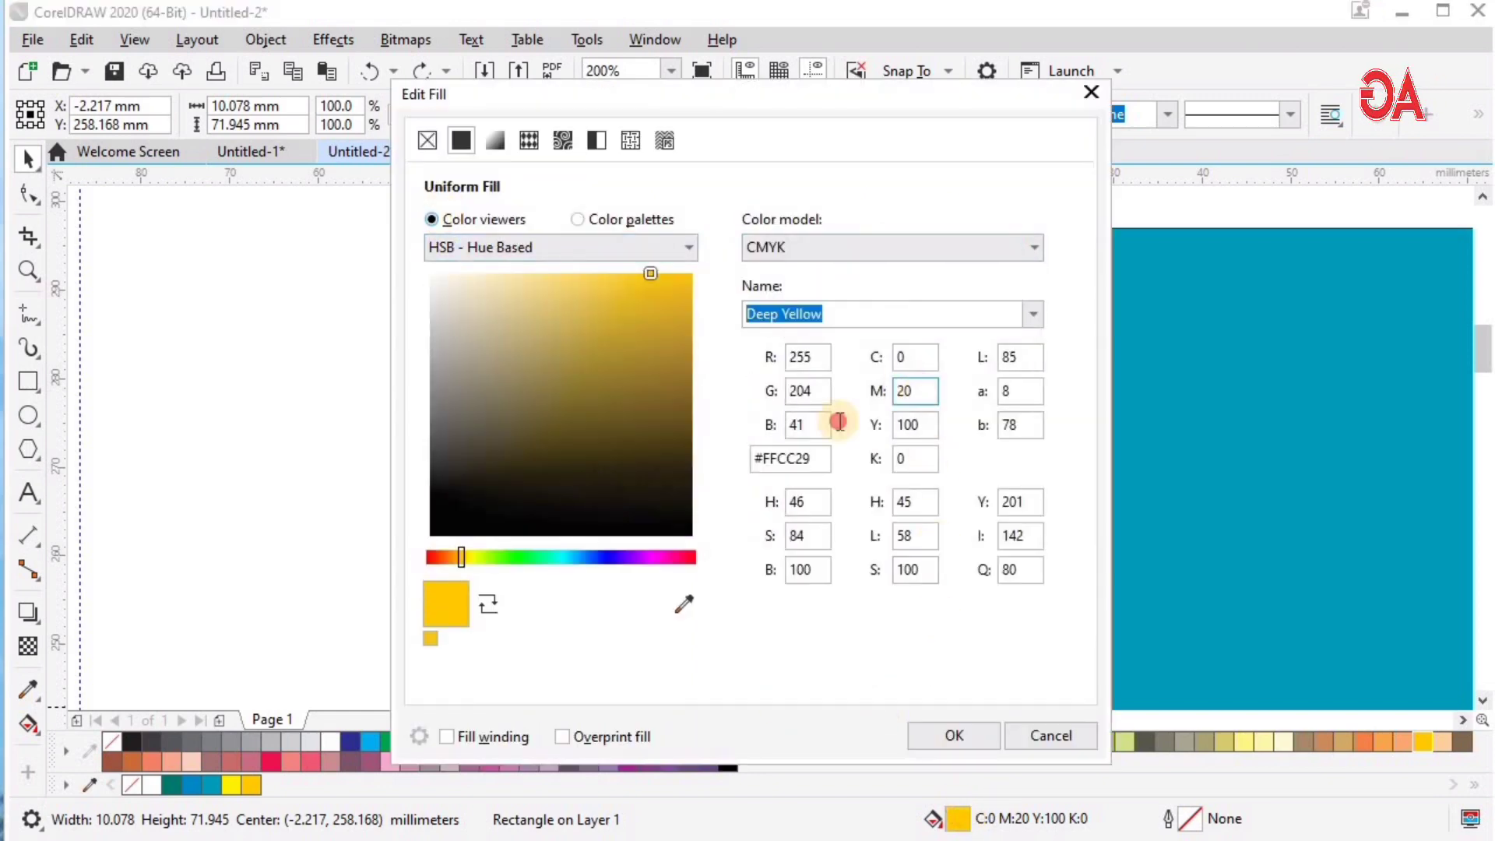
key(Tab)
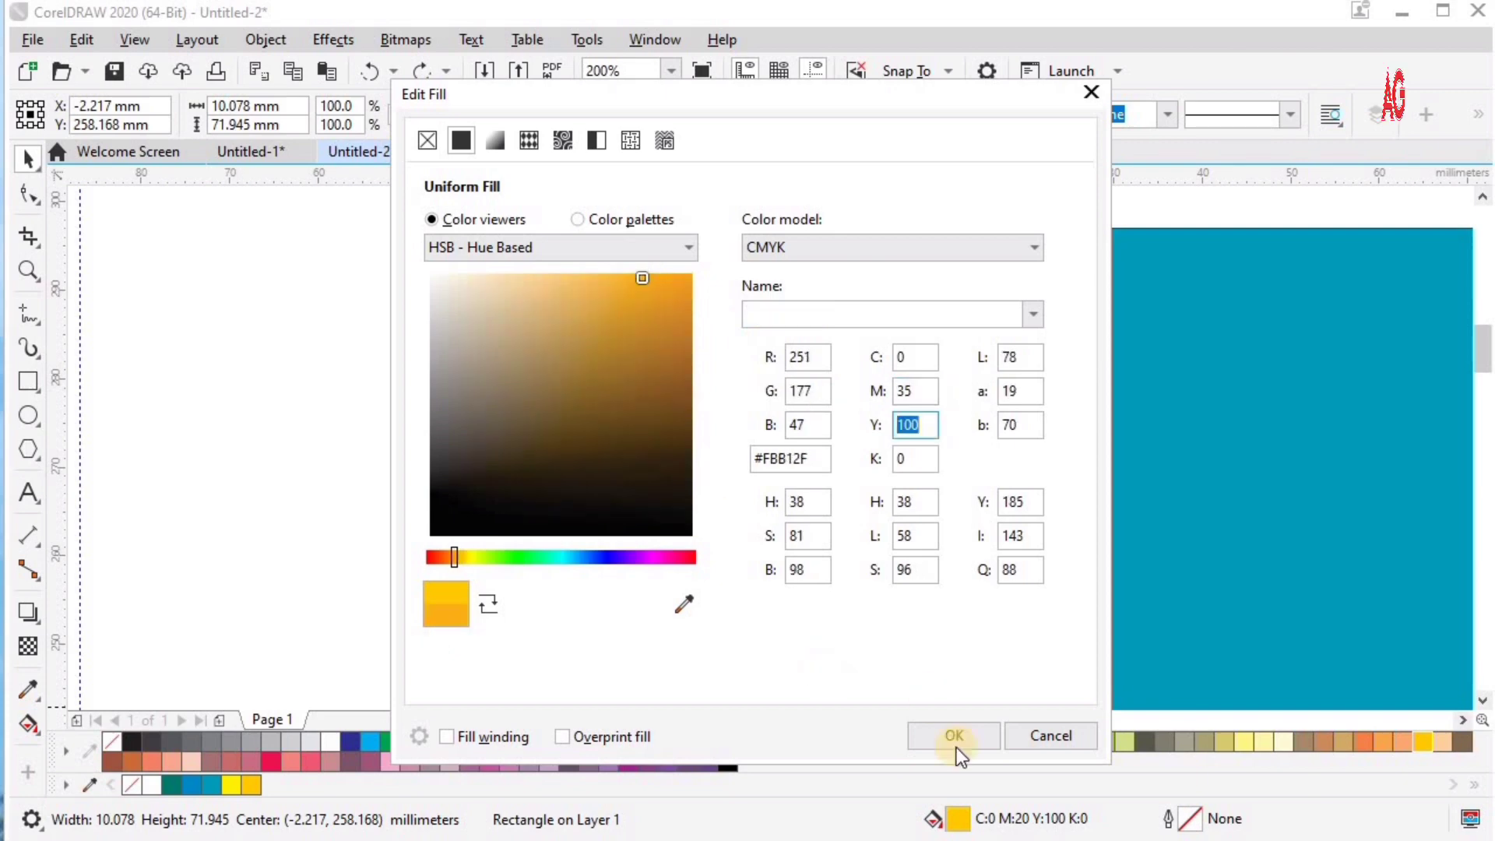
click(932, 728)
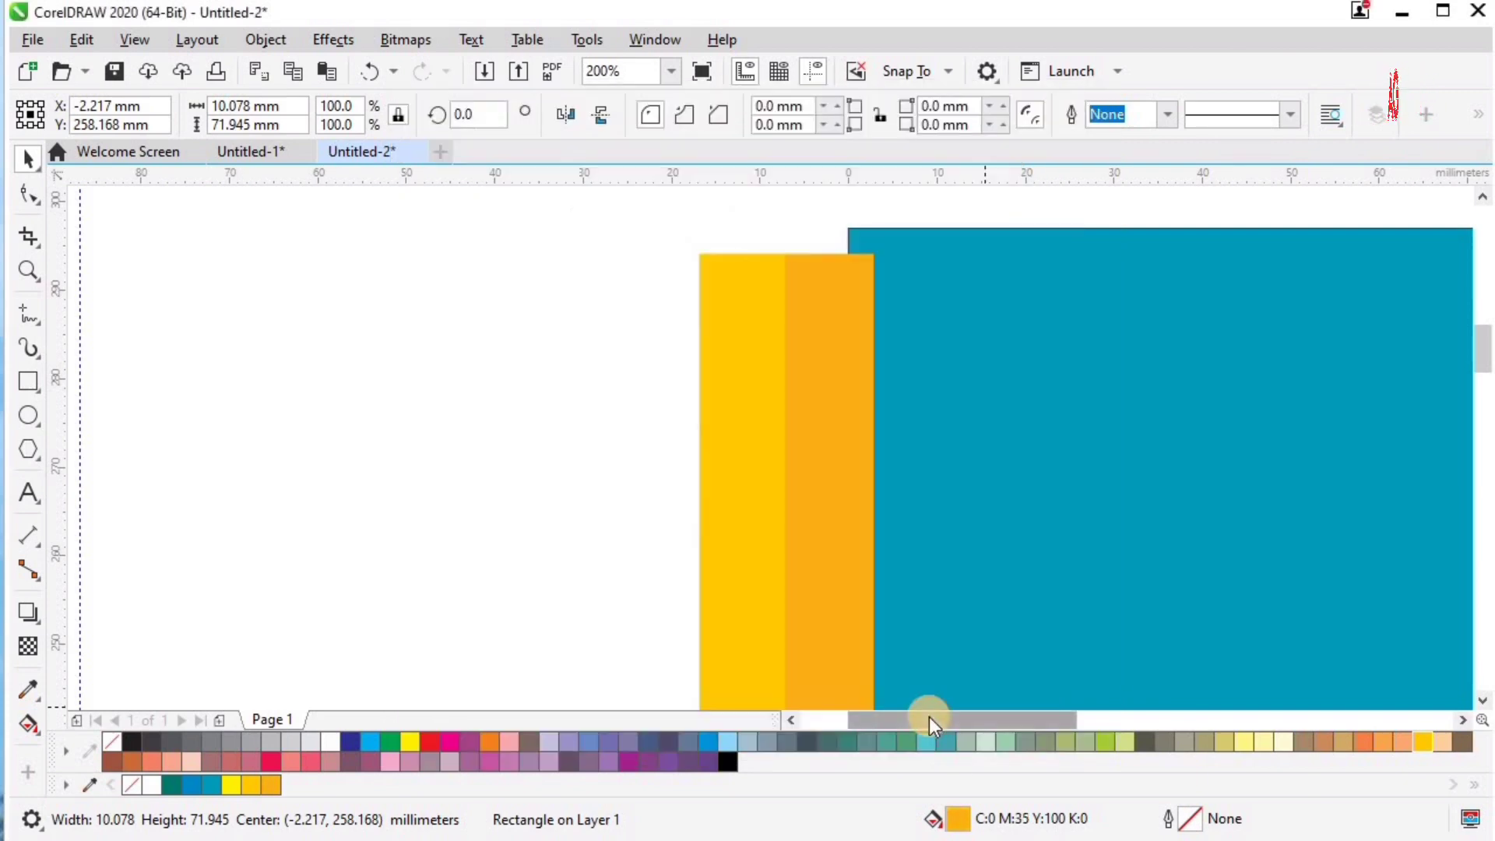
Step: Apply an elliptical fountain fill to the right orange strip
scroll(682, 298, down, 2)
key(F2)
drag(606, 358, 948, 655)
click(742, 409)
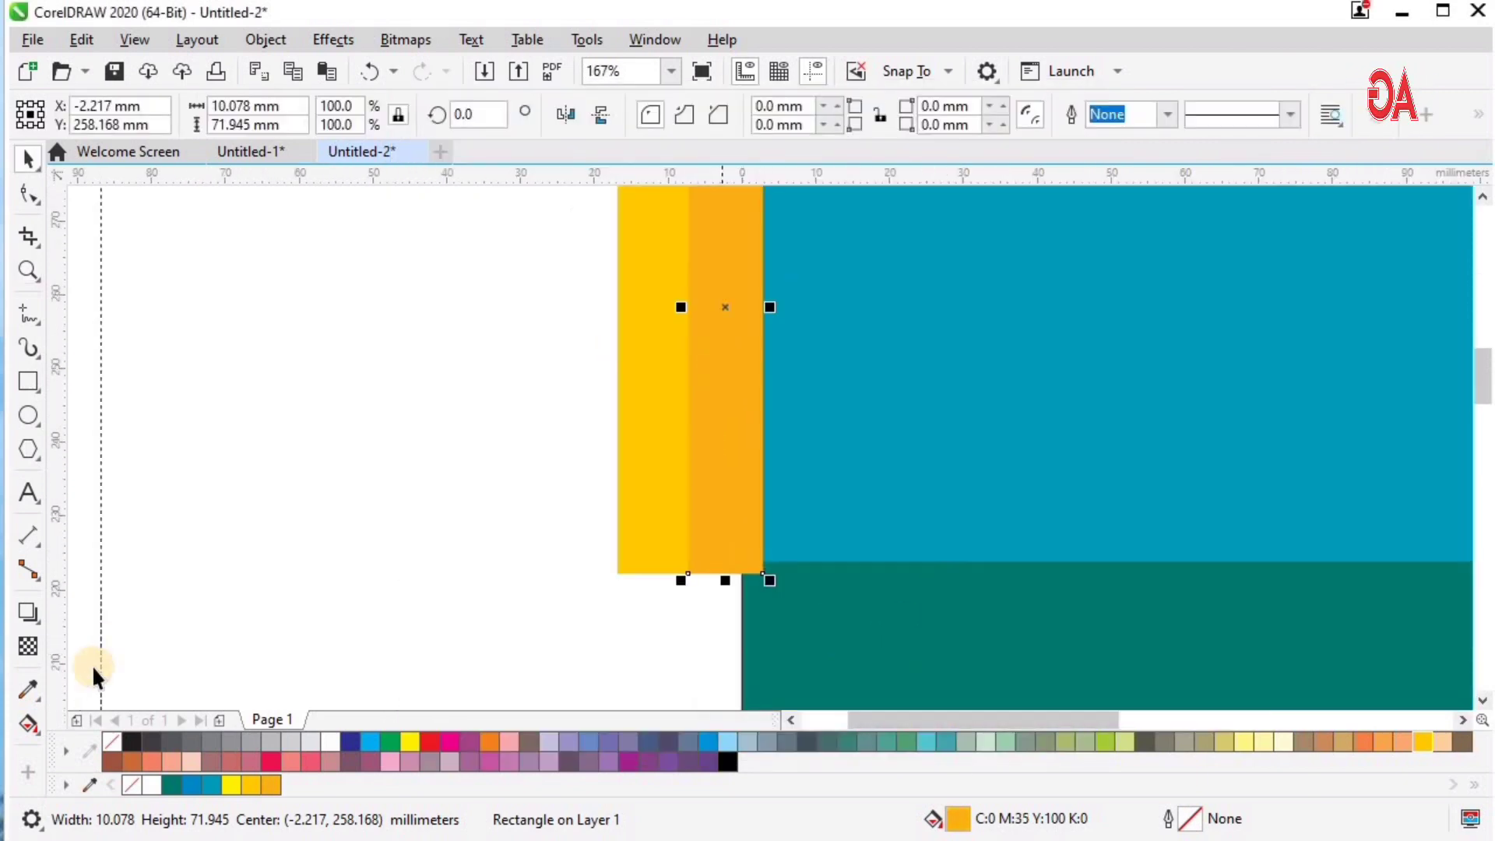
key(g)
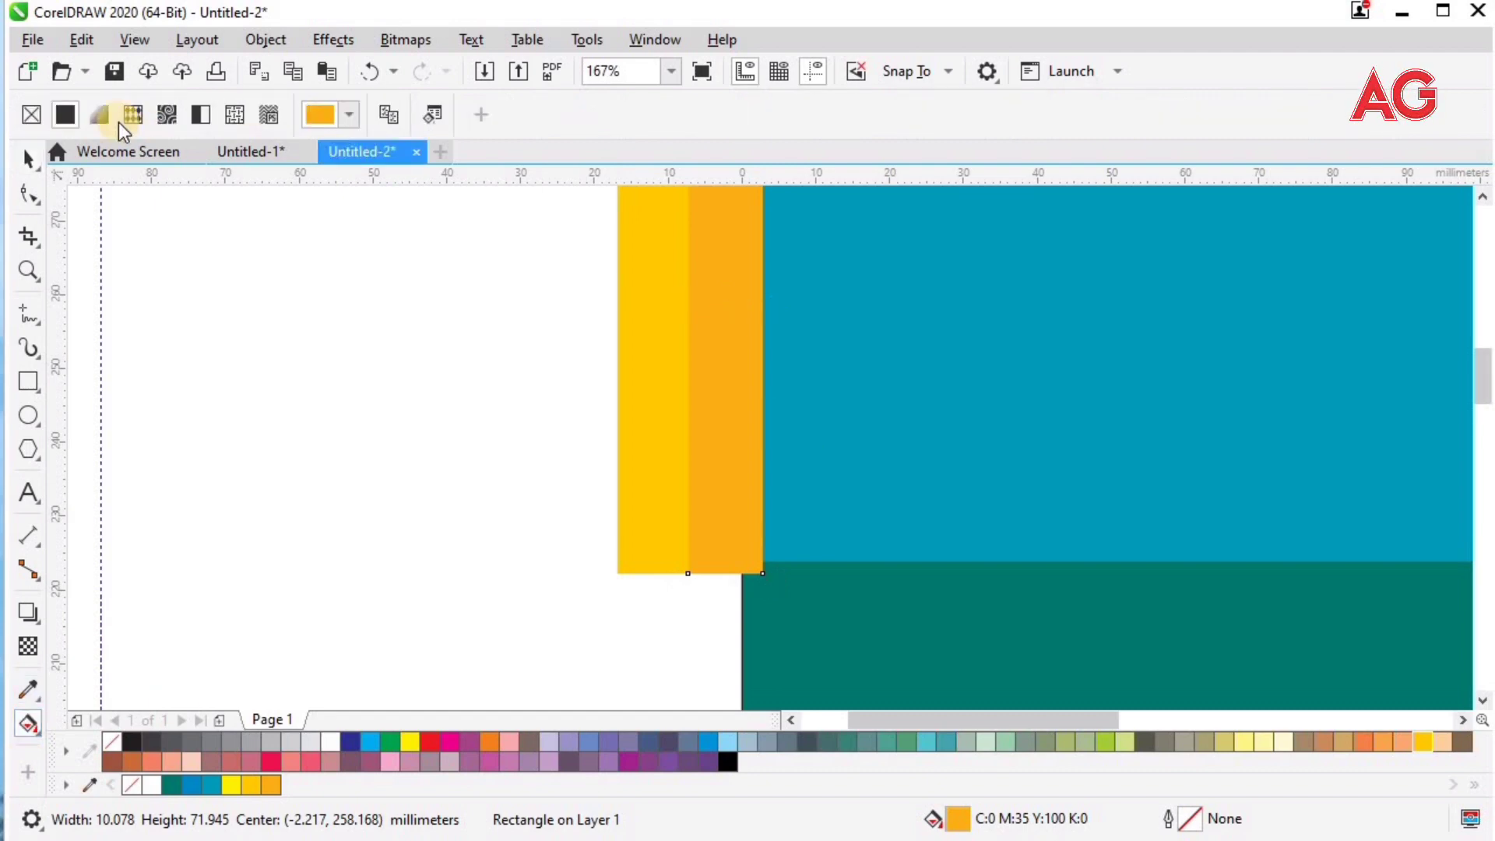
click(99, 116)
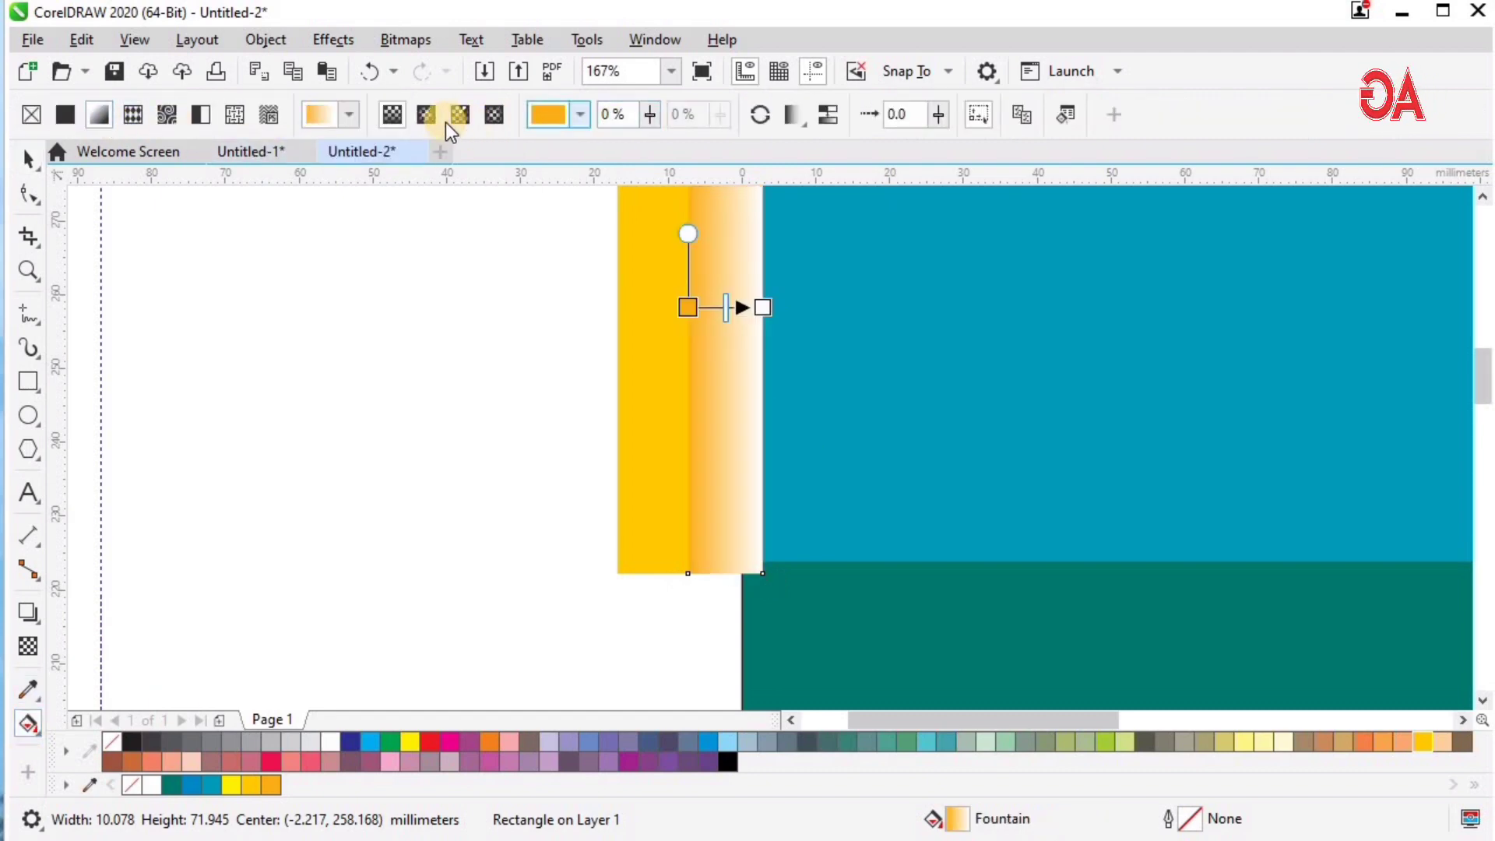
click(424, 118)
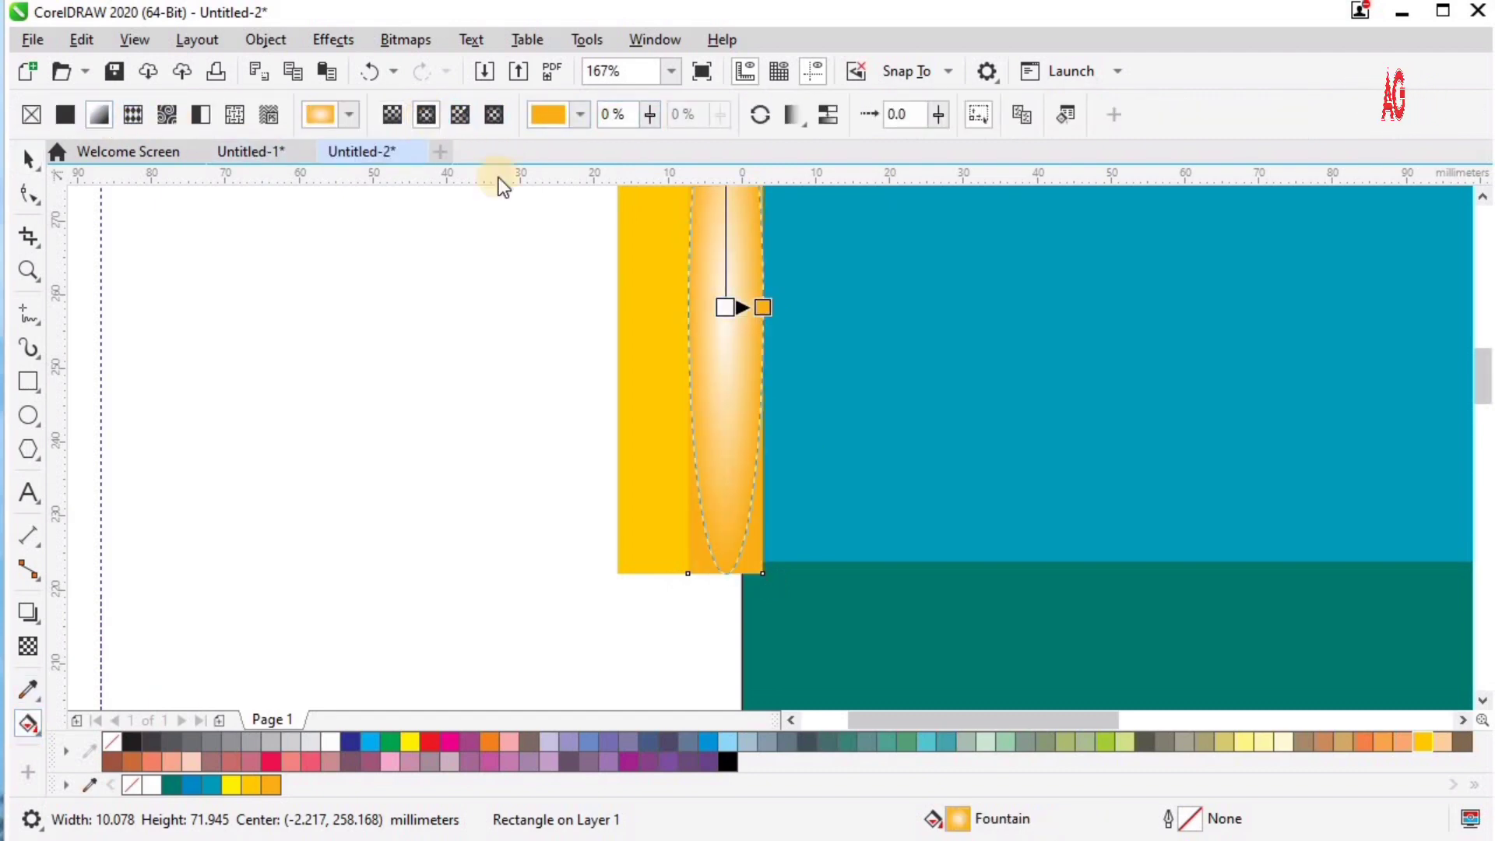
Step: Recolour the white centre node of the right strip's gradient with Deep Yellow sampled from the palette
click(727, 308)
click(663, 330)
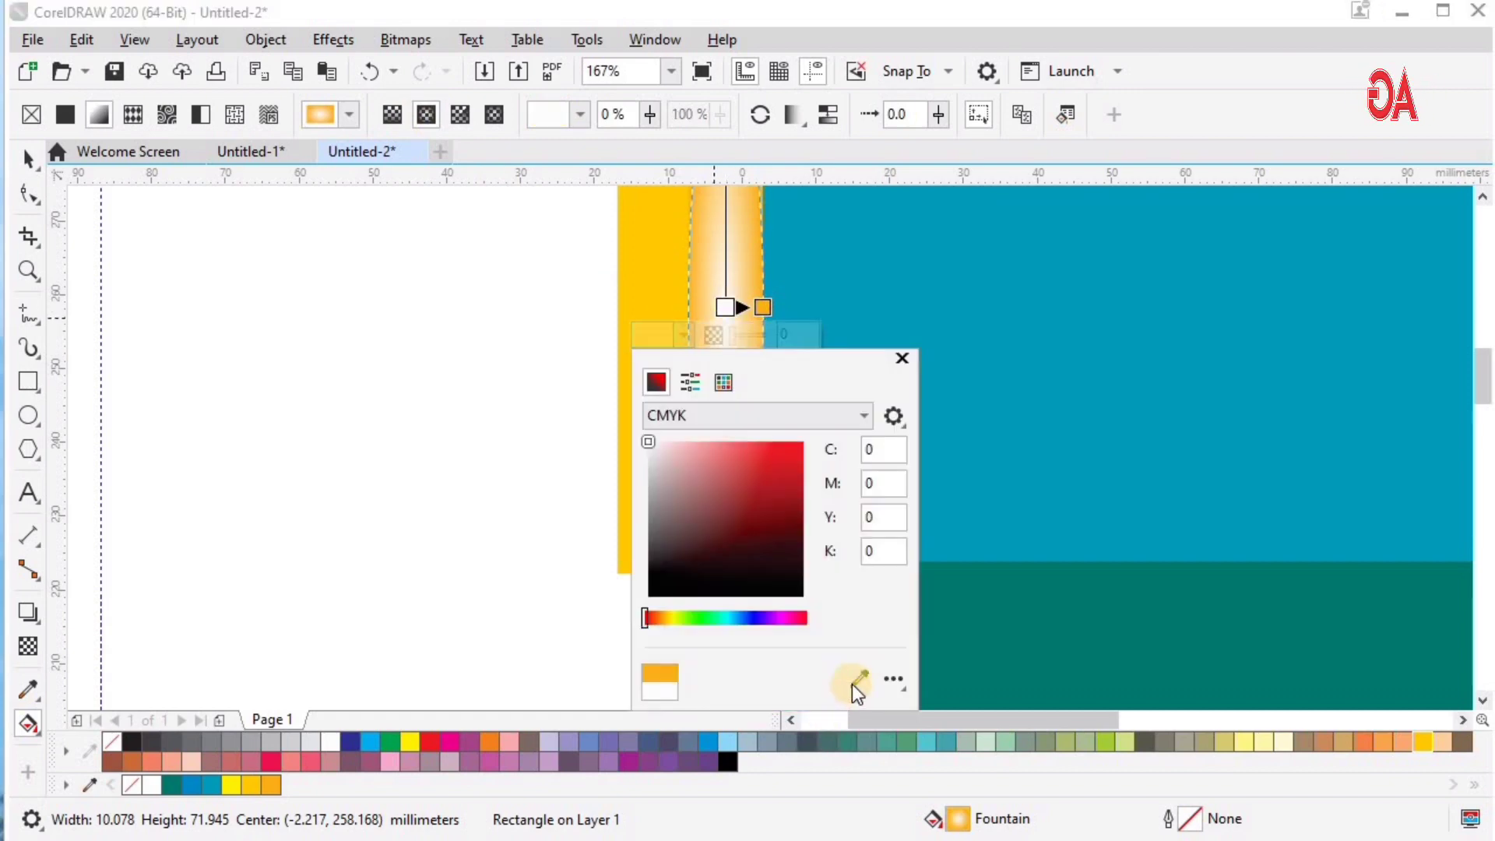
click(860, 680)
click(1424, 742)
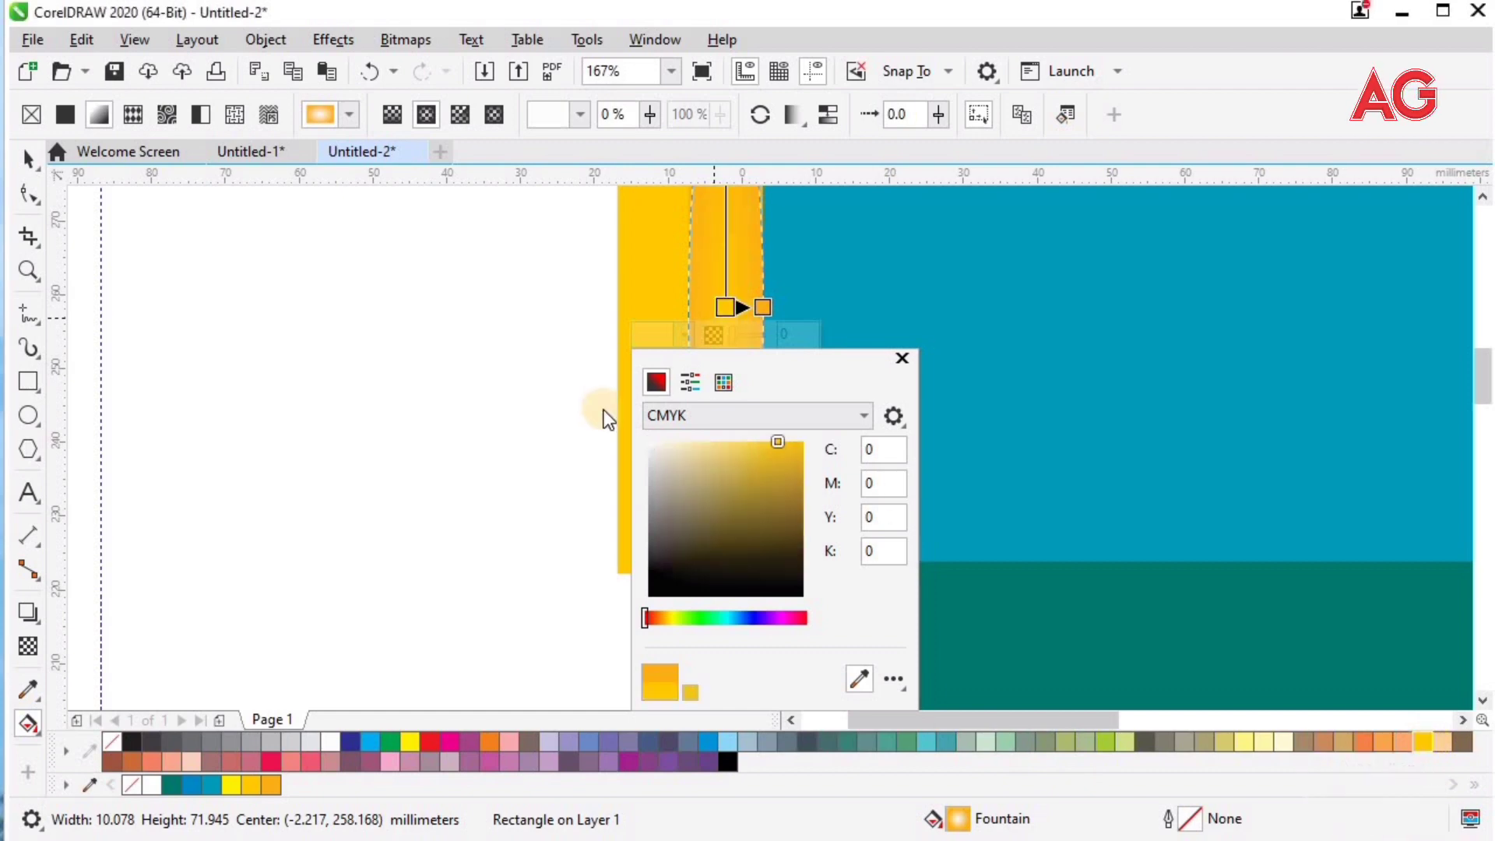
click(431, 382)
click(430, 383)
Step: Group the two vertical yellow and orange strips
scroll(504, 441, down, 4)
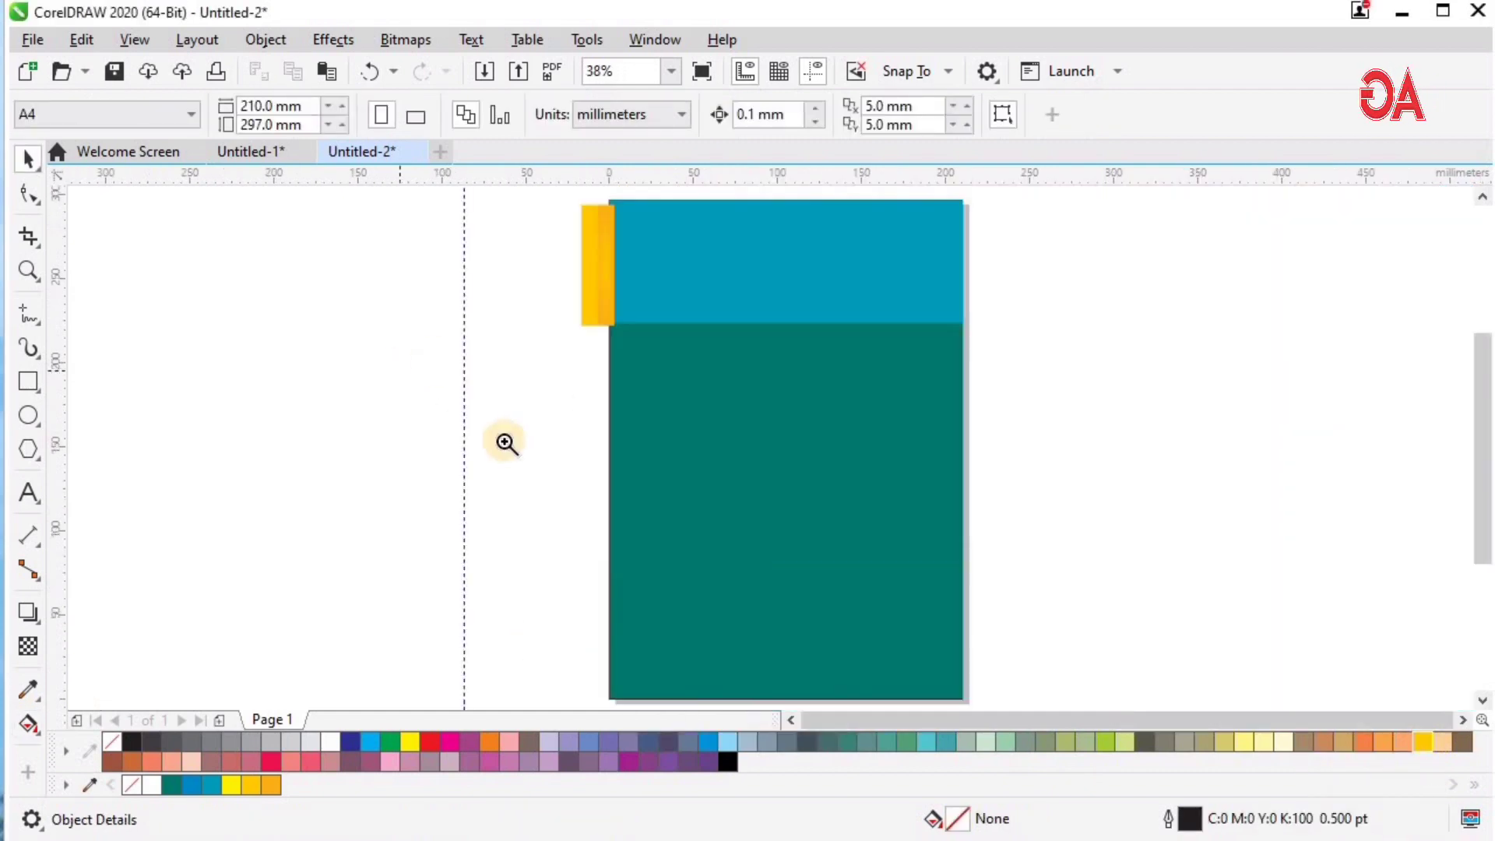
drag(821, 208, 442, 357)
drag(491, 264, 906, 505)
key(space)
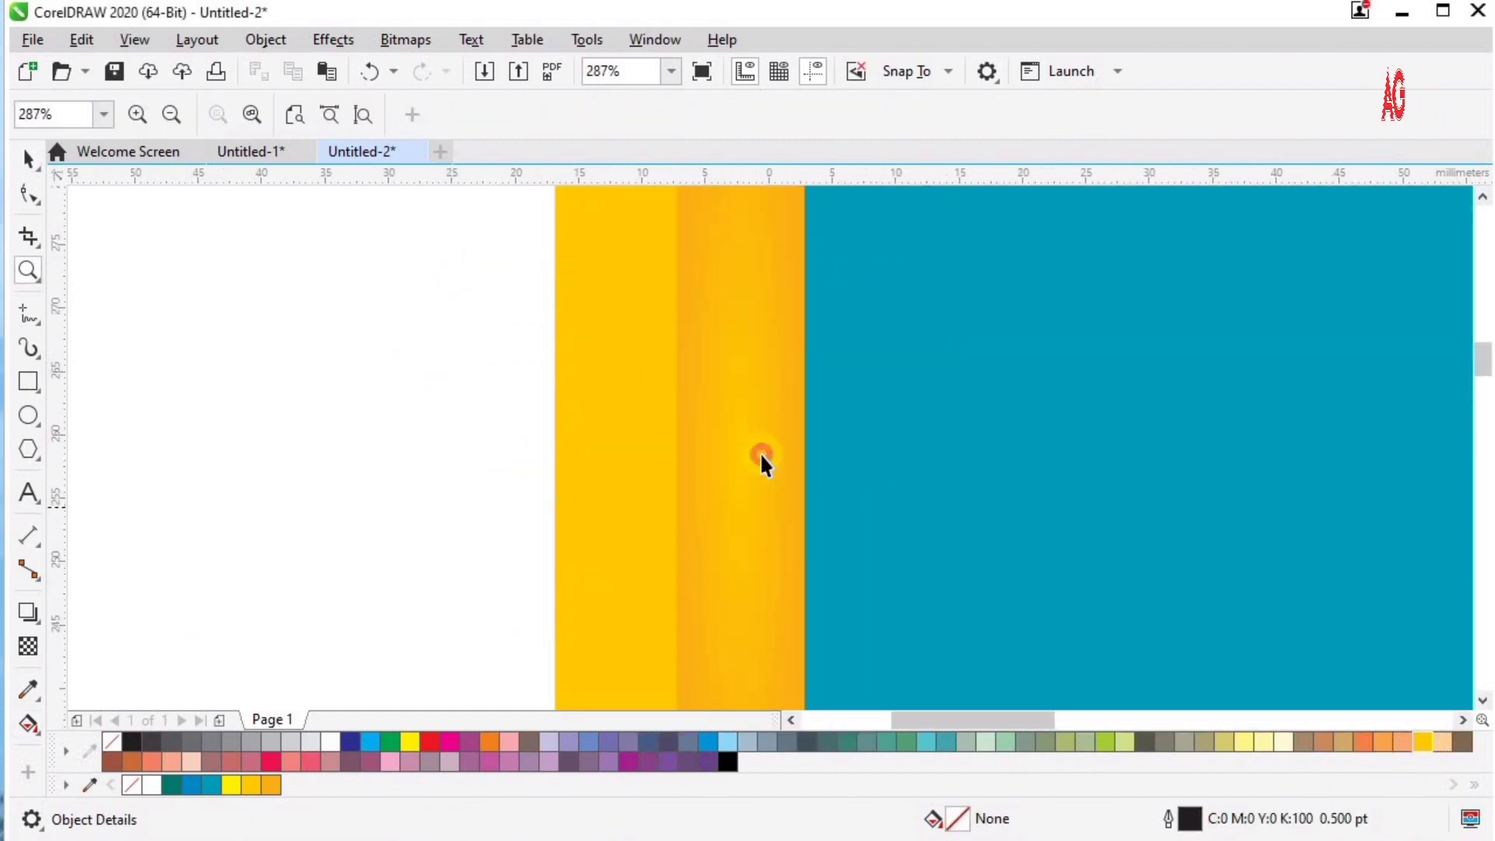
click(761, 454)
key(F4)
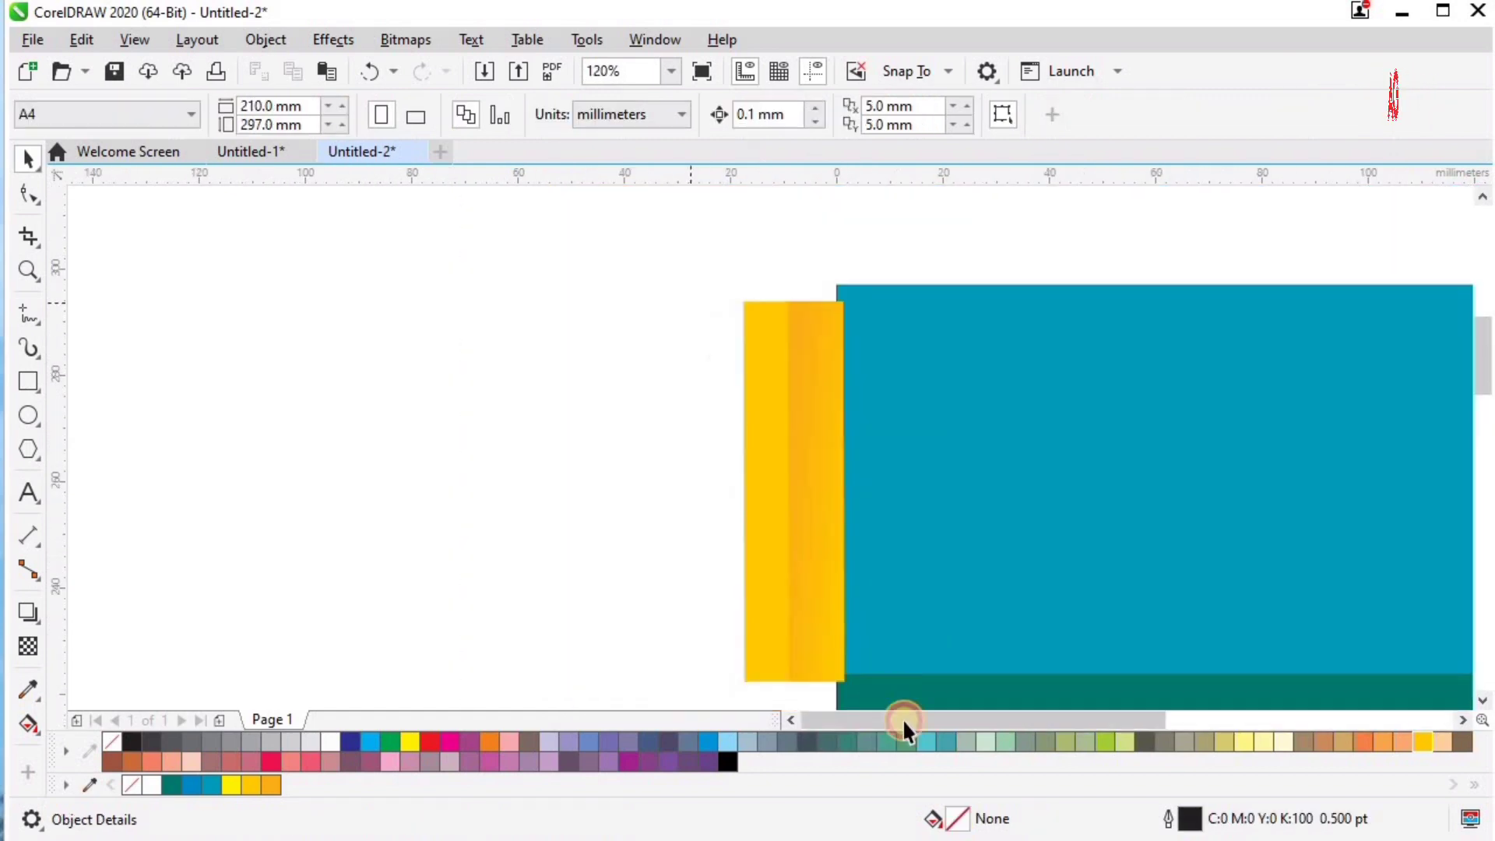
drag(668, 250, 882, 692)
key(ctrl+g)
Step: Move the grouped yellow-orange strips onto the middle of the blue header and rotate the group 45 degrees
key(F4)
key(z)
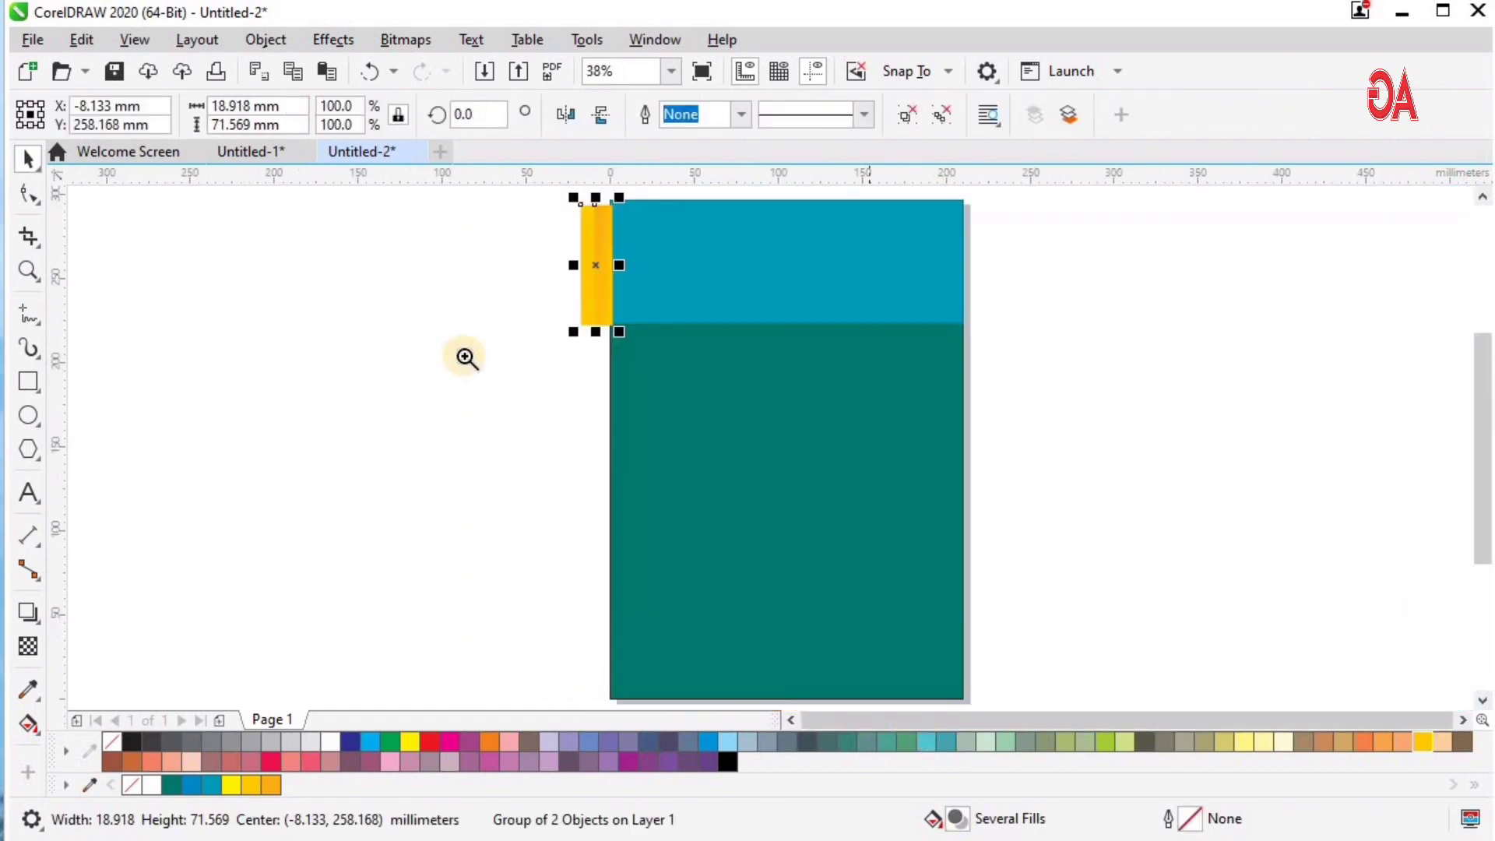
drag(461, 357, 1193, 143)
key(space)
drag(300, 472, 699, 481)
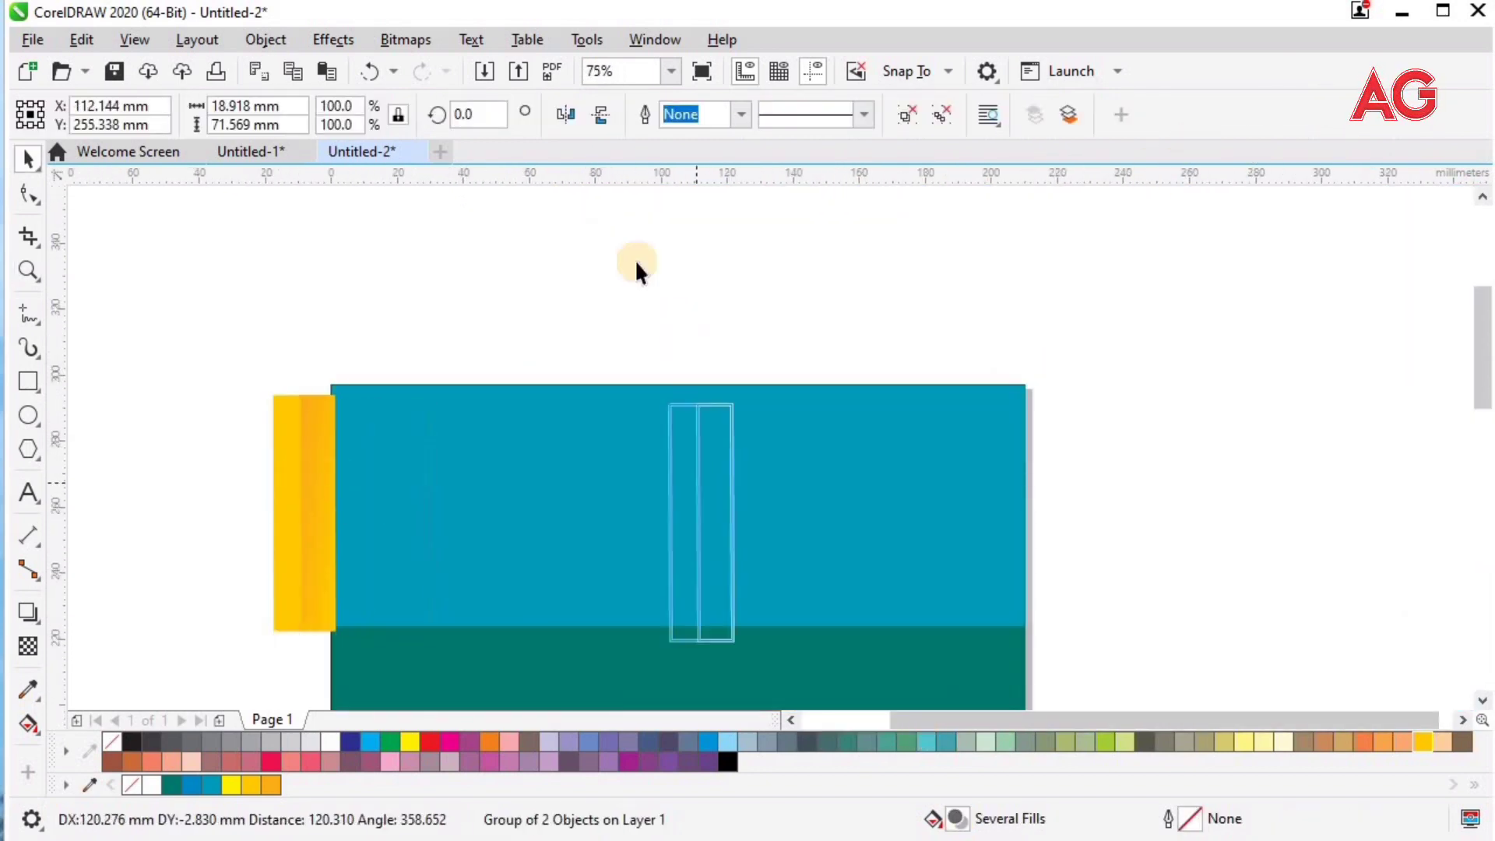
text(45)
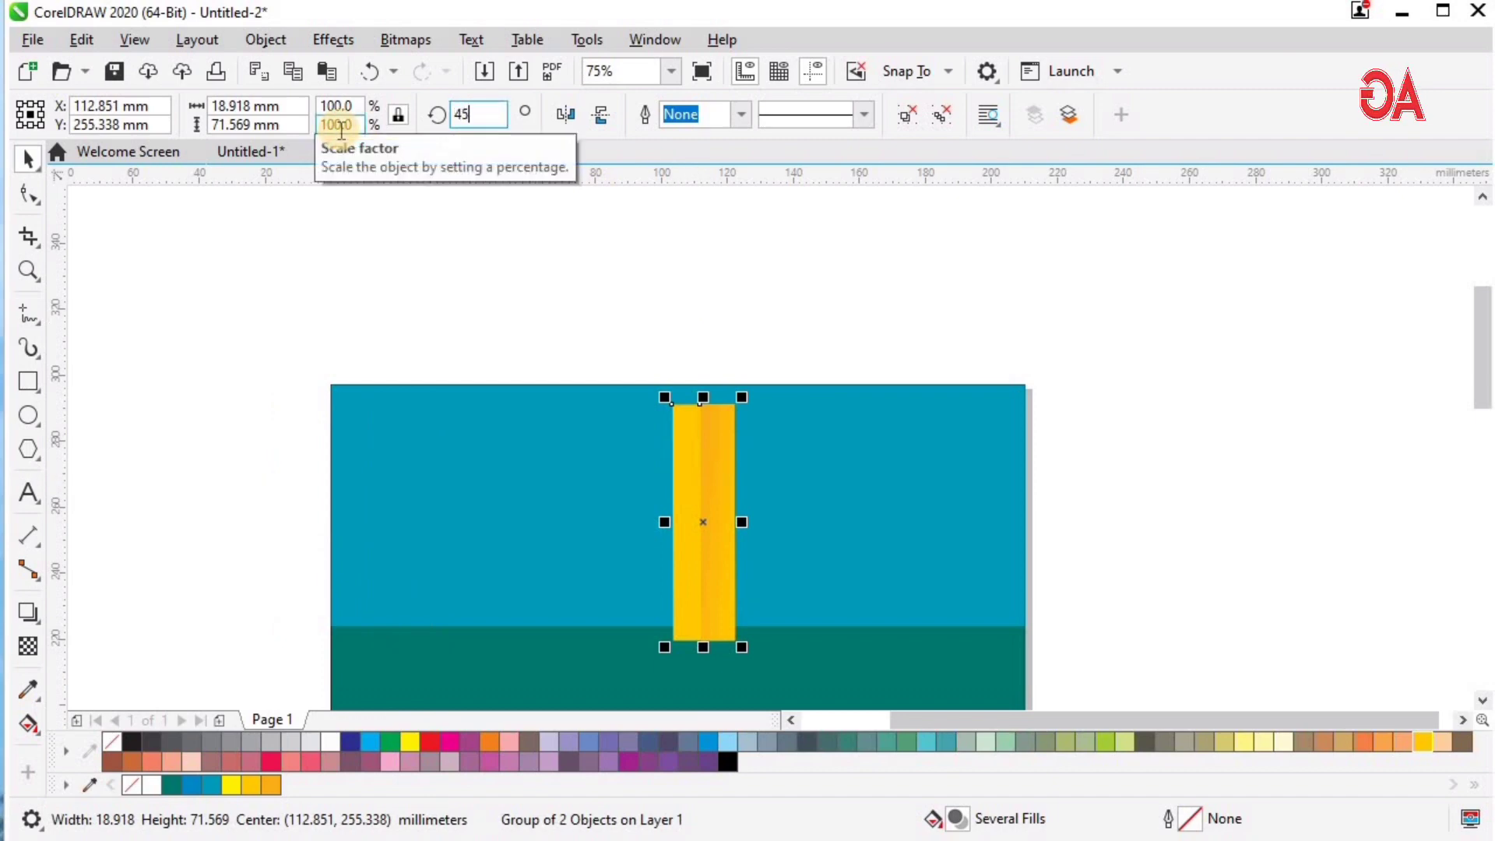
key(Return)
Step: Place a copy of the rotated strip beside it on the same level and rotate the copy to -45 degrees
drag(693, 538, 819, 537)
right_click(819, 537)
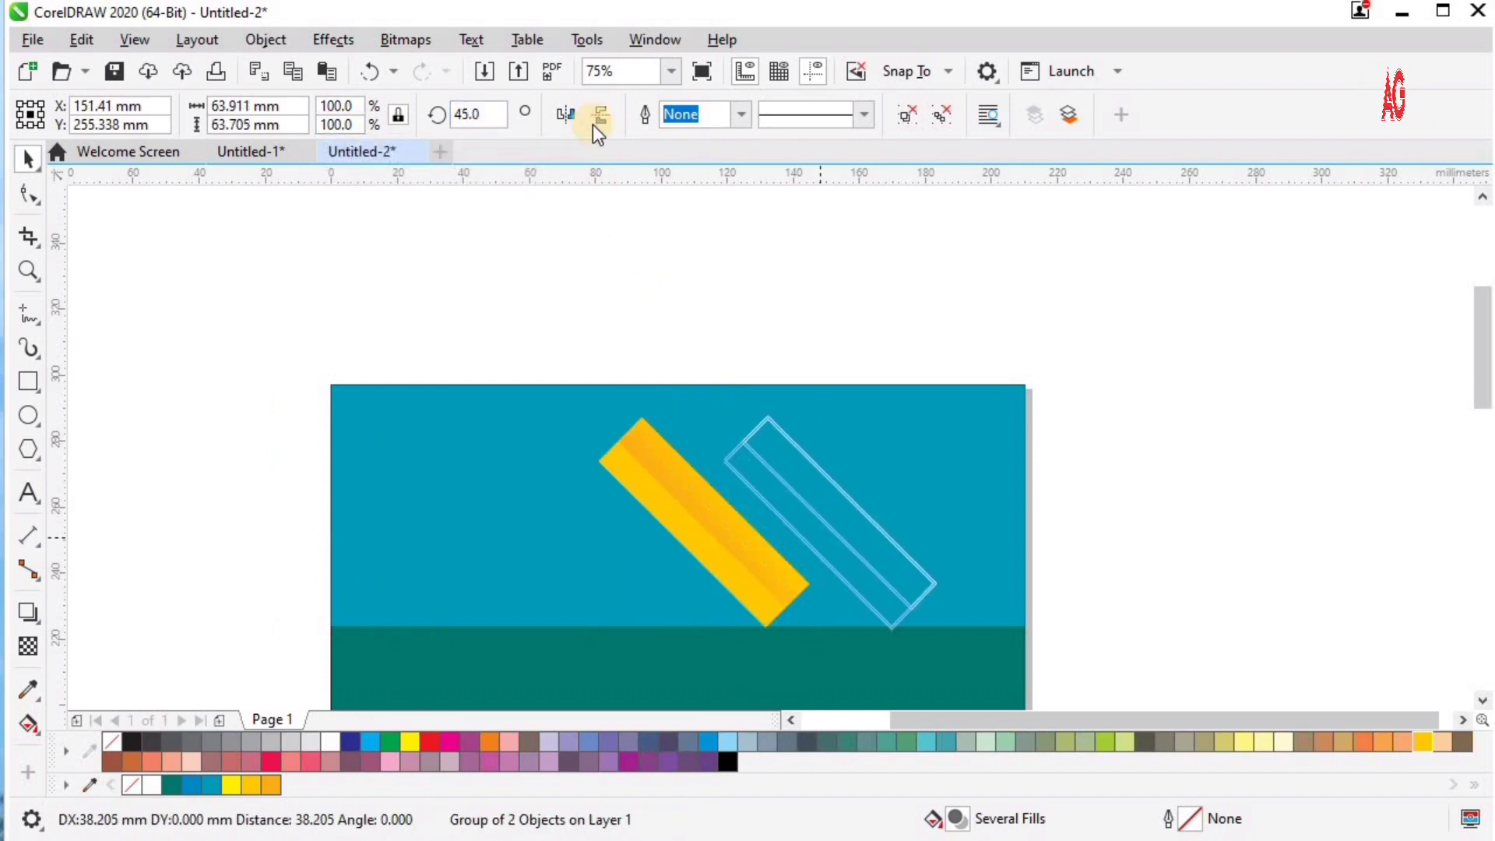
double_click(477, 114)
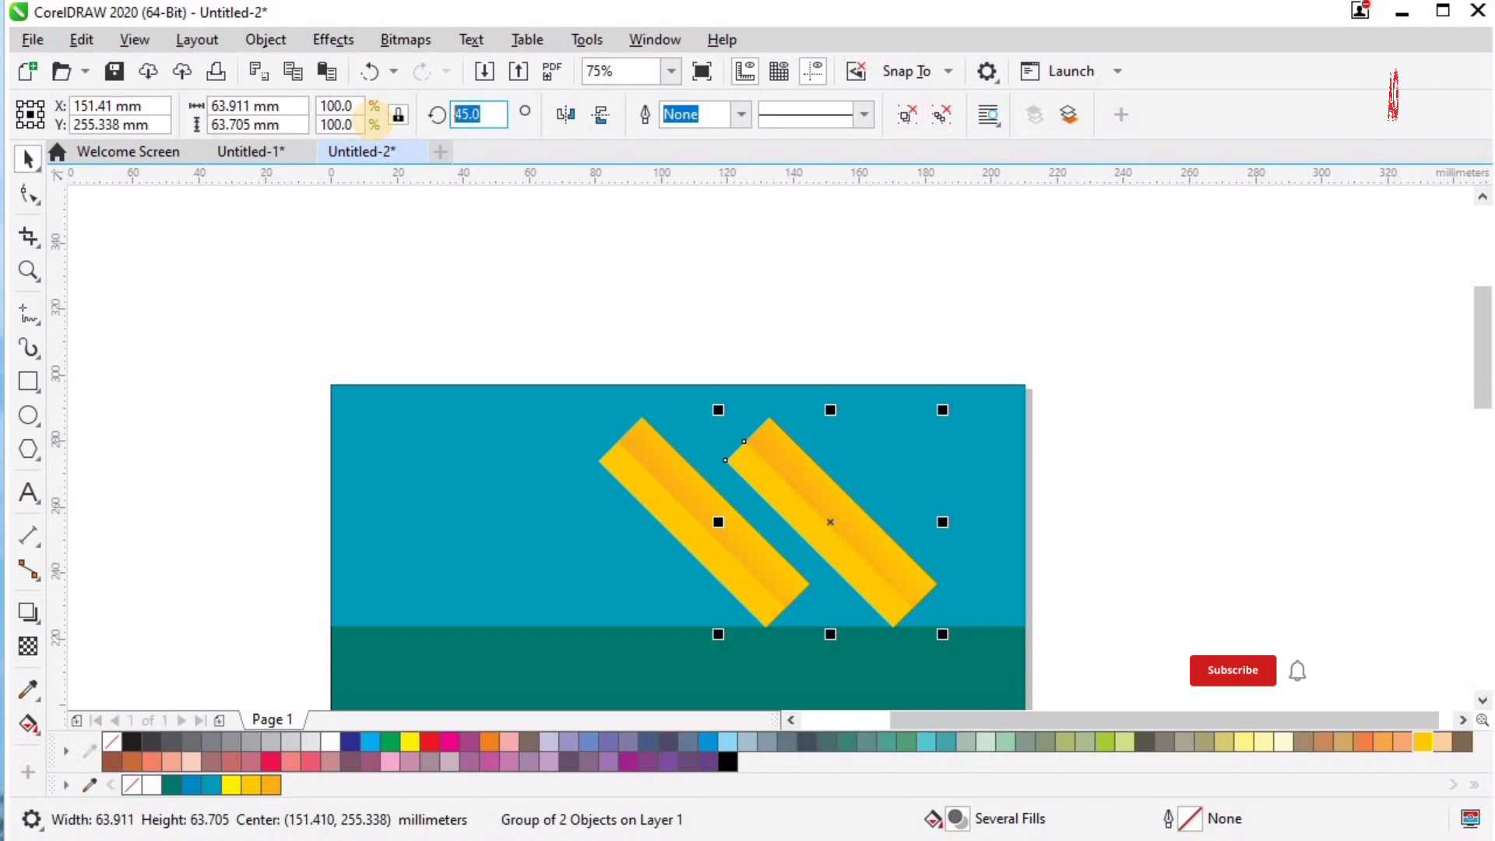
text(-45)
key(Return)
Step: Spread the two diagonal strips apart horizontally, one to each side edge of the blue header
key(F2)
drag(232, 334, 978, 644)
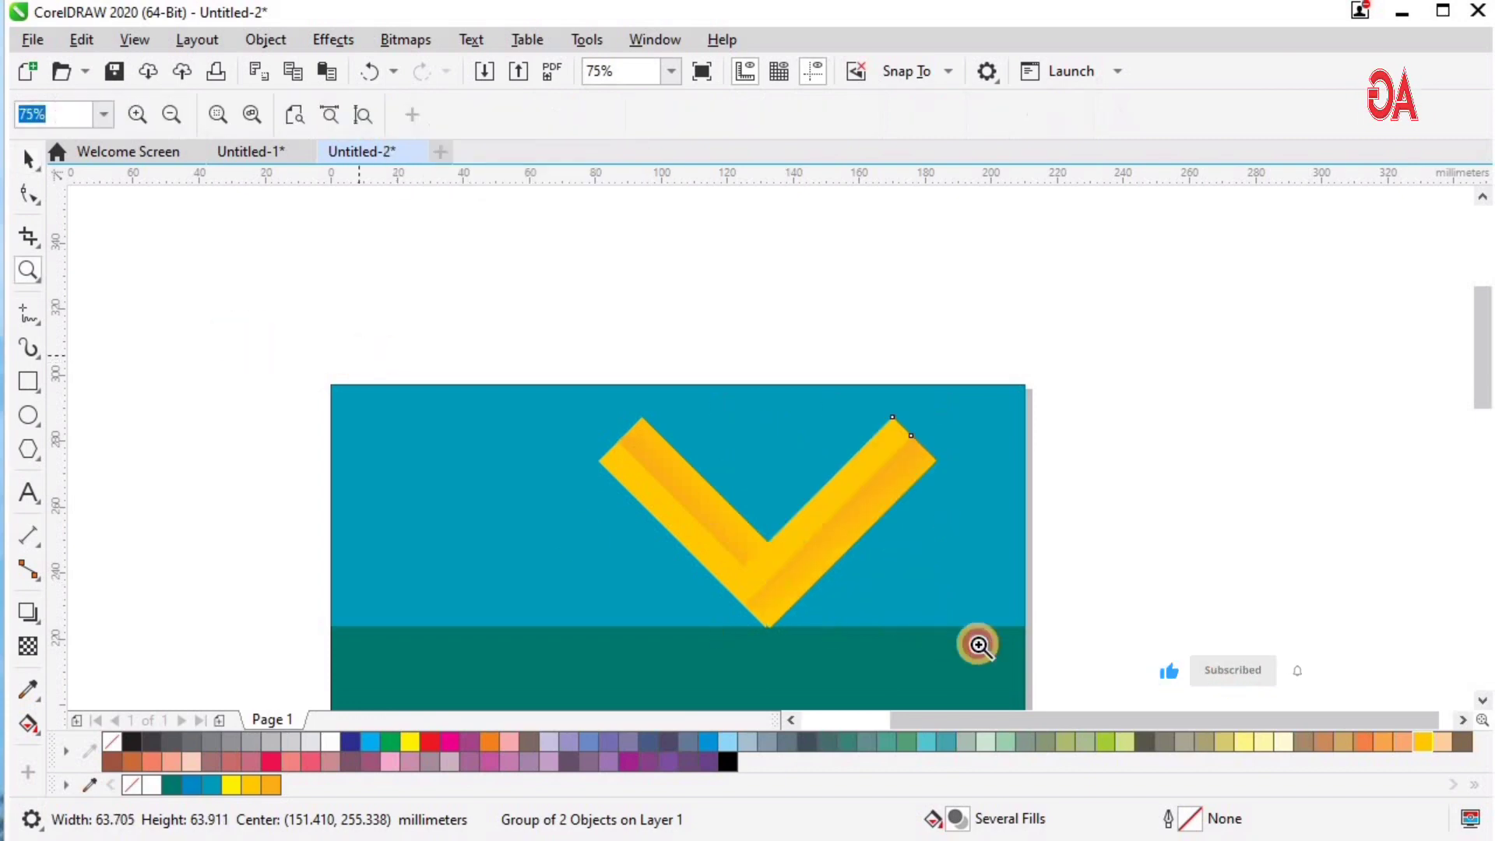
drag(1070, 495, 1233, 511)
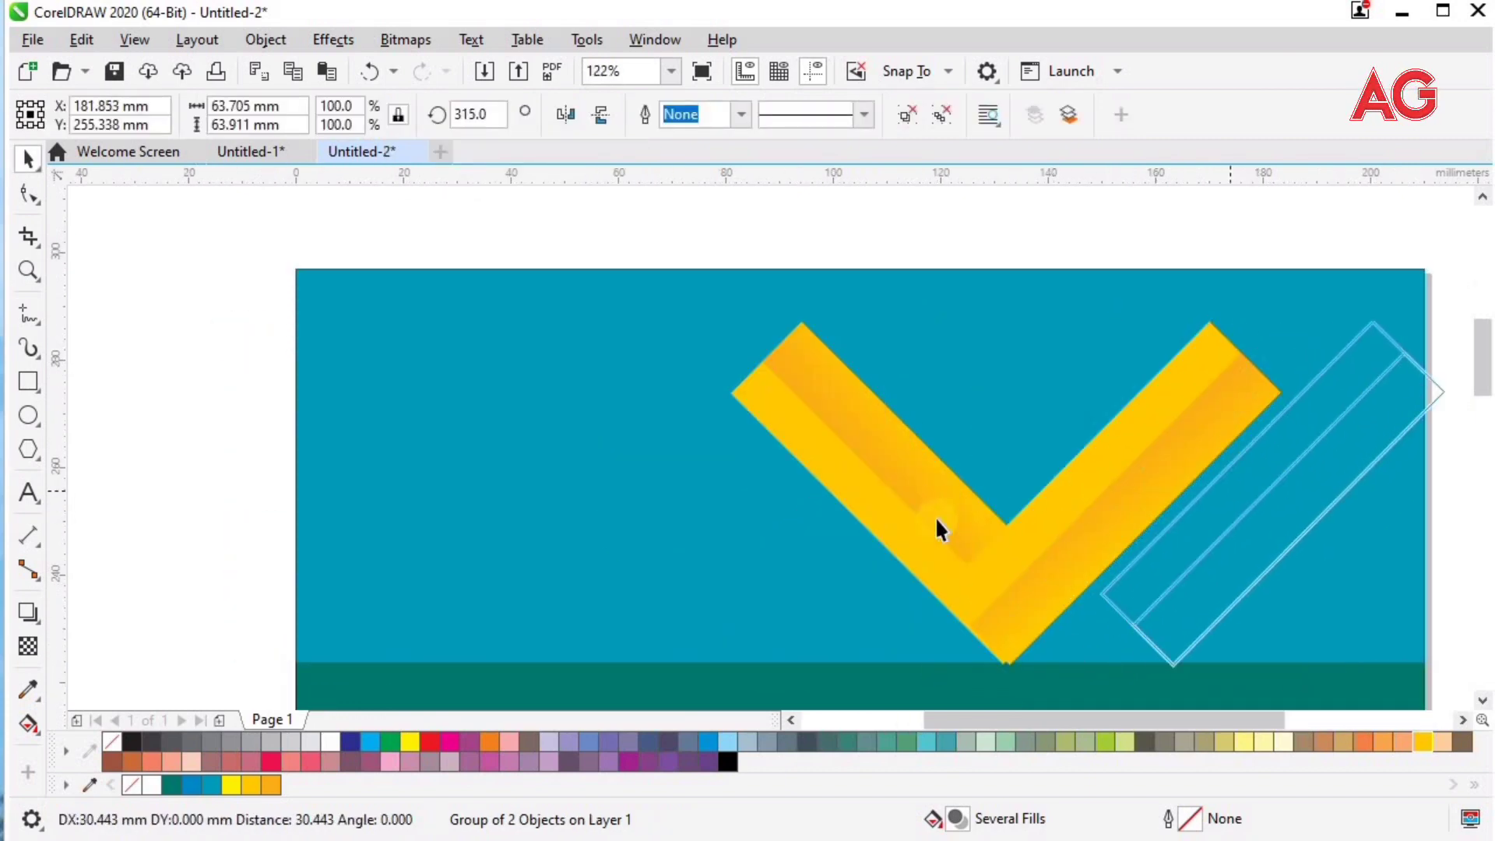
drag(937, 517, 487, 519)
Step: Select both diagonal strips and move them up together so they overlap the header's top edge
shift+click(1203, 552)
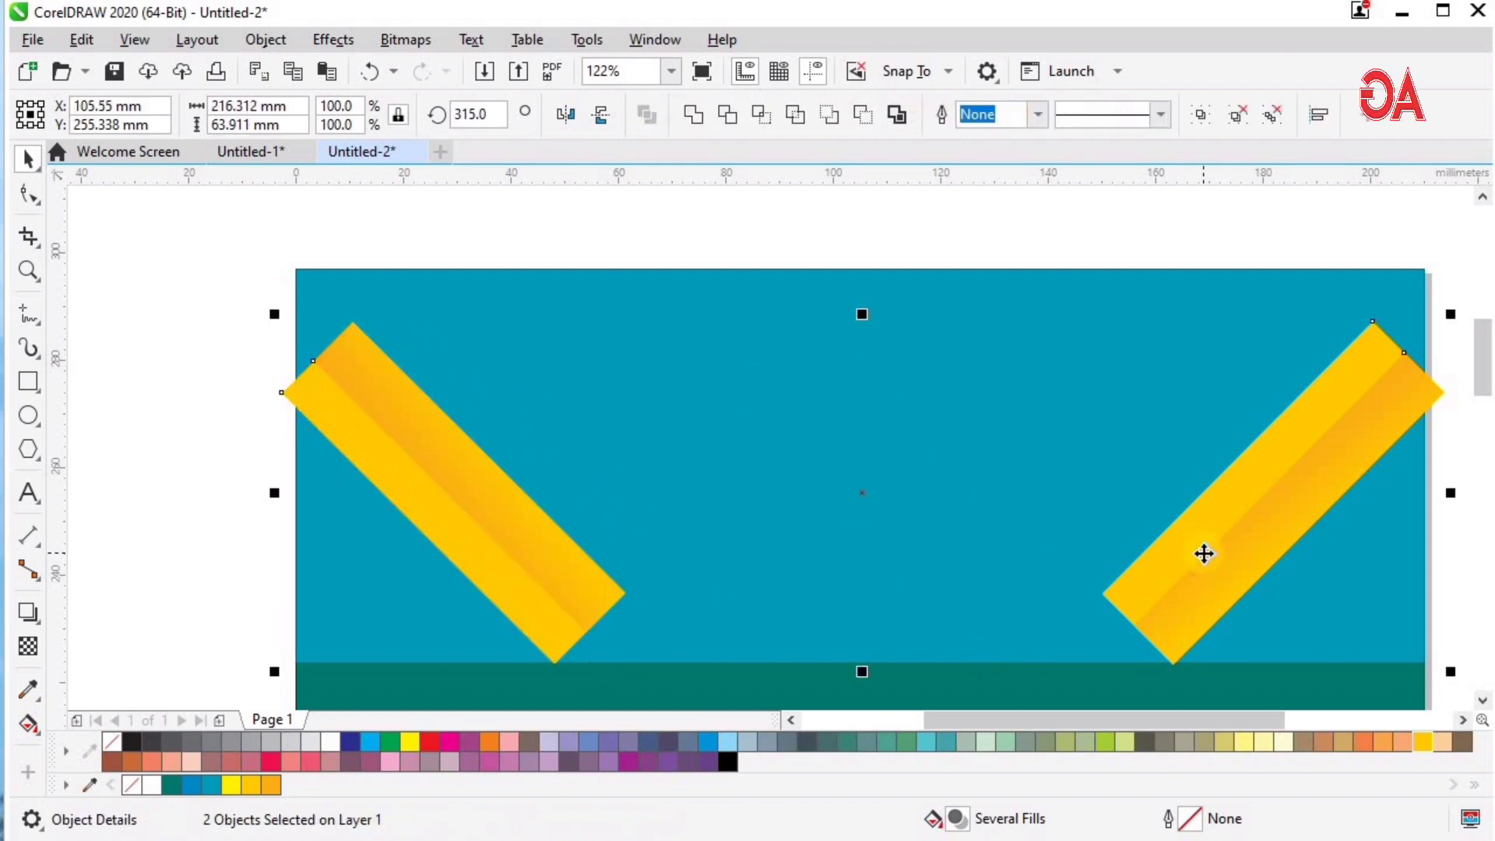
key(F3)
key(F2)
drag(540, 350, 1408, 712)
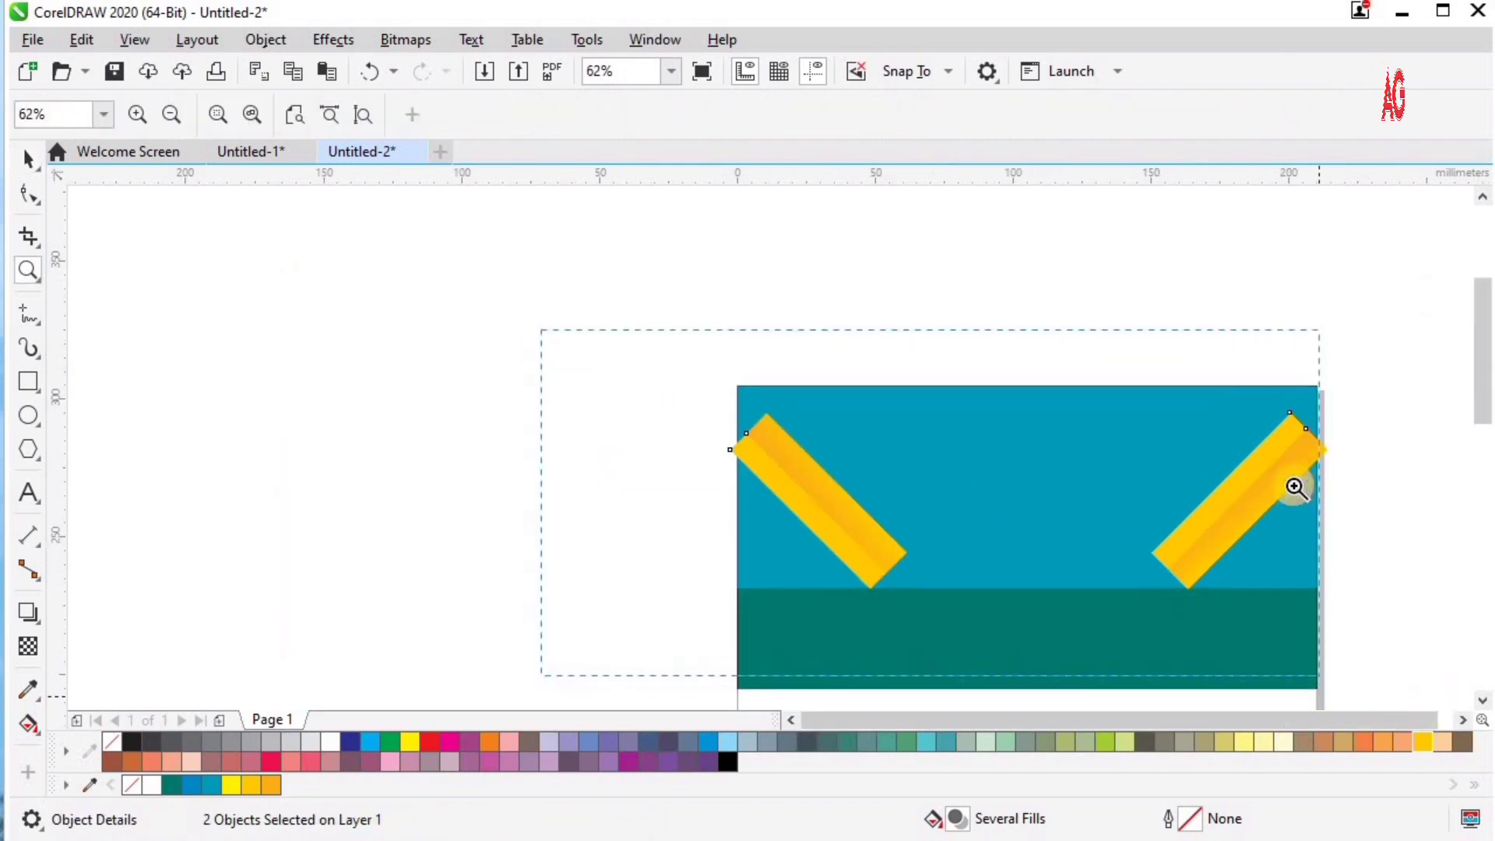
click(834, 415)
click(1103, 410)
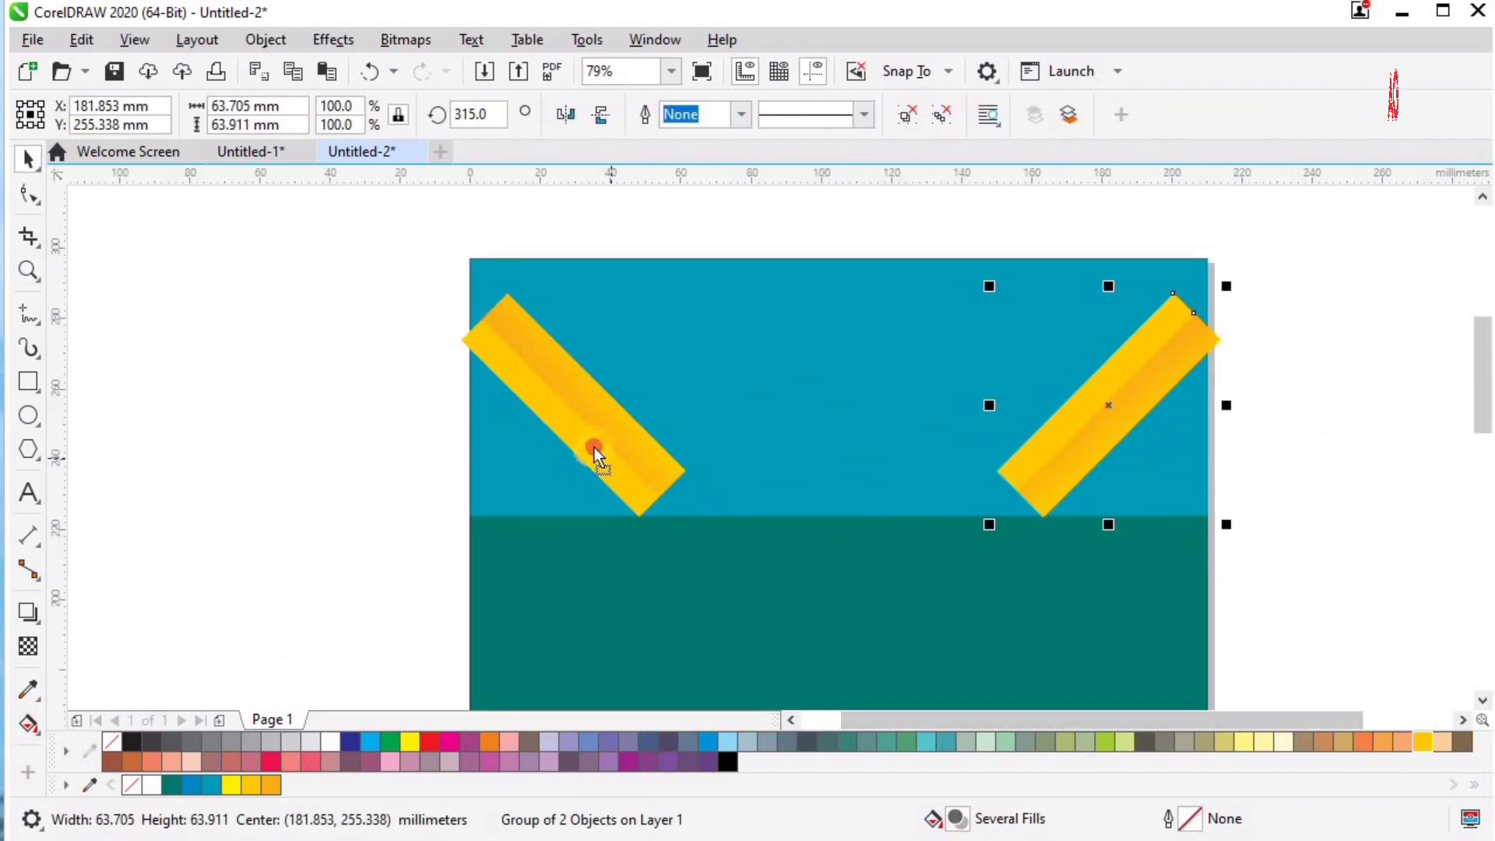
shift+click(593, 447)
drag(585, 458, 572, 406)
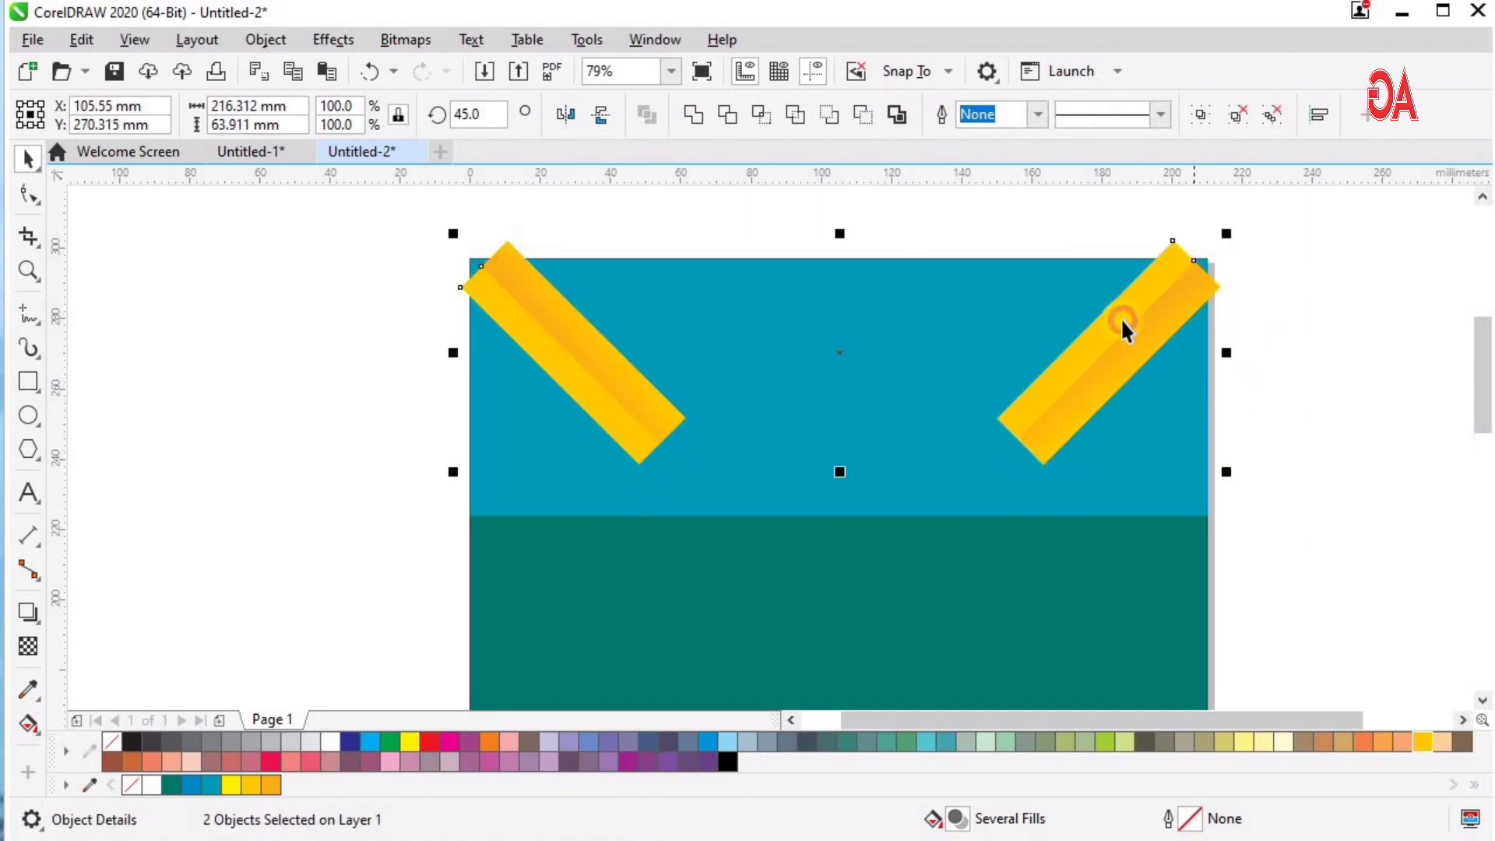
Step: Shift each diagonal strip slightly outward and up over its top page corner, and select both strips
key(Escape)
click(1119, 339)
drag(1118, 340, 1133, 328)
drag(632, 422, 621, 414)
scroll(621, 414, down, 2)
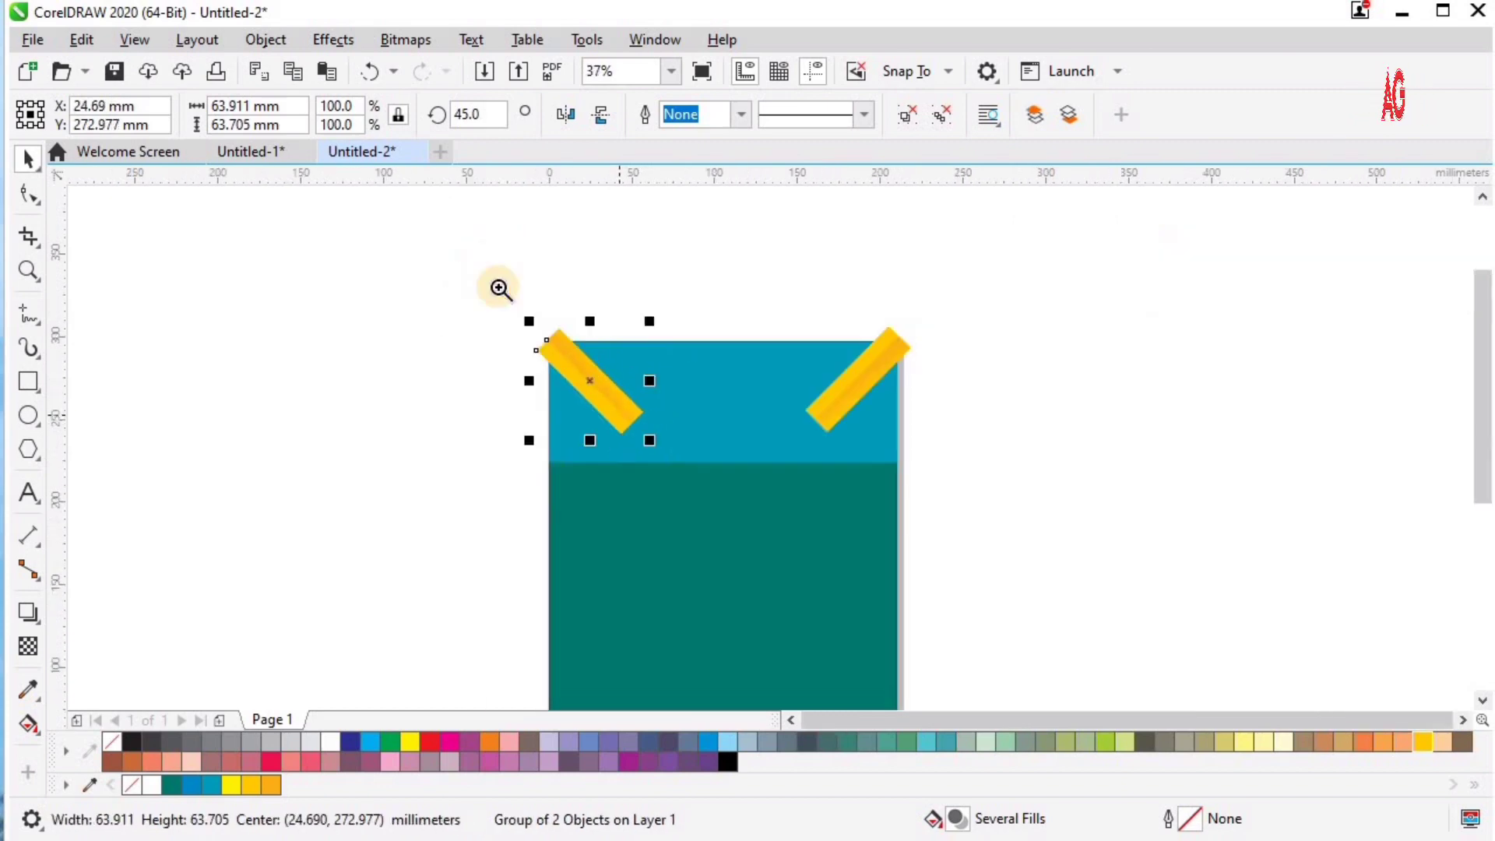
drag(500, 288, 988, 545)
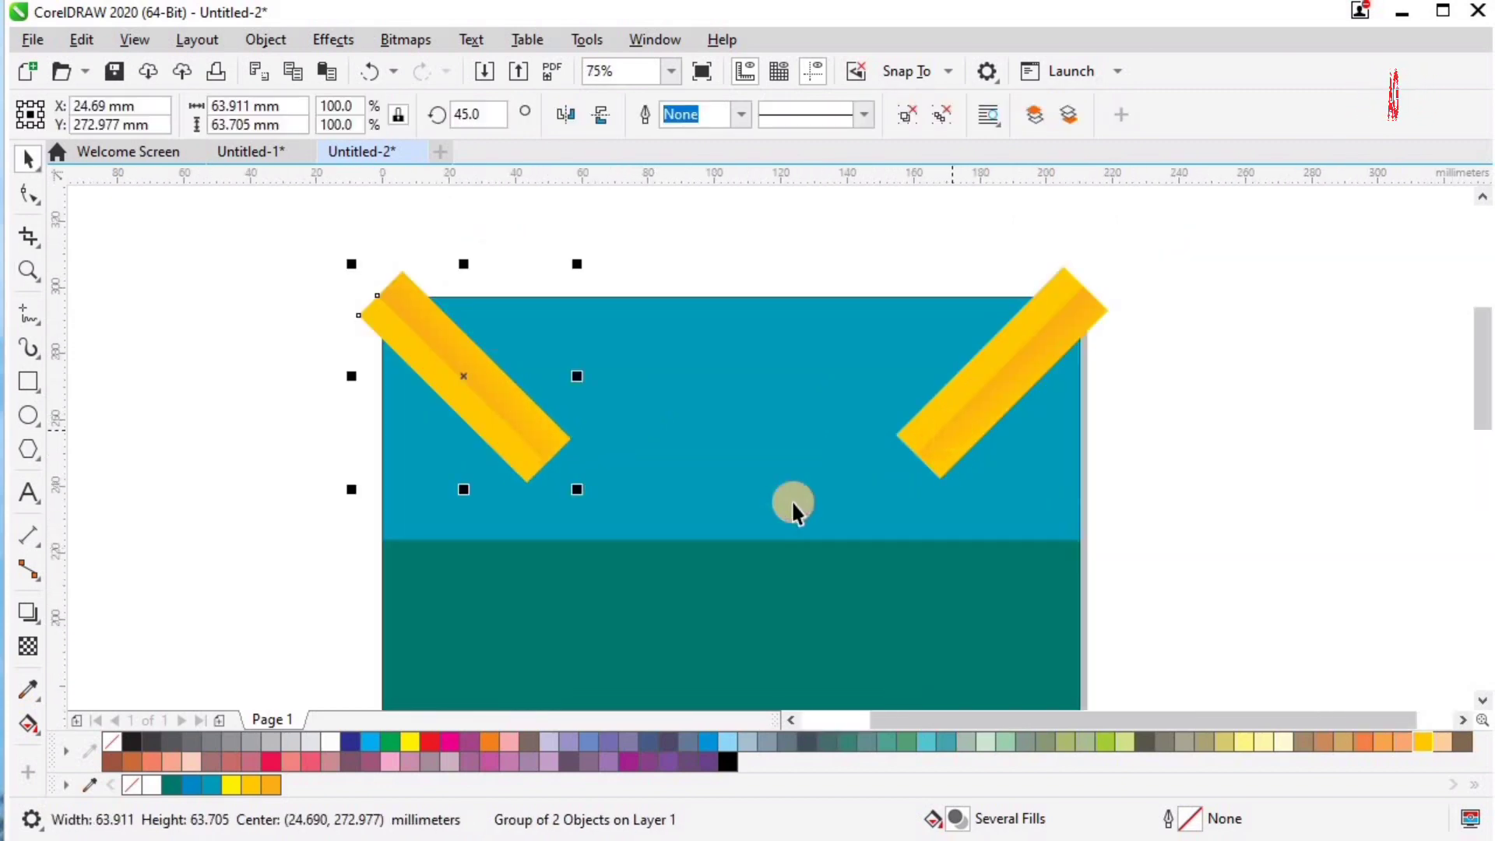
click(908, 466)
shift+click(507, 426)
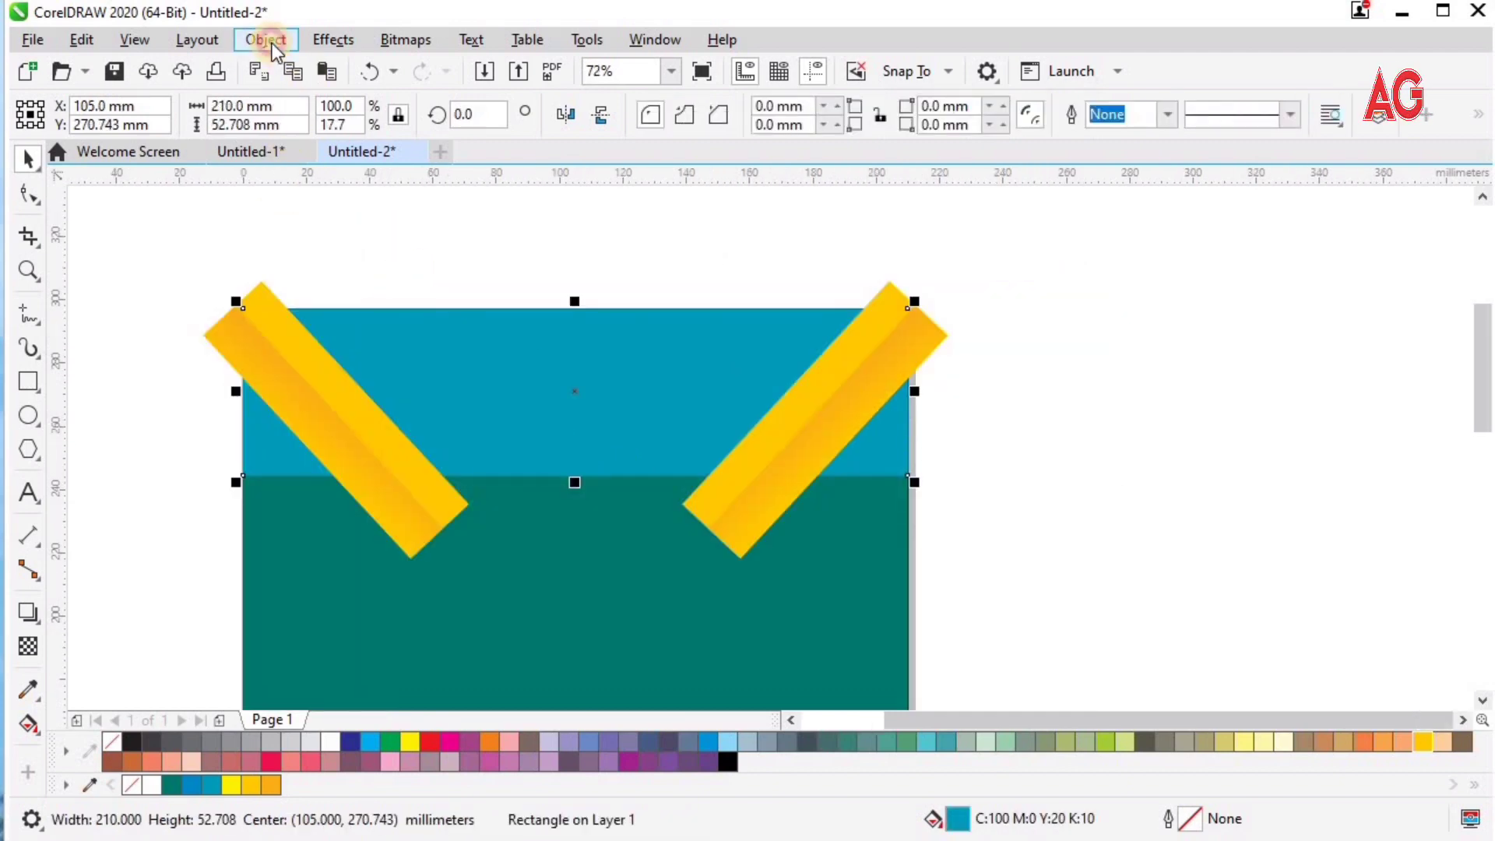
Step: PowerClip the blue header rectangle inside the green page rectangle
click(273, 44)
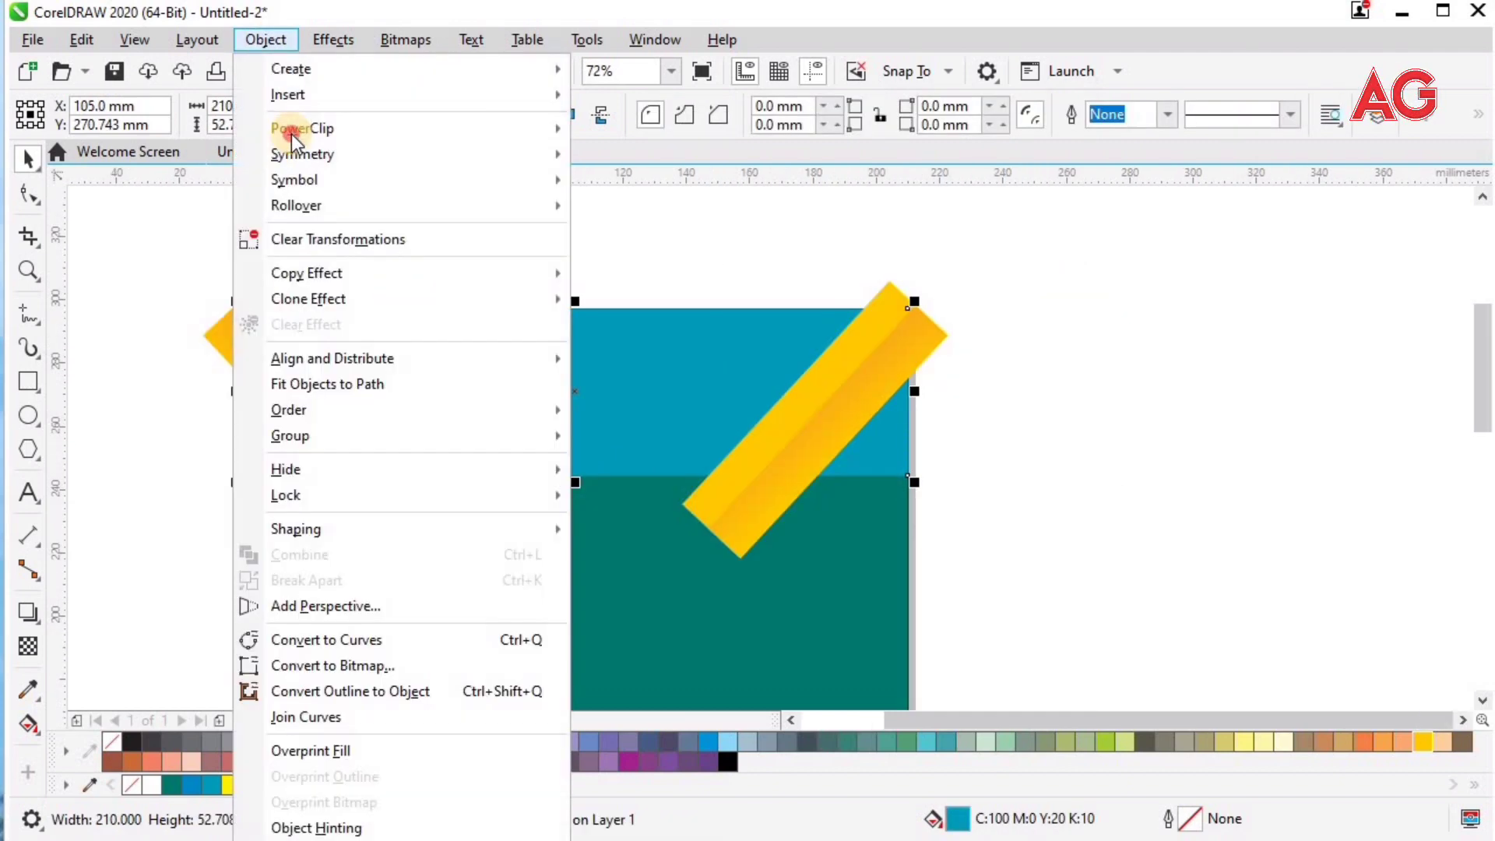
click(680, 133)
click(770, 596)
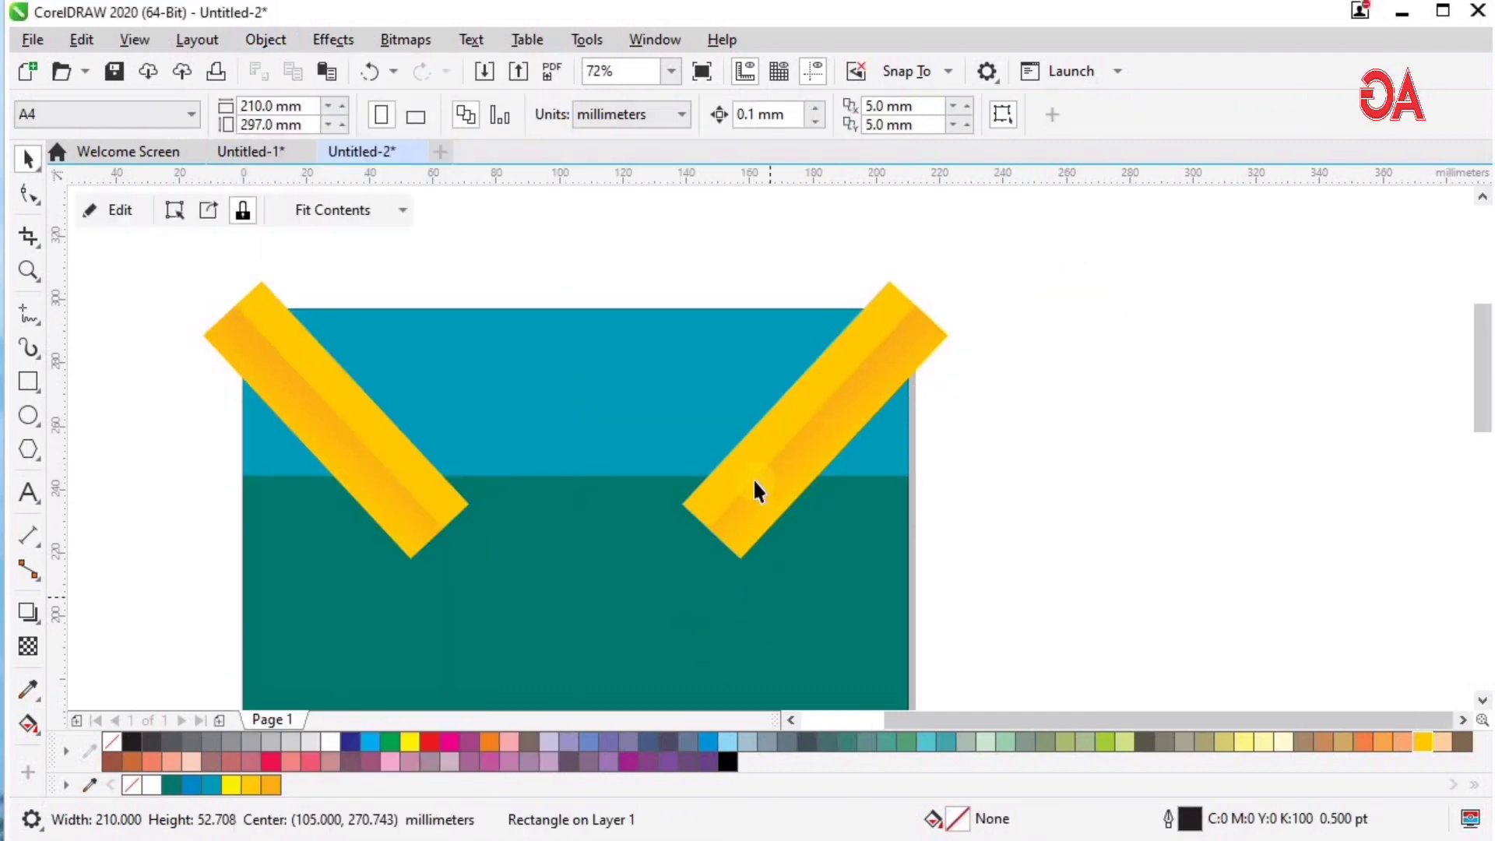
Step: Select both diagonal strips and PowerClip them inside the green page rectangle
ctrl+click(756, 482)
shift+click(404, 492)
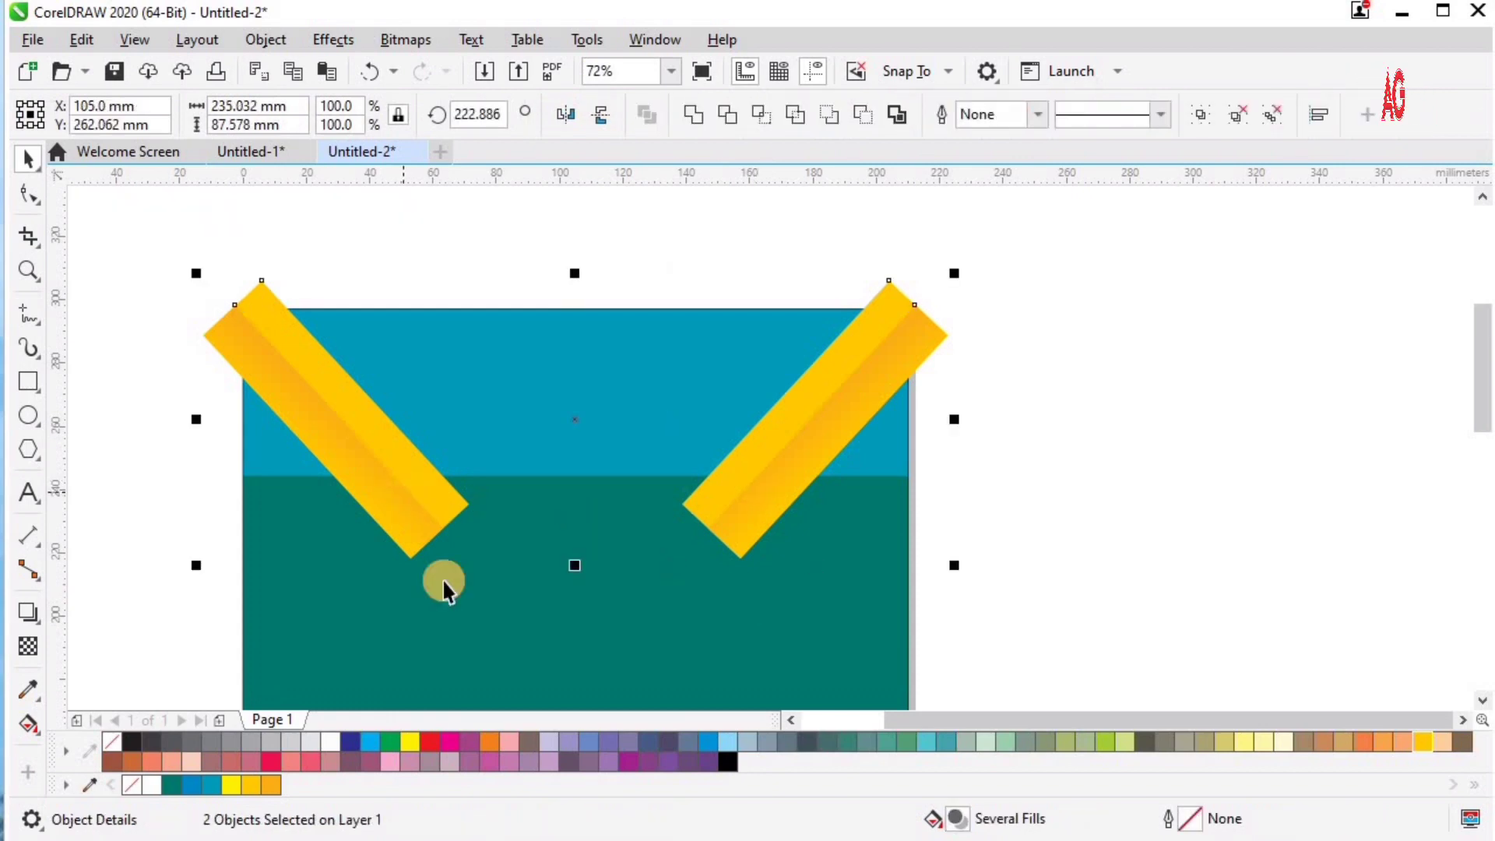
click(534, 634)
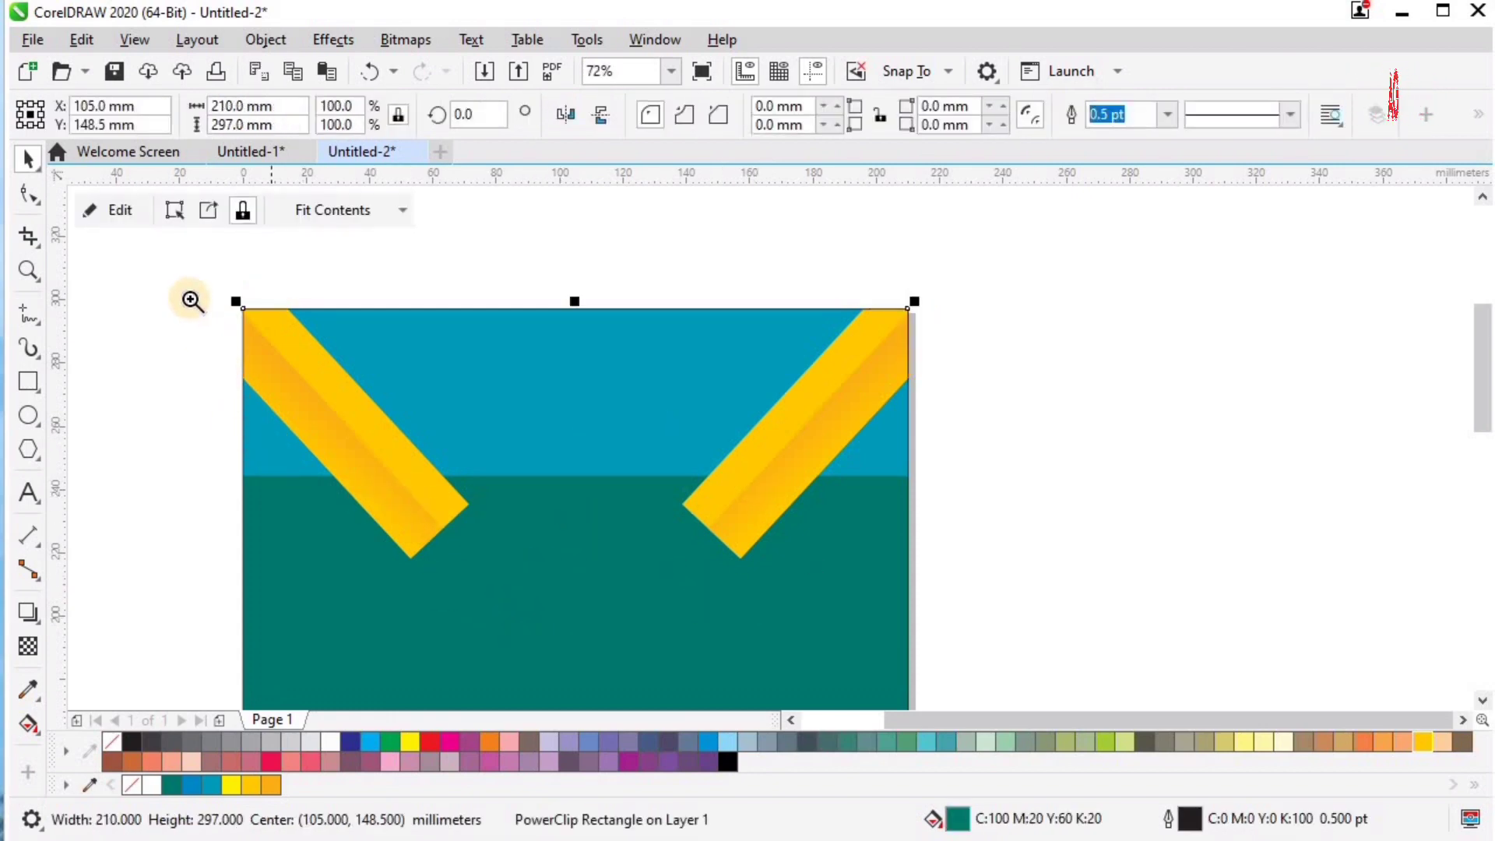
Step: Edit the green rectangle's PowerClip contents, place both strips inside the blue header rectangle, and finish editing
key(z)
drag(193, 299, 1108, 650)
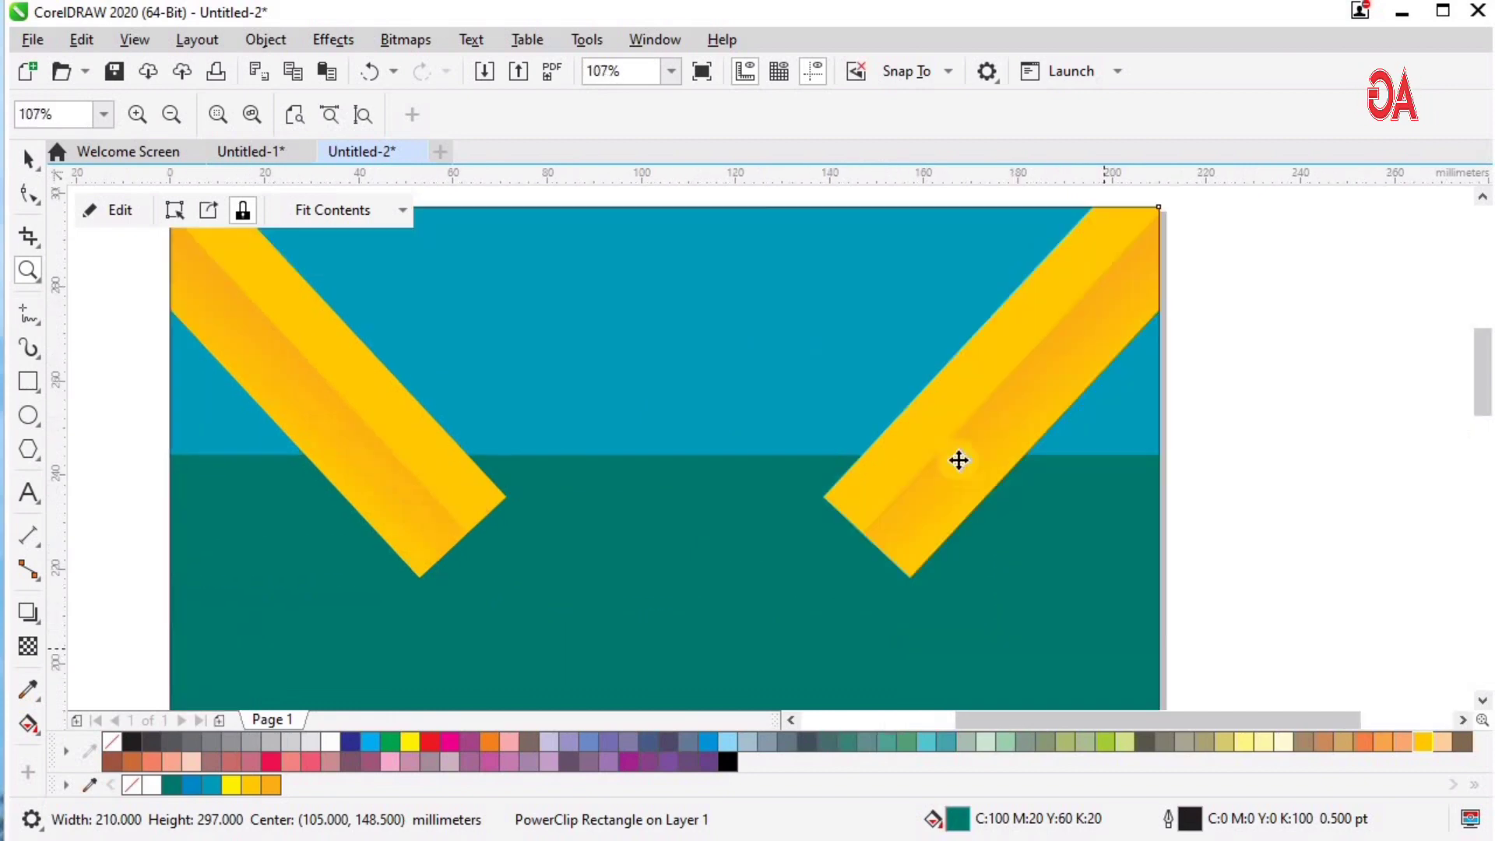
ctrl+double_click(958, 461)
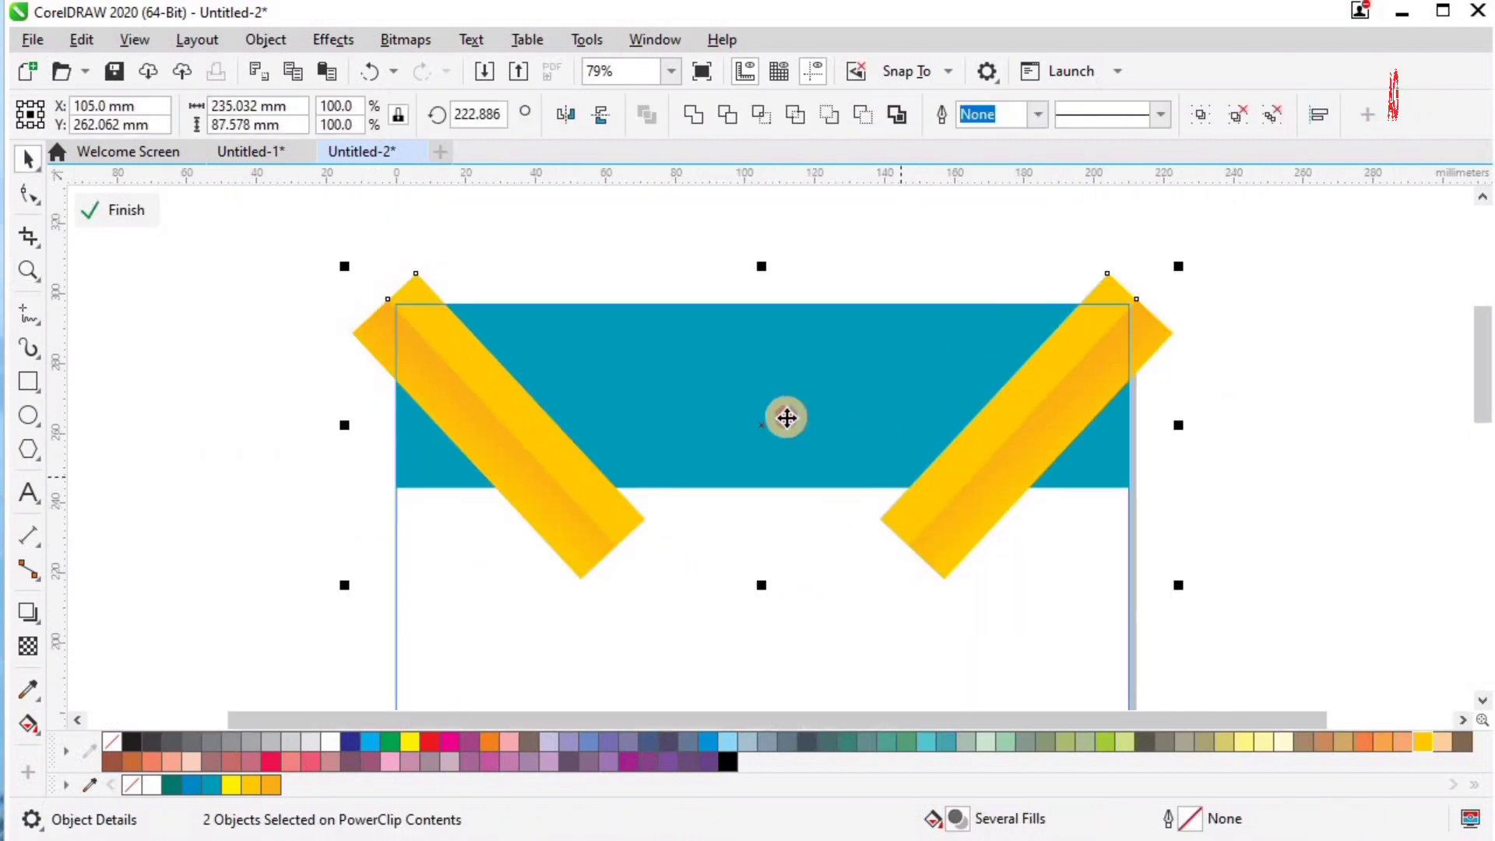
ctrl+click(1242, 405)
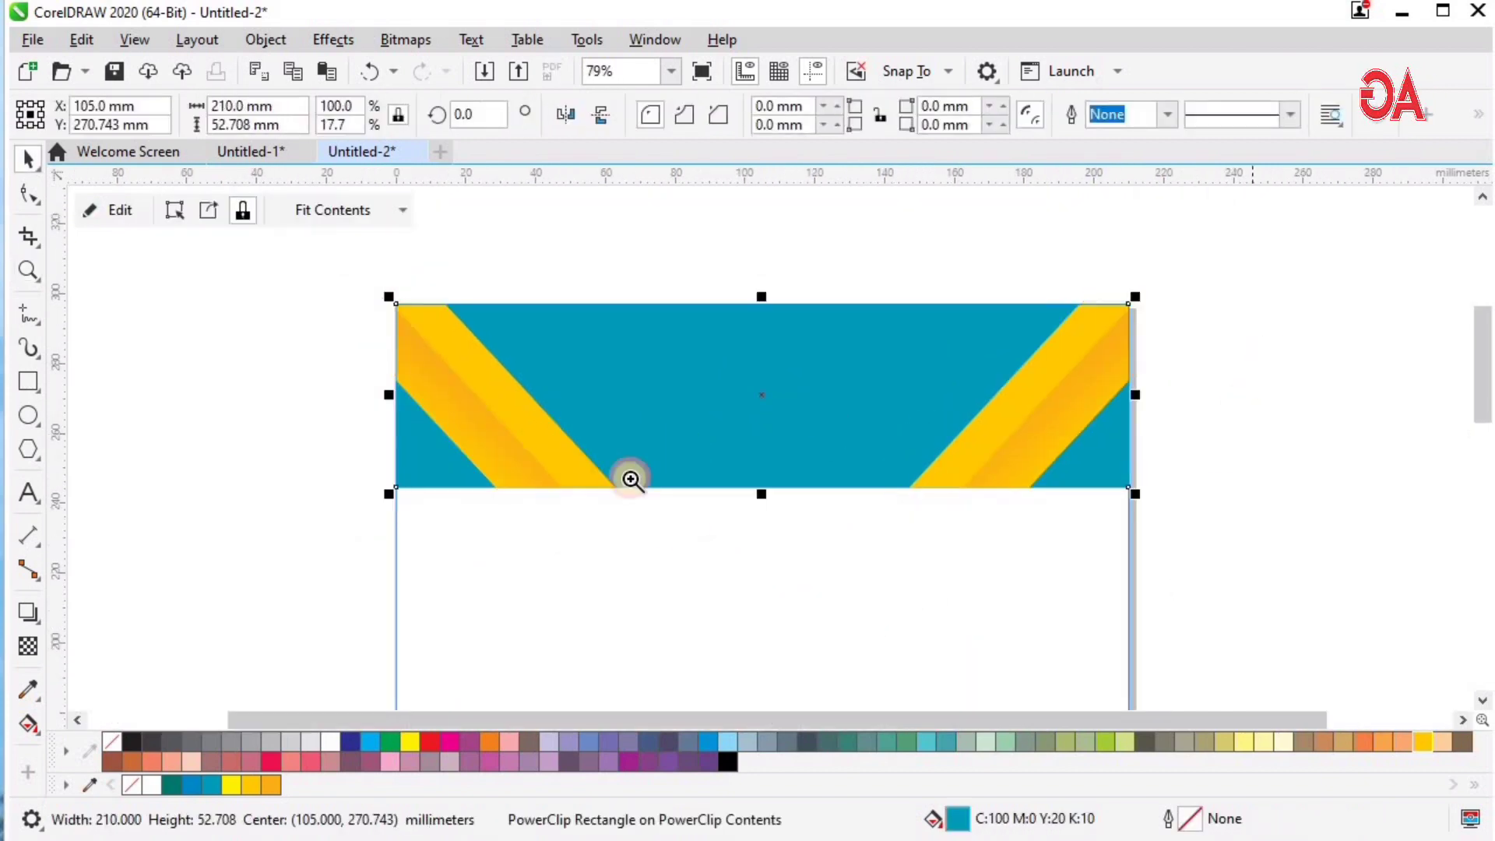
key(z)
drag(311, 534, 1091, 319)
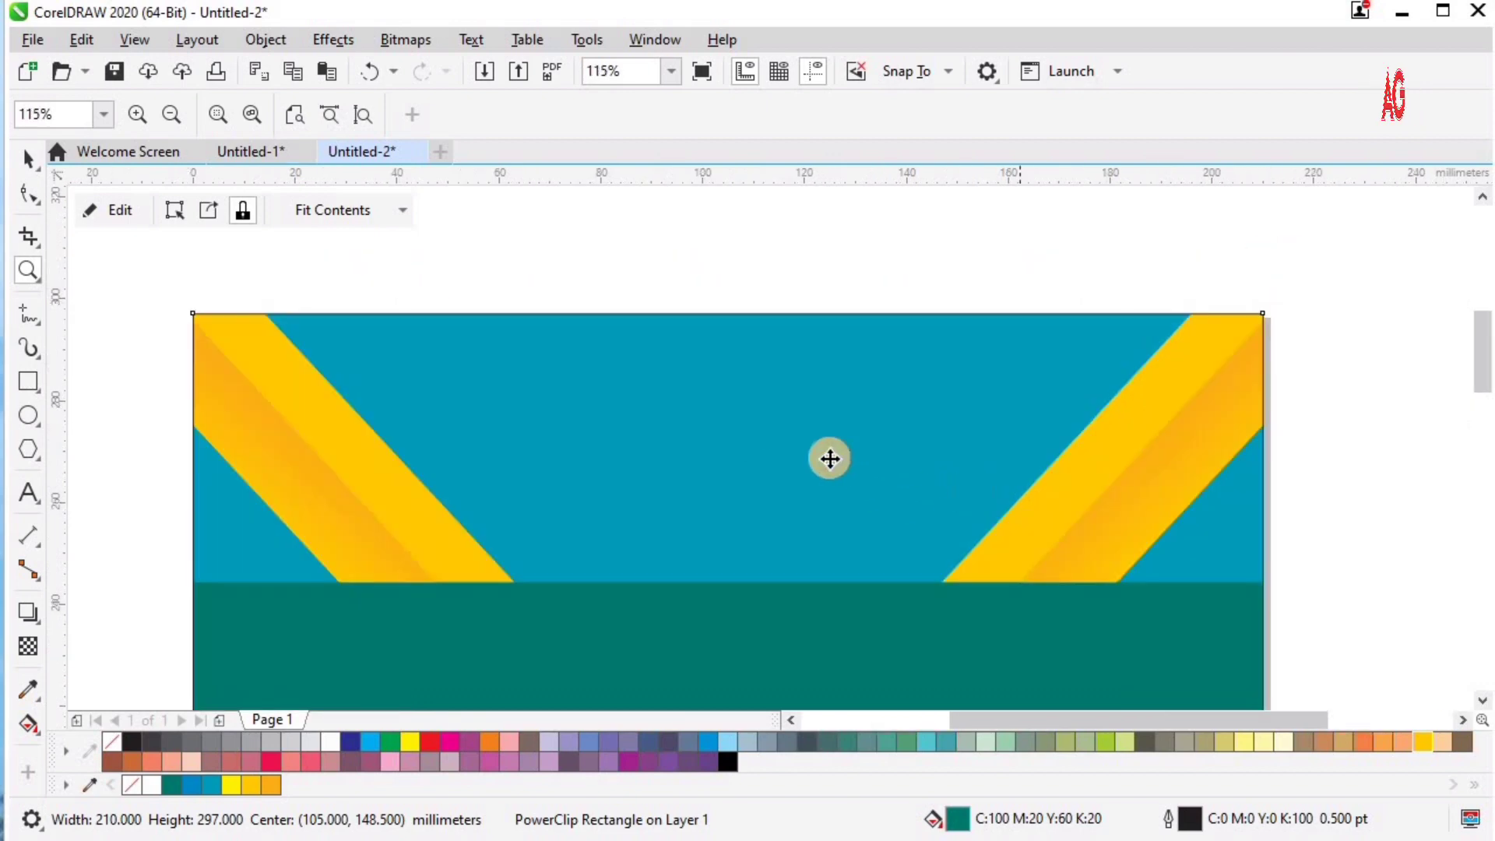
key(F4)
key(F2)
drag(509, 388, 1149, 159)
click(1186, 337)
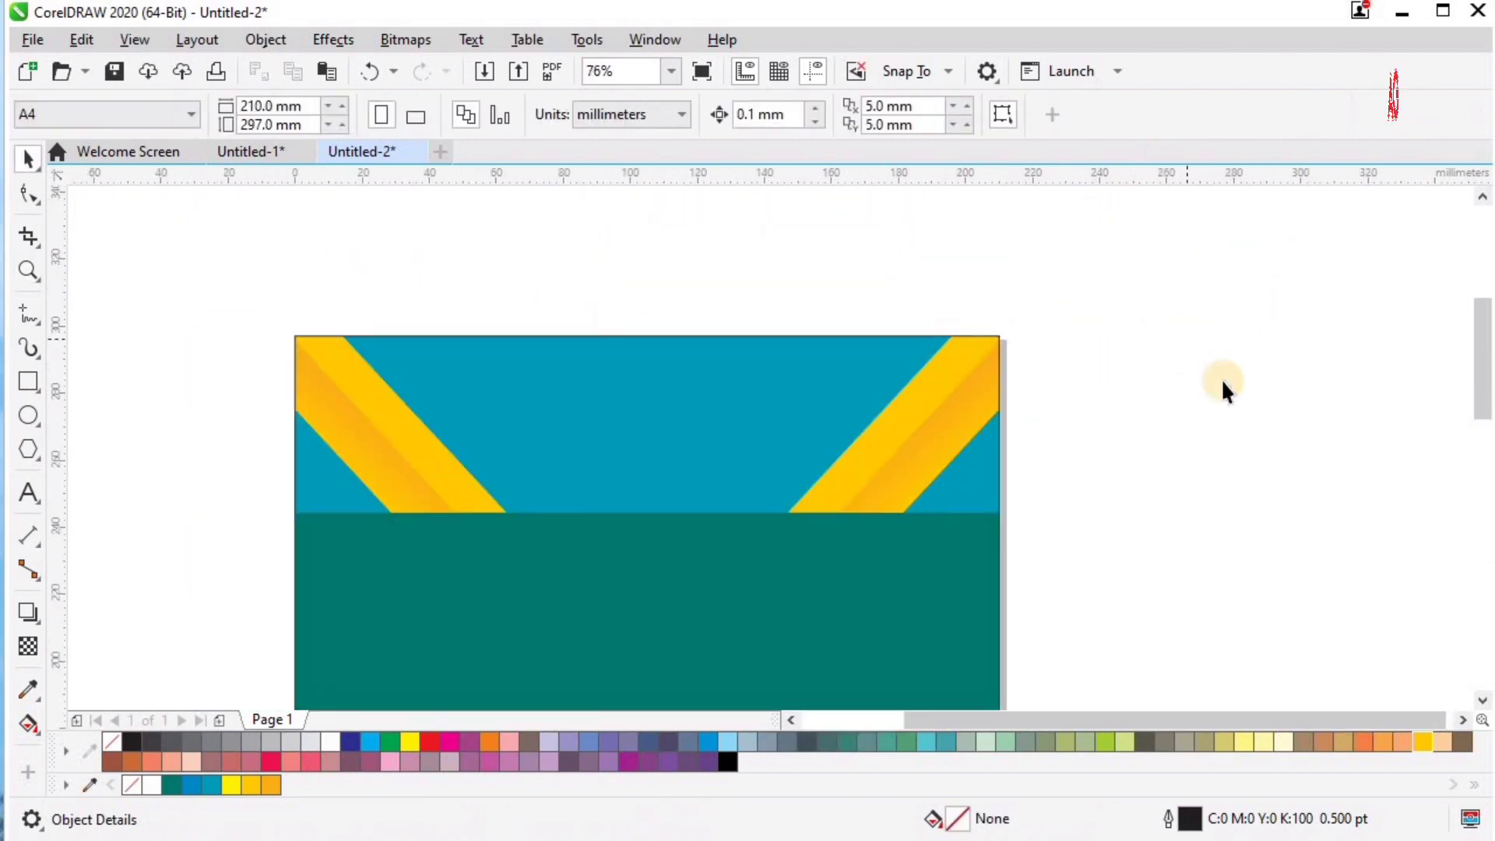
Step: Draw a thin bar about 3.1 mm high along the blue-green boundary and fit it to the 210 mm page width, centred horizontally
key(F4)
key(F2)
drag(475, 359, 1000, 214)
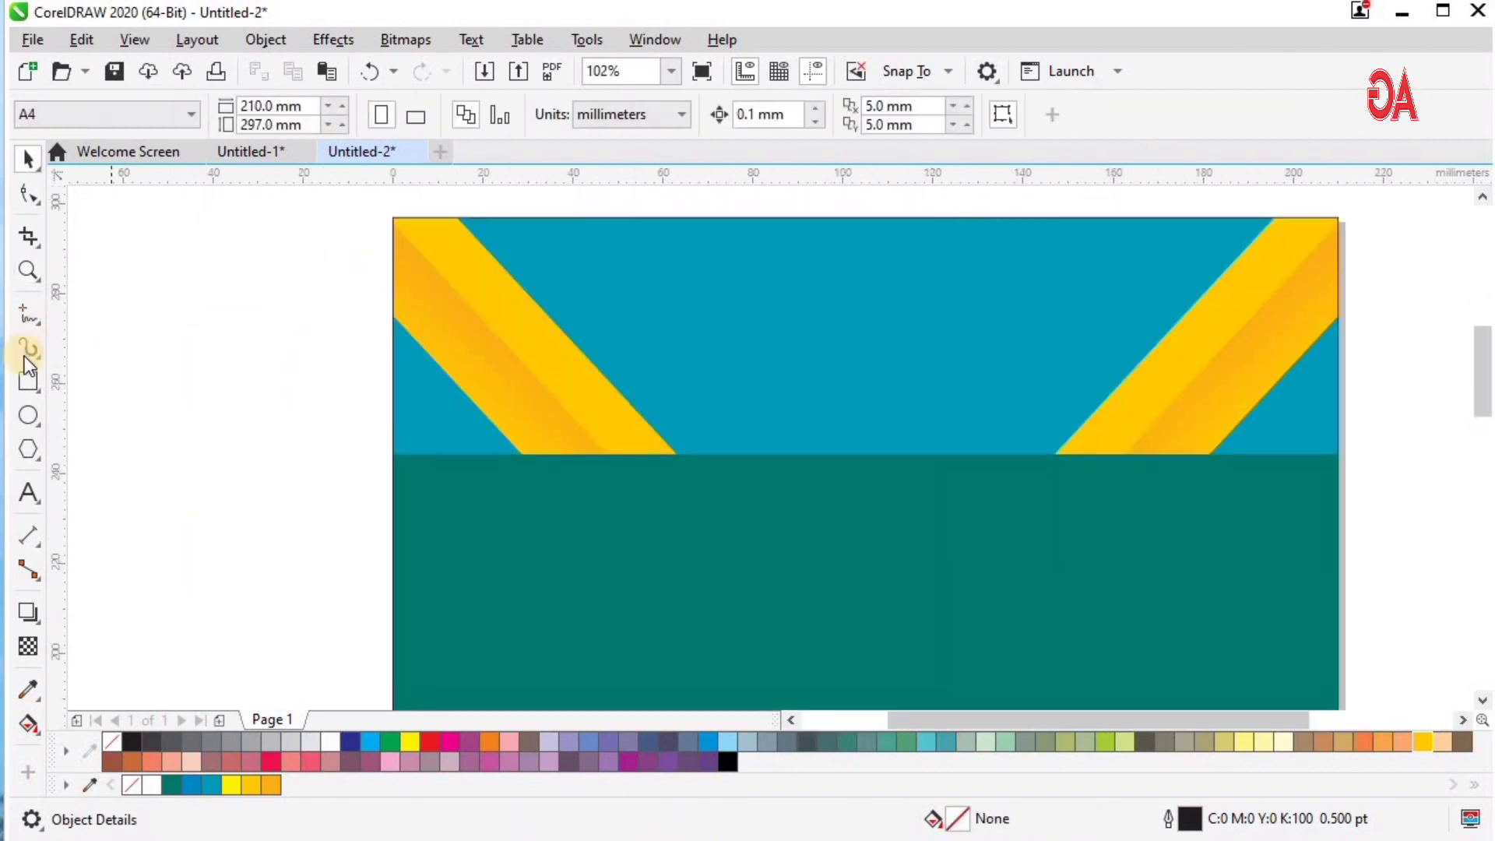
click(29, 381)
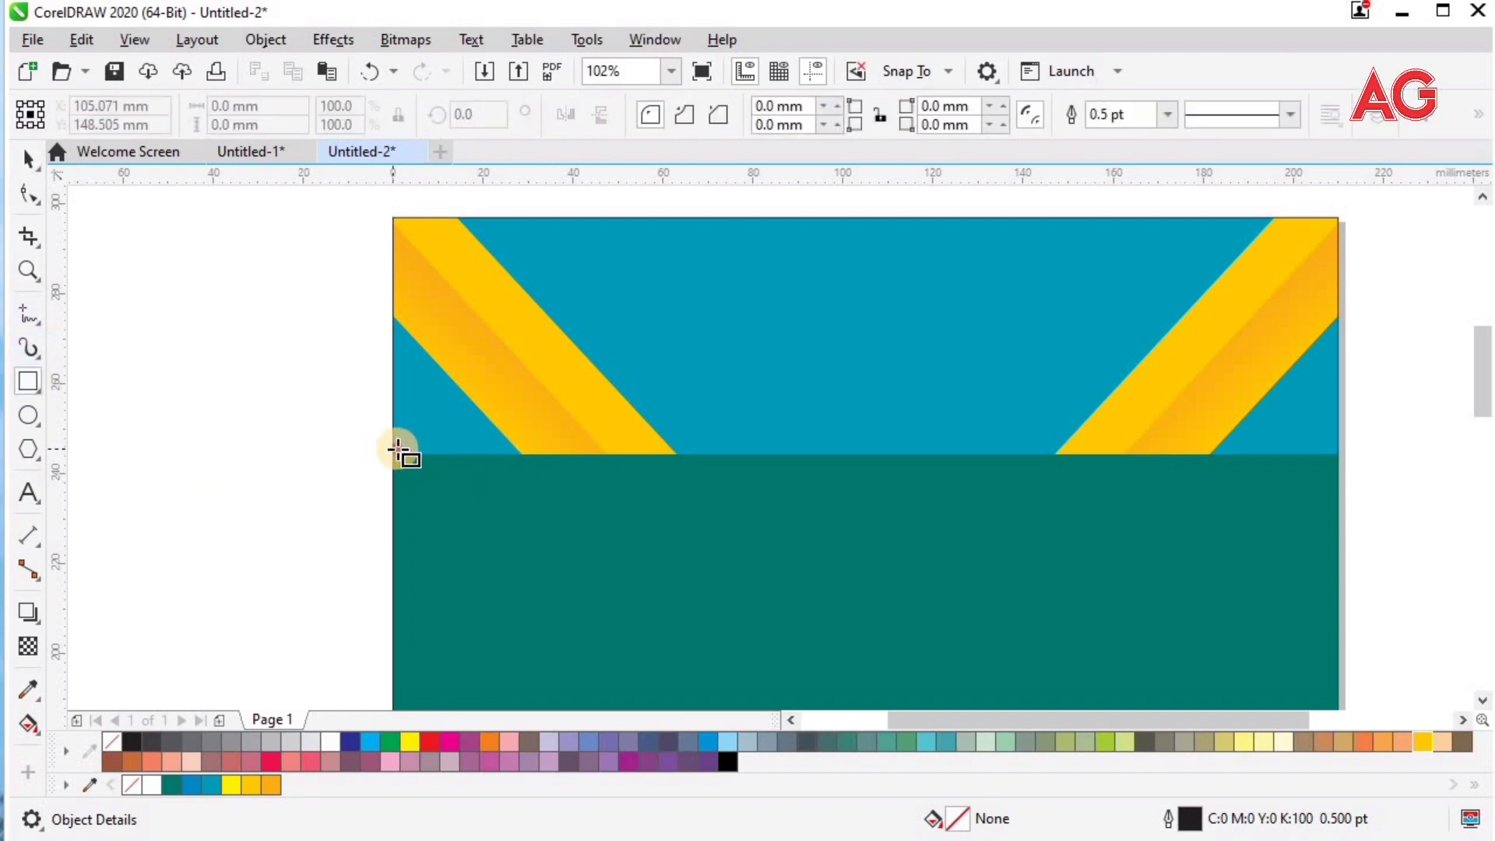
drag(398, 450, 1345, 465)
key(z)
drag(299, 390, 1357, 576)
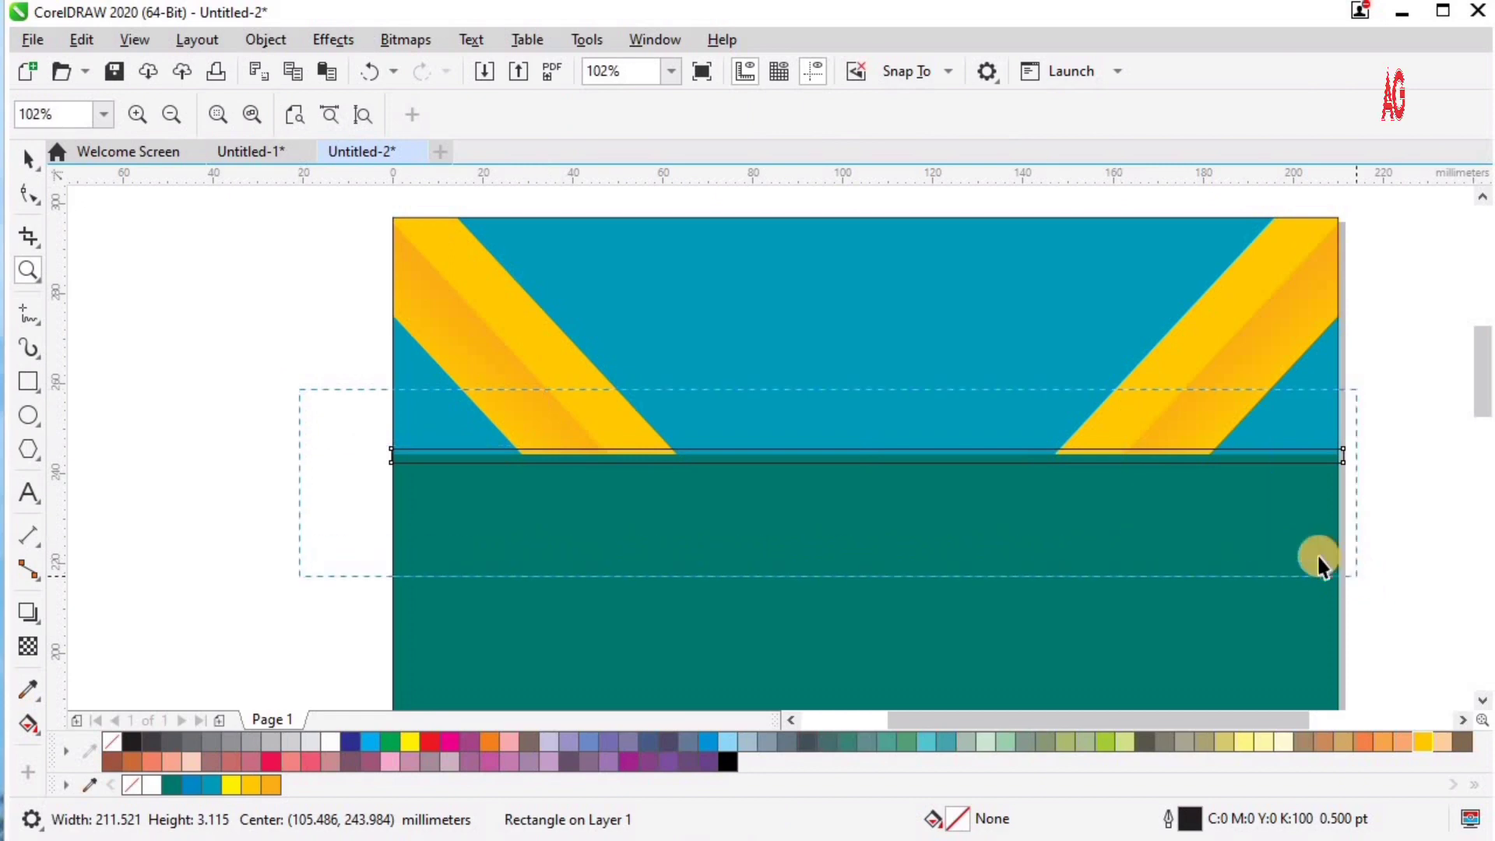
key(space)
shift+click(800, 511)
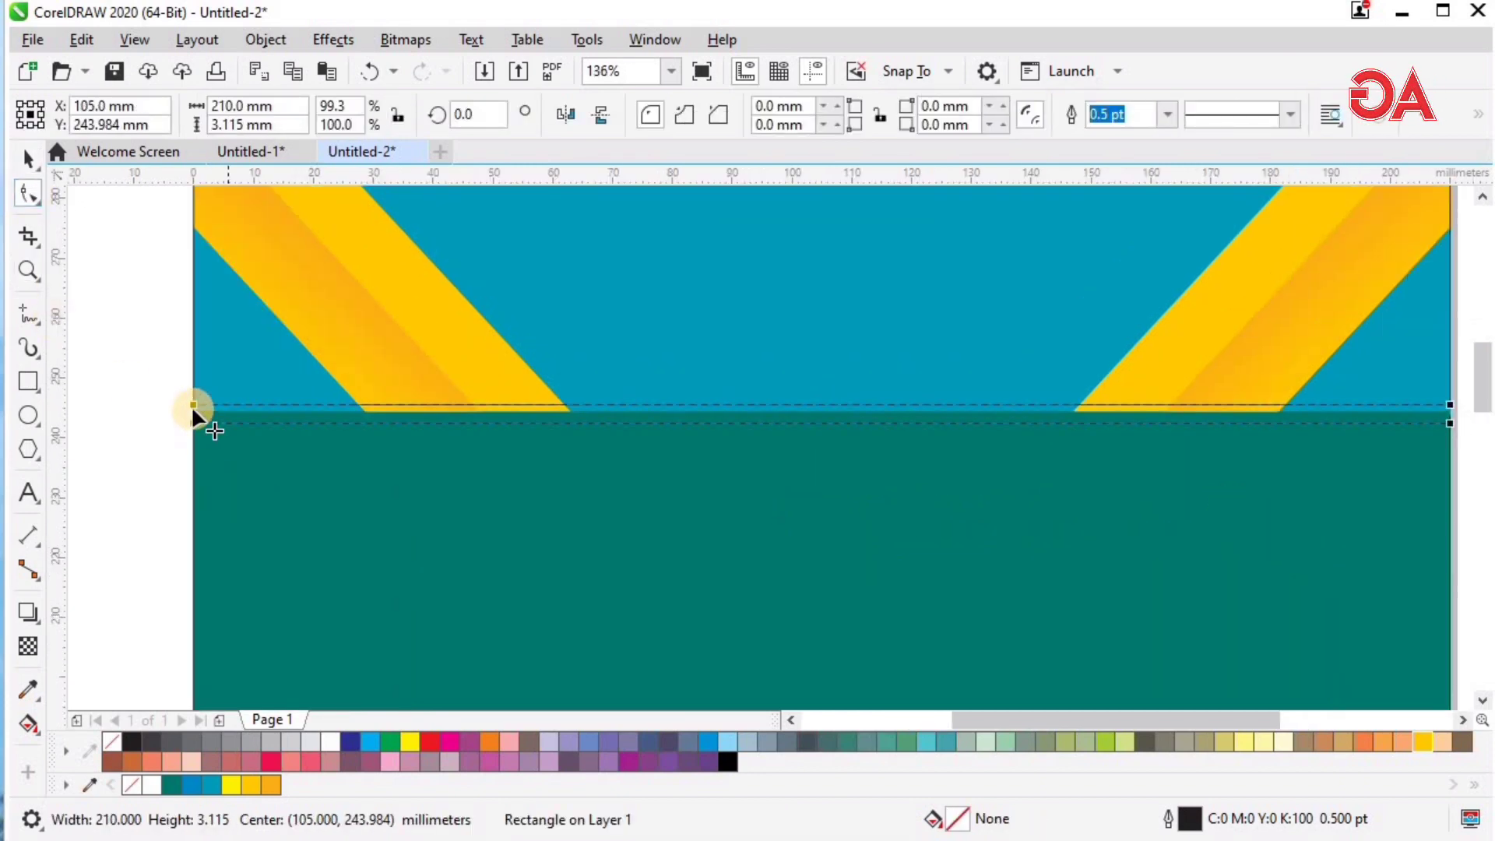
Step: Fully round the thin bar's corners to about 1.56 mm and fill it with deep yellow, CMYK 0, 20, 100, 0
drag(193, 406, 232, 414)
key(space)
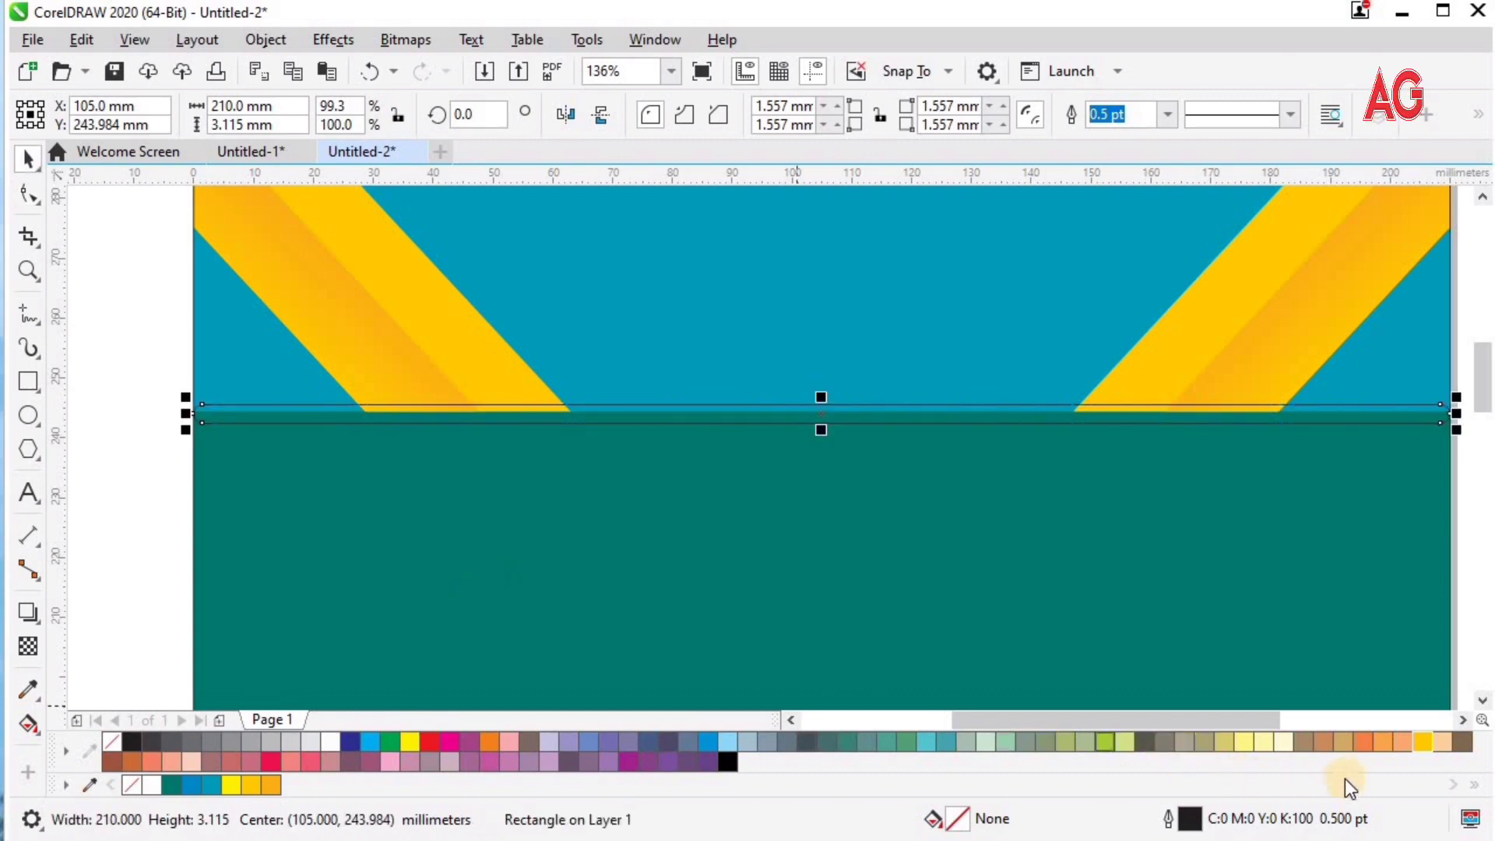
click(1419, 741)
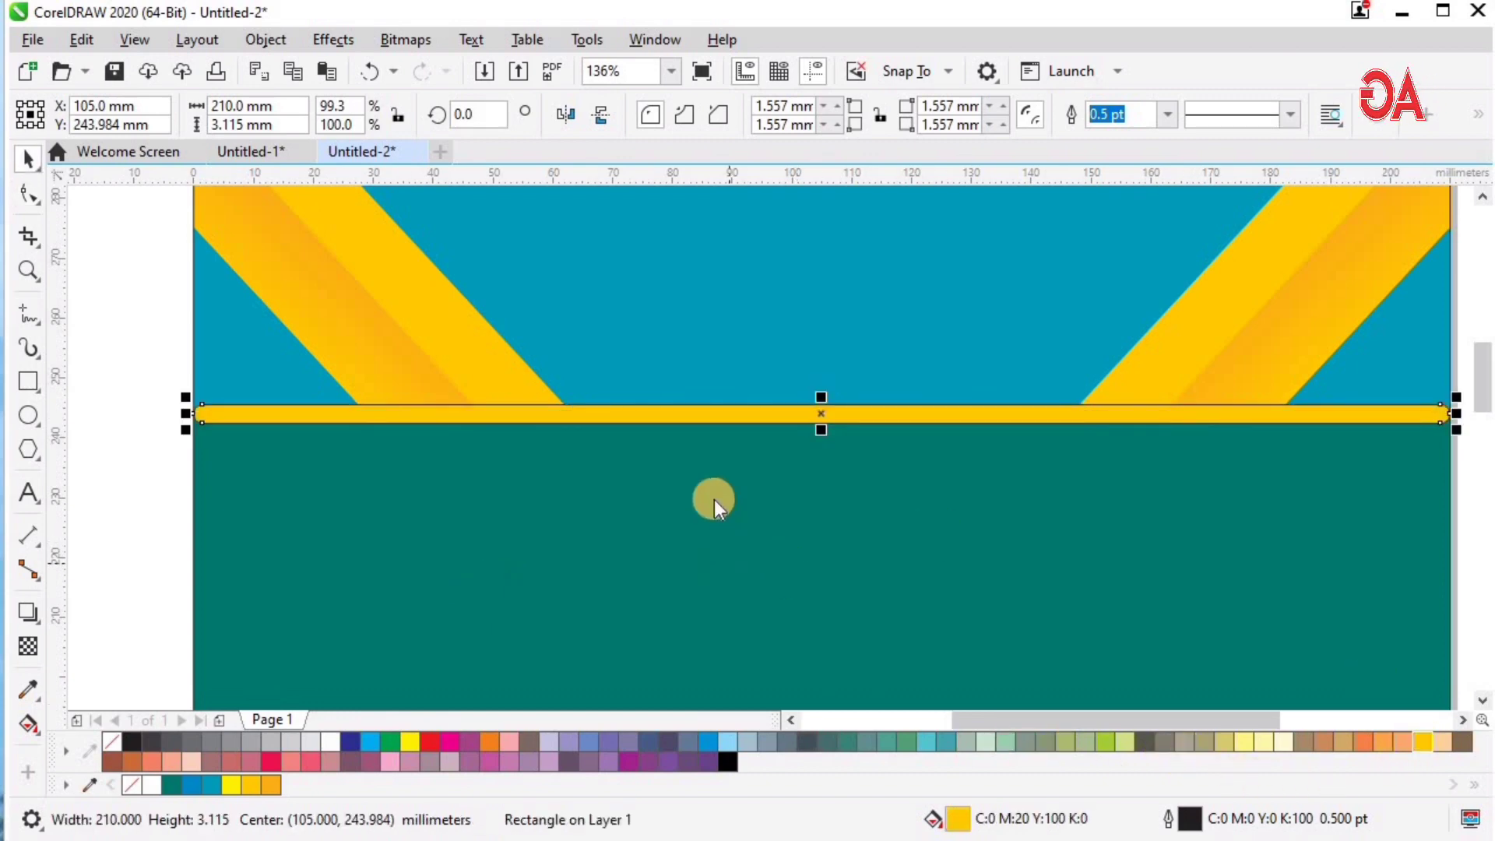
Step: Give the yellow bar a 3.5 pt outline with round corners and caps, centred position, behind the fill and scaling with the object
key(F12)
text(2)
click(562, 514)
click(572, 547)
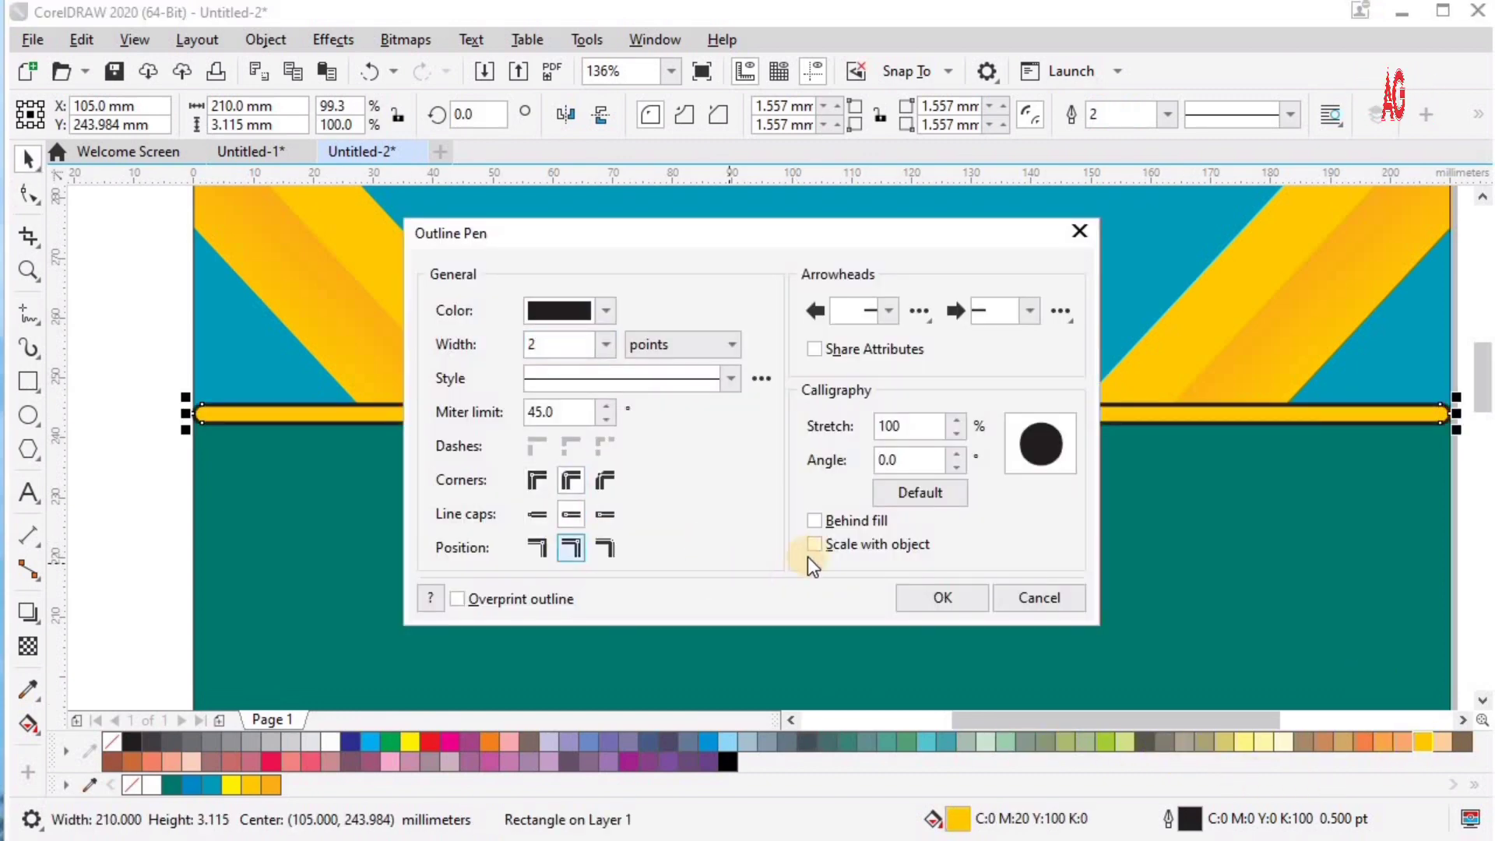
click(815, 520)
click(497, 355)
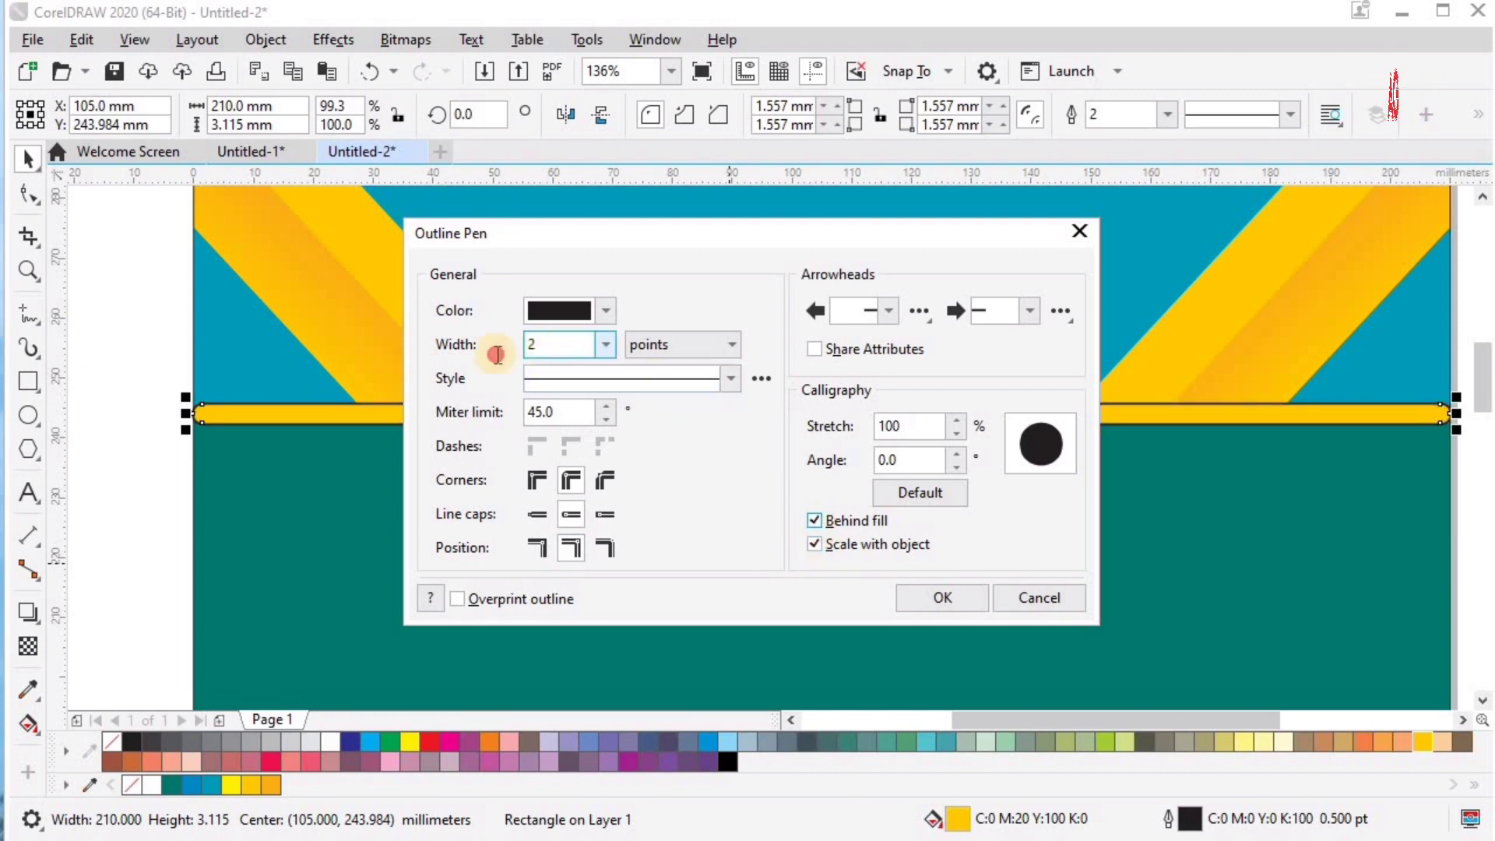
text(3.5)
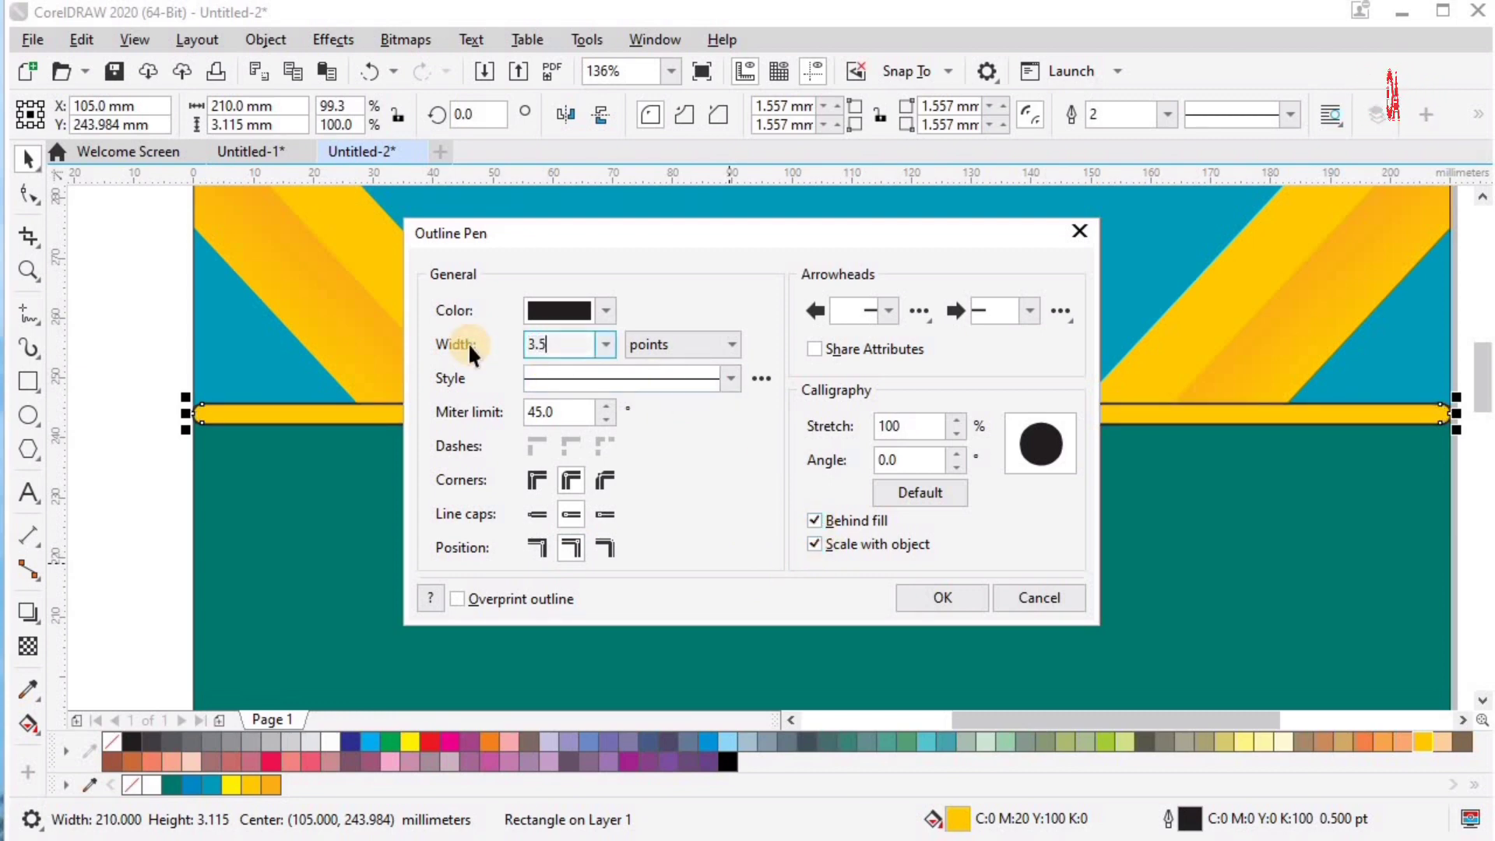
key(Return)
Step: Set the yellow bar's outline width to 4 pt
key(F12)
text(4)
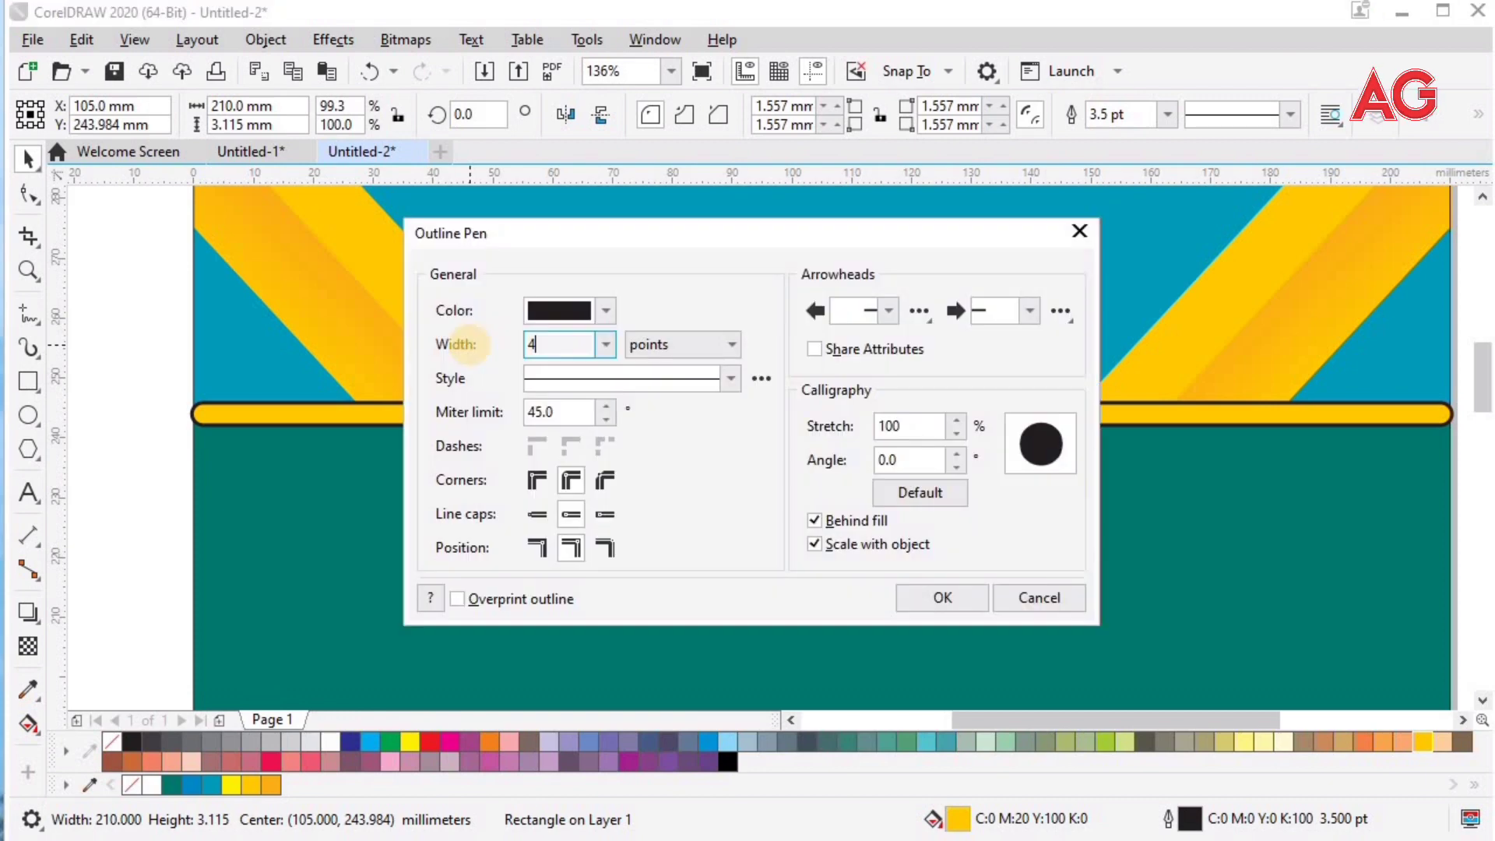
key(Return)
Step: Increase the yellow bar's outline width to 6 pt
key(F4)
key(F2)
drag(623, 239, 1091, 396)
key(space)
key(F12)
text(6)
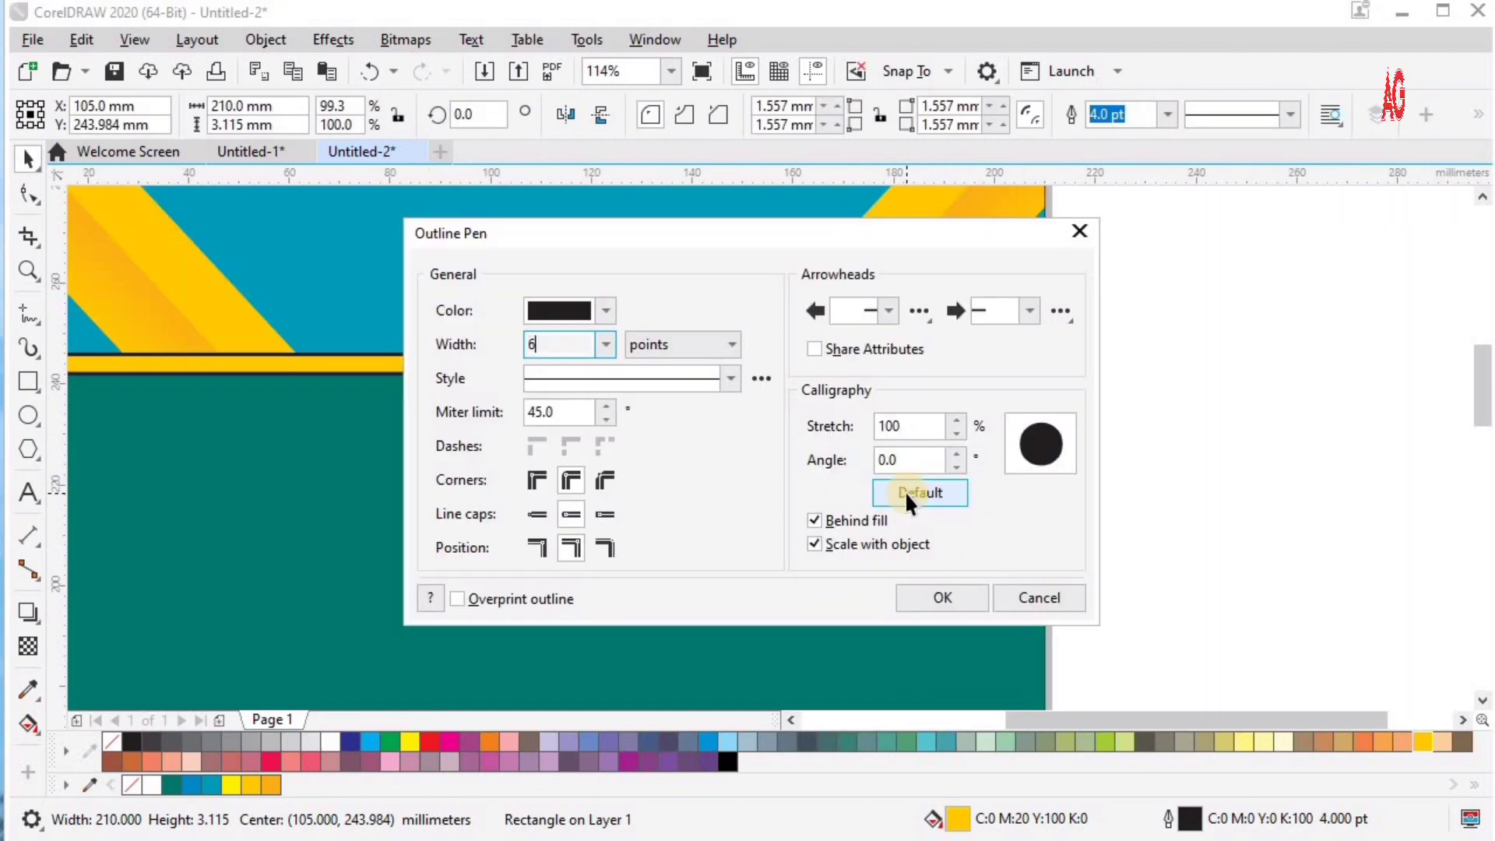
key(Return)
Step: Increase the yellow bar's outline width to 7 pt
key(F12)
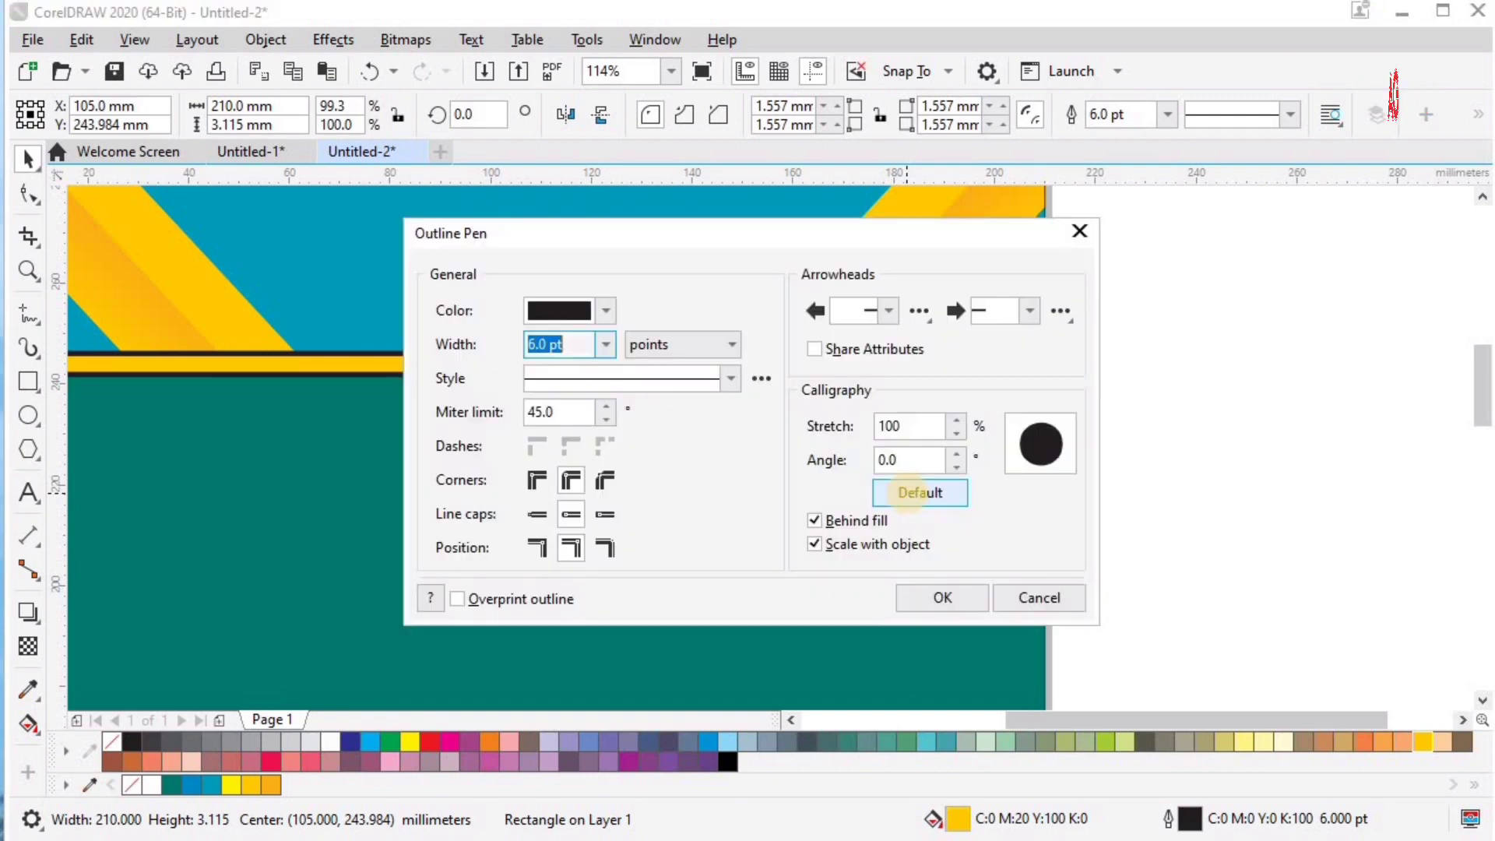
text(7)
key(Return)
key(F4)
key(F2)
drag(532, 349, 1161, 205)
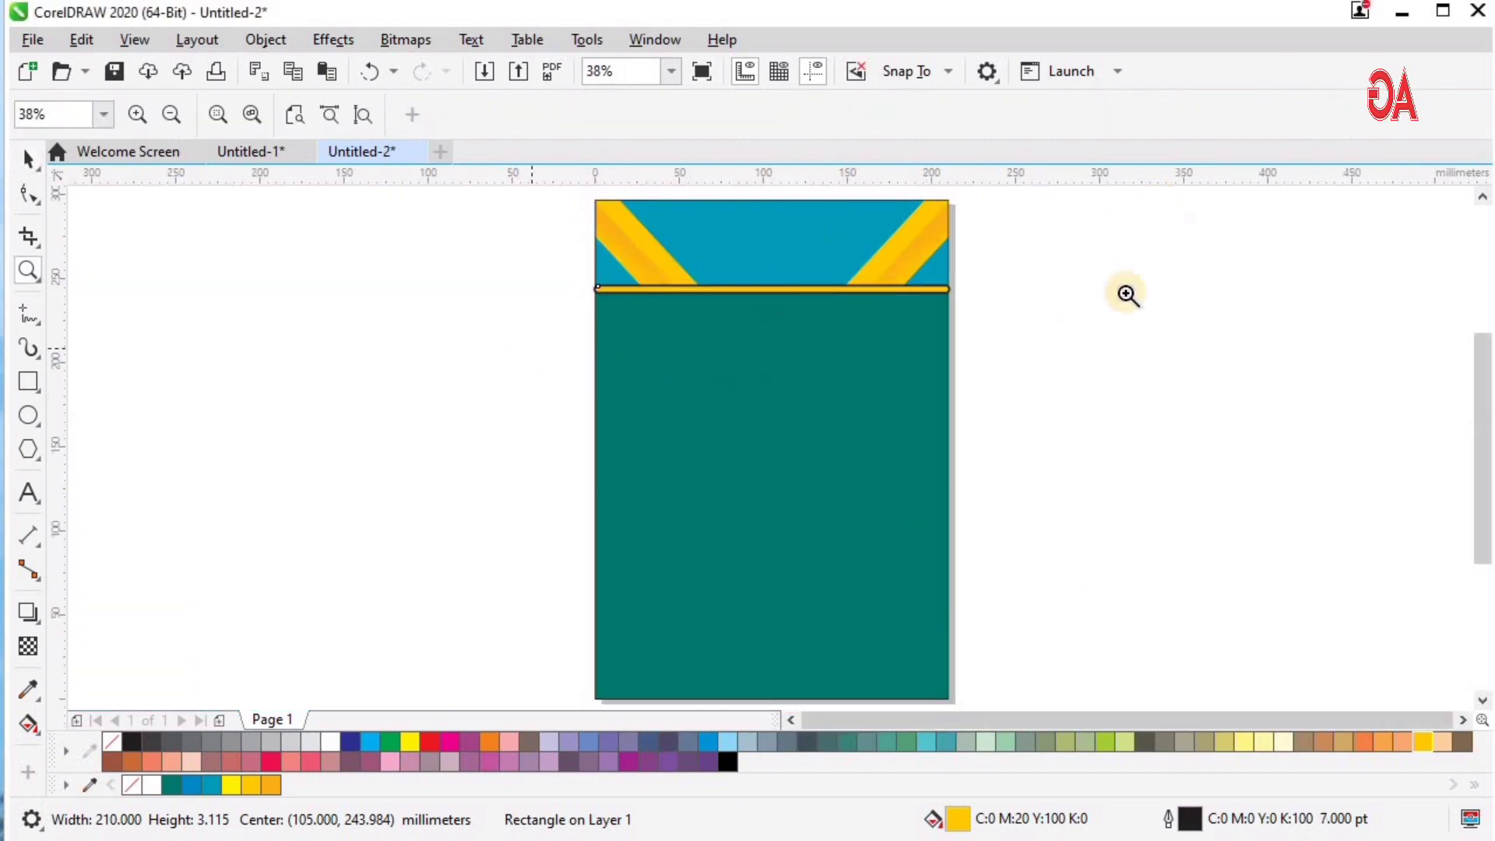
mouse_move(654, 399)
mouse_down()
mouse_move(780, 431)
mouse_move(1076, 550)
mouse_up()
key(space)
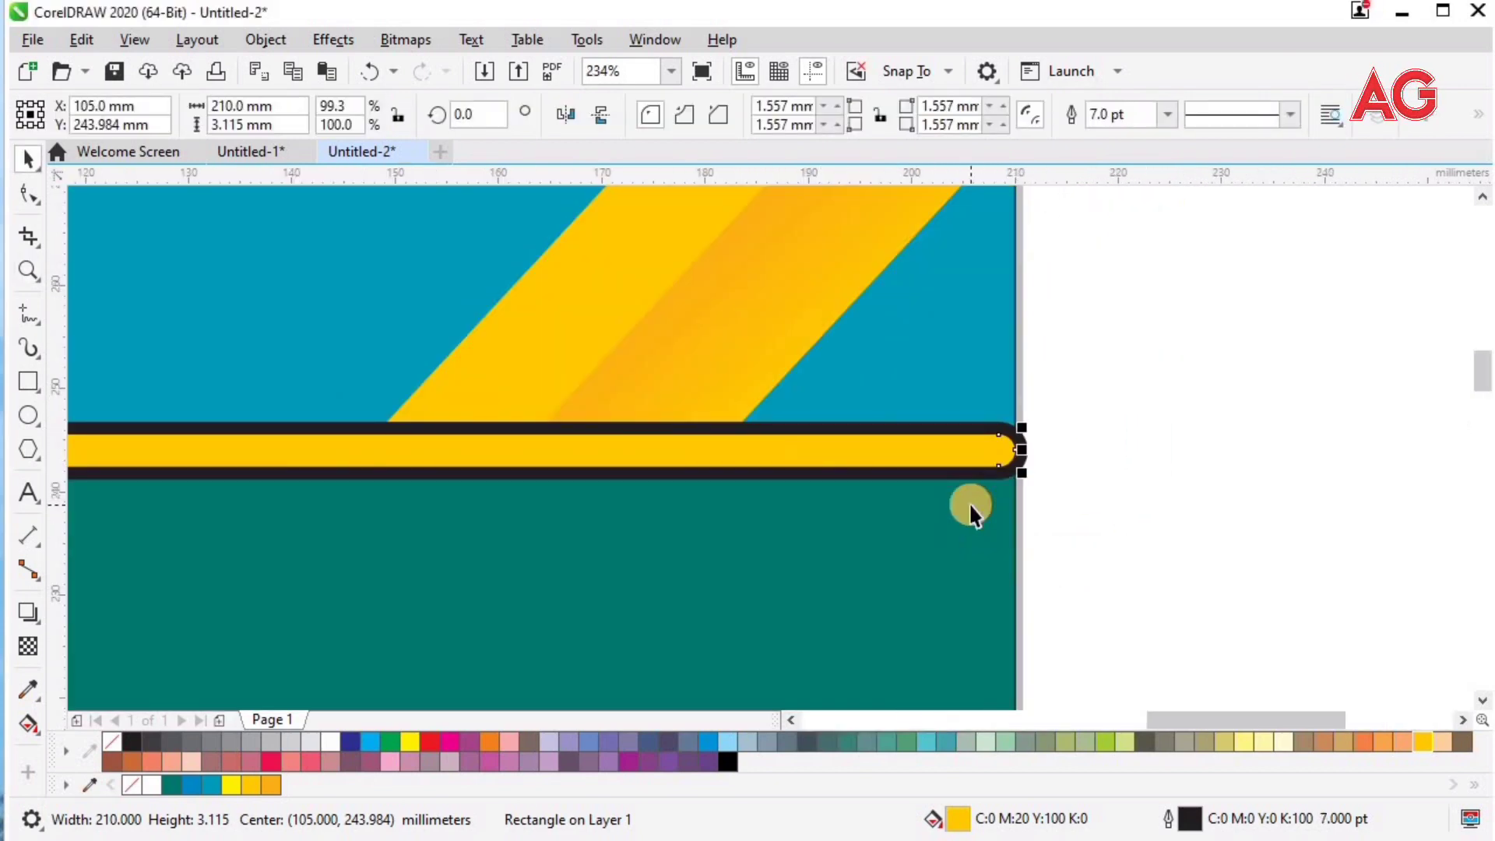
key(F3)
drag(810, 417, 1059, 519)
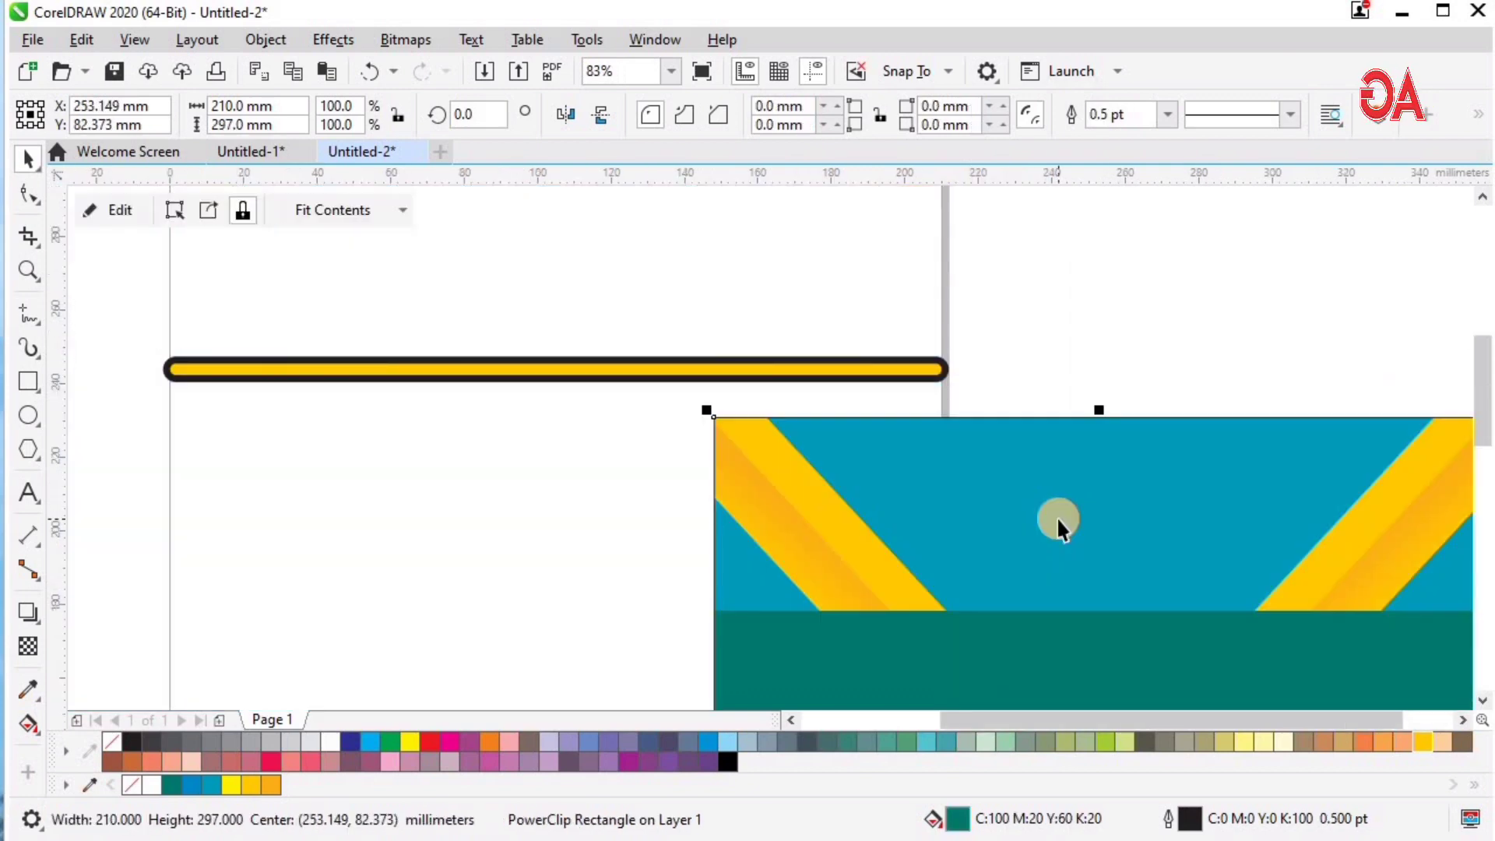
key(ctrl+z)
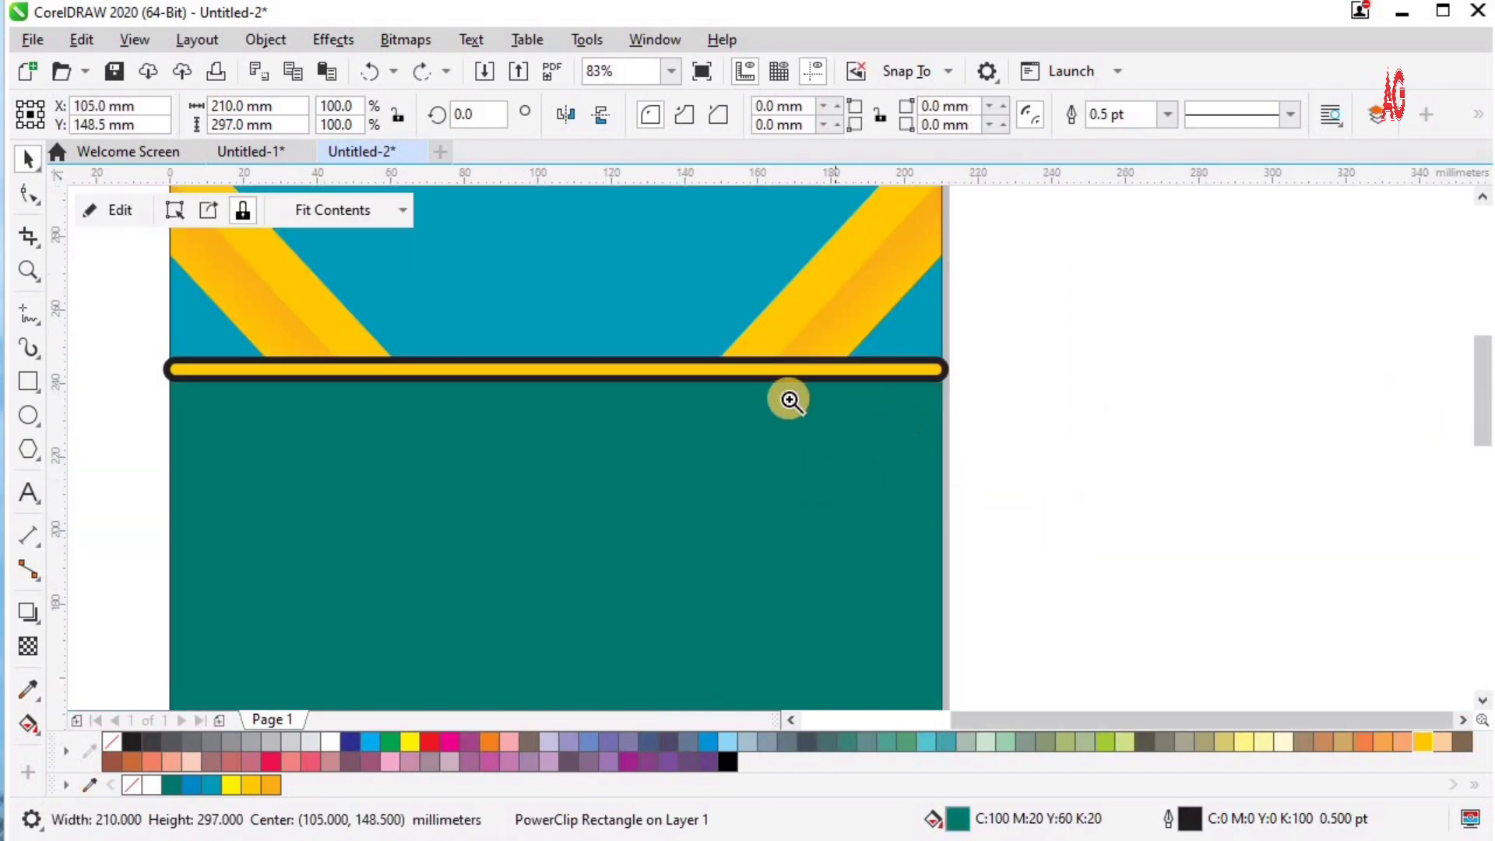
Step: Draw an upright rectangle about 11.3 mm wide and 16.8 mm high across the yellow bar near its right end
key(z)
drag(1108, 561, 1107, 561)
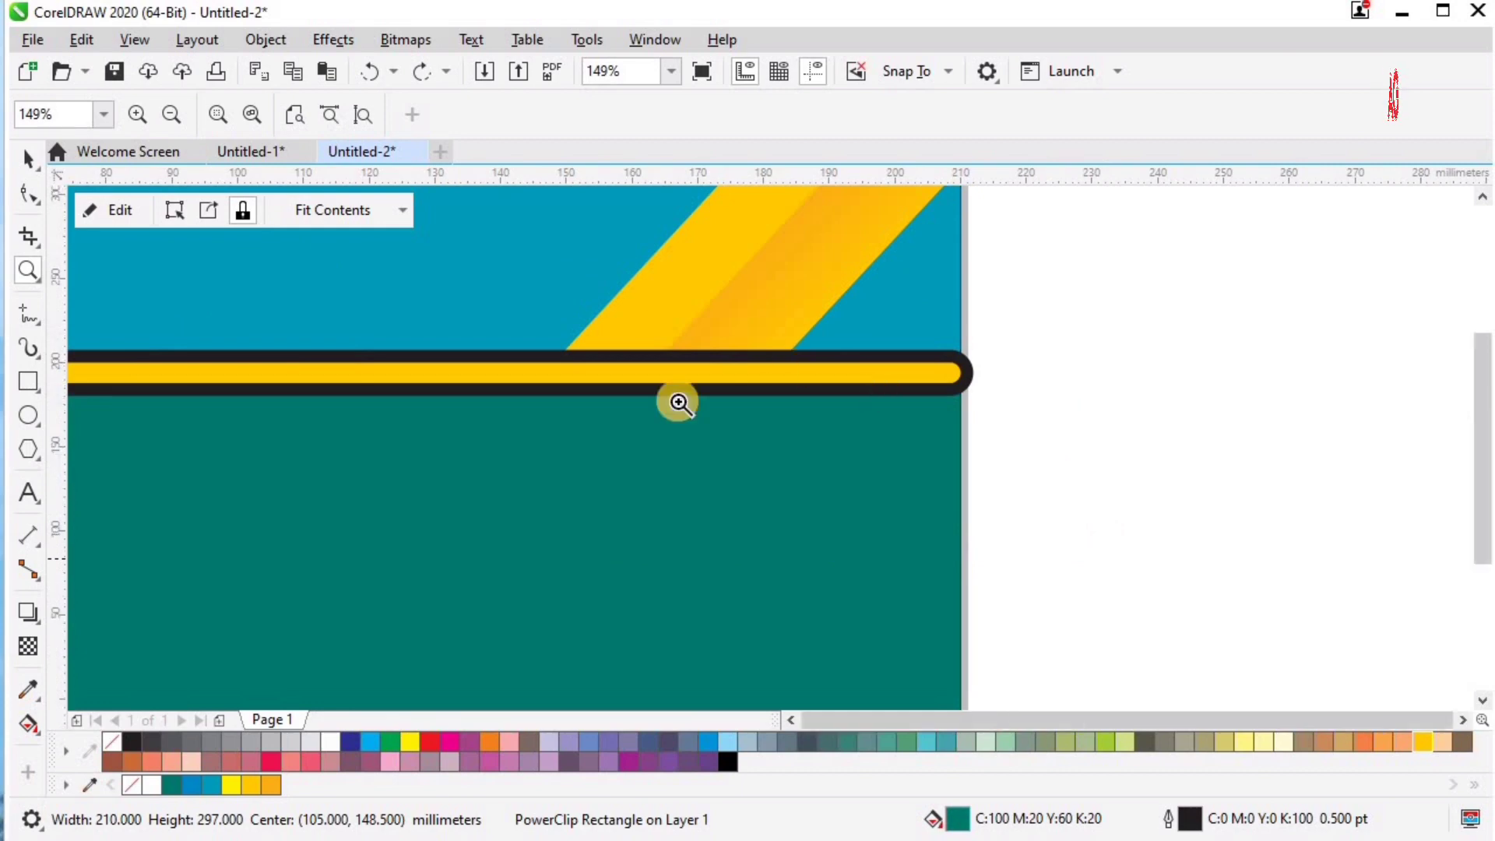
key(shift+F4)
drag(1220, 232, 1220, 232)
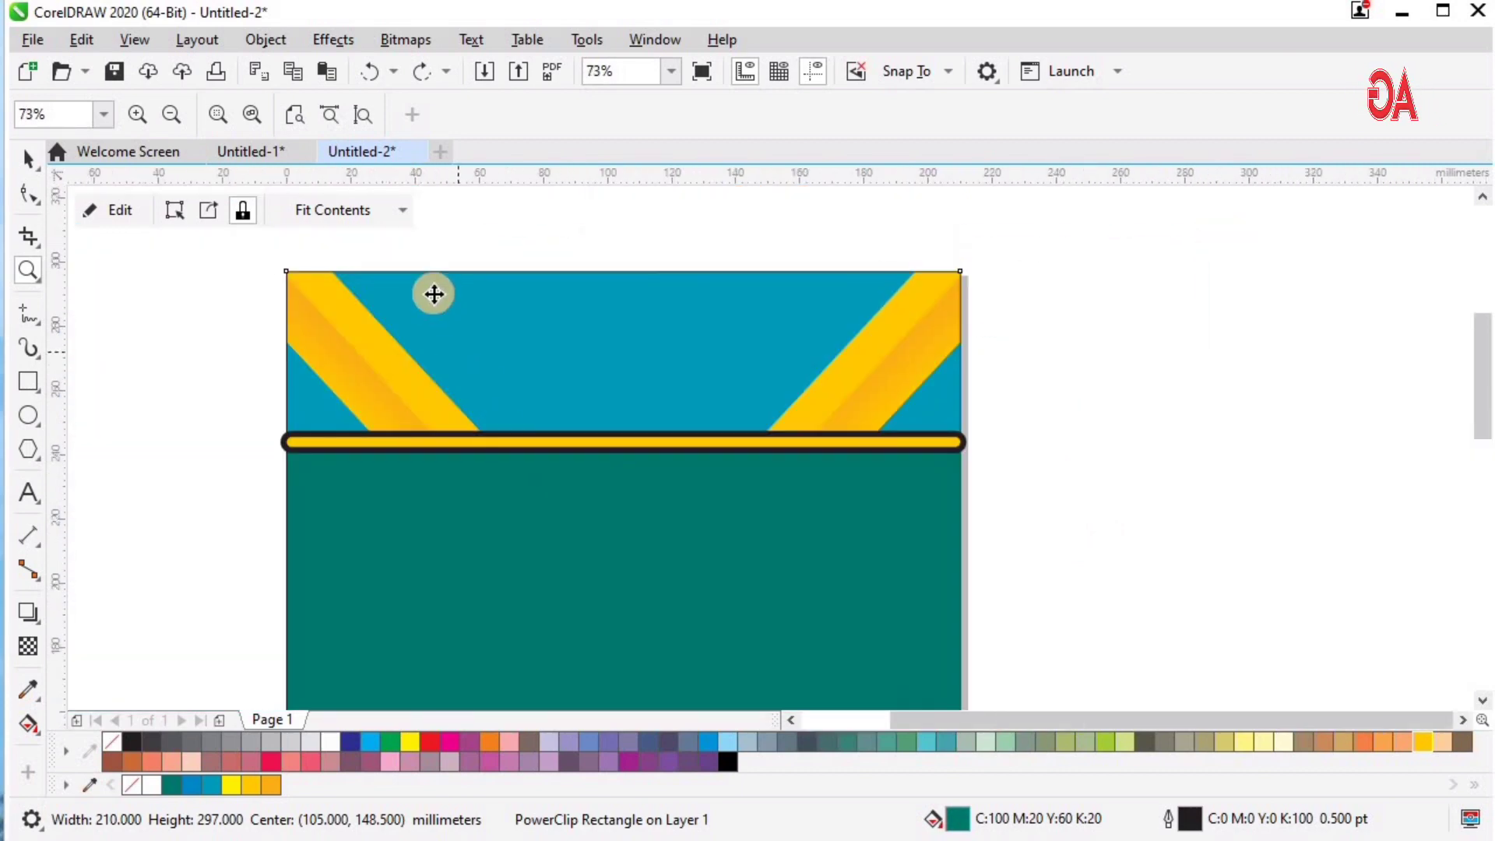
key(space)
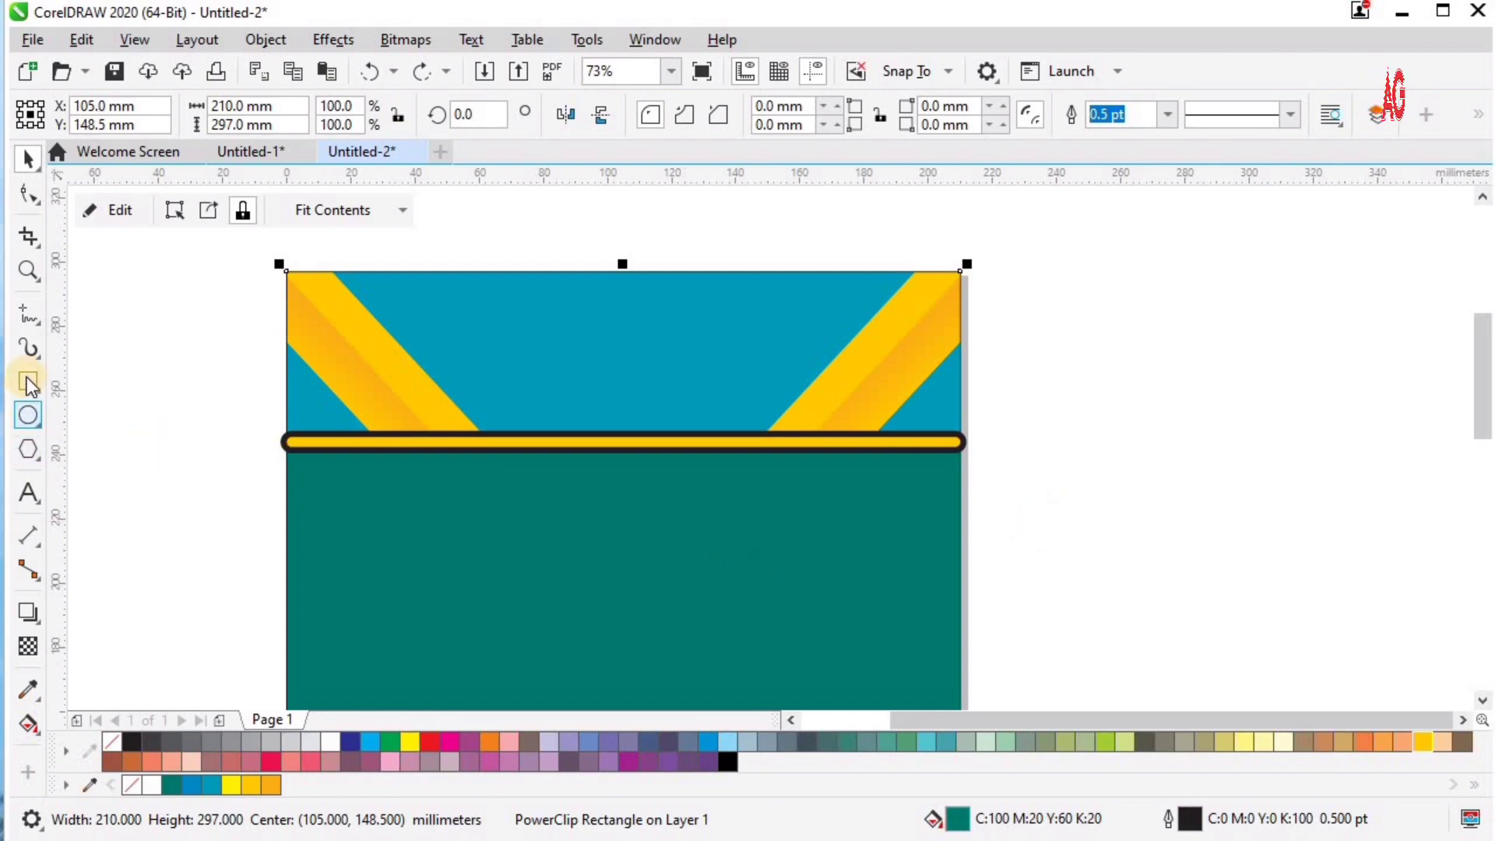
drag(913, 418, 949, 469)
Step: Round both lower corners of the small rectangle, the lower-left one to about 5.64 mm
drag(848, 405, 1000, 507)
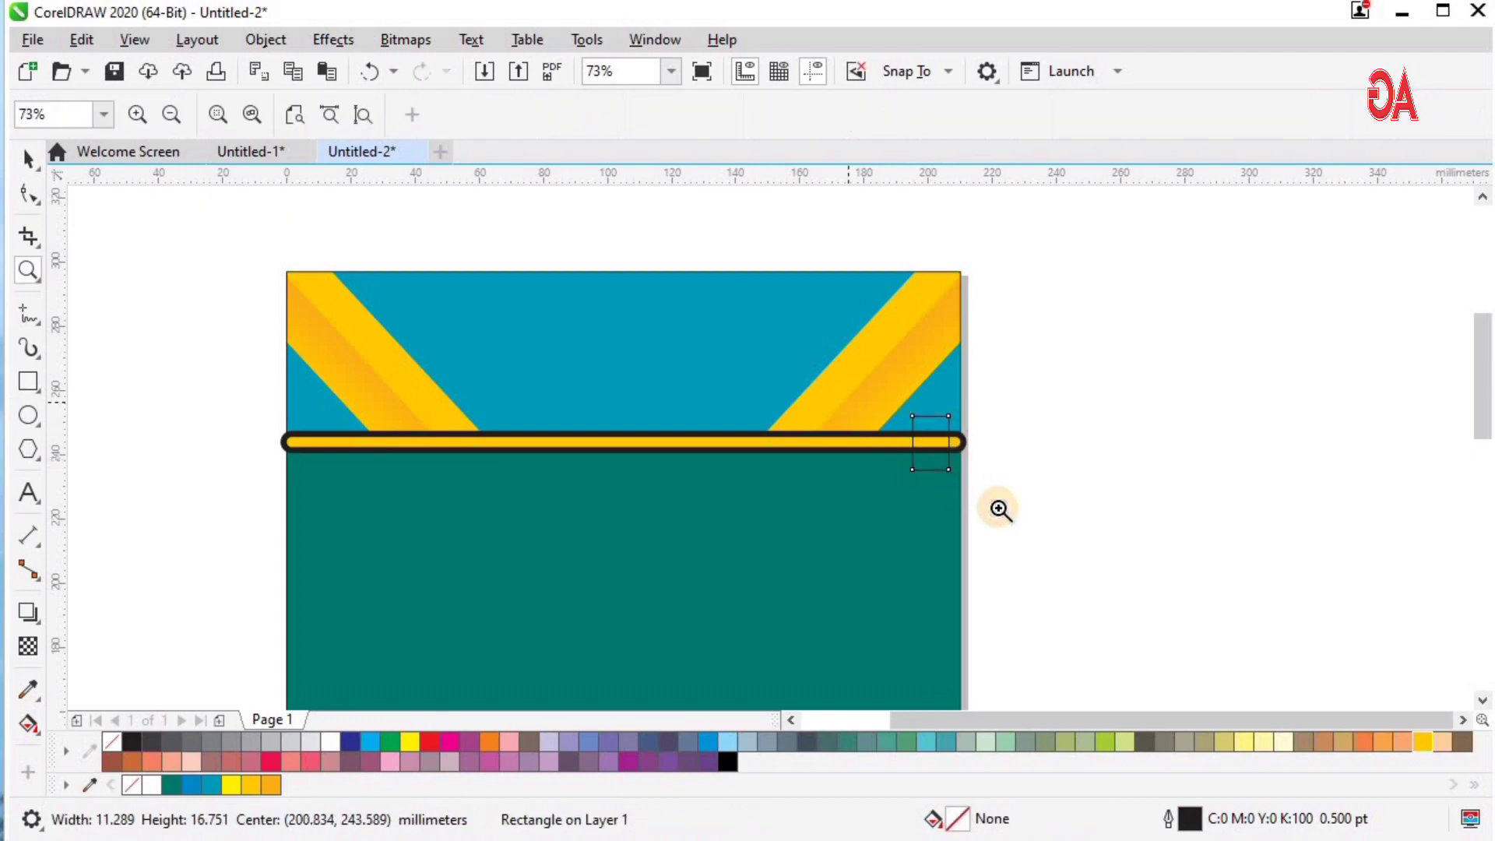
click(28, 161)
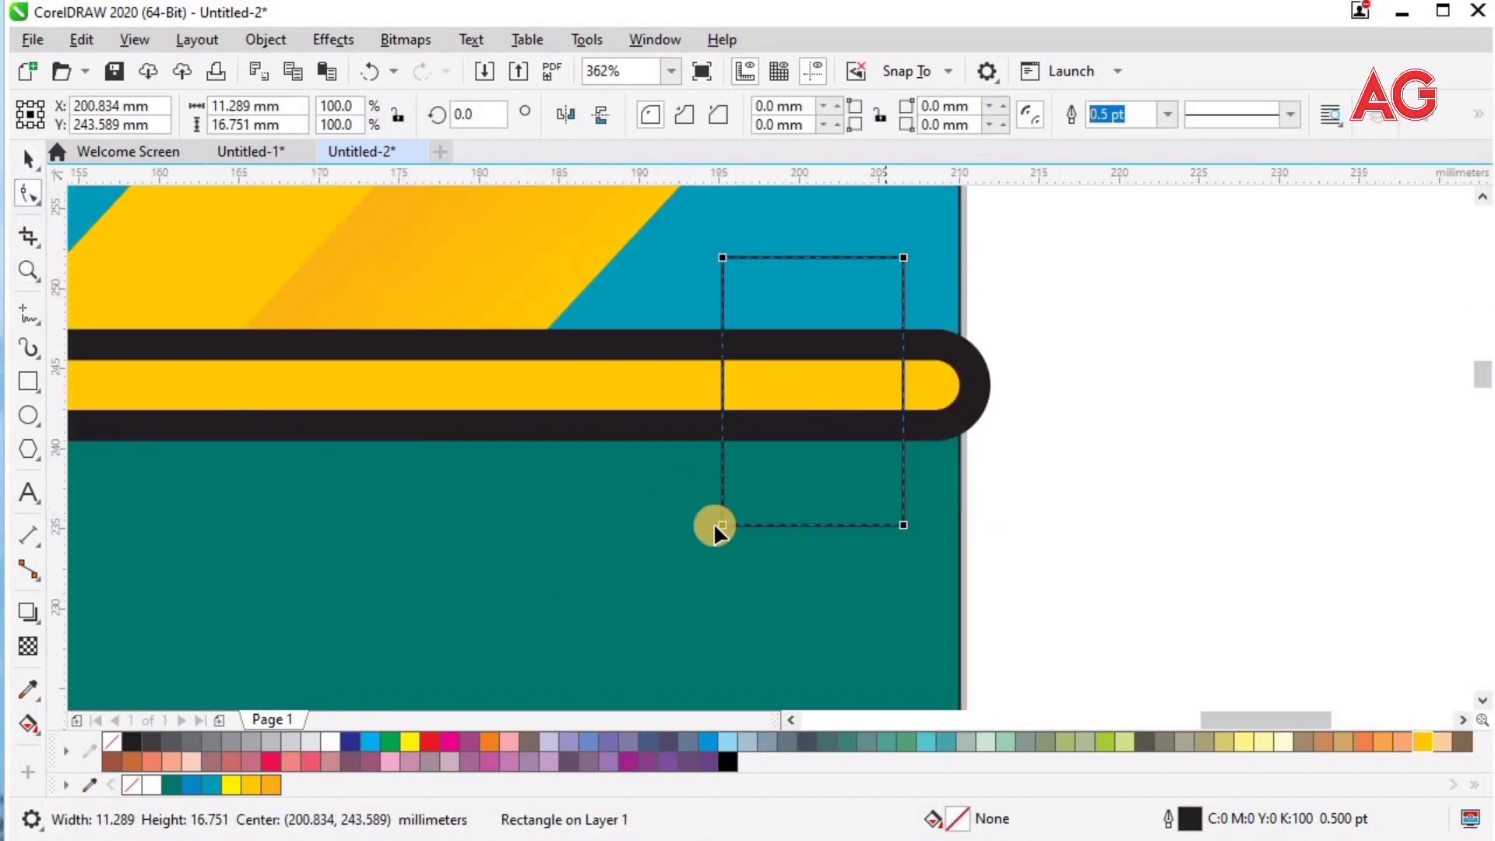
drag(720, 521, 890, 409)
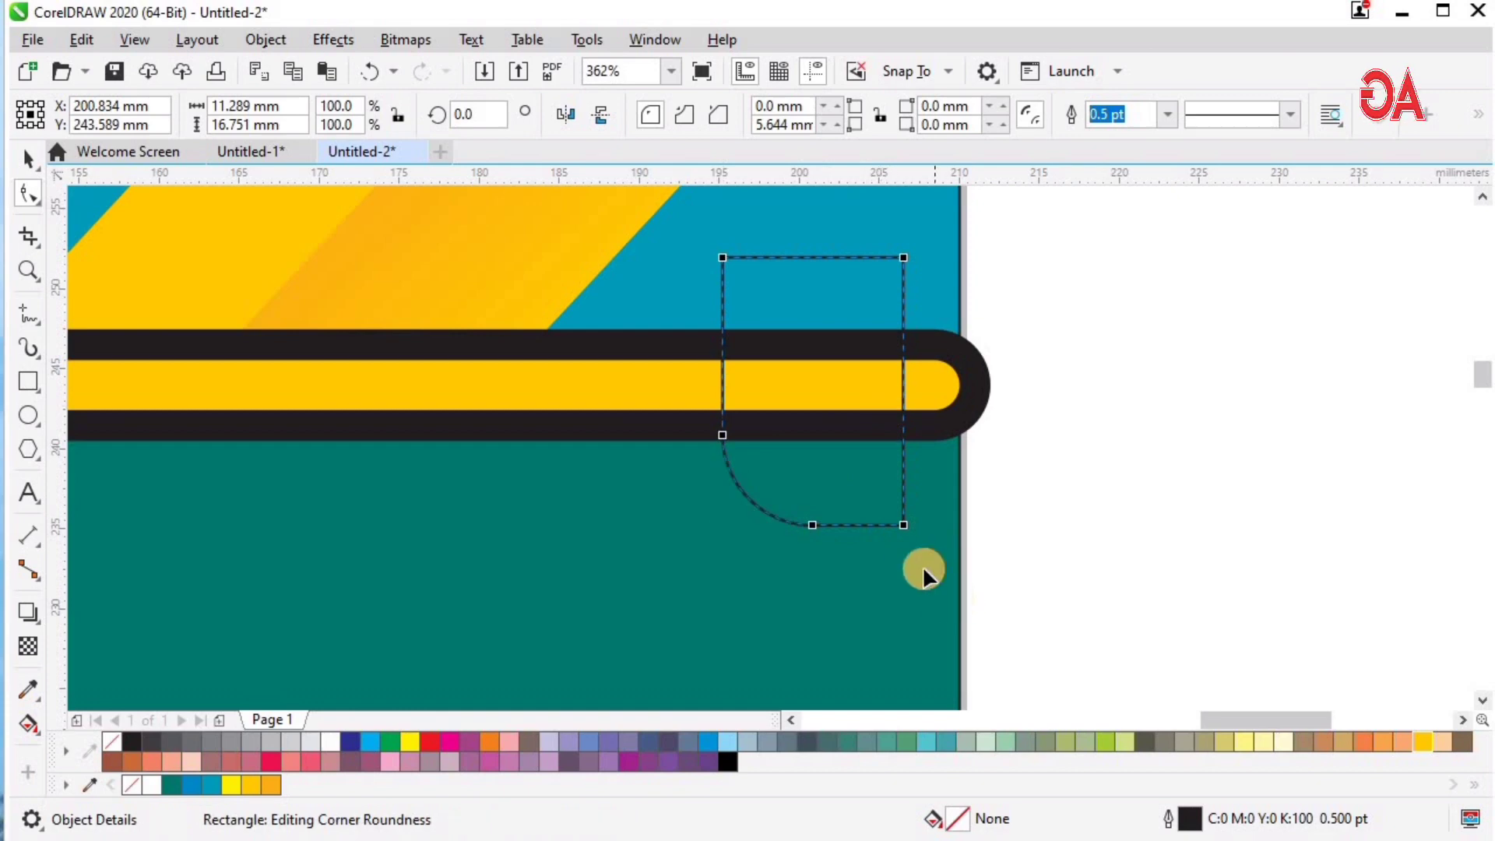
drag(903, 526, 846, 407)
click(773, 421)
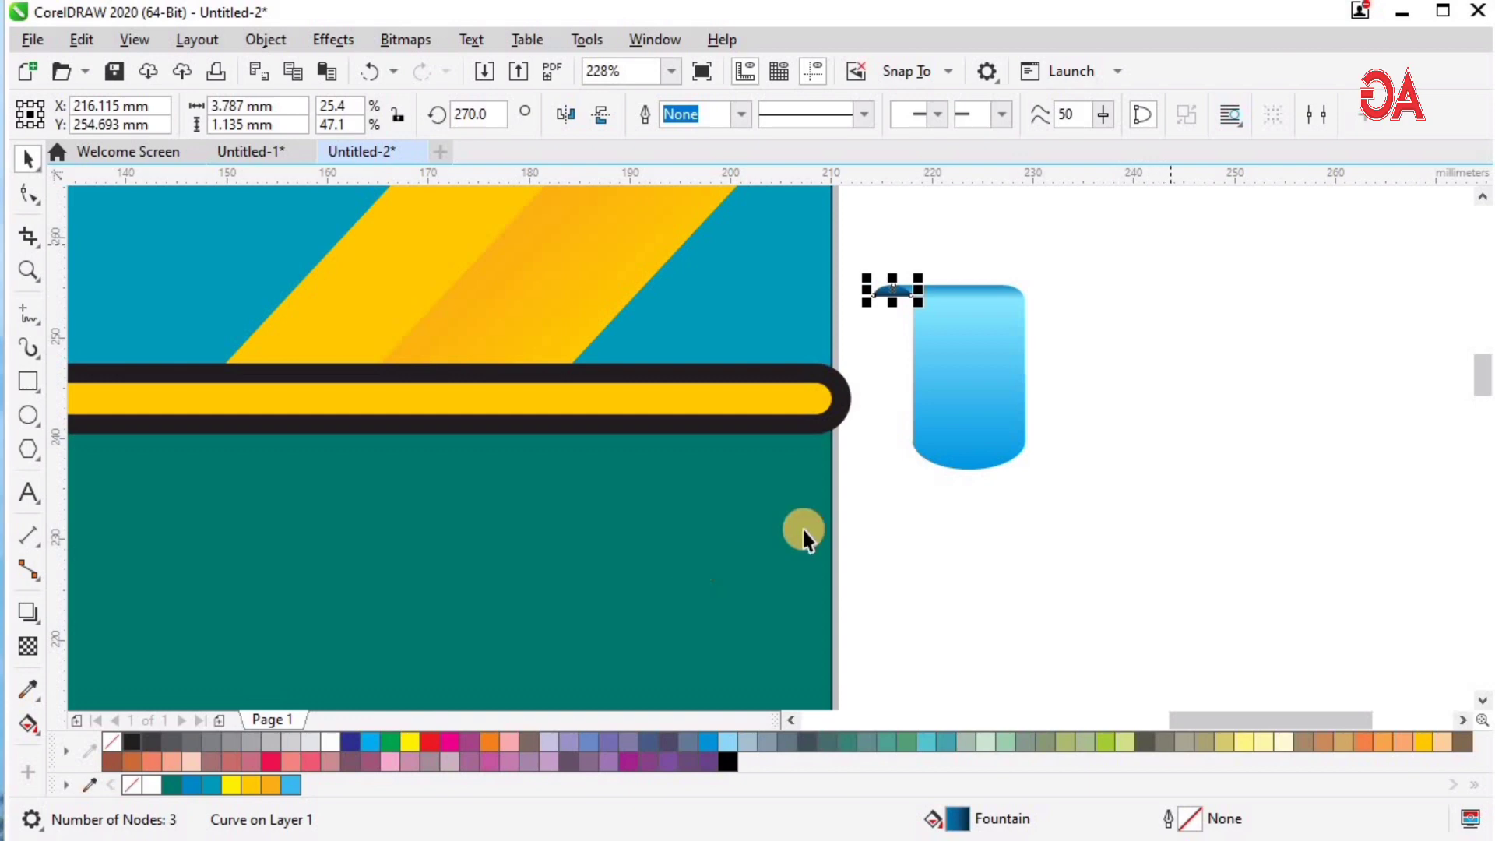
Step: Group the blue strap with its dark fold and move the group onto the yellow bar's right end
drag(1171, 243, 802, 532)
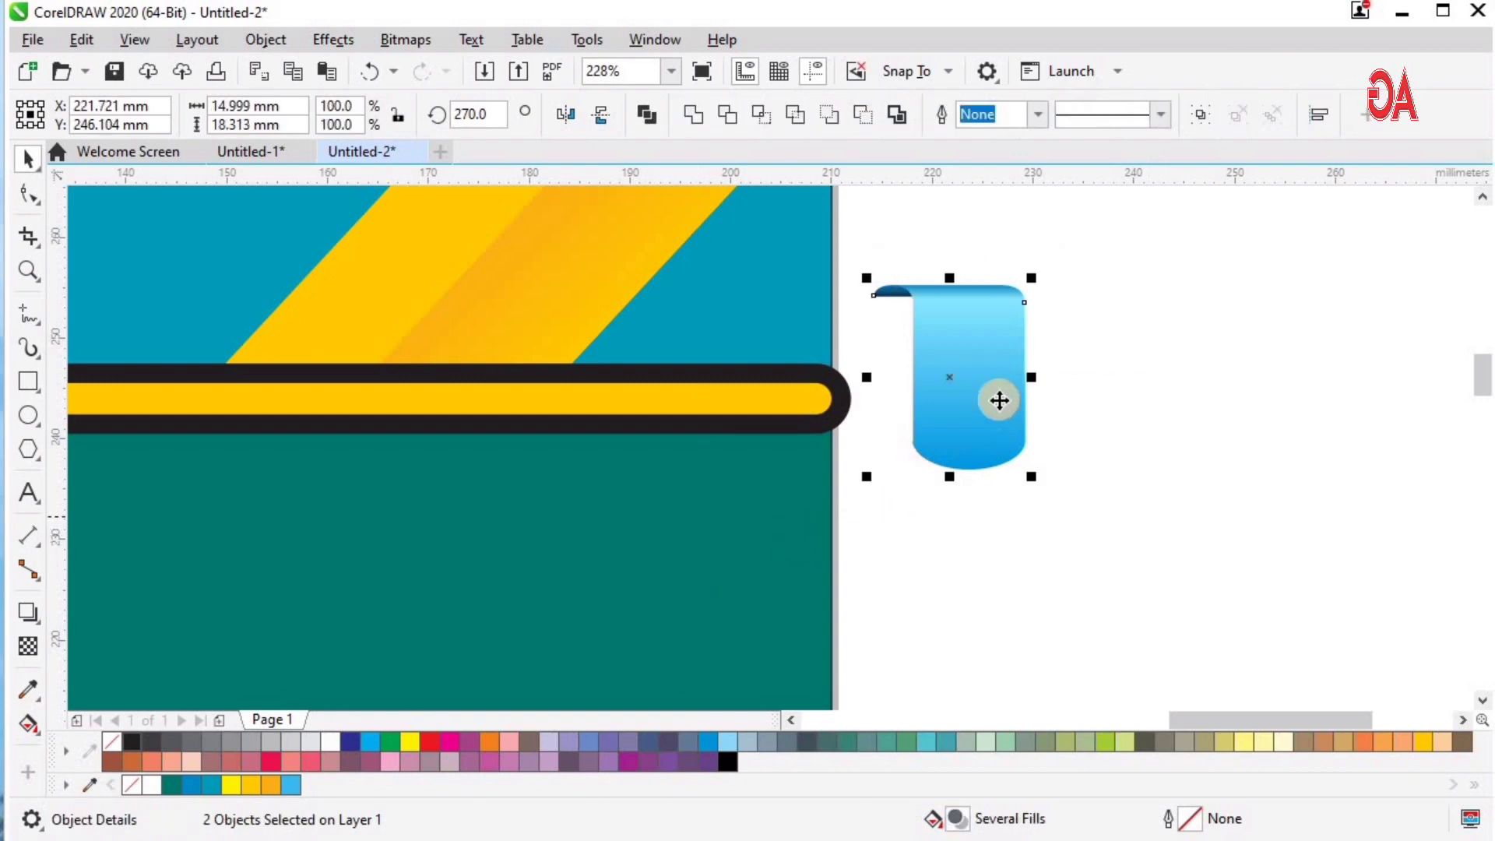
key(ctrl+g)
drag(1000, 400, 789, 425)
Step: Shrink the strap group to about 9.64 by 9.23 mm and place it around the bar's right end, centred at about X 204.6, Y 243.8 mm
key(F2)
drag(423, 554, 1019, 250)
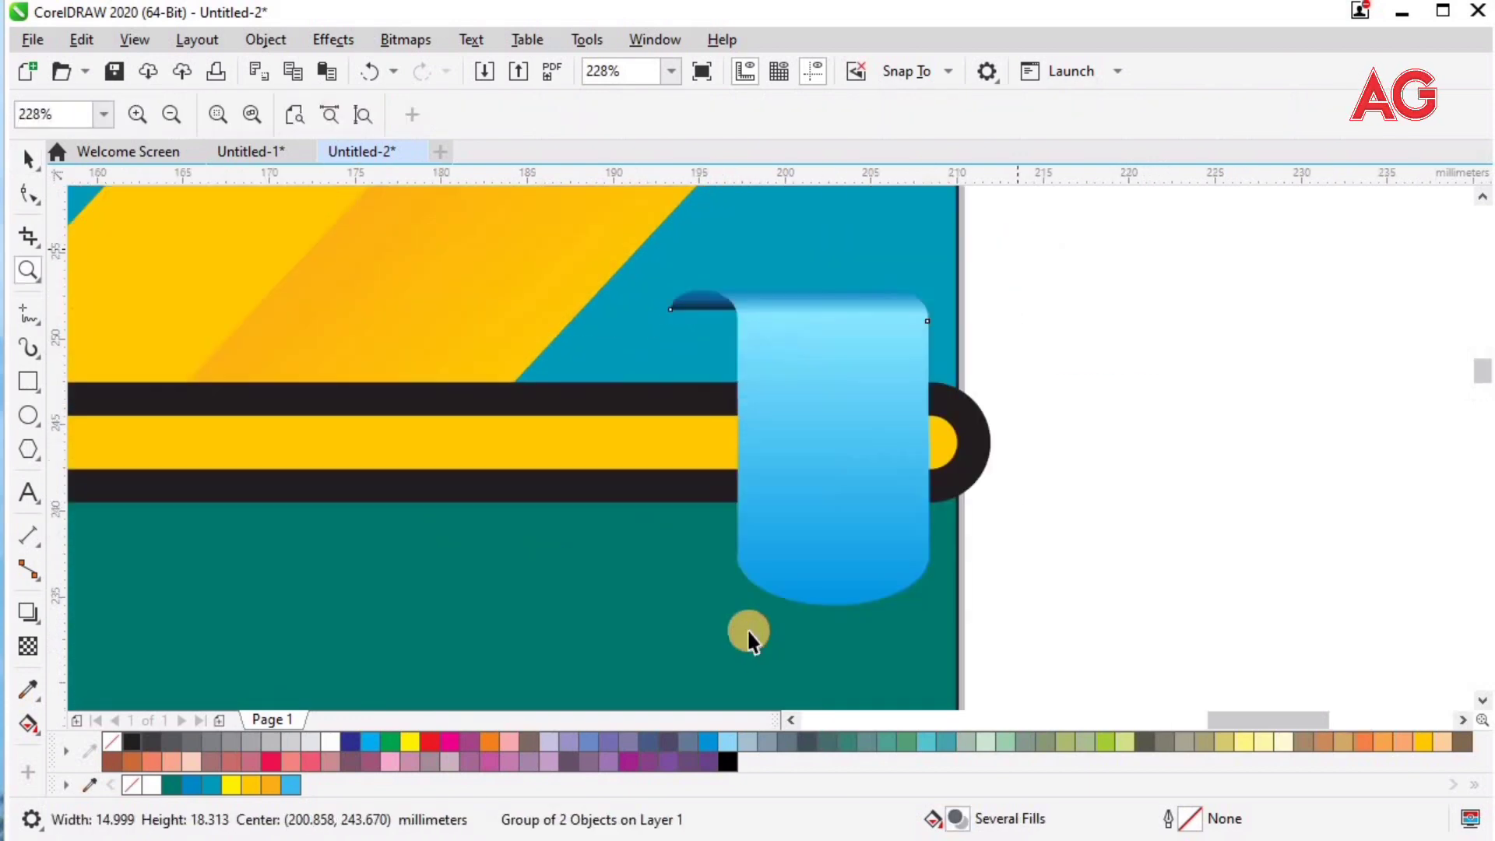
key(space)
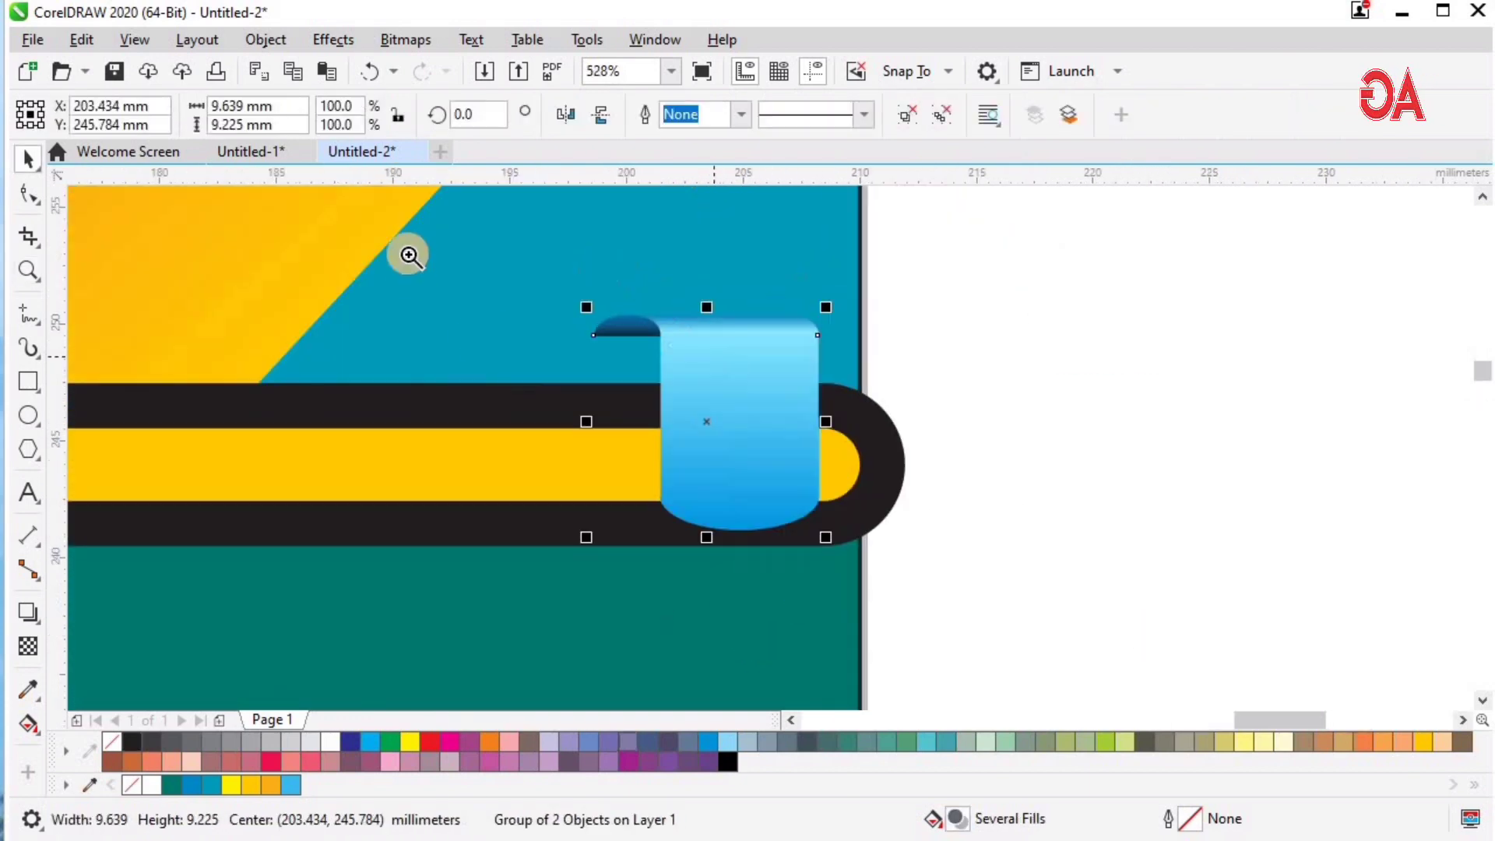
key(z)
click(880, 408)
key(space)
click(1085, 524)
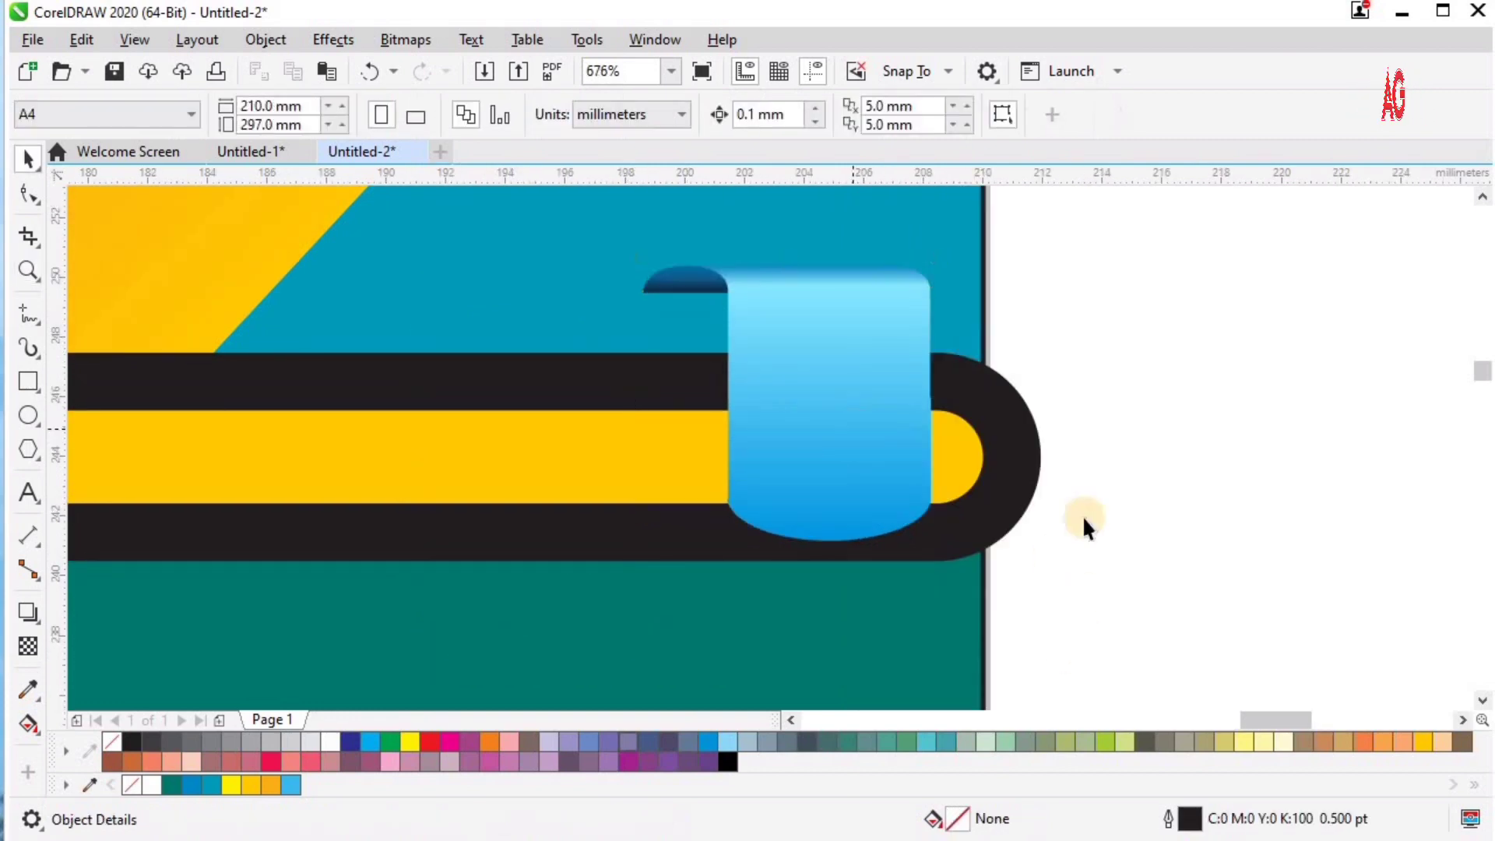
mouse_move(862, 451)
mouse_down()
mouse_move(863, 485)
mouse_move(880, 470)
mouse_up()
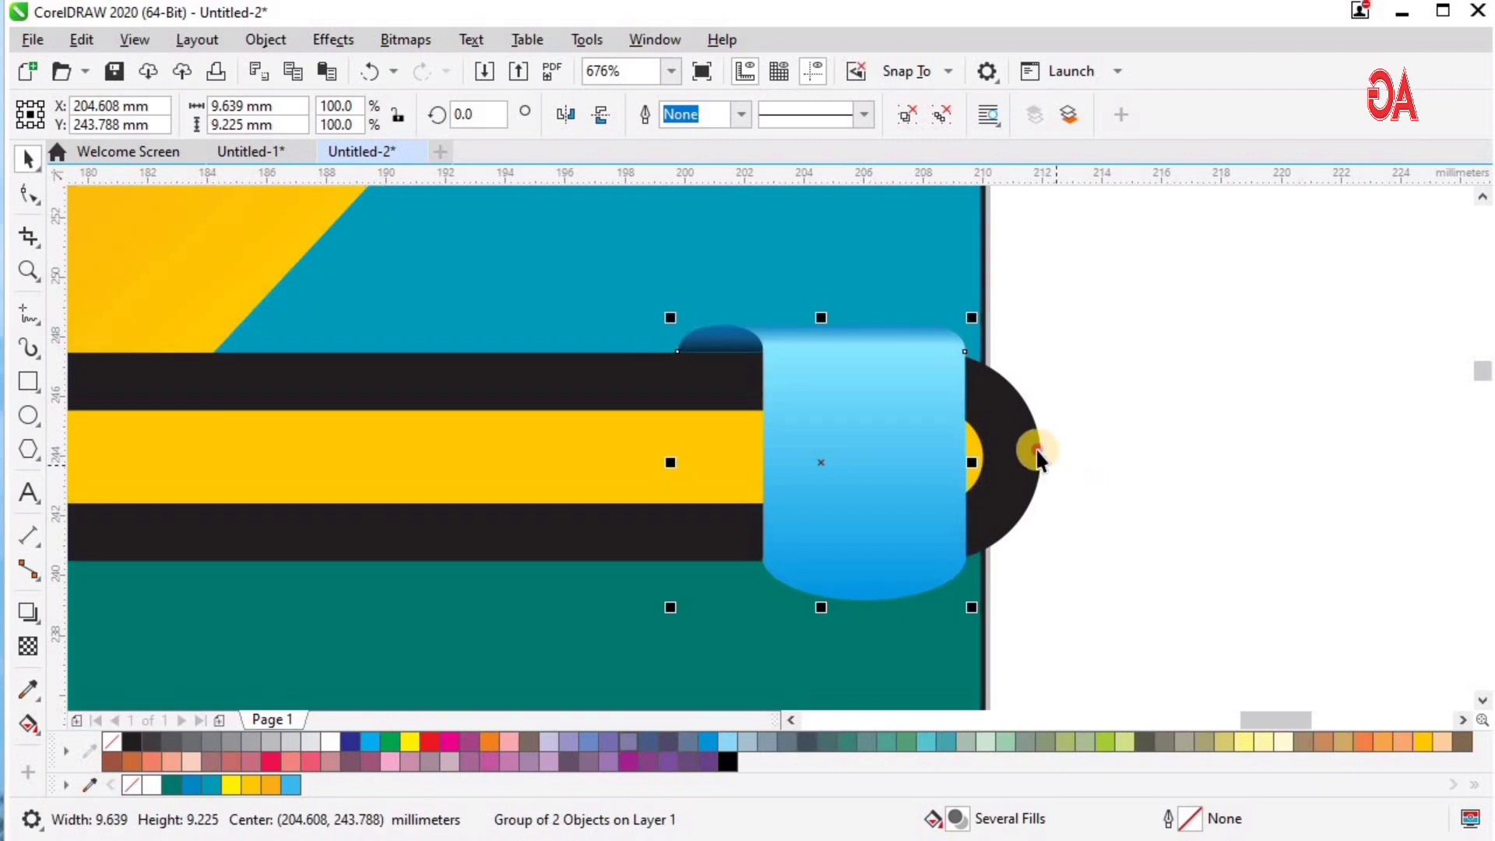
Step: PowerClip the outlined yellow bar inside the page background and align the blue strap group with the background's right edge
click(1037, 453)
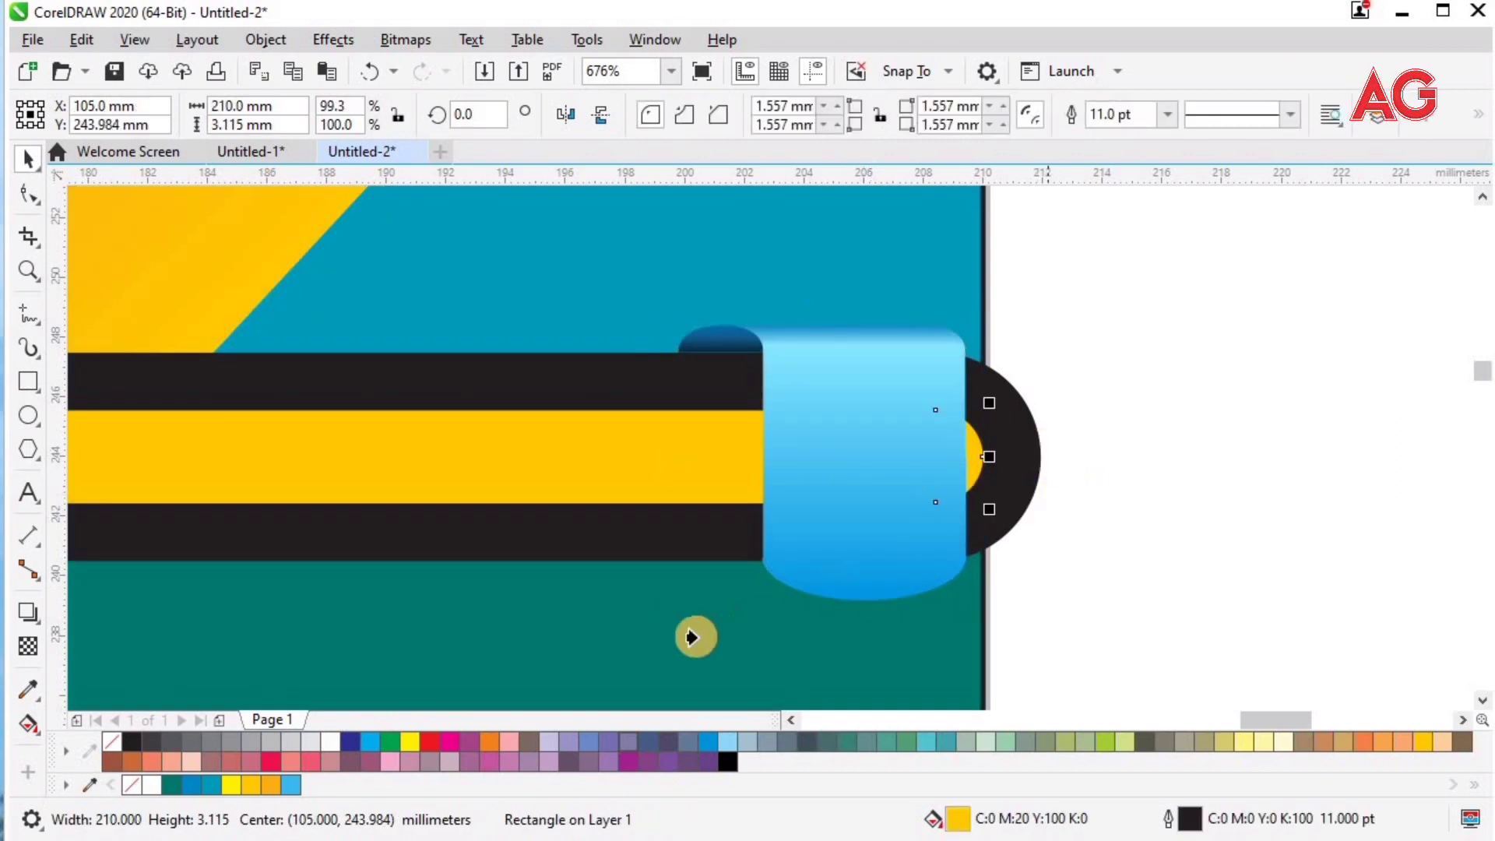
click(994, 546)
click(827, 538)
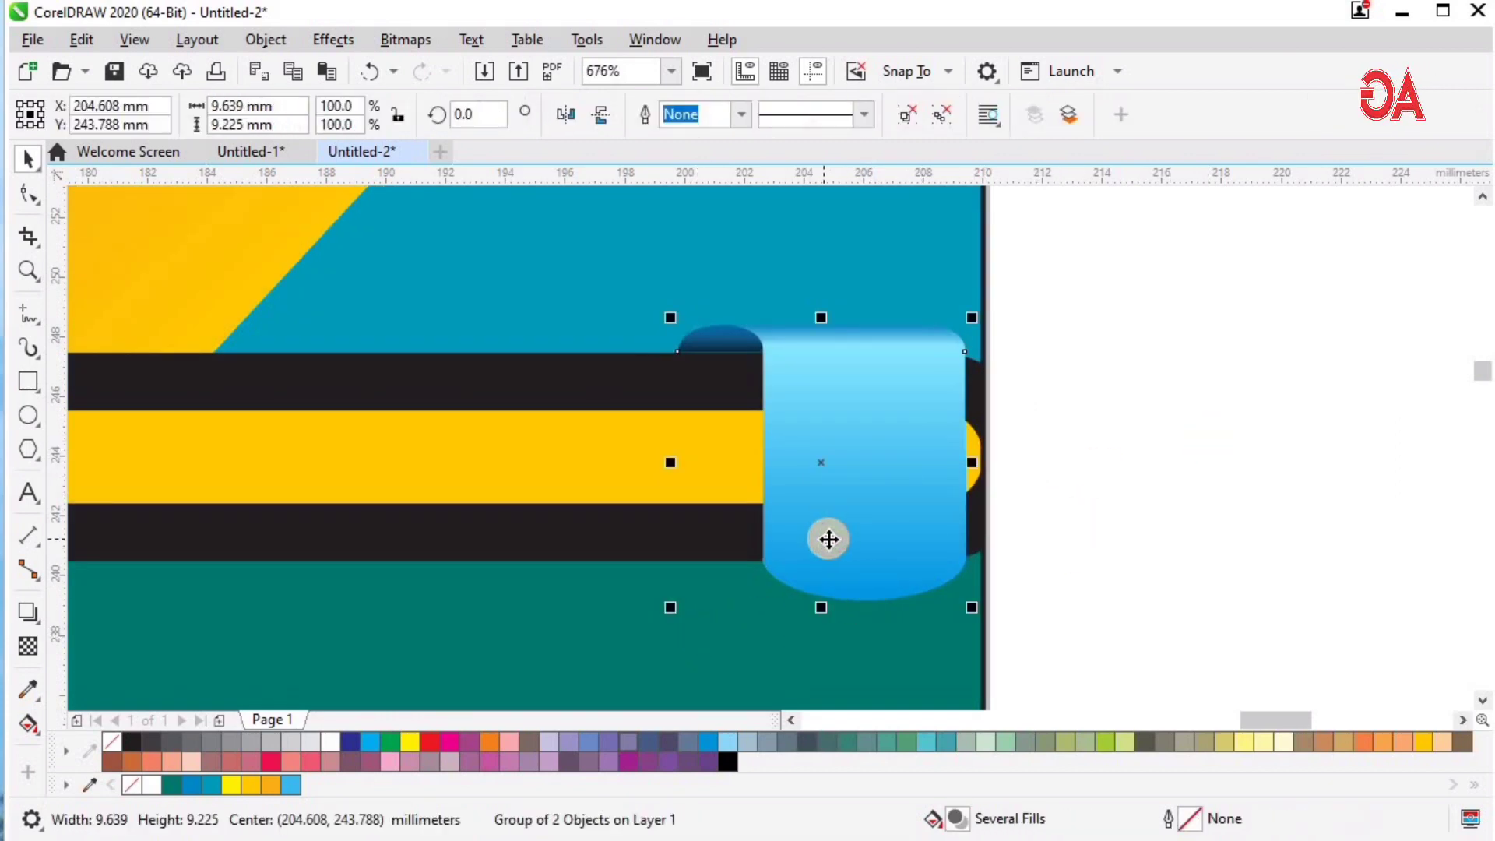
drag(826, 537, 705, 631)
shift+click(705, 626)
key(r)
click(1178, 580)
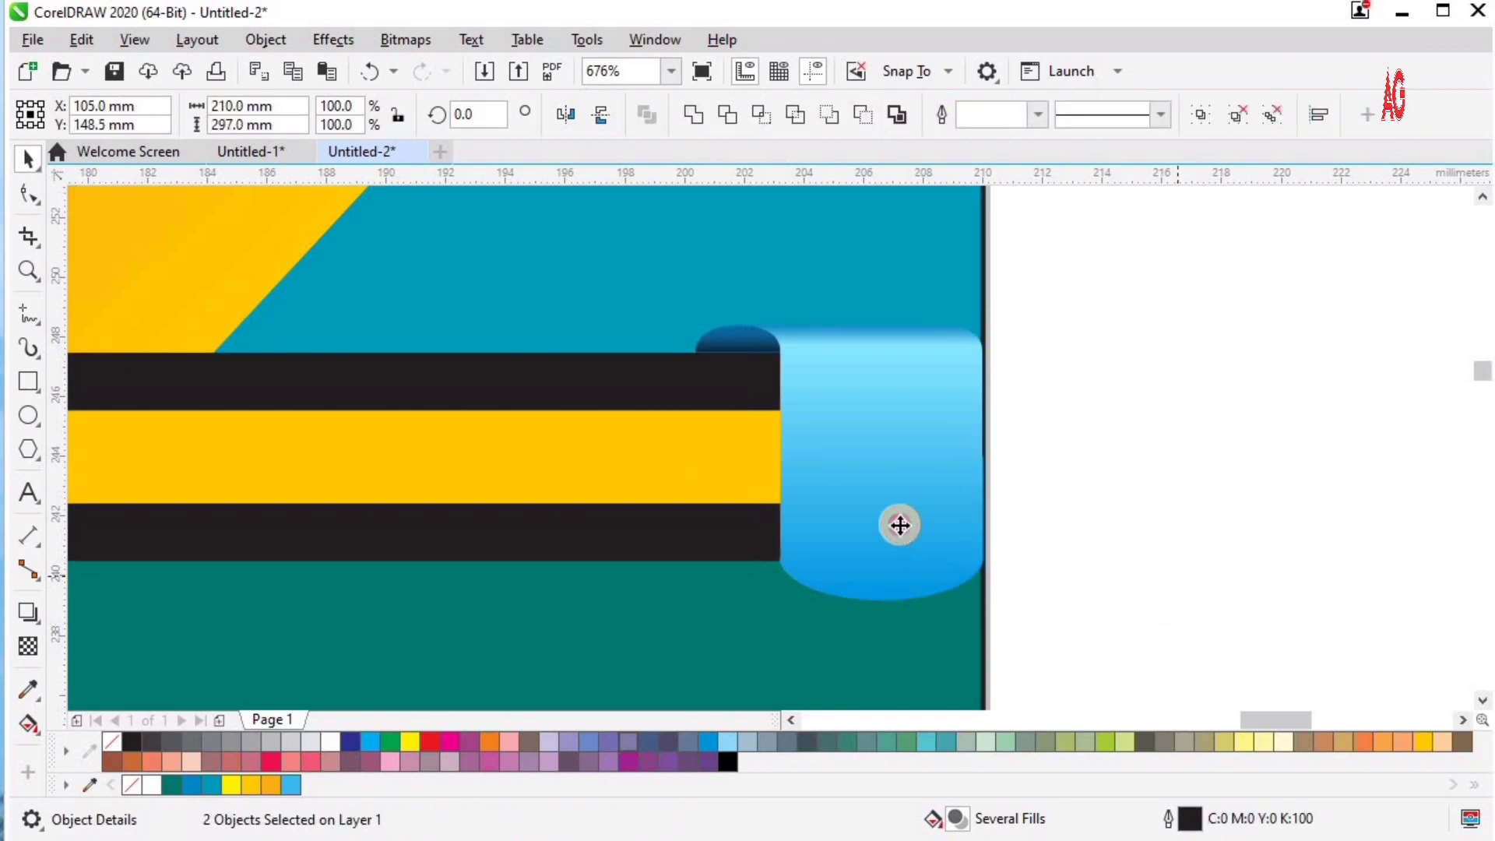
Step: Move the strap group down slightly to about Y 243.72 mm
click(900, 524)
key(F2)
click(883, 489)
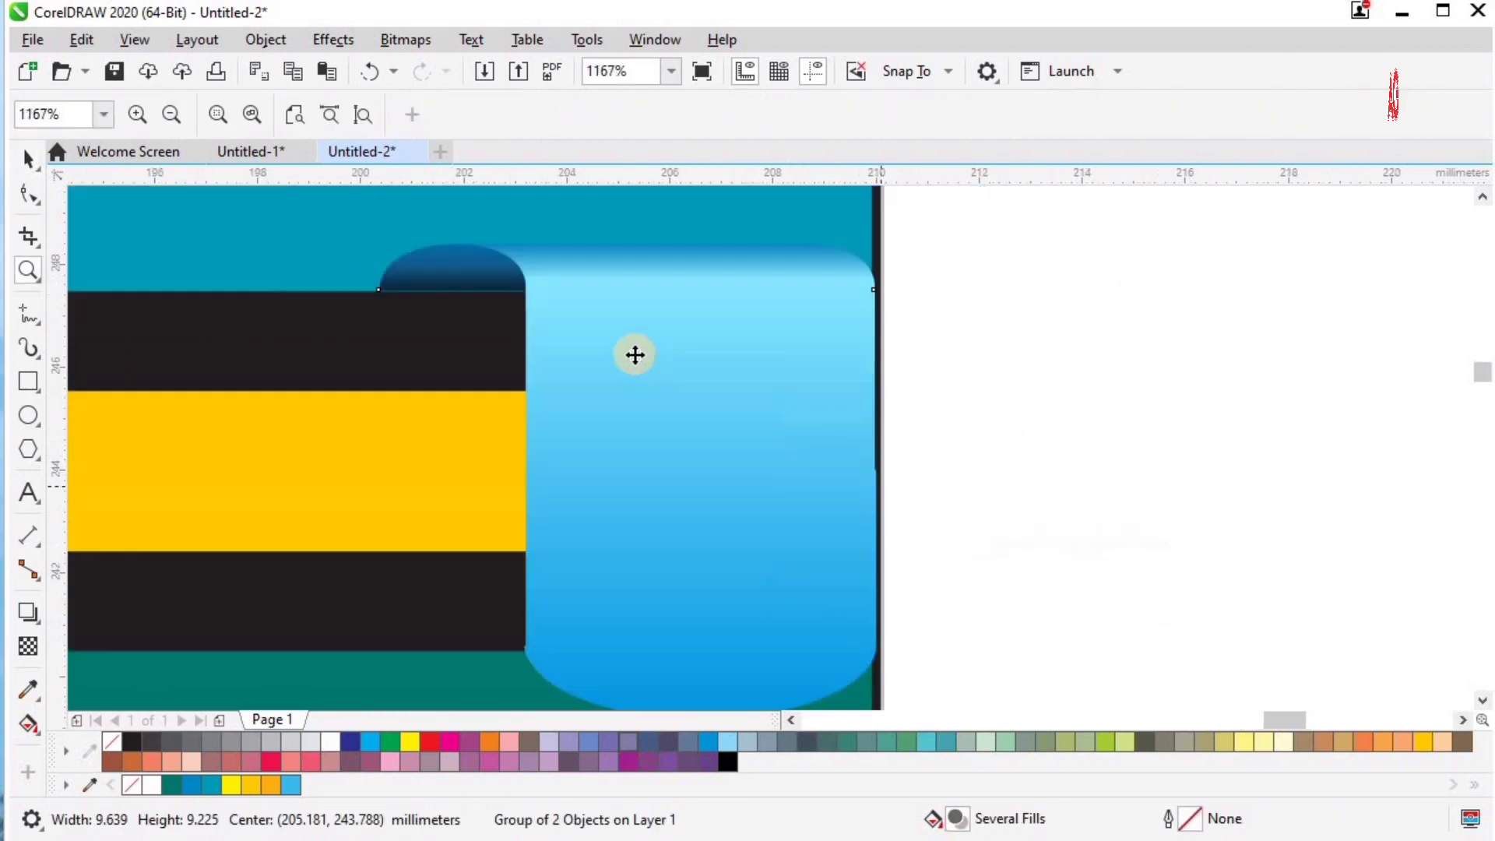
key(space)
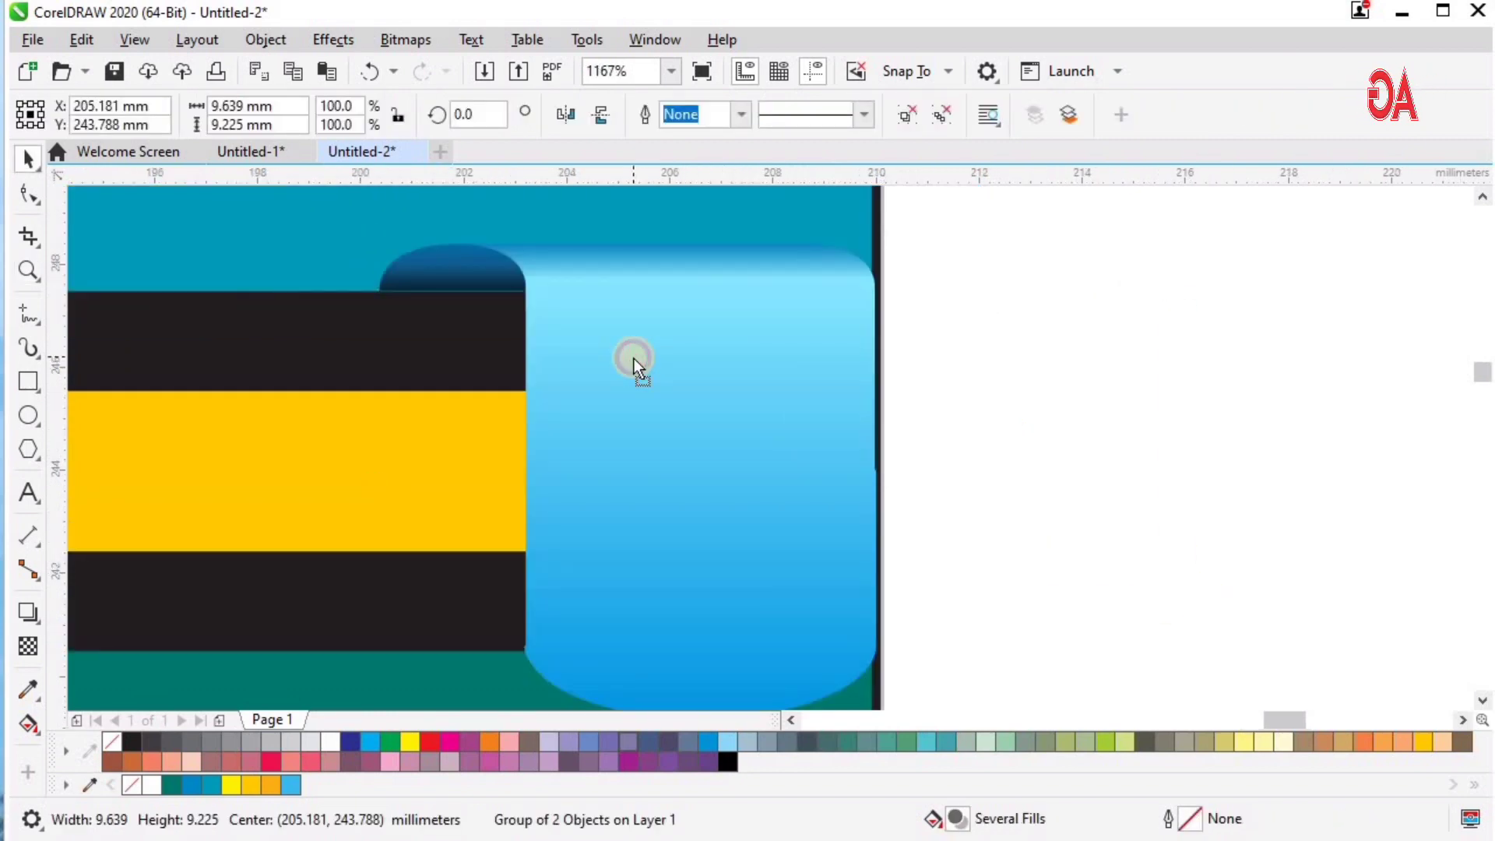
drag(741, 585, 741, 588)
scroll(728, 562, down, 2)
Step: Draw a circle about 2.68 mm across on the strap's lower part and fill it with deep yellow, CMYK 0, 20, 100, 0
key(z)
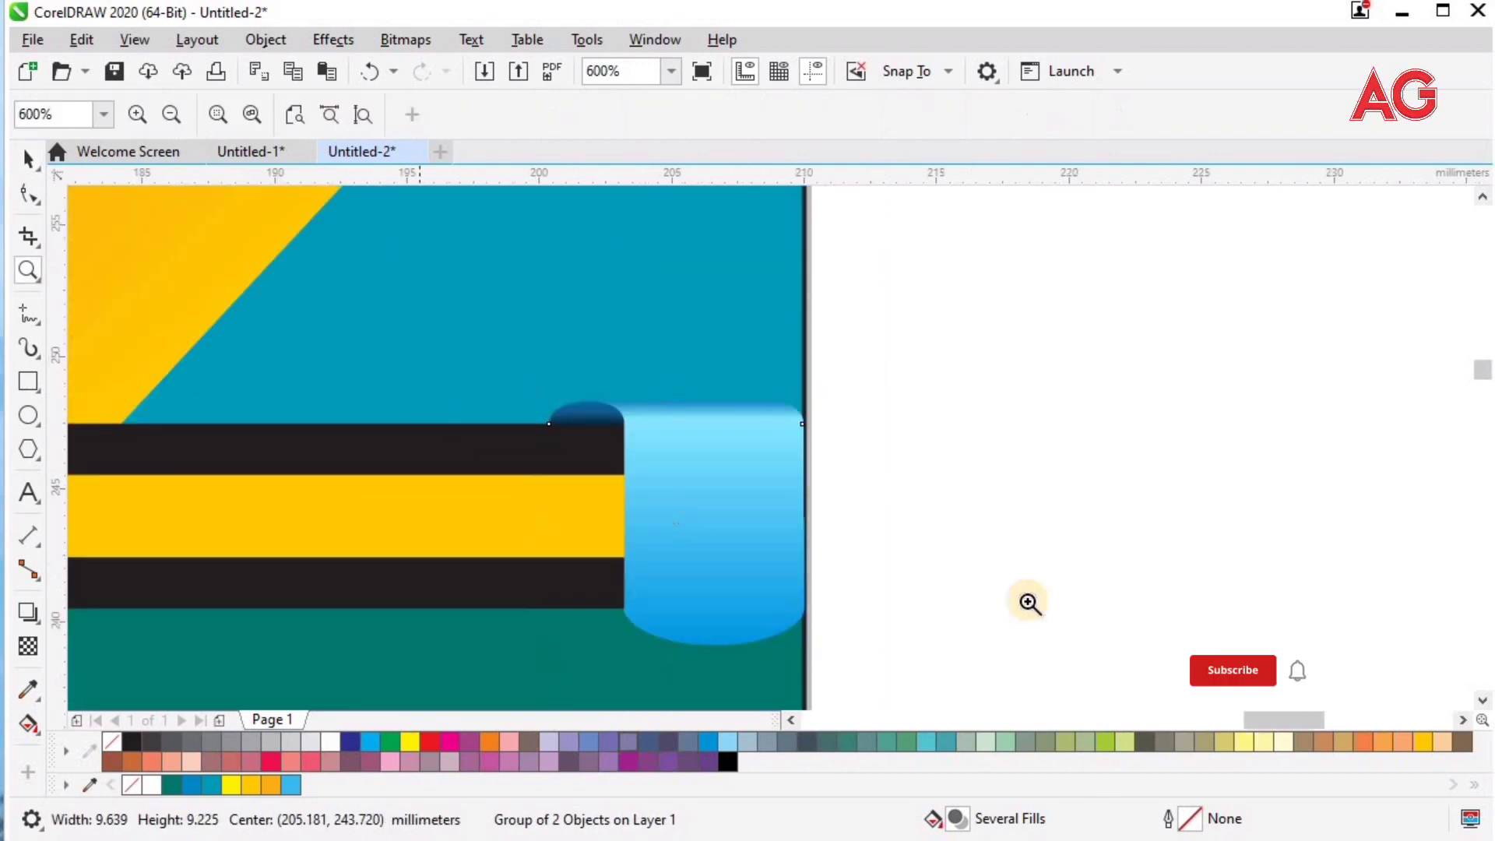
drag(1029, 602, 1103, 710)
click(31, 417)
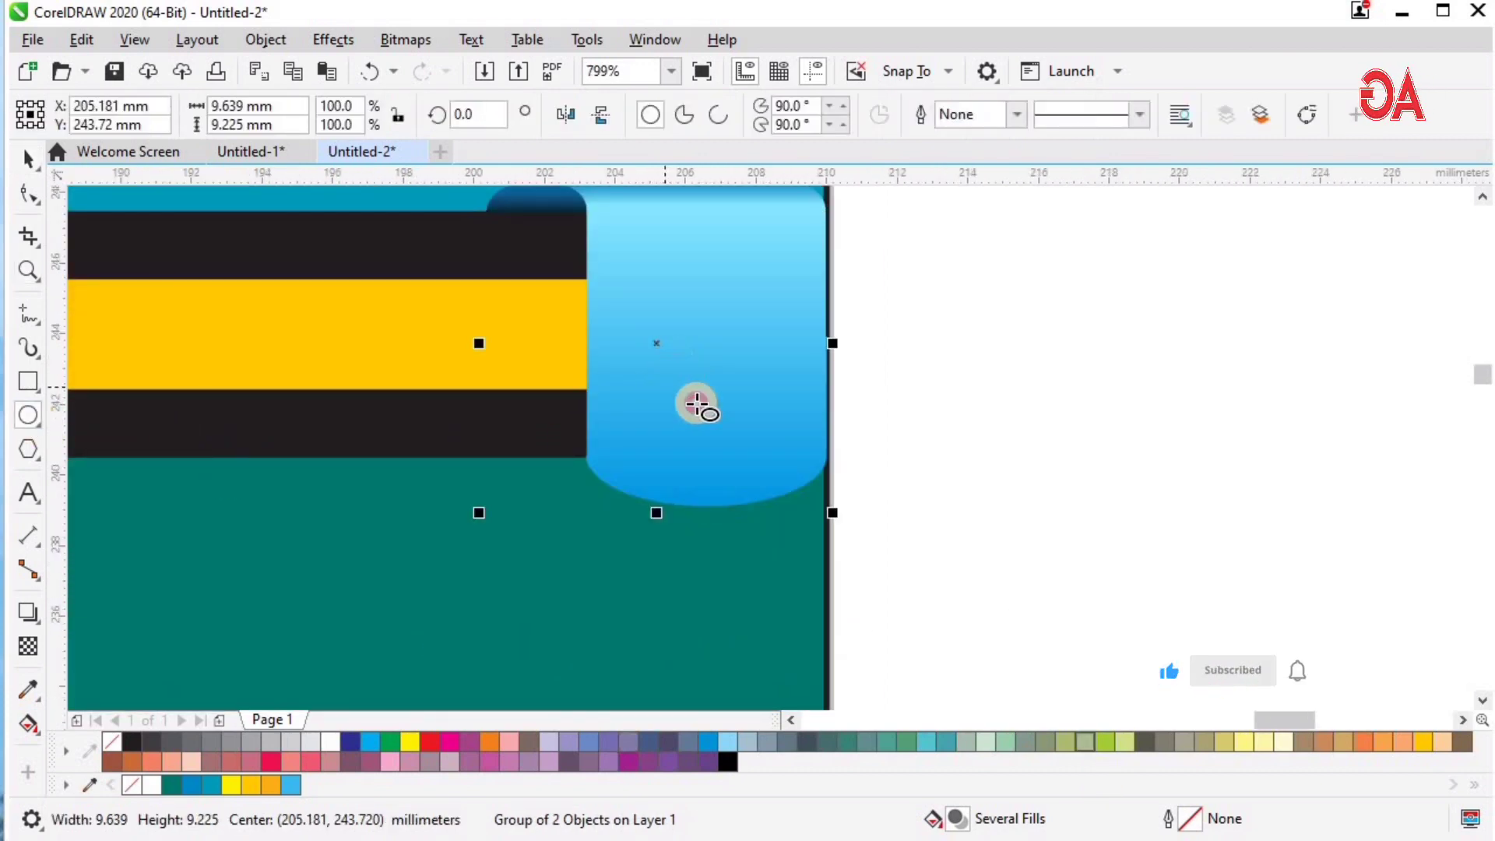
drag(698, 403, 748, 454)
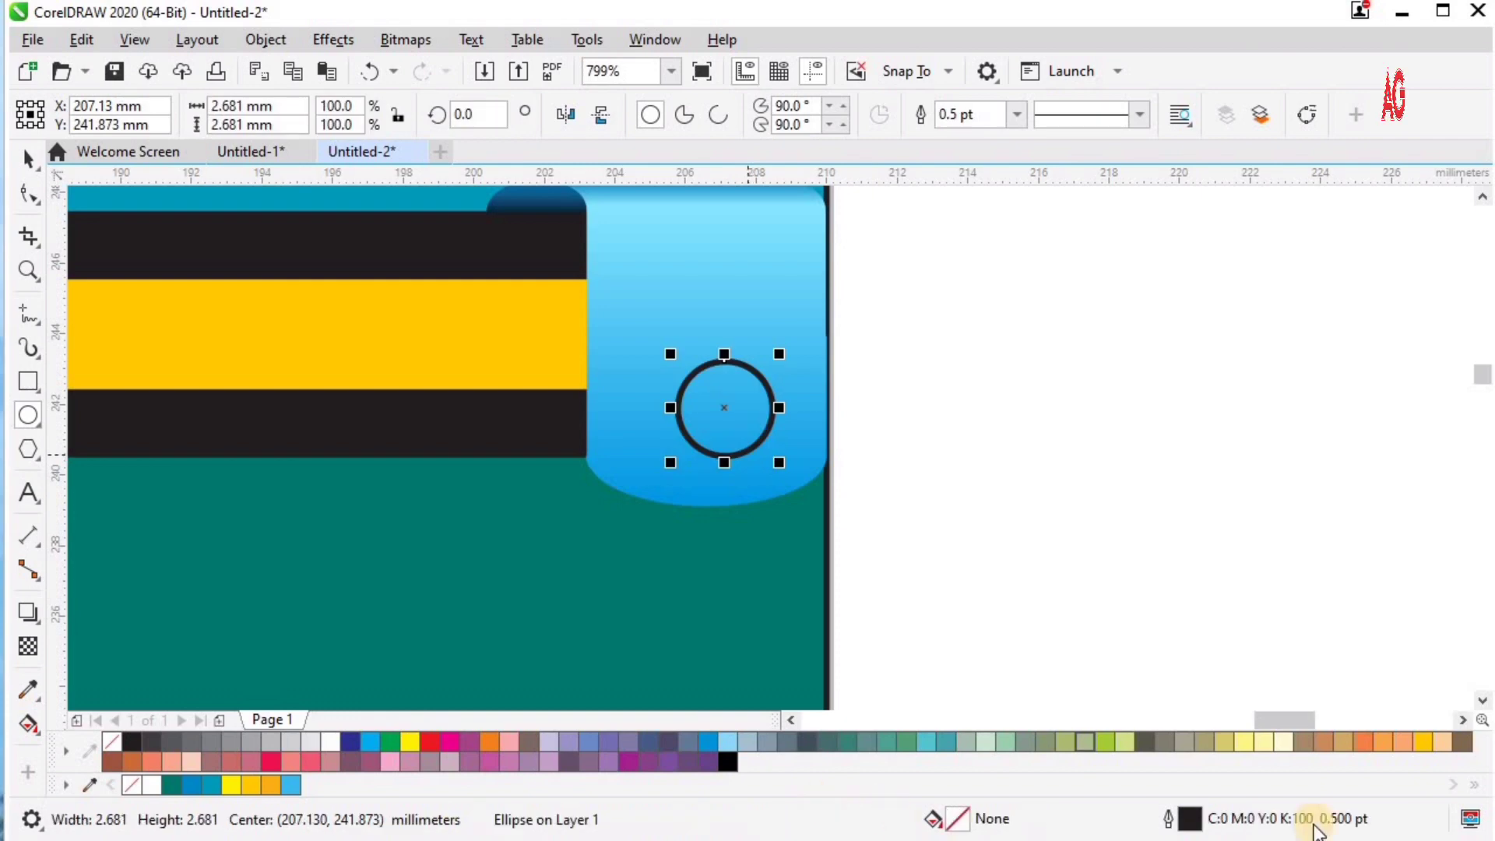
click(1424, 743)
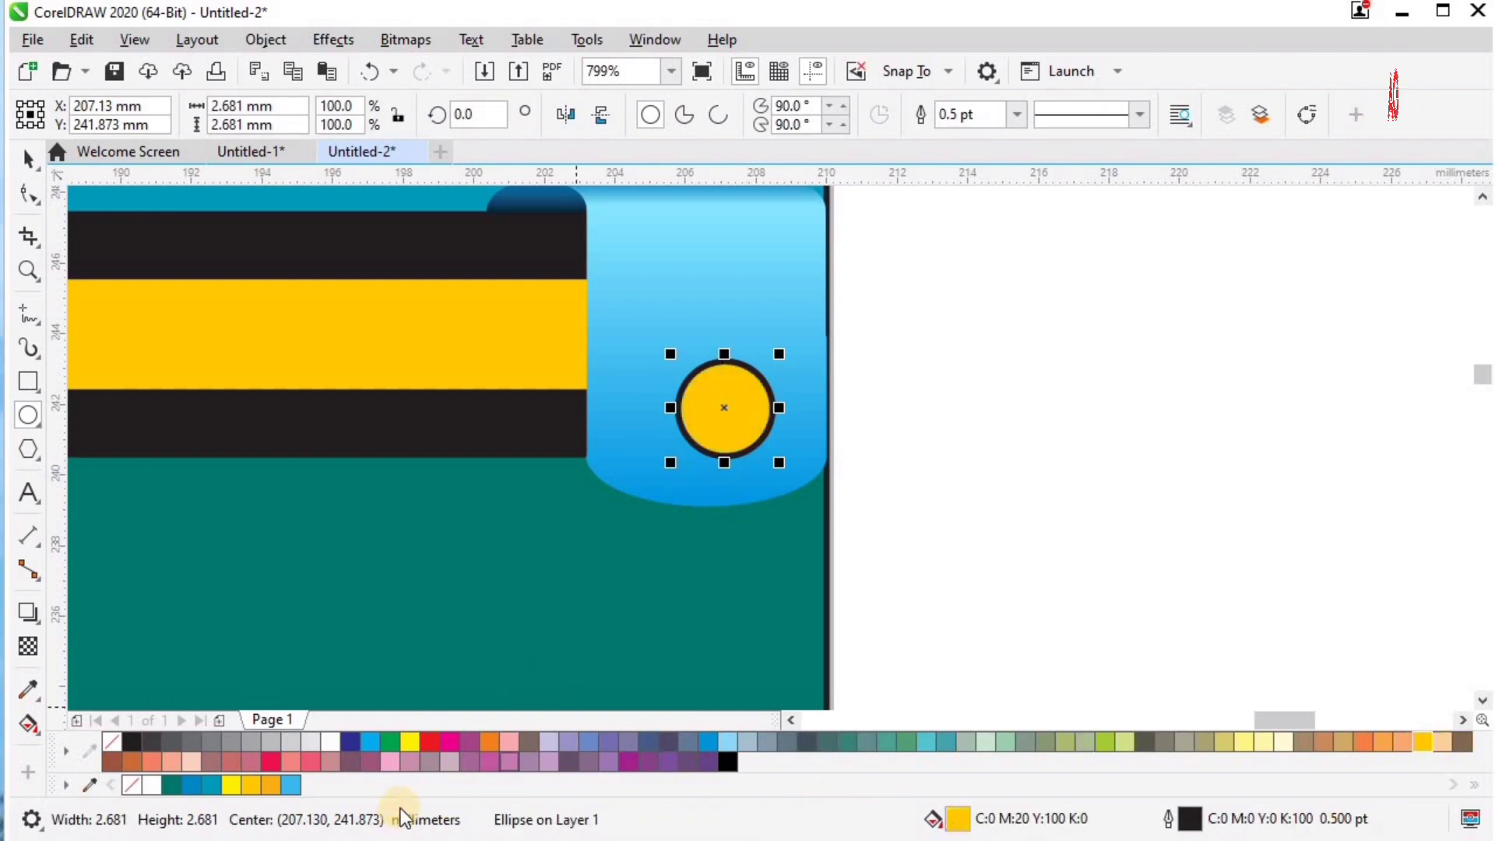
Step: Give the circle a 2 pt outline with round corners and caps, behind the fill and scaling with the object
key(F12)
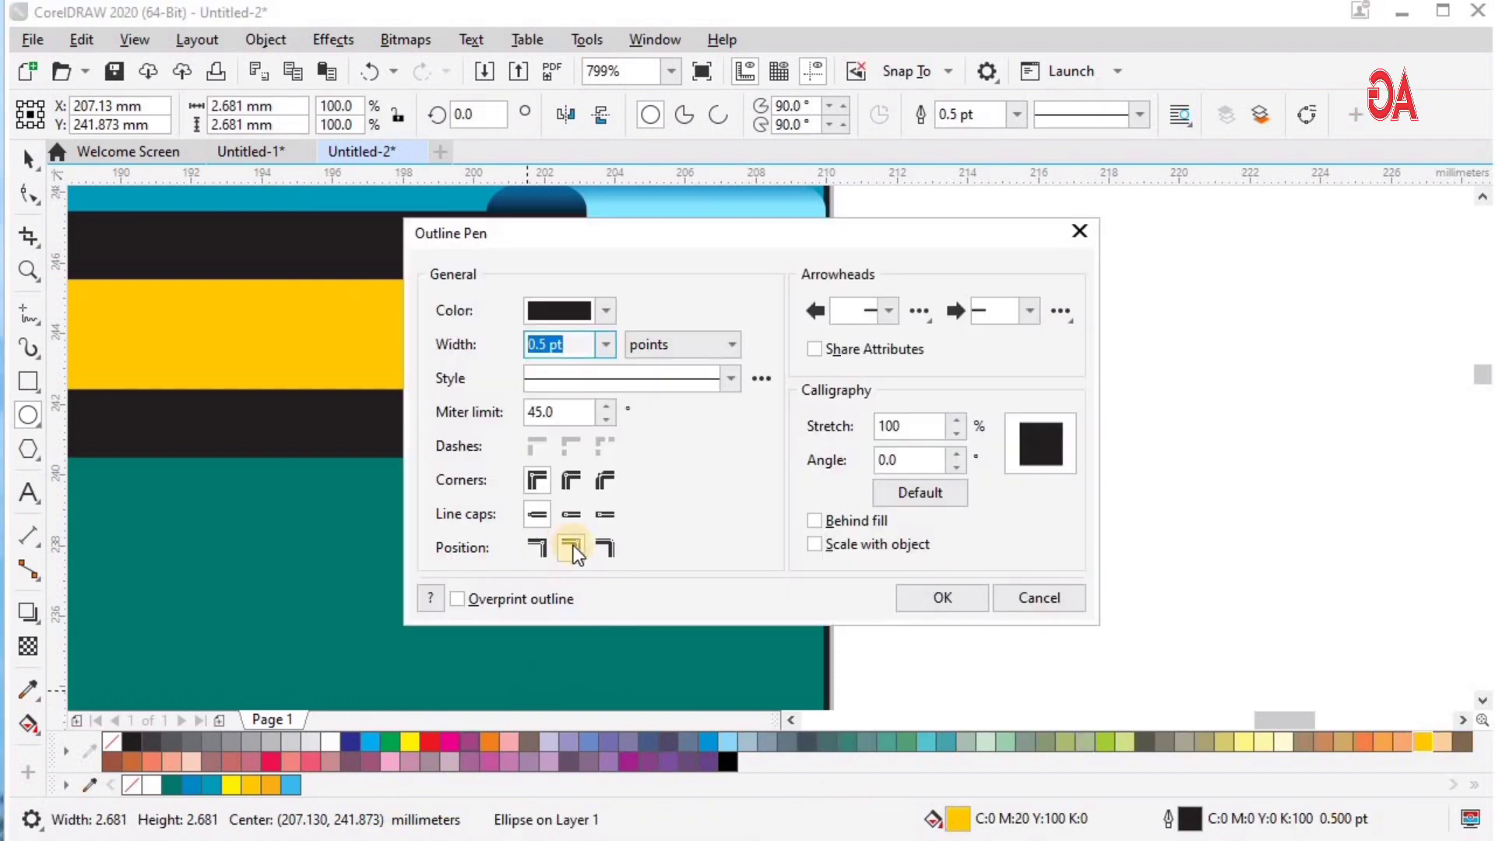
text(2)
click(574, 511)
click(567, 479)
click(815, 547)
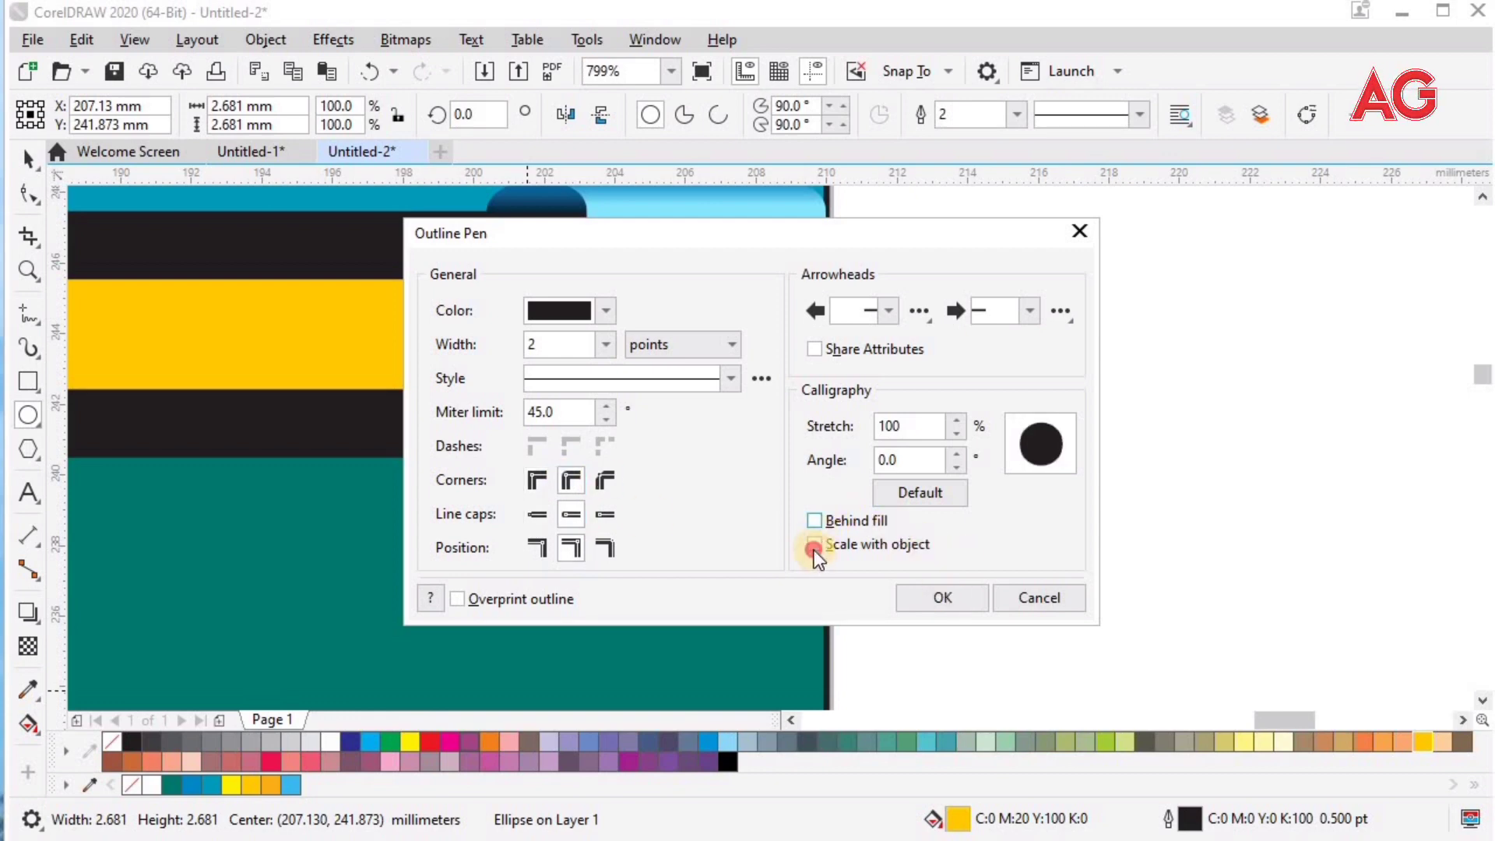
click(815, 521)
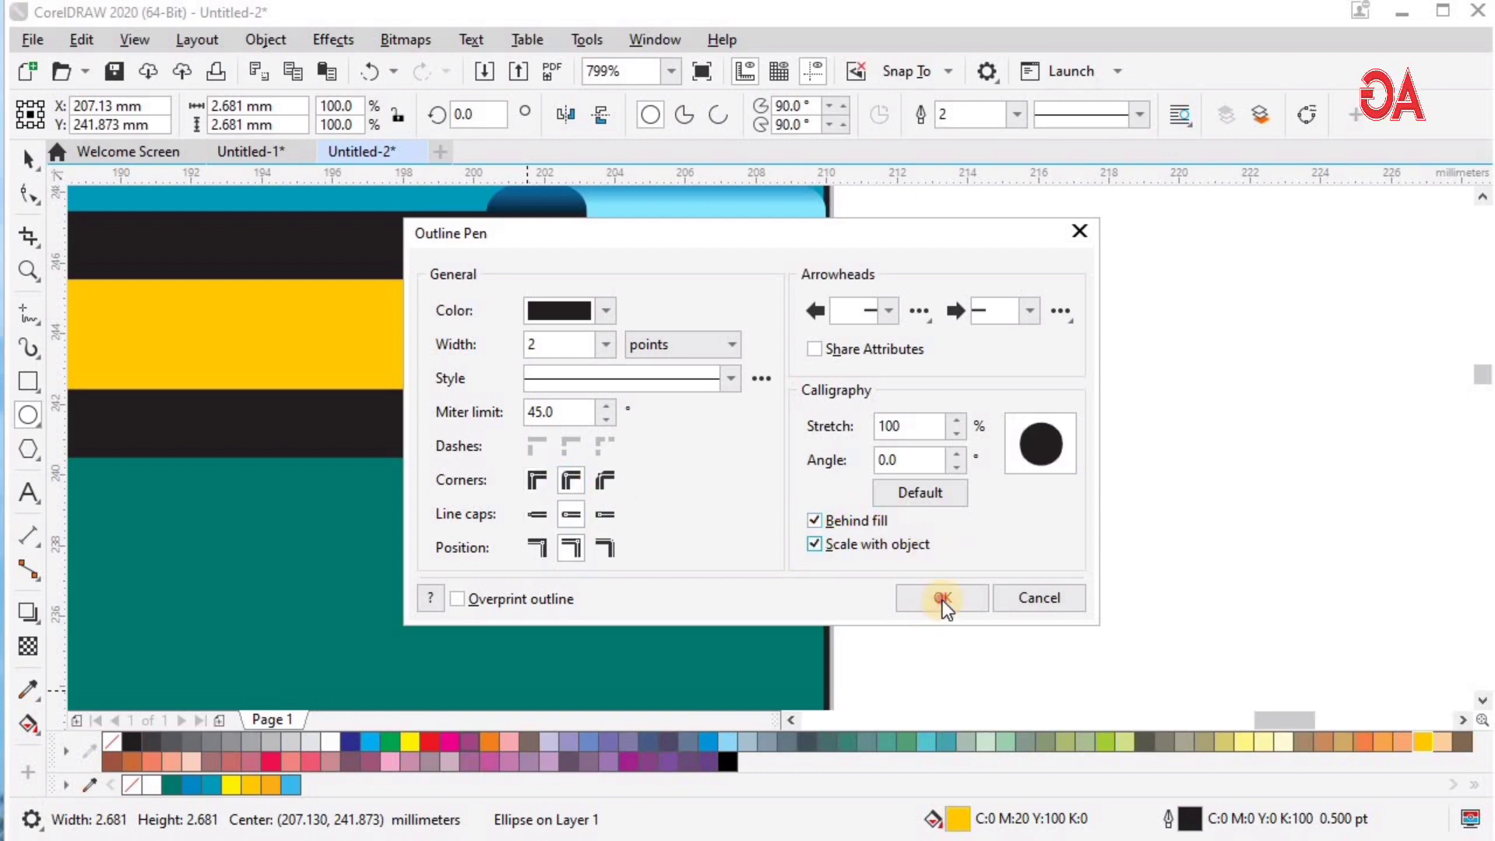
click(942, 598)
Step: Shift the circle left to about X 206.63 mm and group it with the blue strap
key(space)
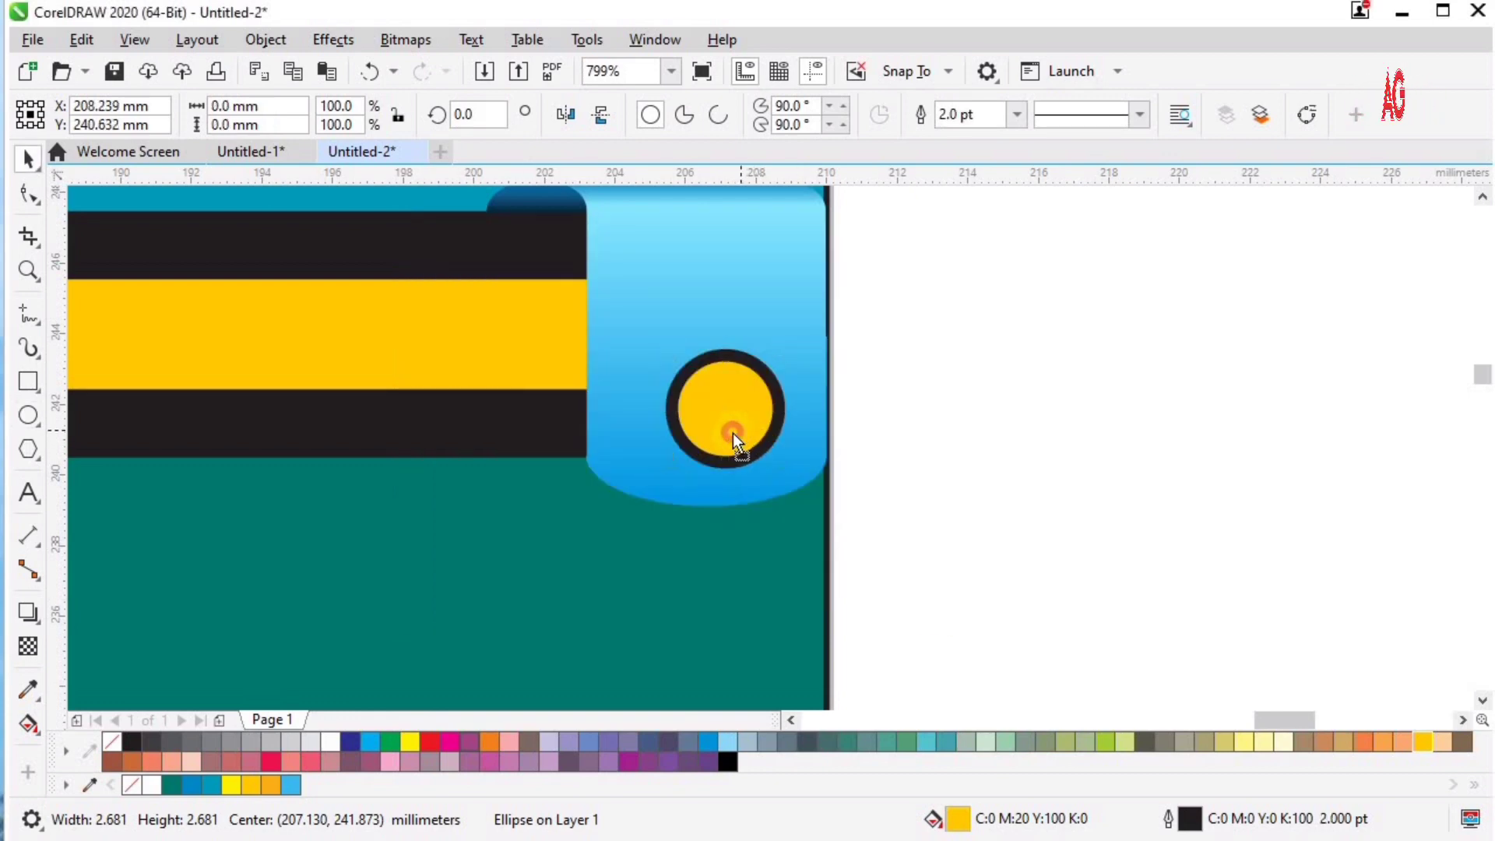
drag(732, 433, 724, 432)
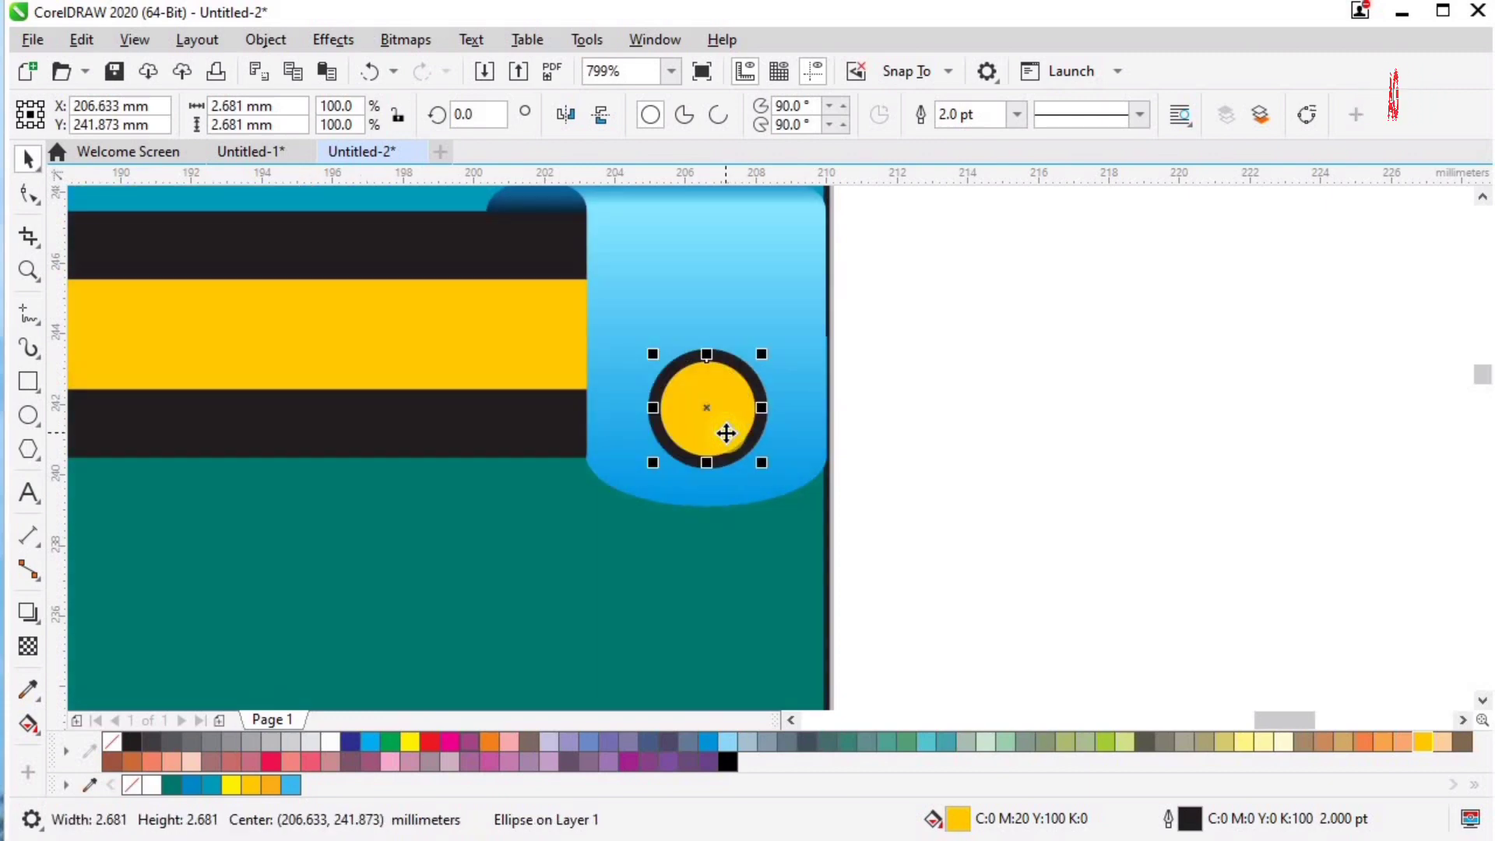
scroll(723, 432, down, 3)
drag(86, 347, 864, 568)
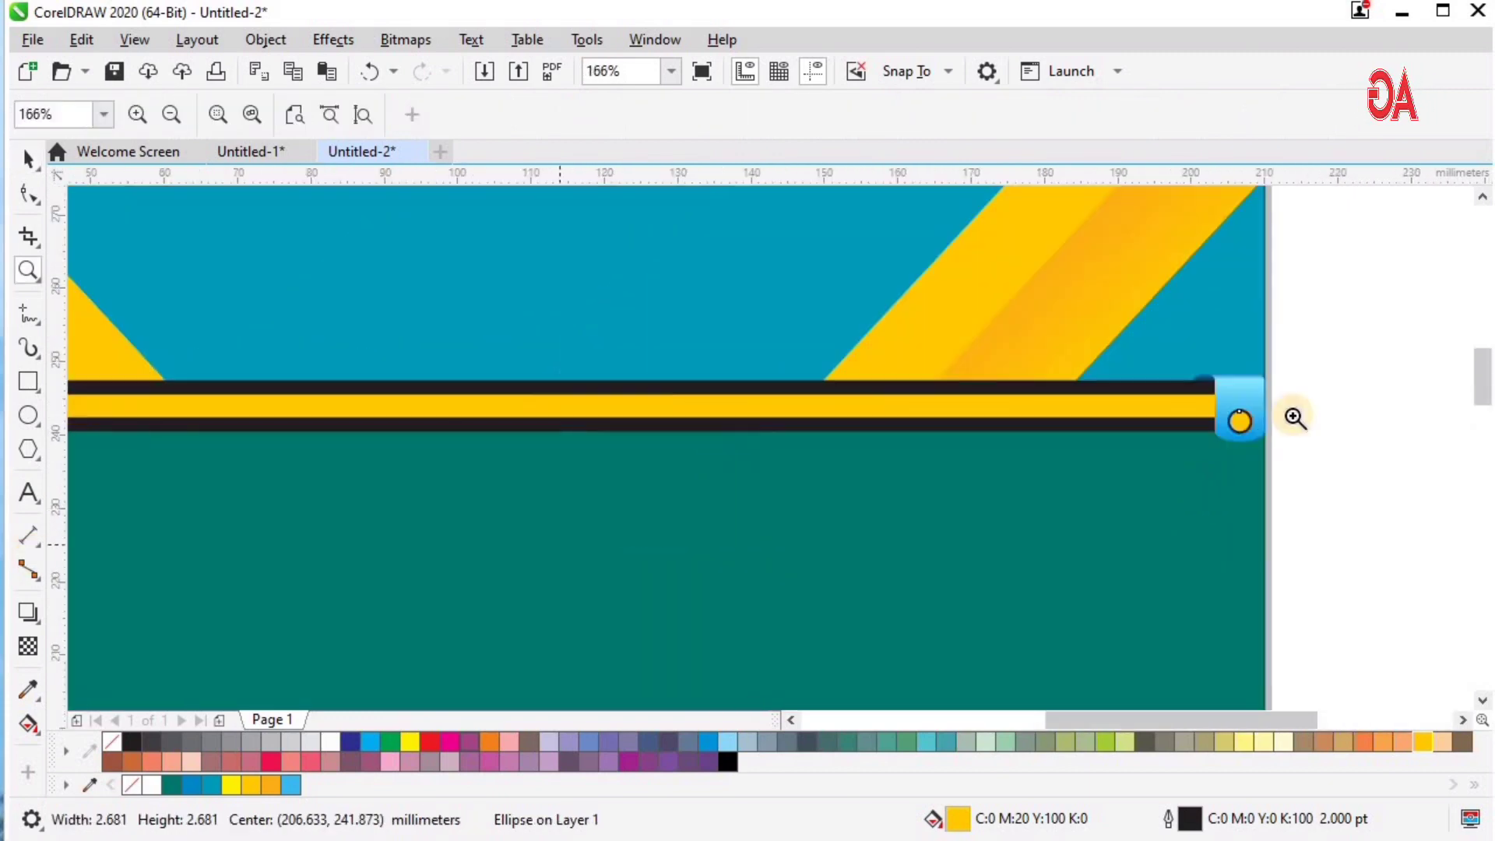
key(space)
key(F4)
key(F2)
drag(468, 221, 403, 415)
key(space)
shift+click(1076, 410)
key(ctrl+g)
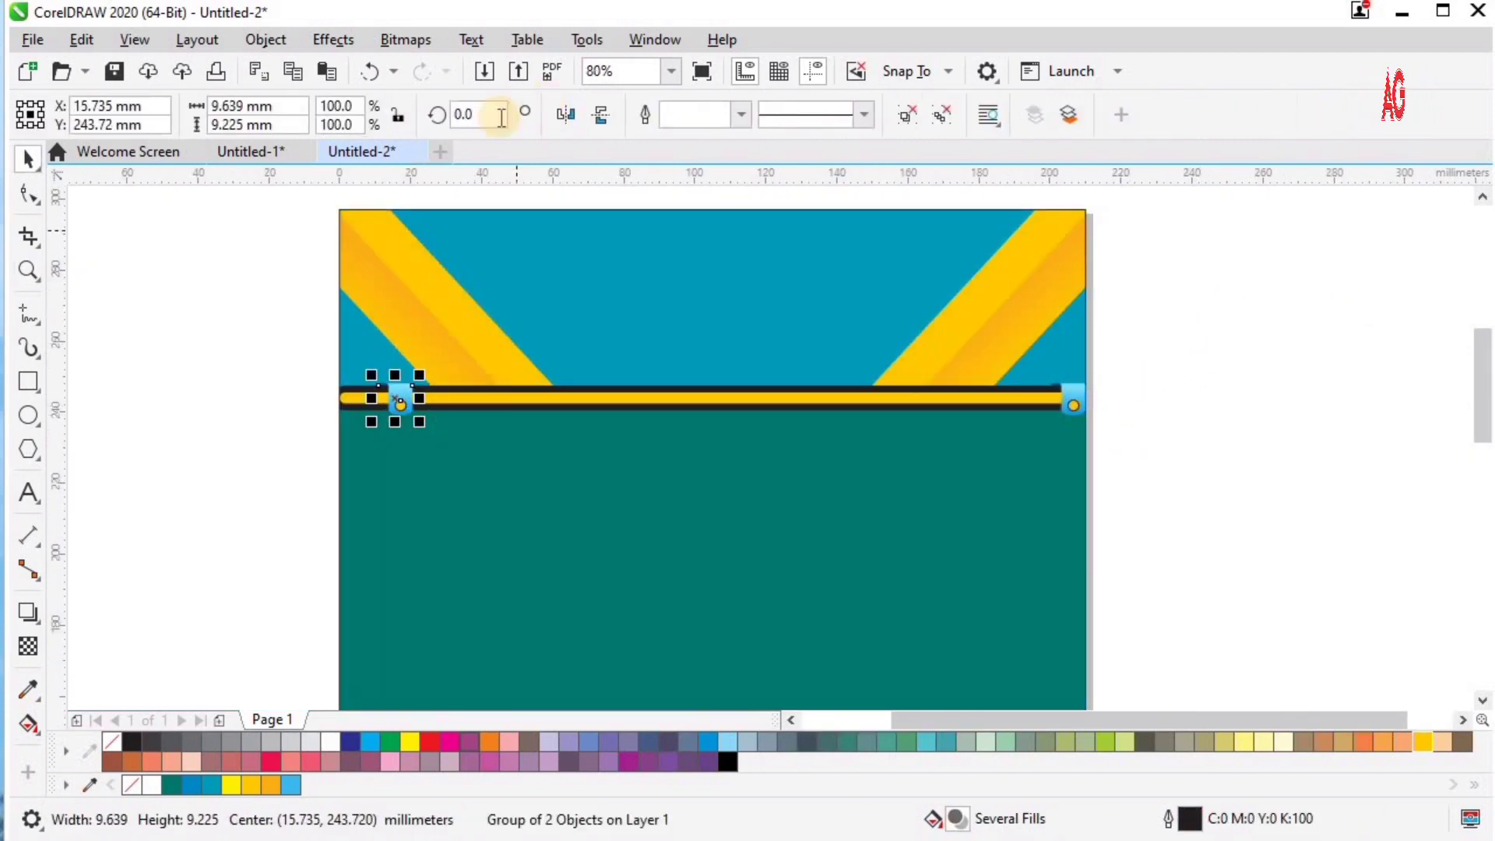
Step: Place a horizontally mirrored copy of the strap group over the bar's left end, centred at about X 5.5 mm
click(562, 113)
key(F2)
drag(277, 333, 600, 486)
drag(335, 278, 930, 611)
key(space)
drag(666, 380, 581, 520)
key(space)
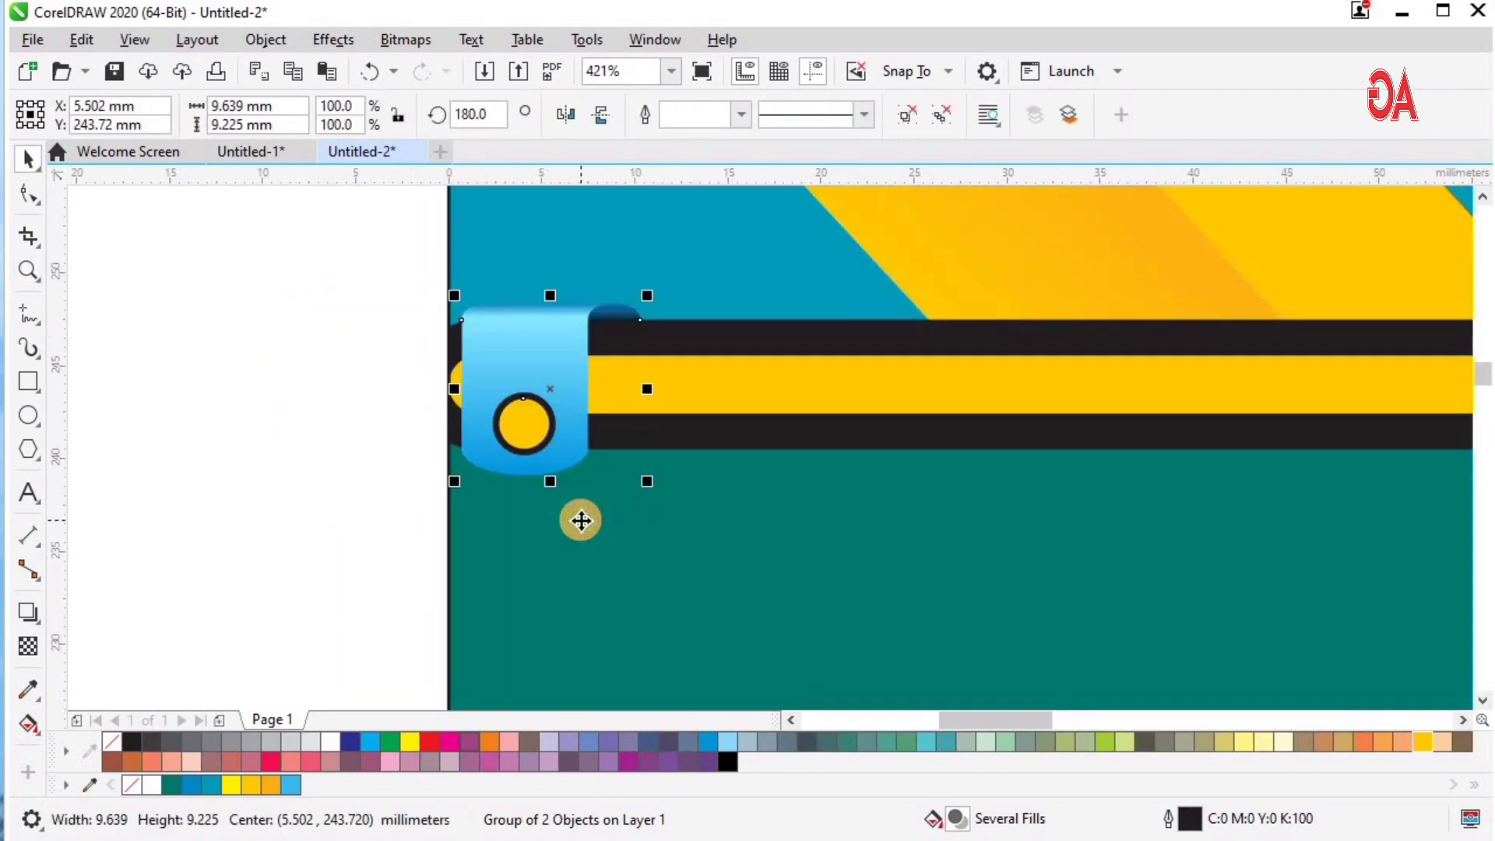
click(497, 374)
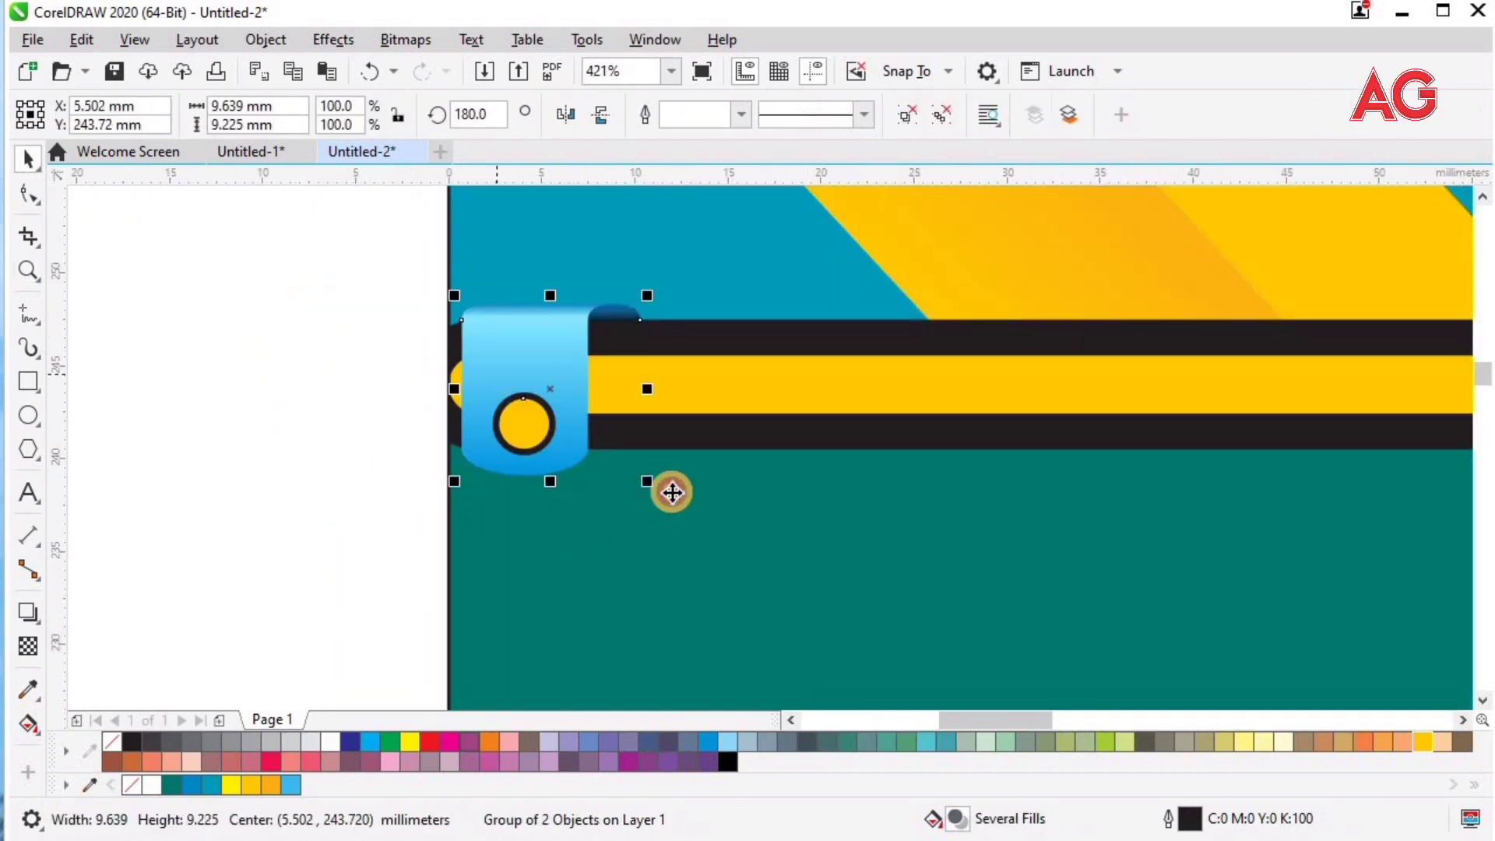
Step: Ungroup the mirrored strap and circle at the bar's left end
key(ctrl+u)
click(235, 402)
key(shift+F4)
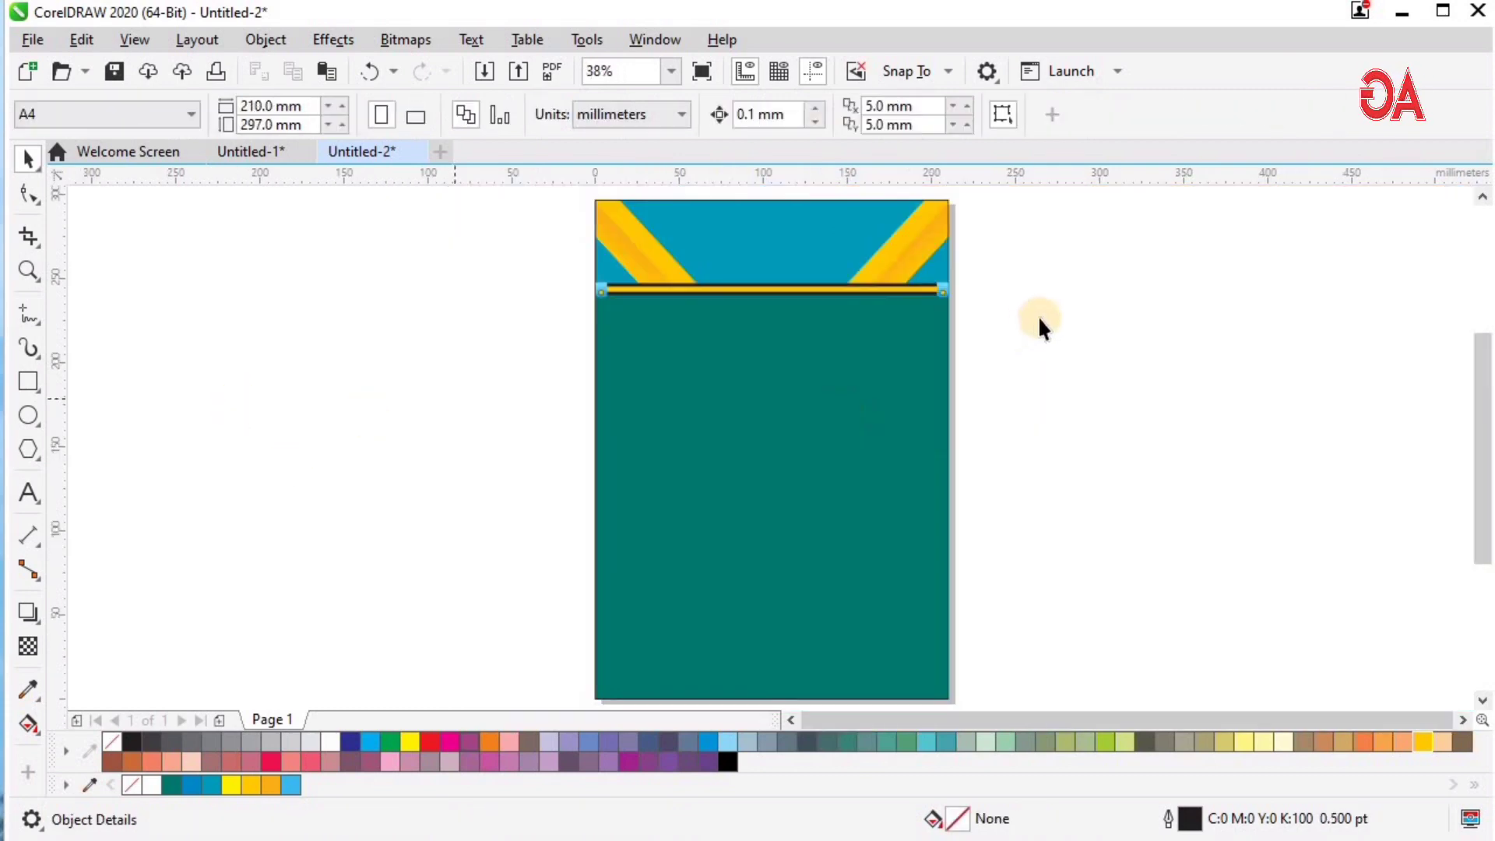
Step: Draw a rectangle about 31.8 by 52 mm over the left ribbon and divider bar, and round its corners to about 1.76 mm
scroll(589, 330, up, 2)
click(25, 386)
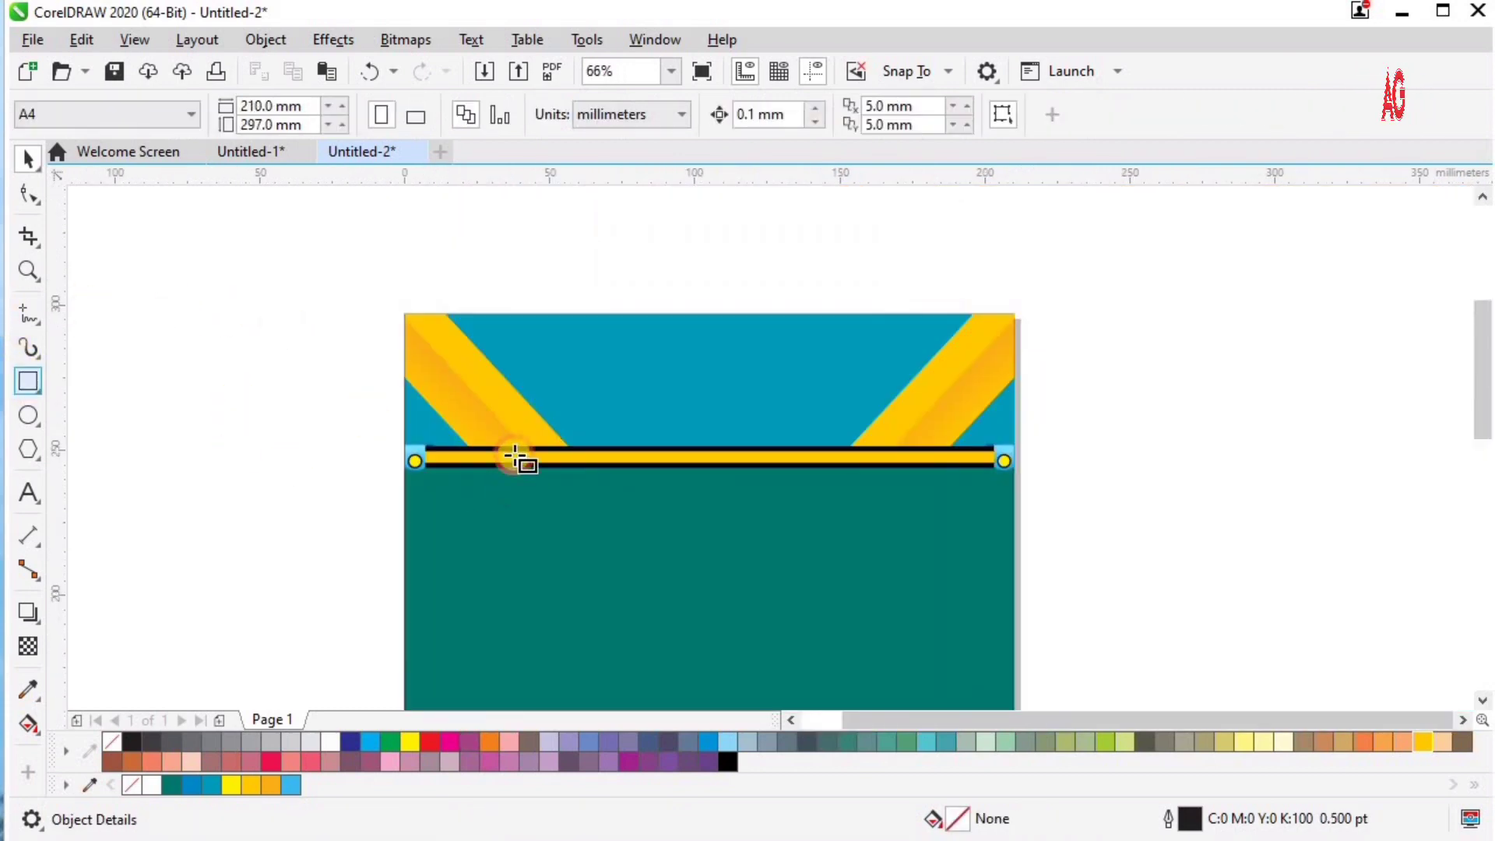
mouse_move(451, 363)
mouse_down()
mouse_move(517, 460)
mouse_move(538, 521)
mouse_move(541, 474)
mouse_move(542, 514)
mouse_up()
drag(707, 549, 768, 572)
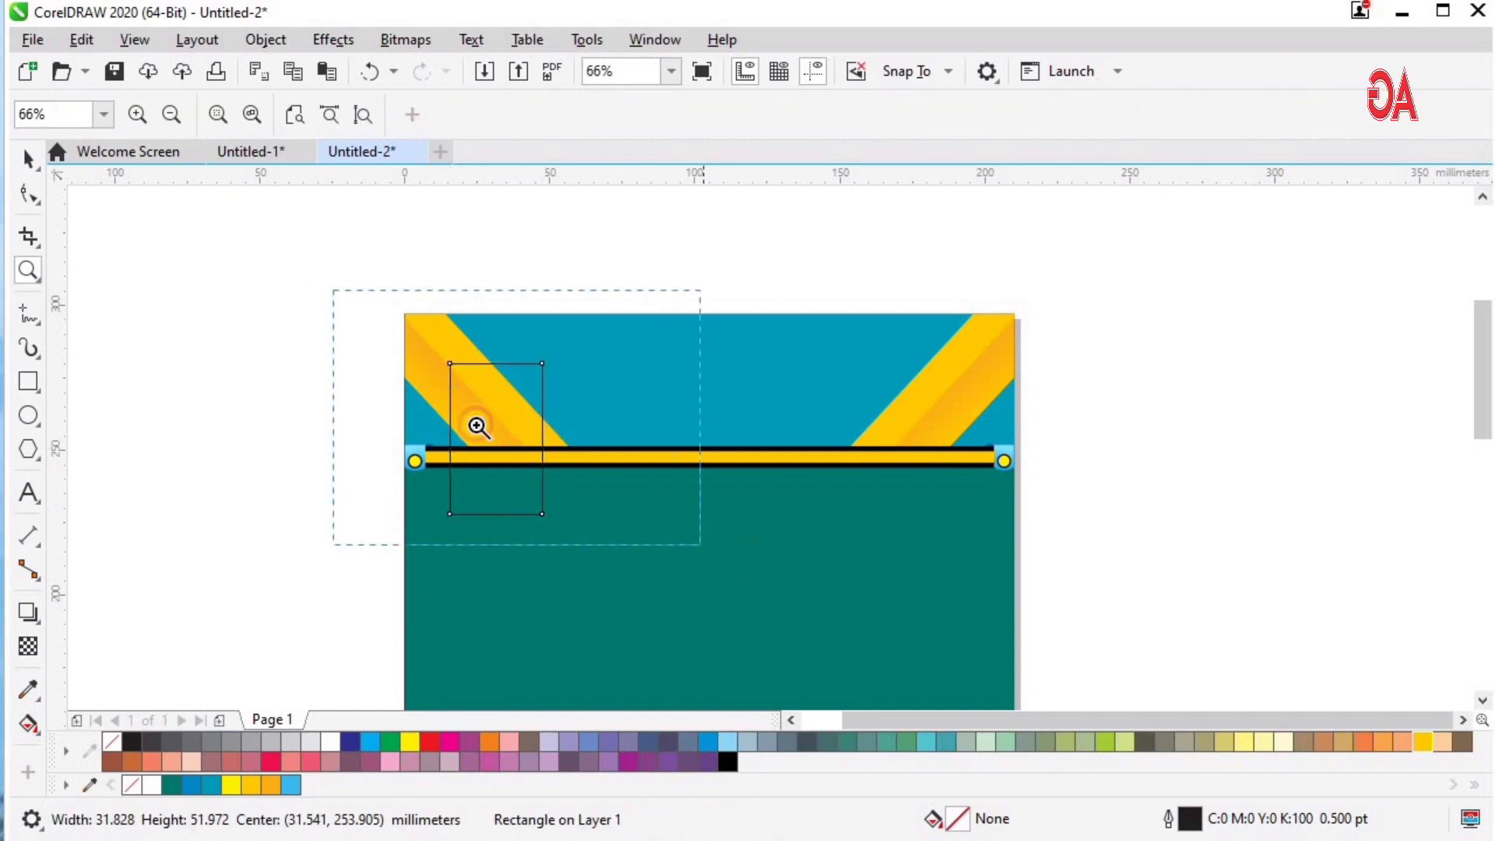
click(28, 200)
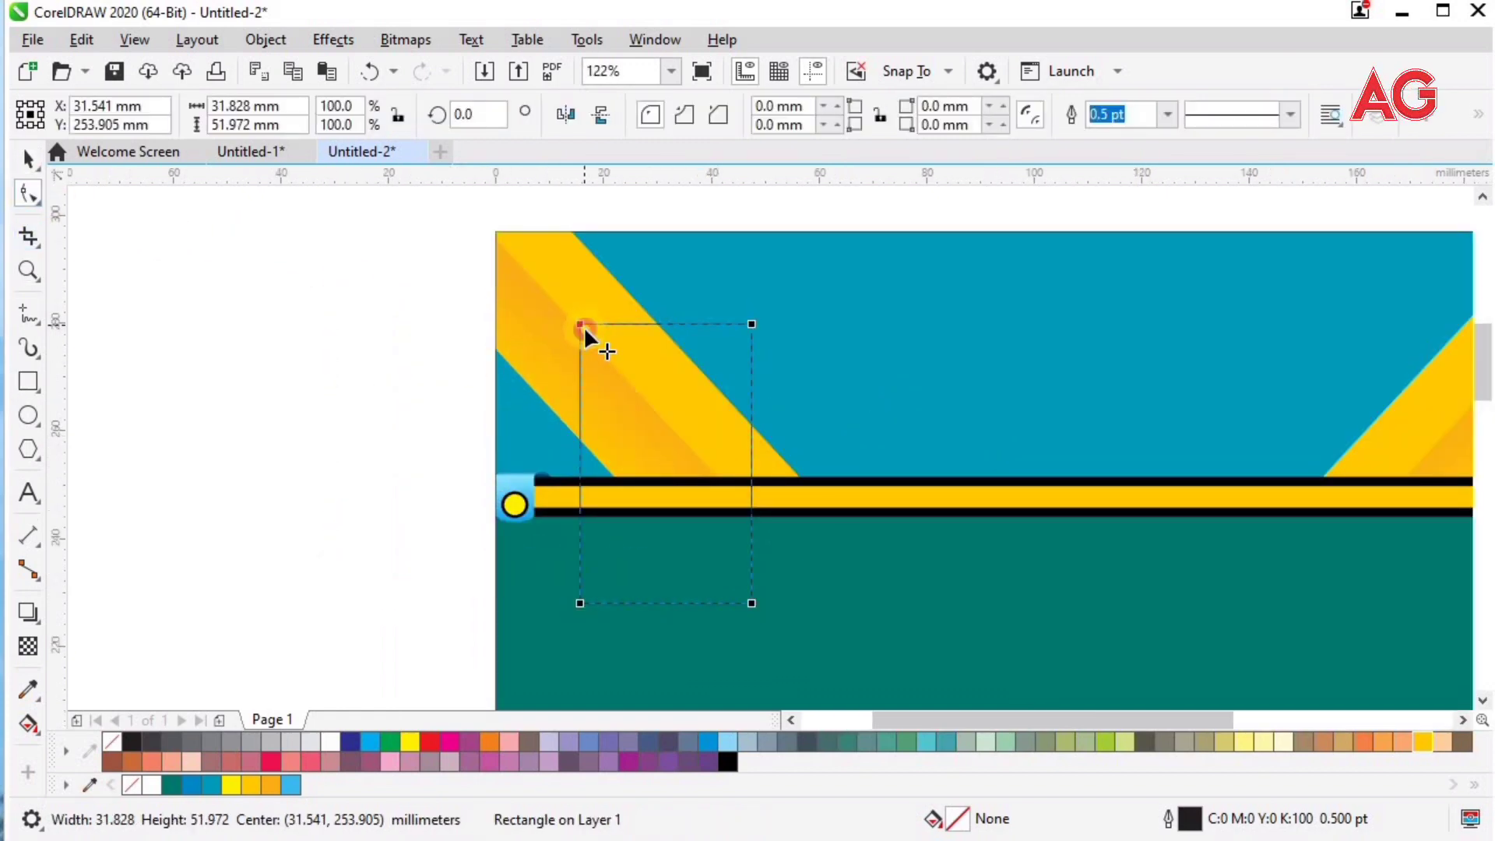
drag(584, 325, 590, 330)
key(space)
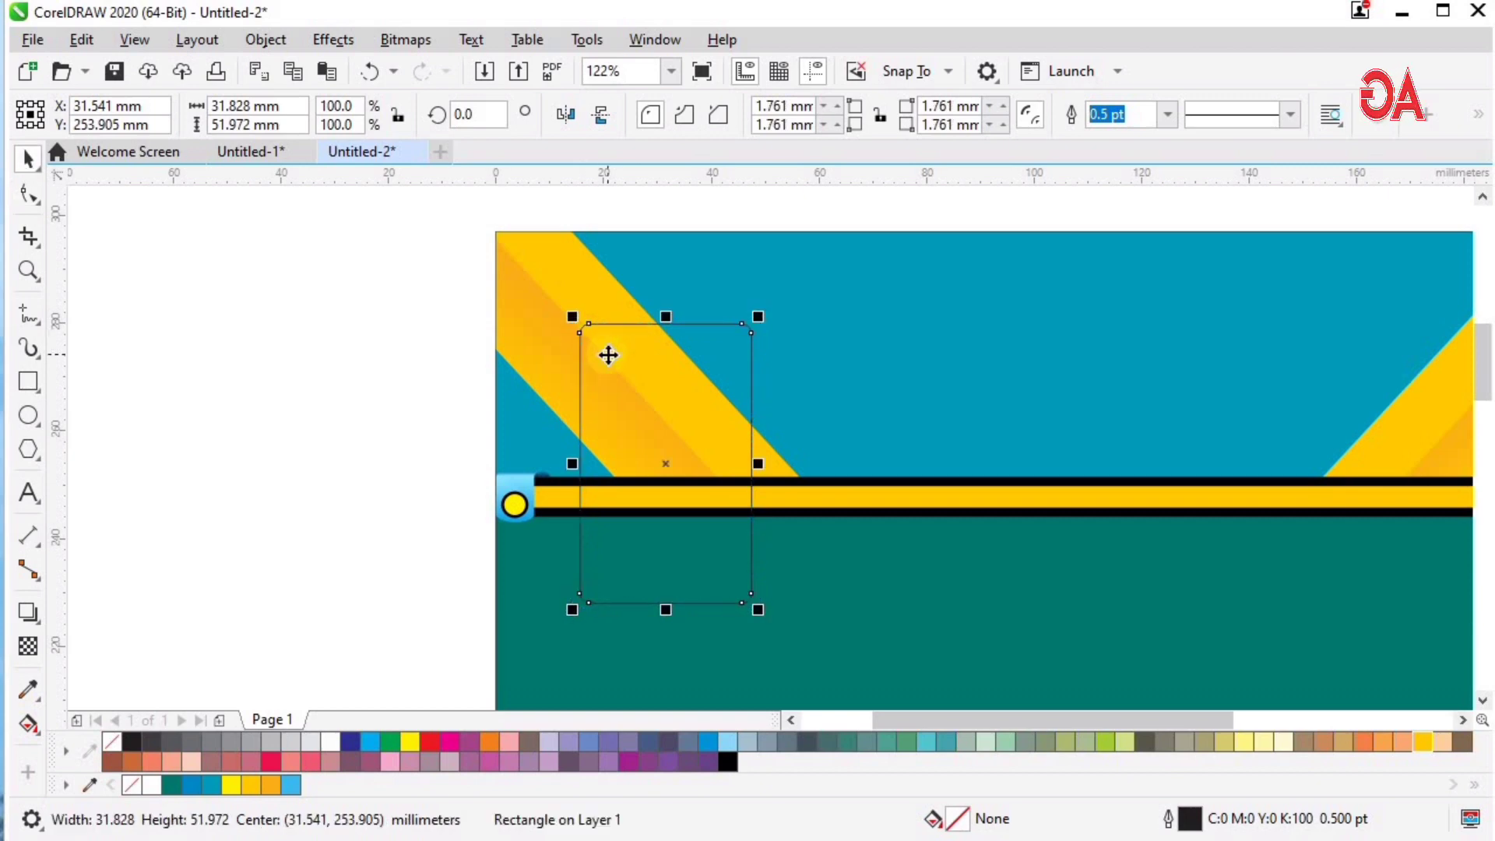
Step: Give the rounded rectangle a 2 pt deep yellow outline with round corners and caps, behind the fill and scaling with the object
key(F12)
text(2)
click(572, 518)
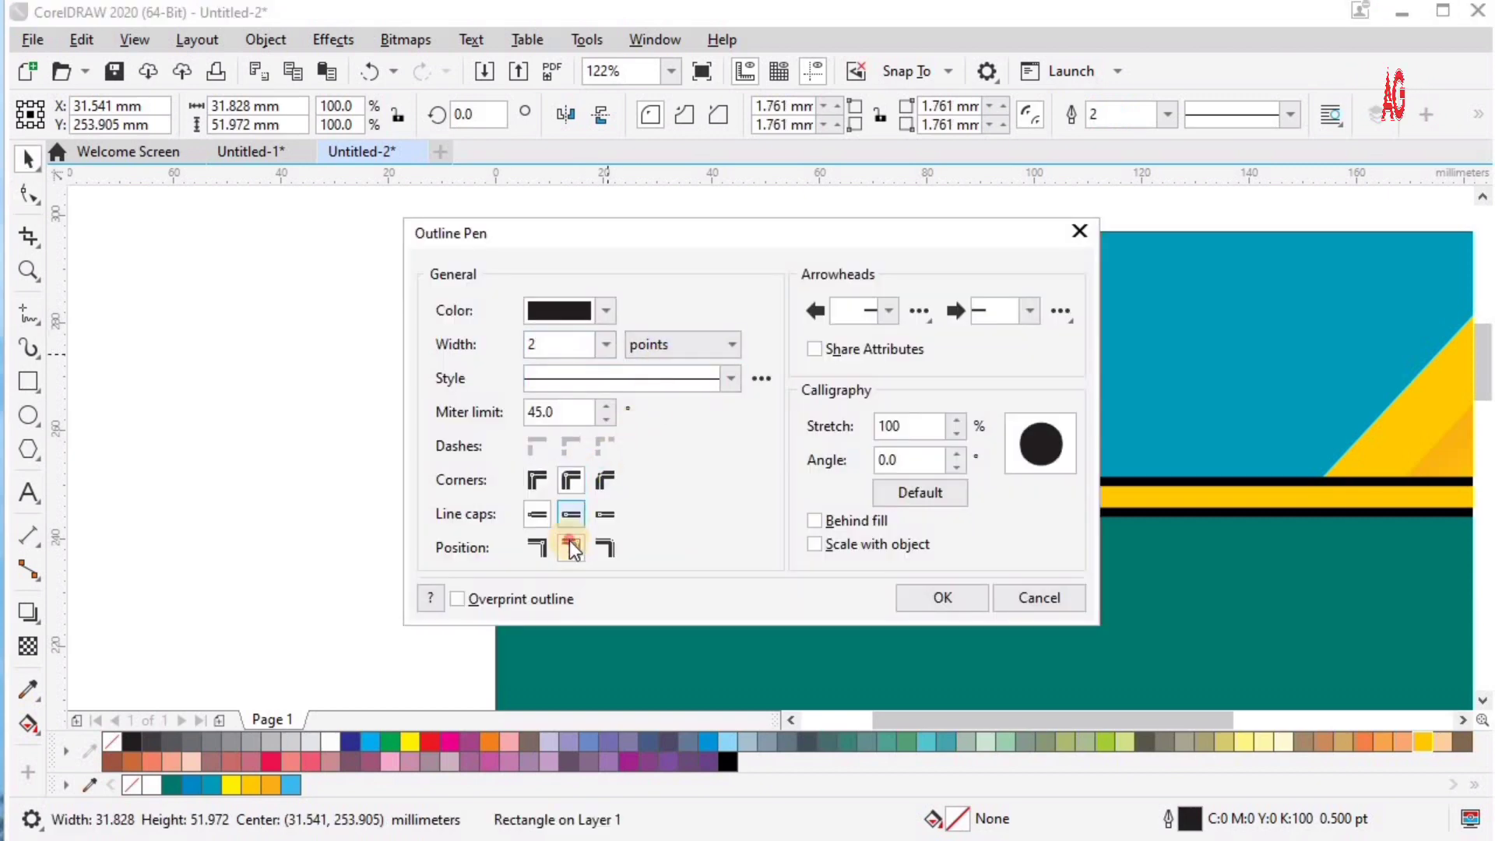
click(855, 545)
click(813, 518)
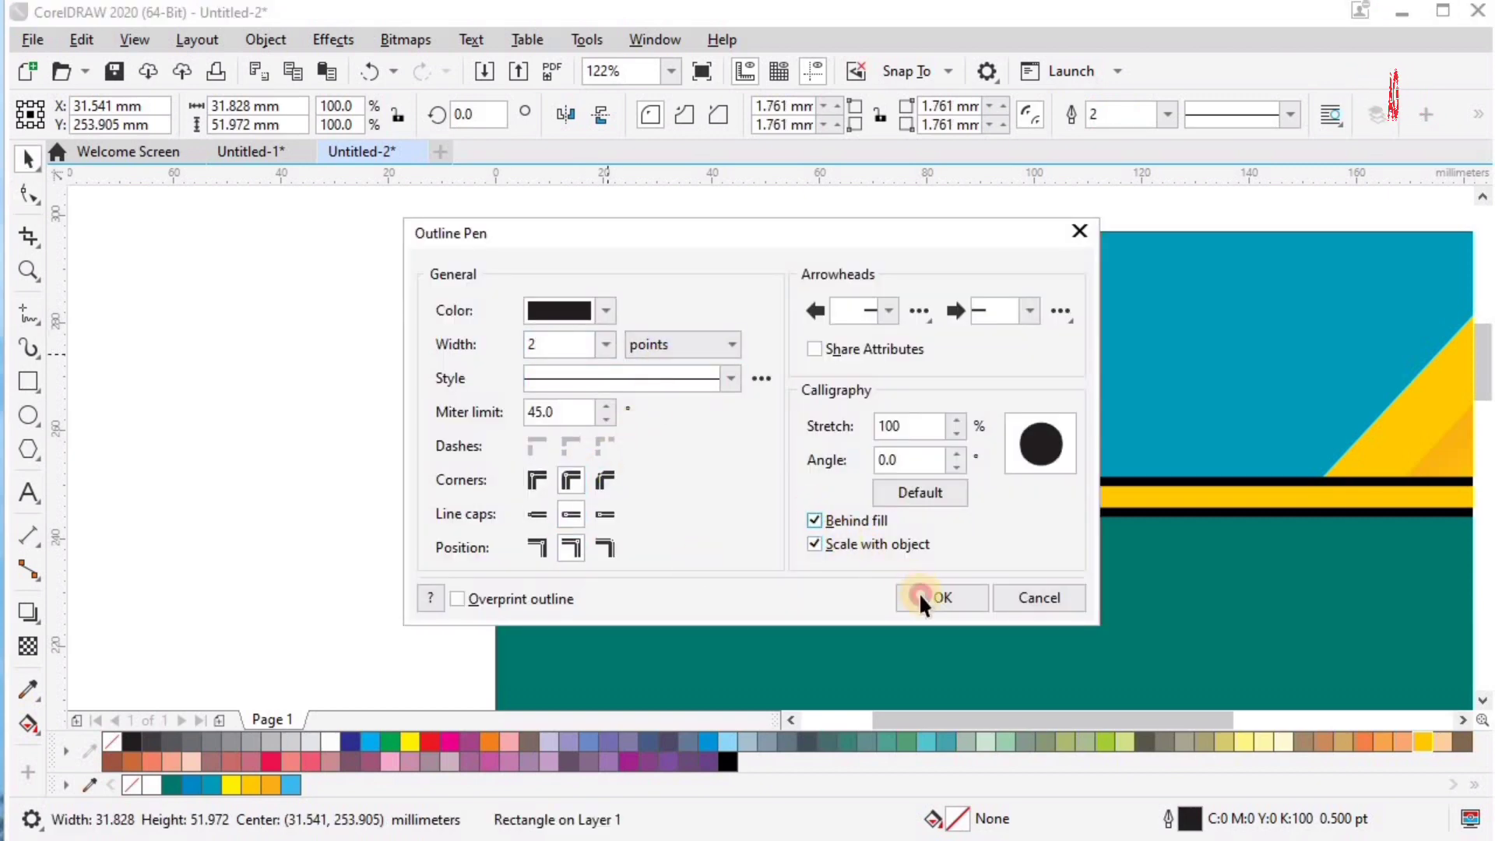
click(921, 597)
right_click(1430, 744)
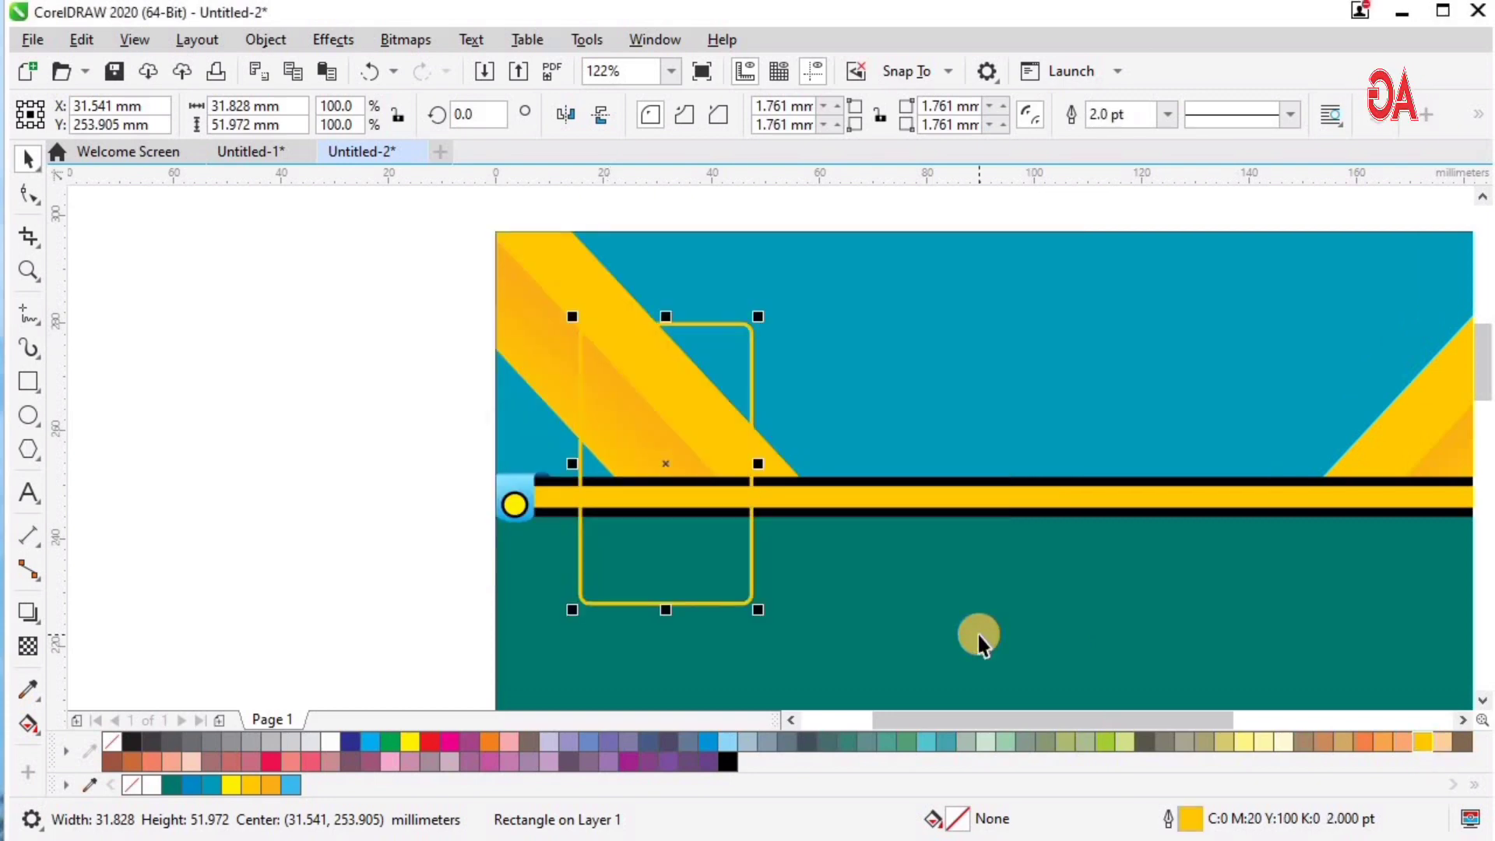
Step: Set the rounded rectangle's outline width to 3 pt and fill the shape with white
key(F12)
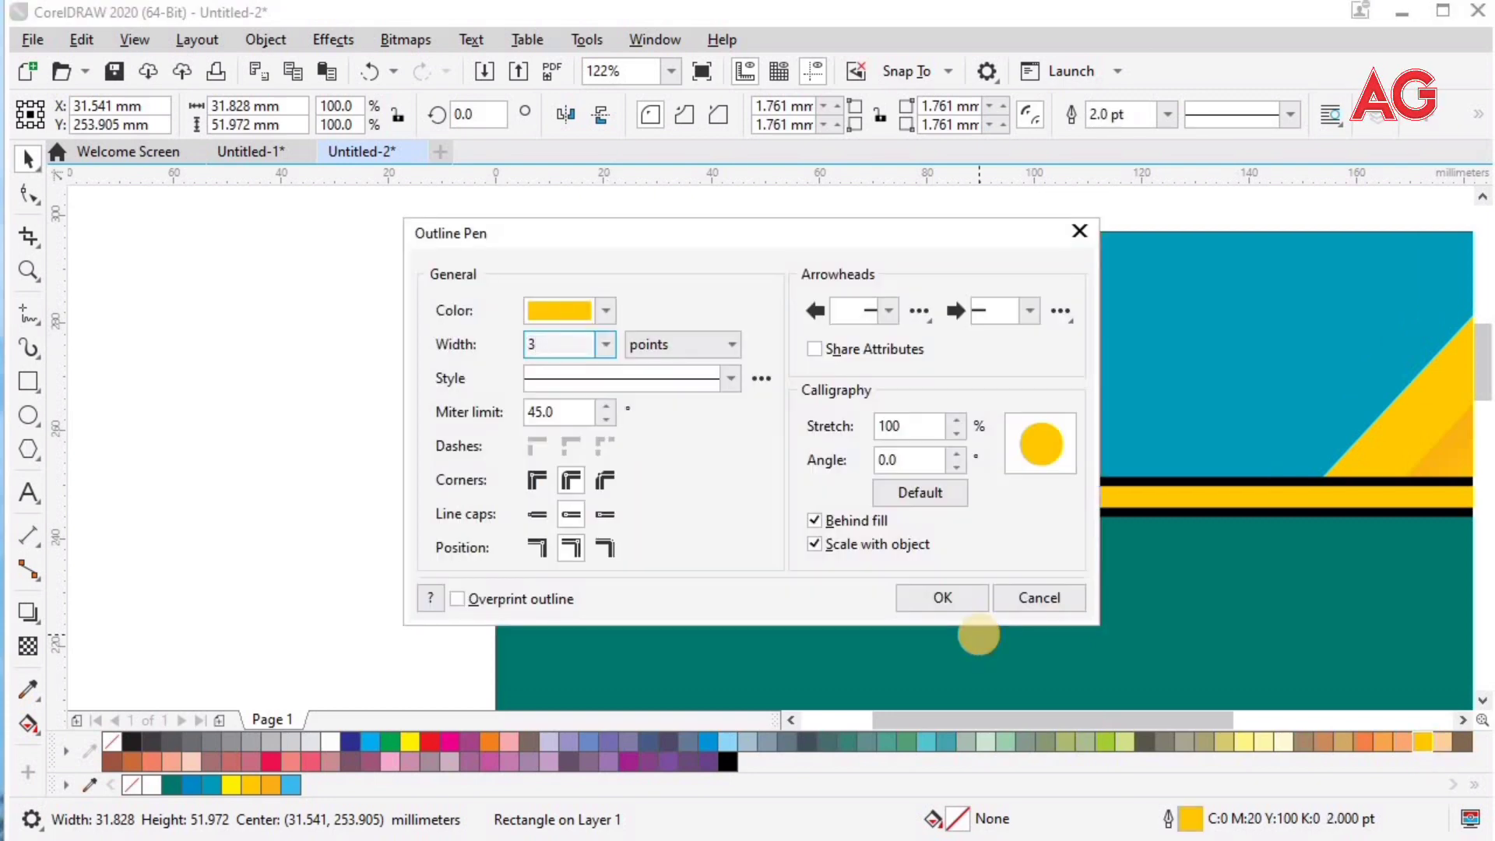
text(3)
key(Return)
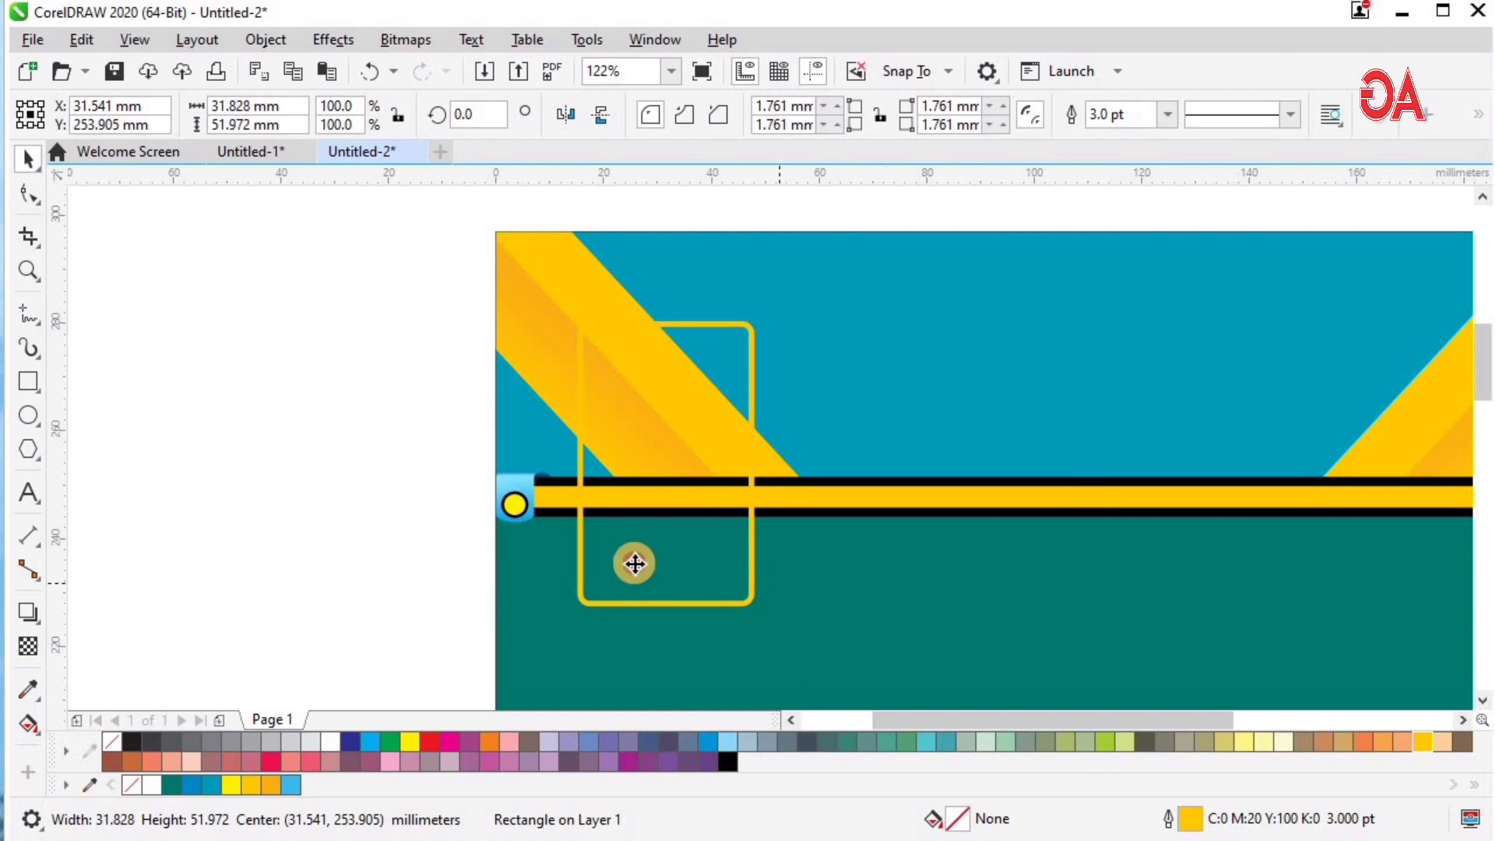
click(634, 562)
click(330, 741)
Step: Increase the white rectangle's outline width to 5 pt
key(F2)
mouse_move(378, 600)
mouse_down()
mouse_move(775, 478)
mouse_move(982, 250)
mouse_up()
key(space)
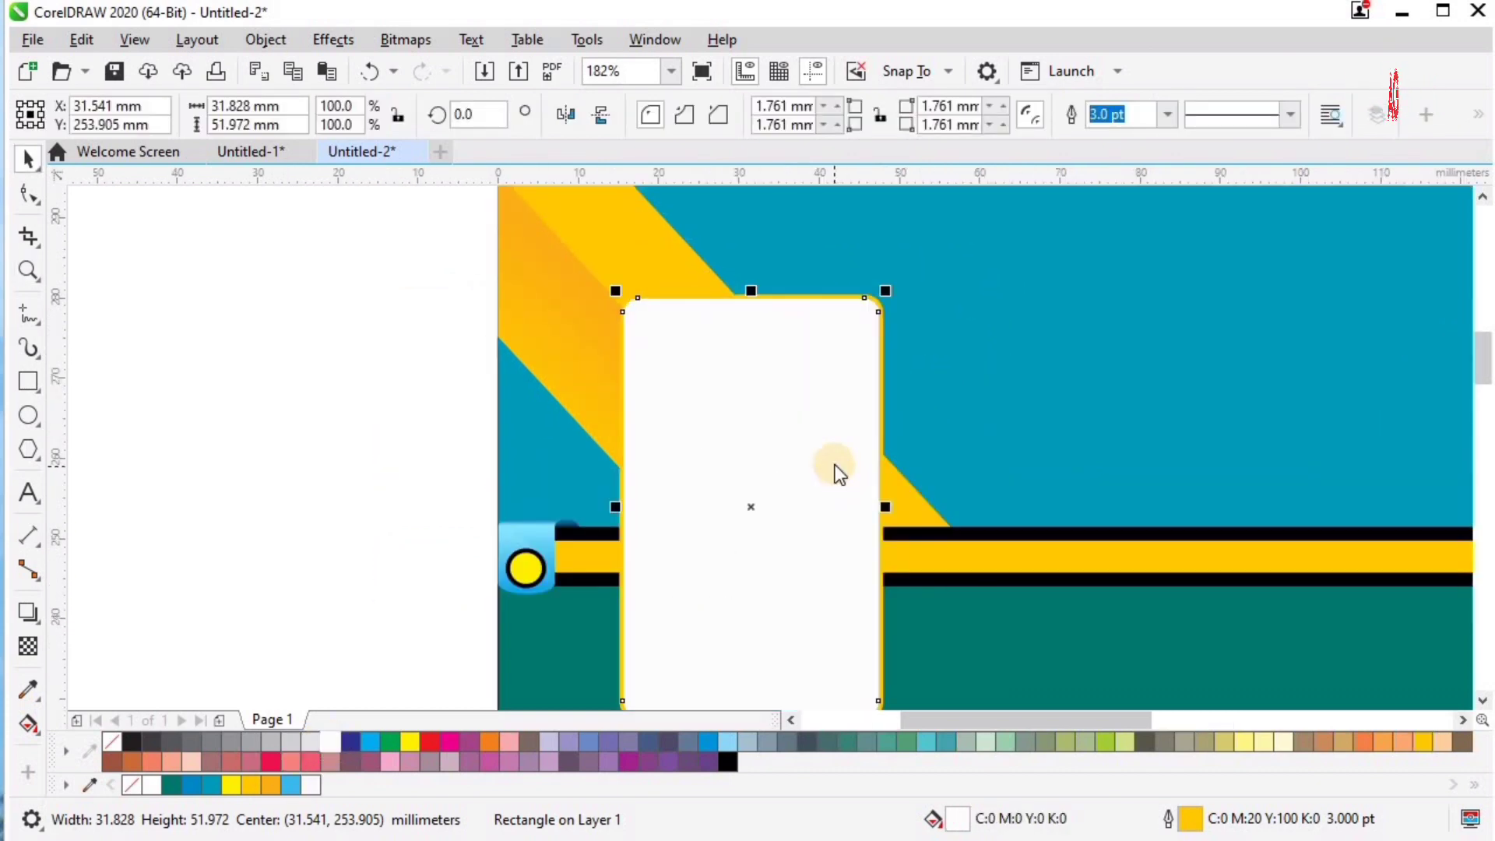
key(F12)
key(Return)
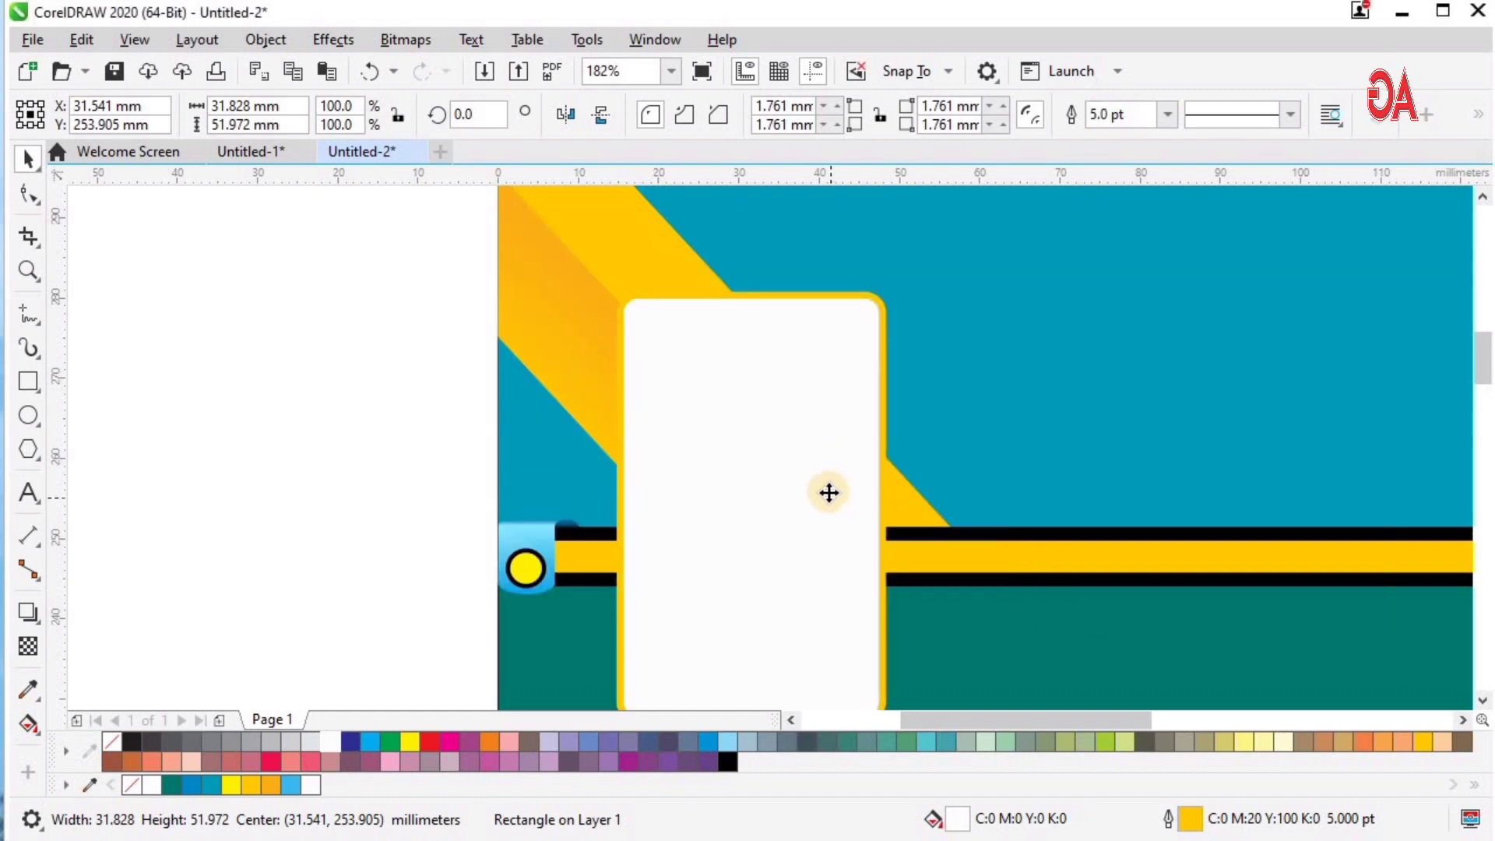
Step: Move the white name text down to about Y 273.24 mm and centre it horizontally on the blue header
key(shift+F4)
click(474, 311)
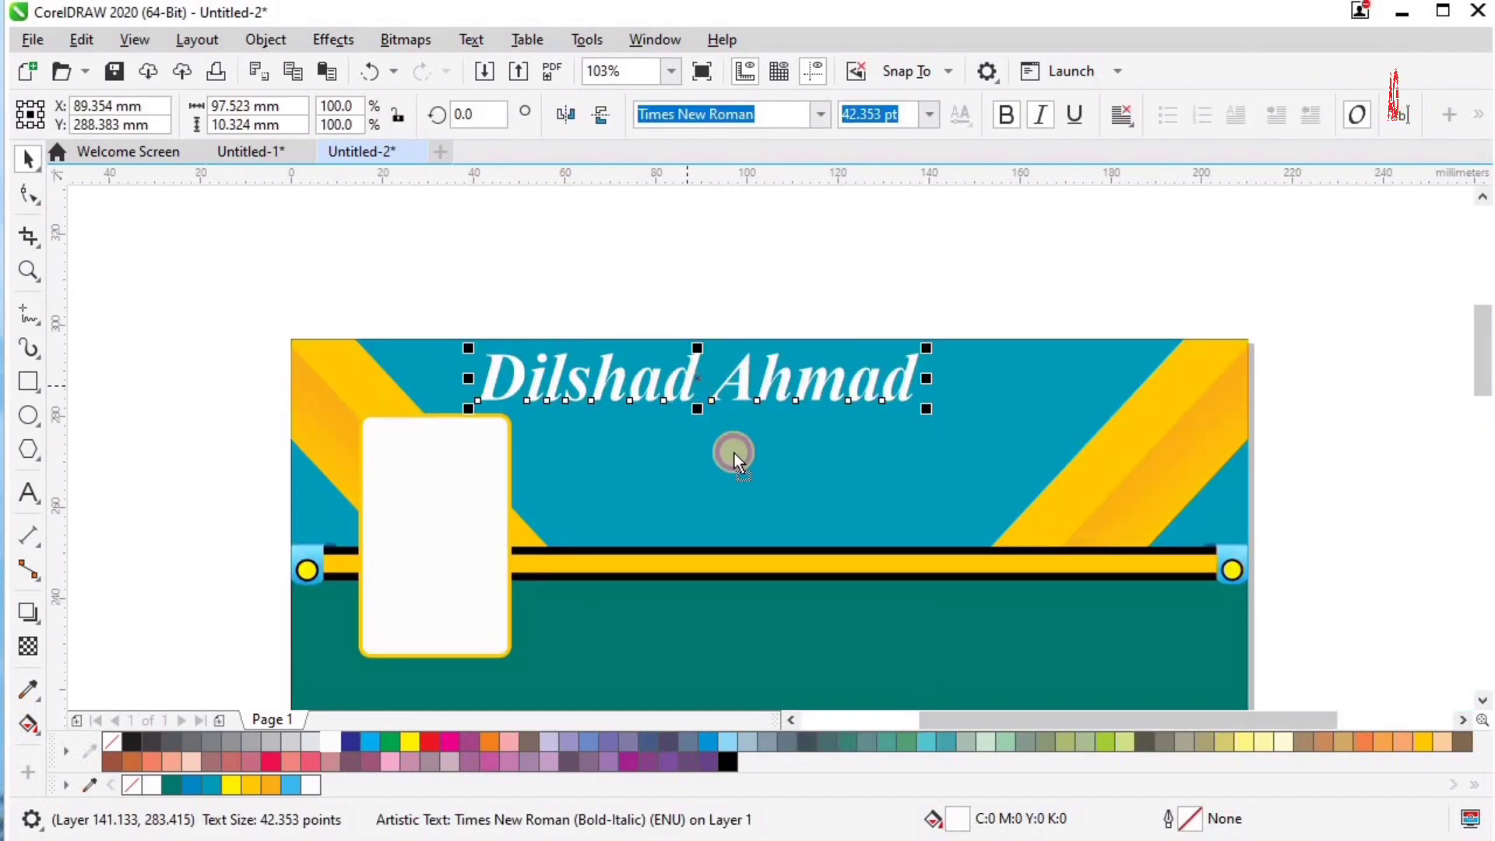
drag(735, 451, 792, 451)
key(z)
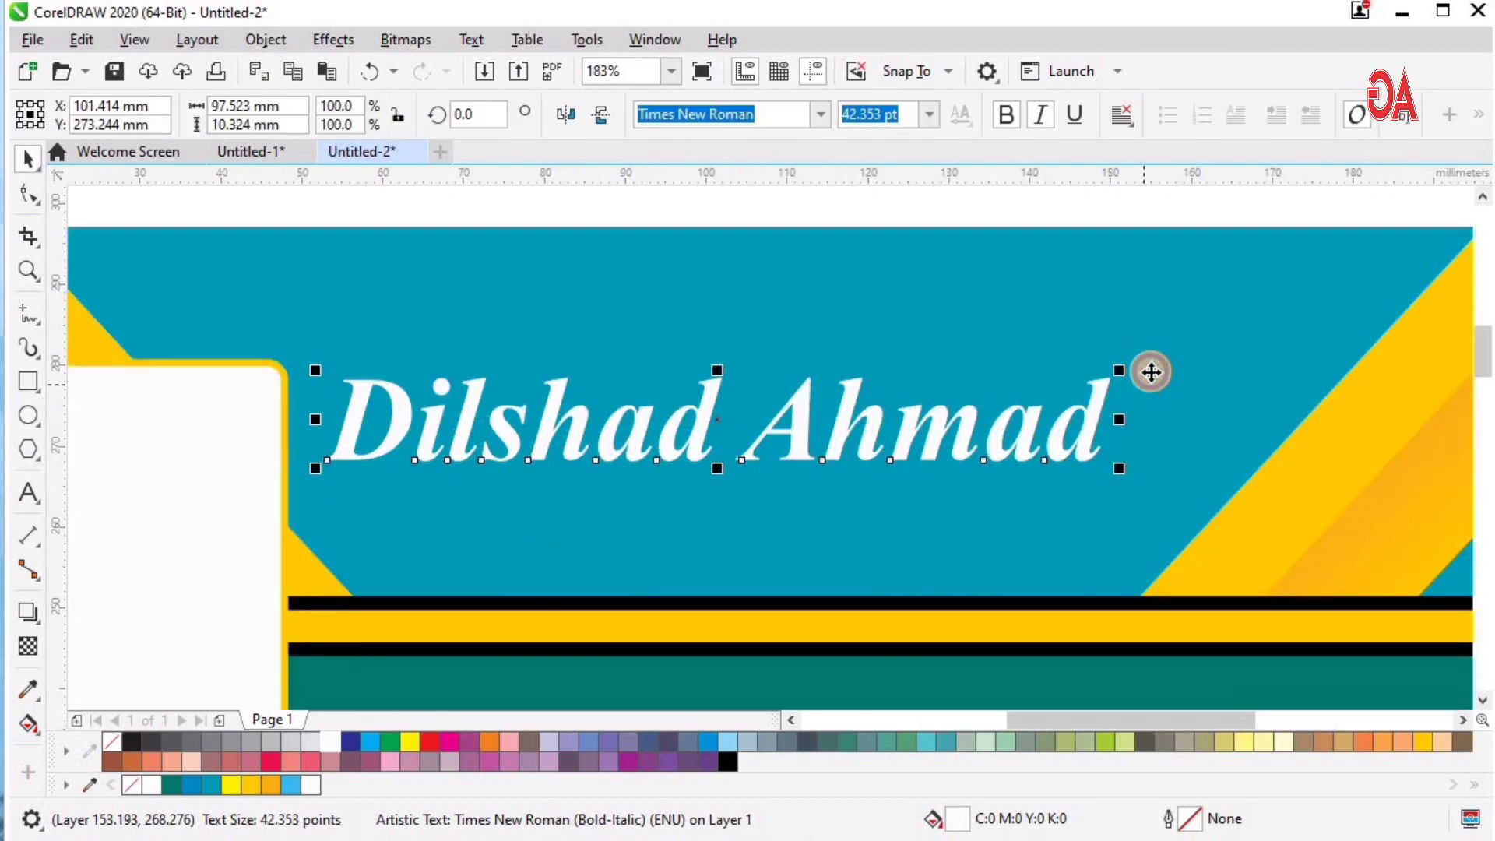
shift+click(1151, 372)
key(c)
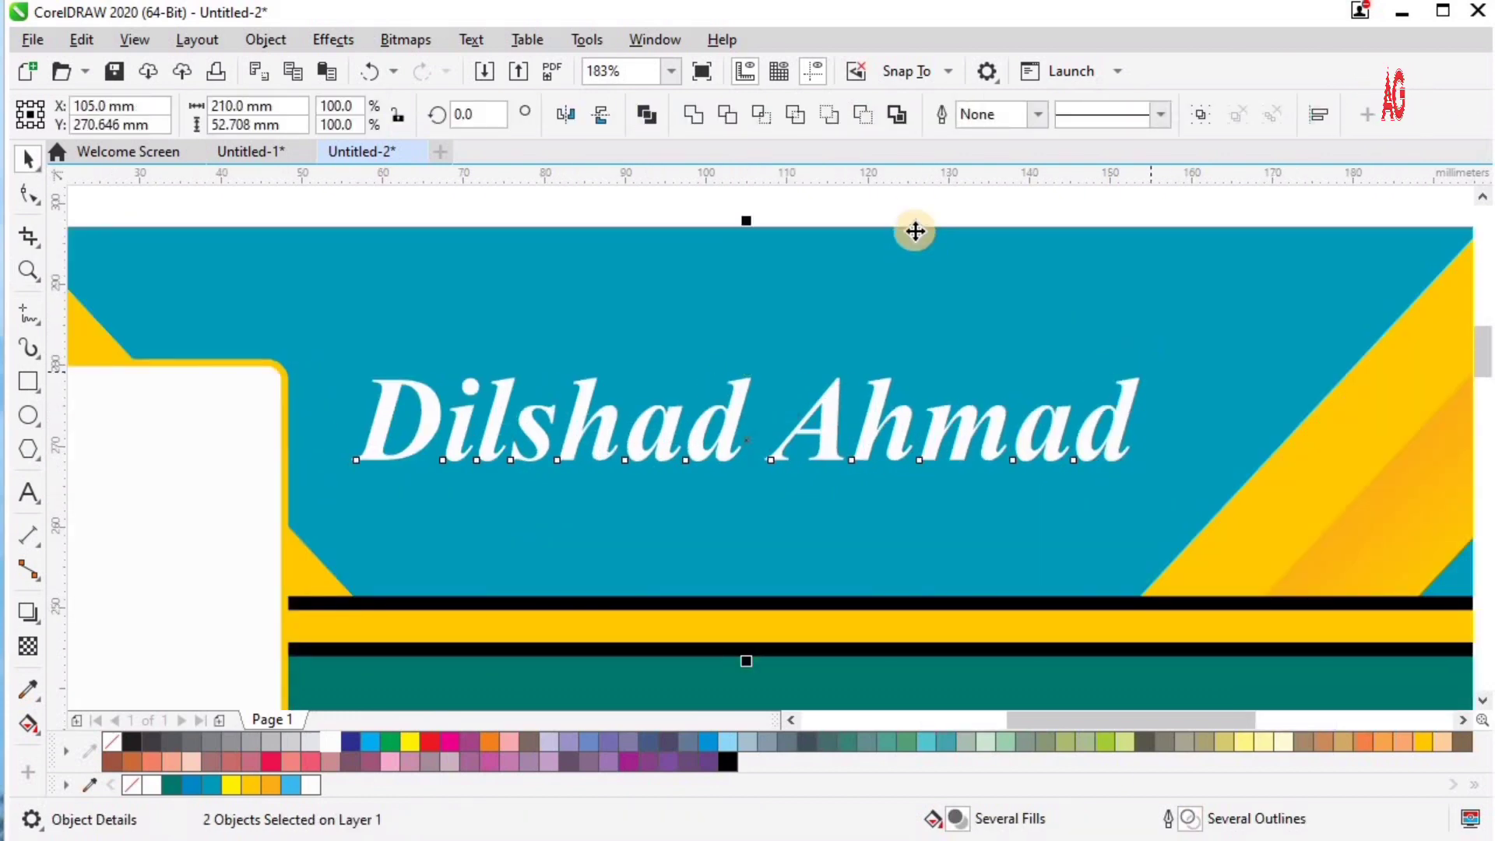
Step: Enlarge the name text proportionally about its centre to 48.2 pt and shift it slightly to the right
click(909, 343)
click(1111, 382)
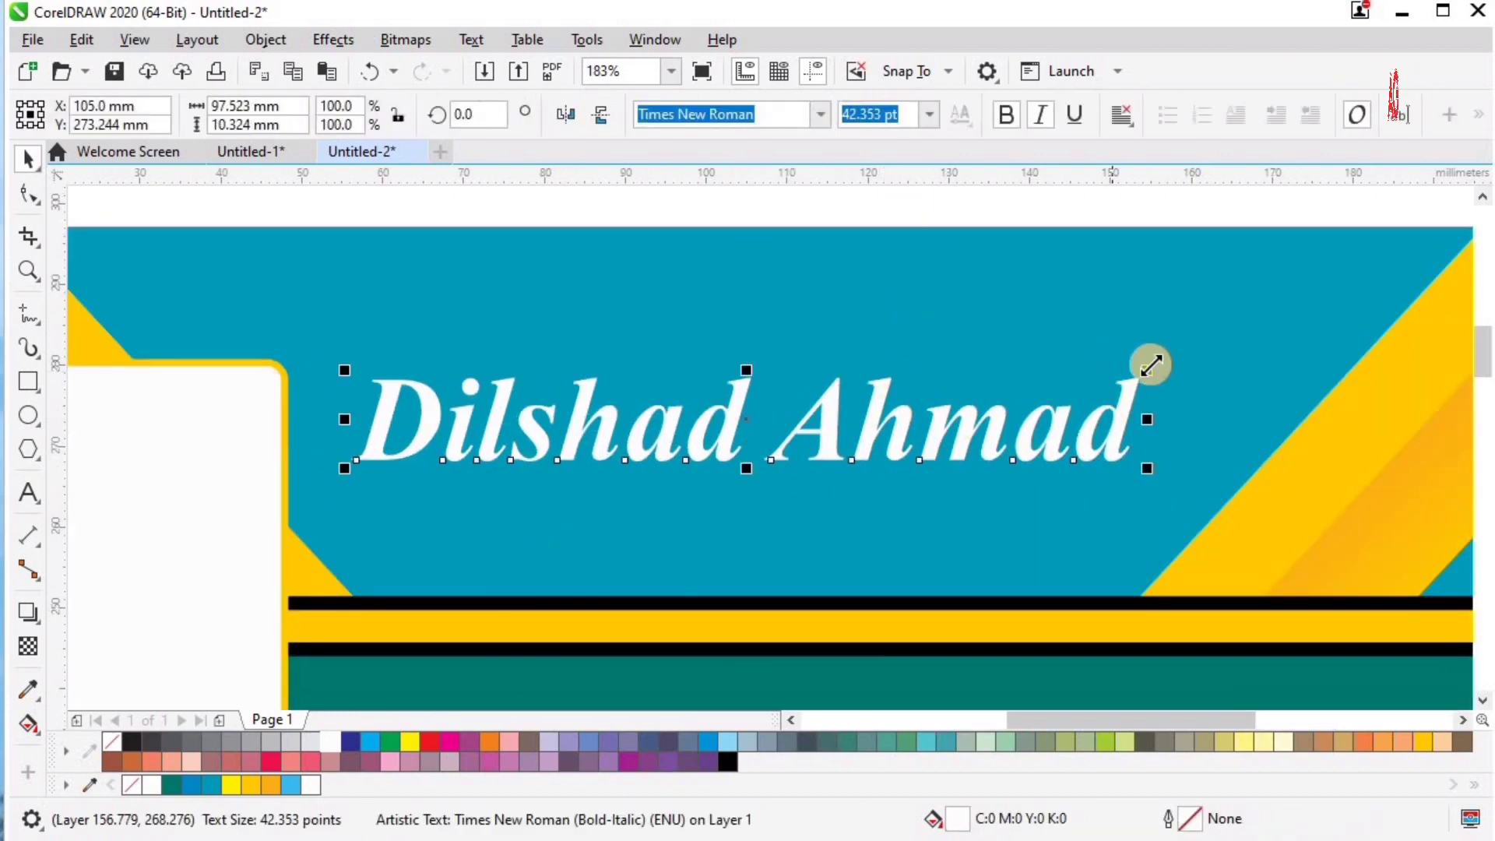
drag(1148, 367, 1205, 343)
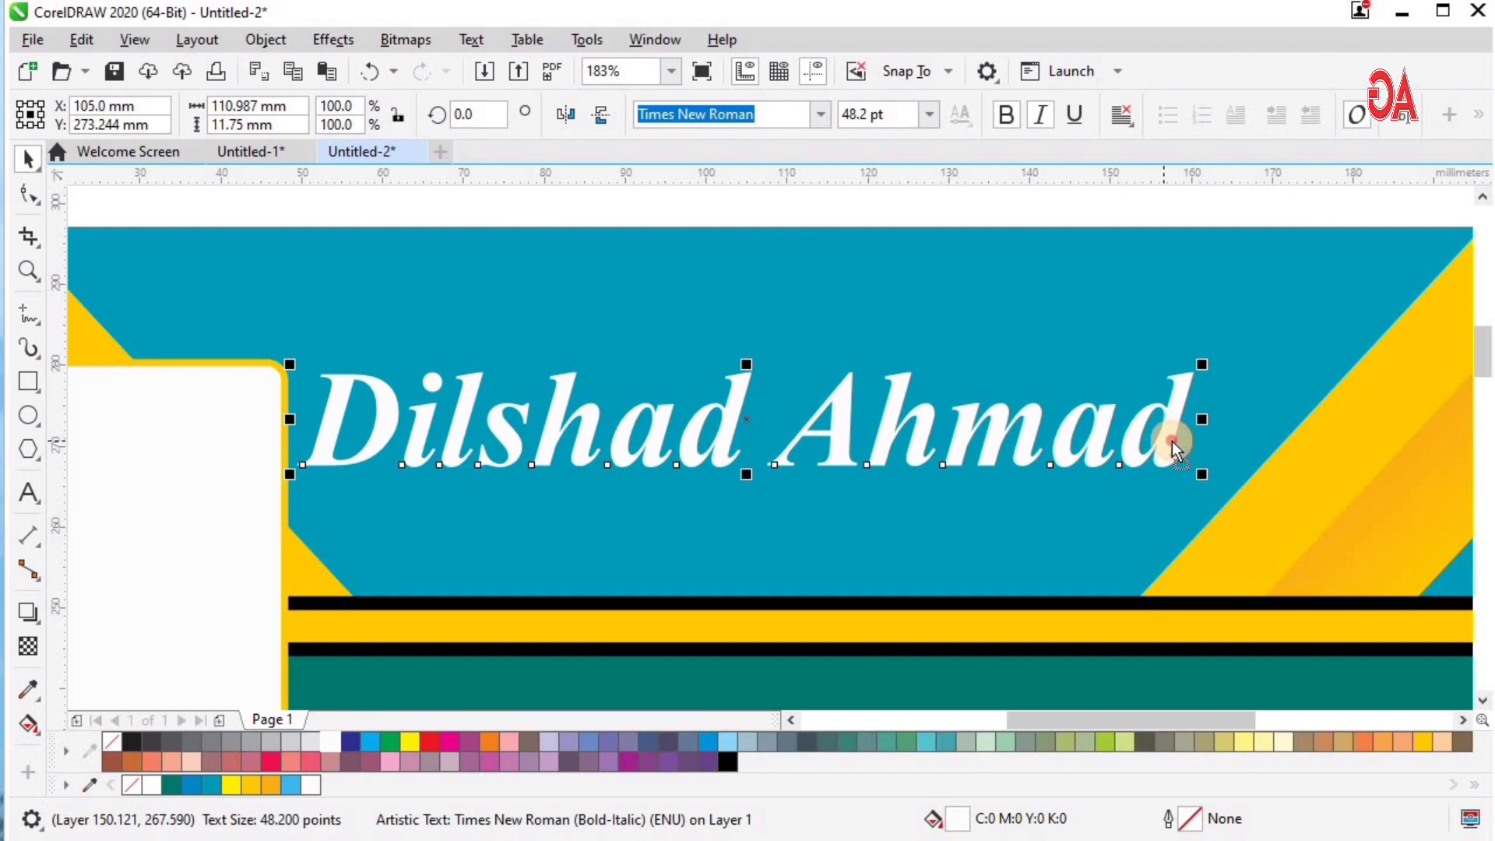
drag(1173, 442, 1181, 442)
key(F4)
click(1252, 364)
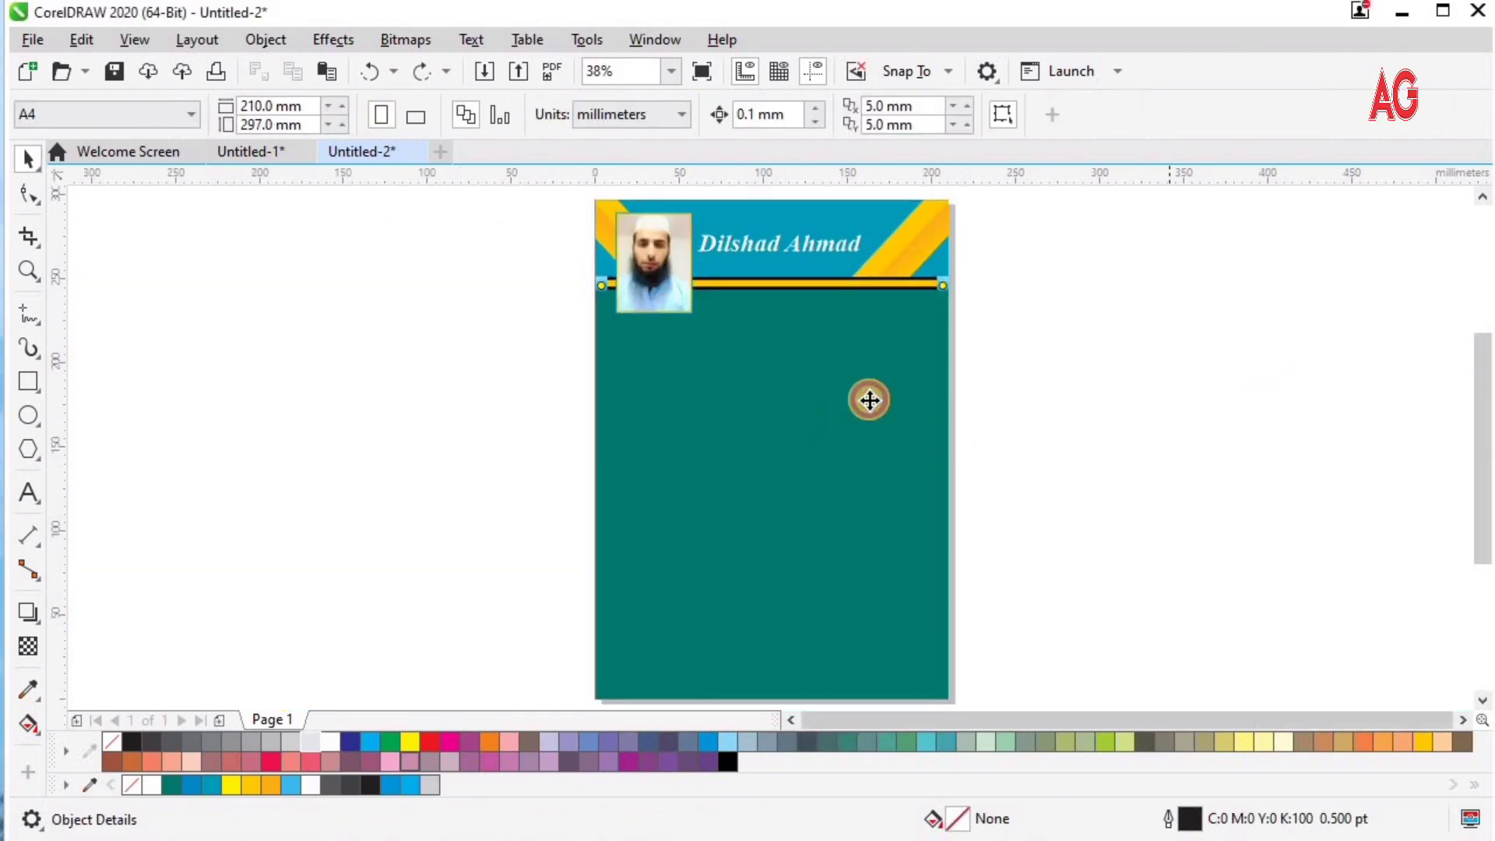
Step: Ungroup the complete page design and fill the green page background with light grey
click(867, 397)
click(901, 115)
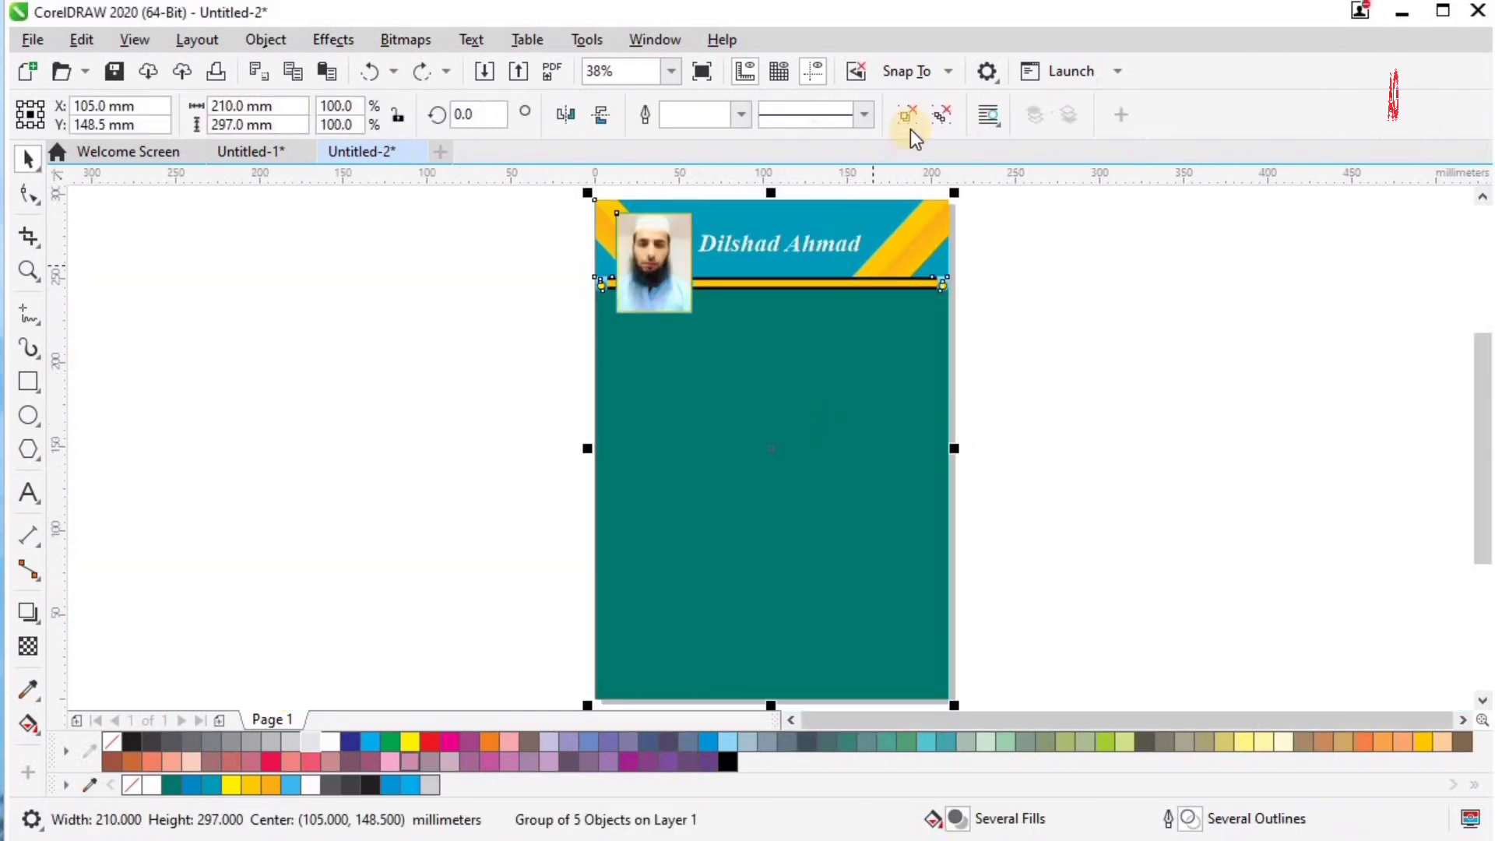
click(376, 413)
click(676, 475)
click(310, 746)
Step: Open the header's PowerClip contents and recolour the right ribbon, its narrow strip Sky Blue and its wide strip Cyan
key(F2)
drag(514, 496, 1197, 148)
double_click(783, 334)
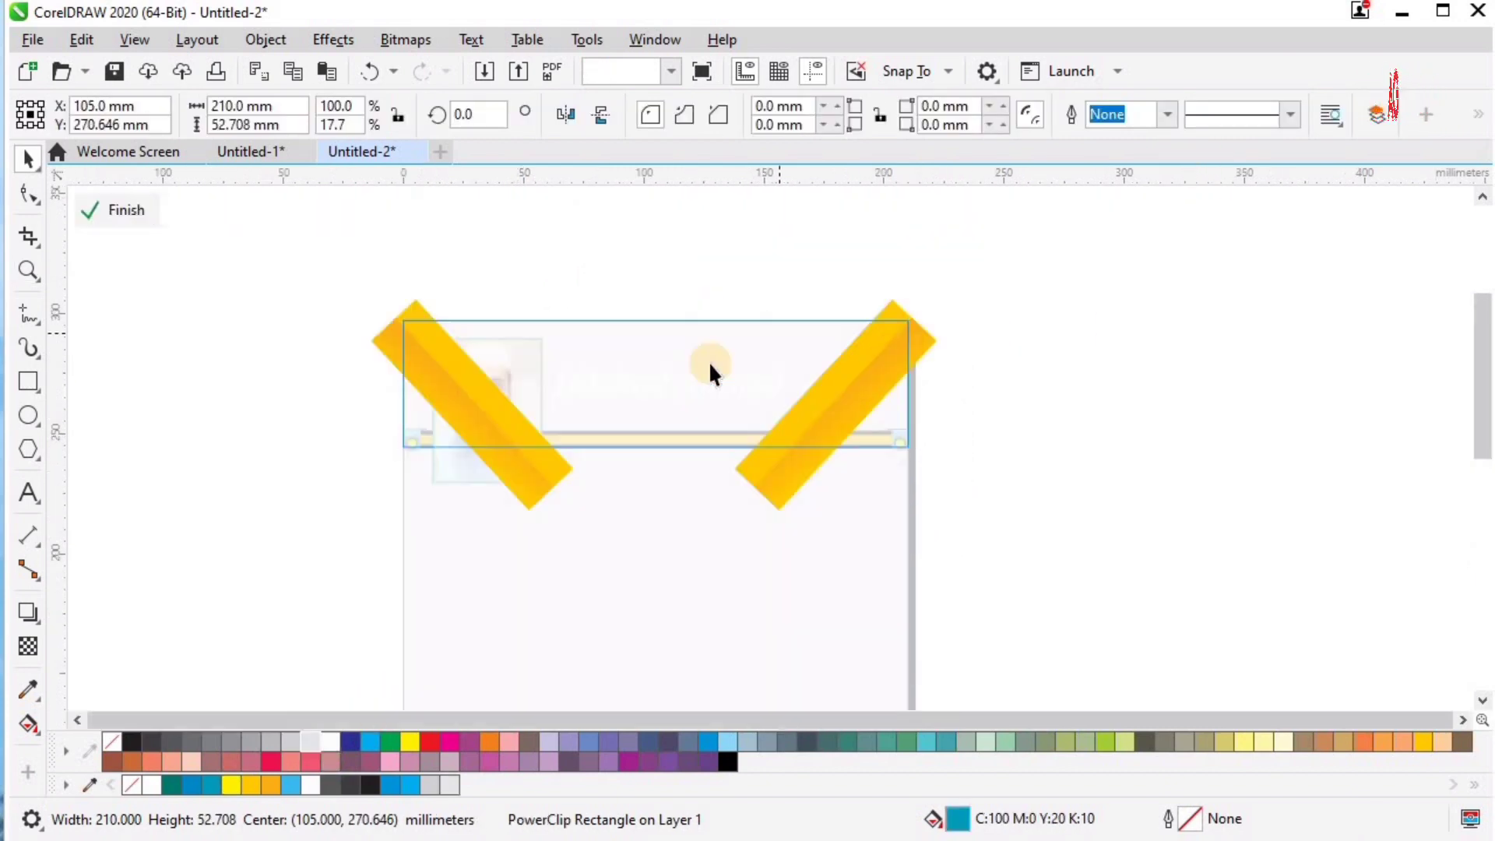
click(716, 355)
click(844, 404)
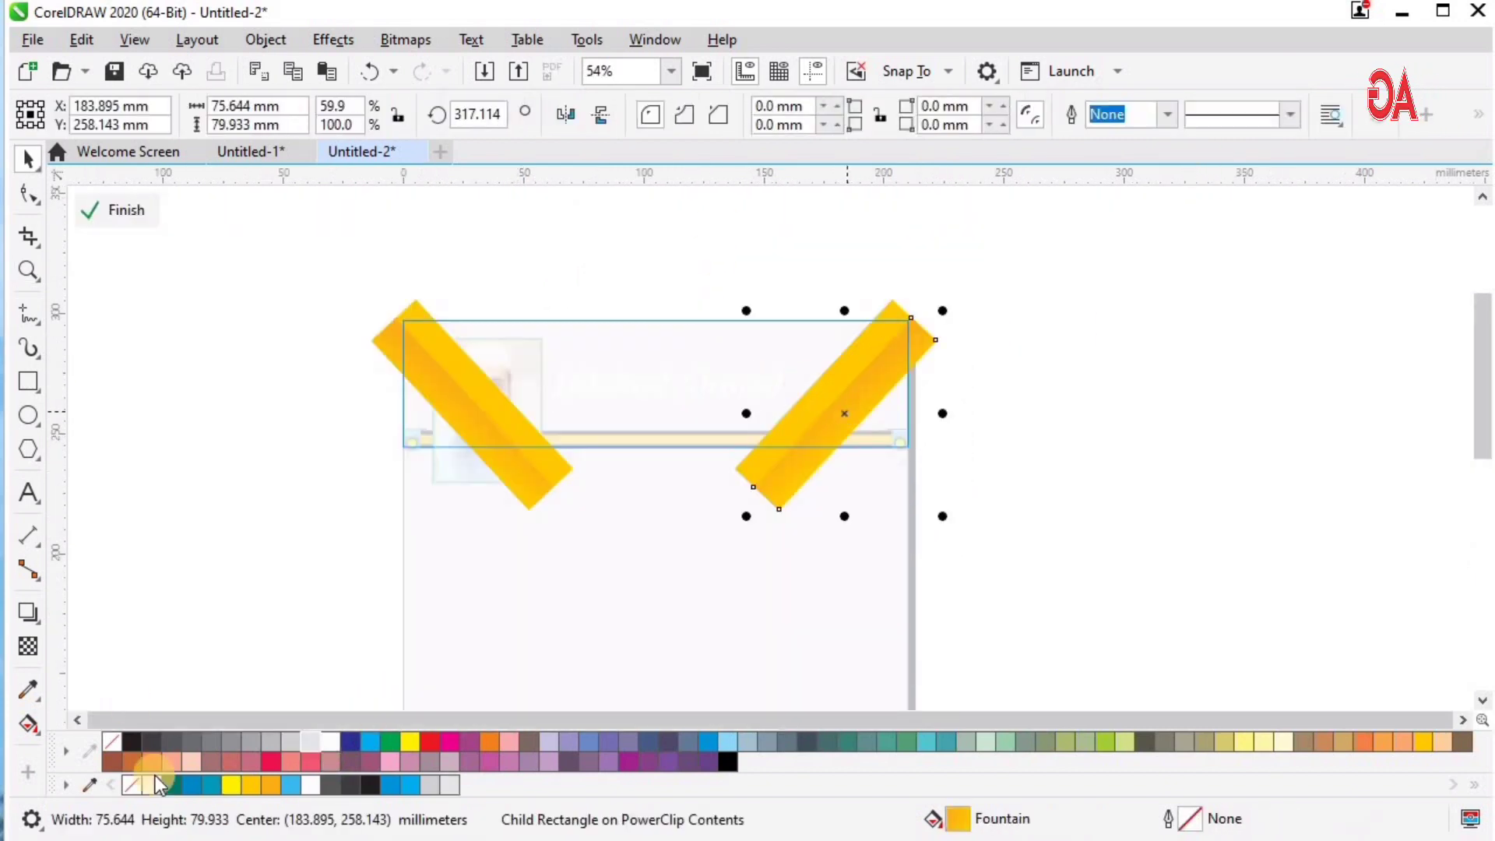
click(778, 427)
click(410, 785)
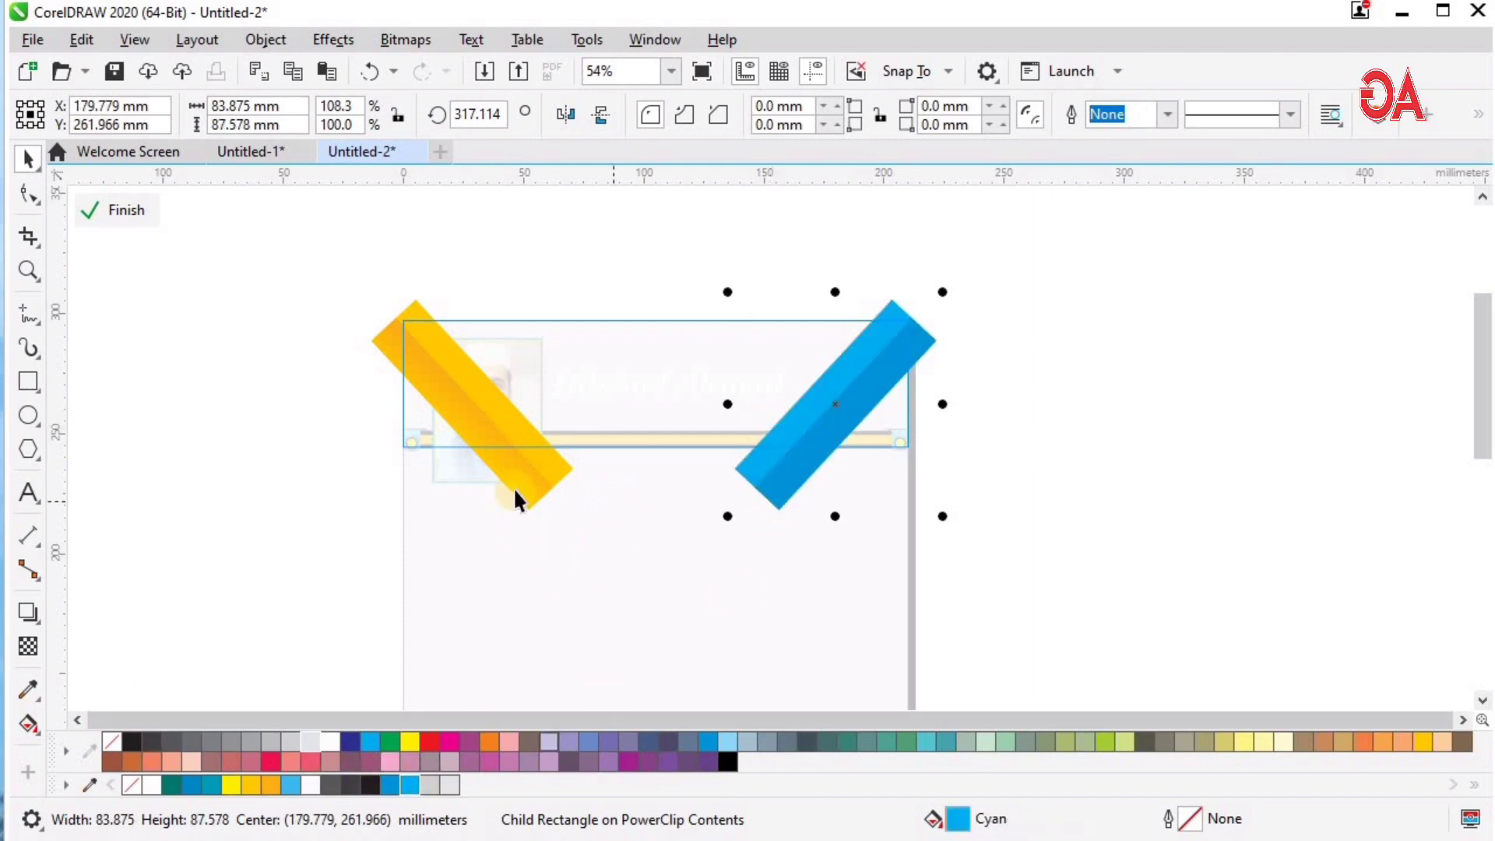
Step: Fill the left ribbon's narrow strip with Cyan and its wide strip with Sky Blue
key(Tab)
click(410, 785)
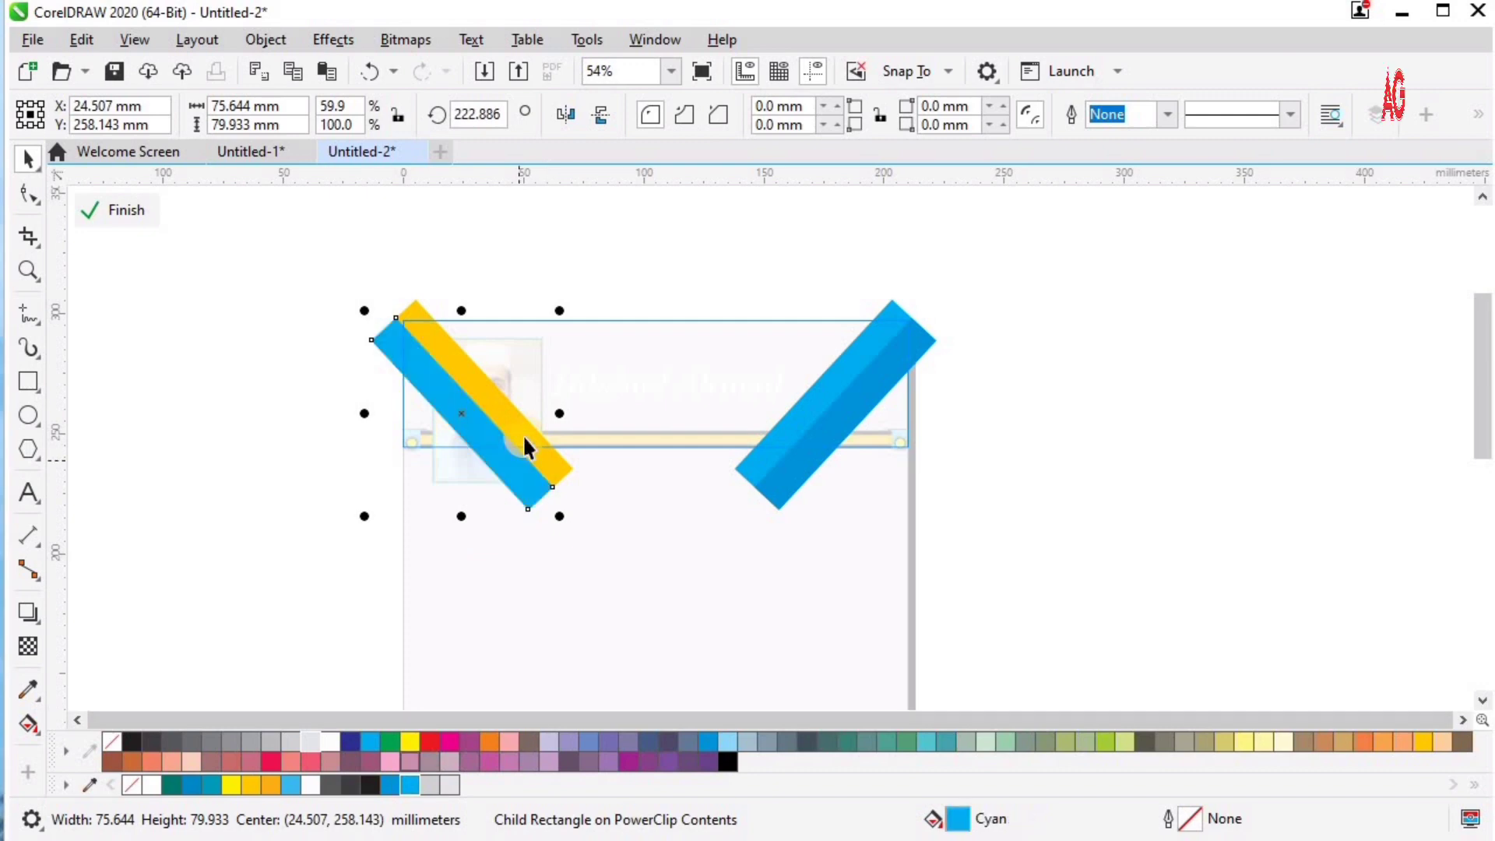
key(Tab)
click(391, 779)
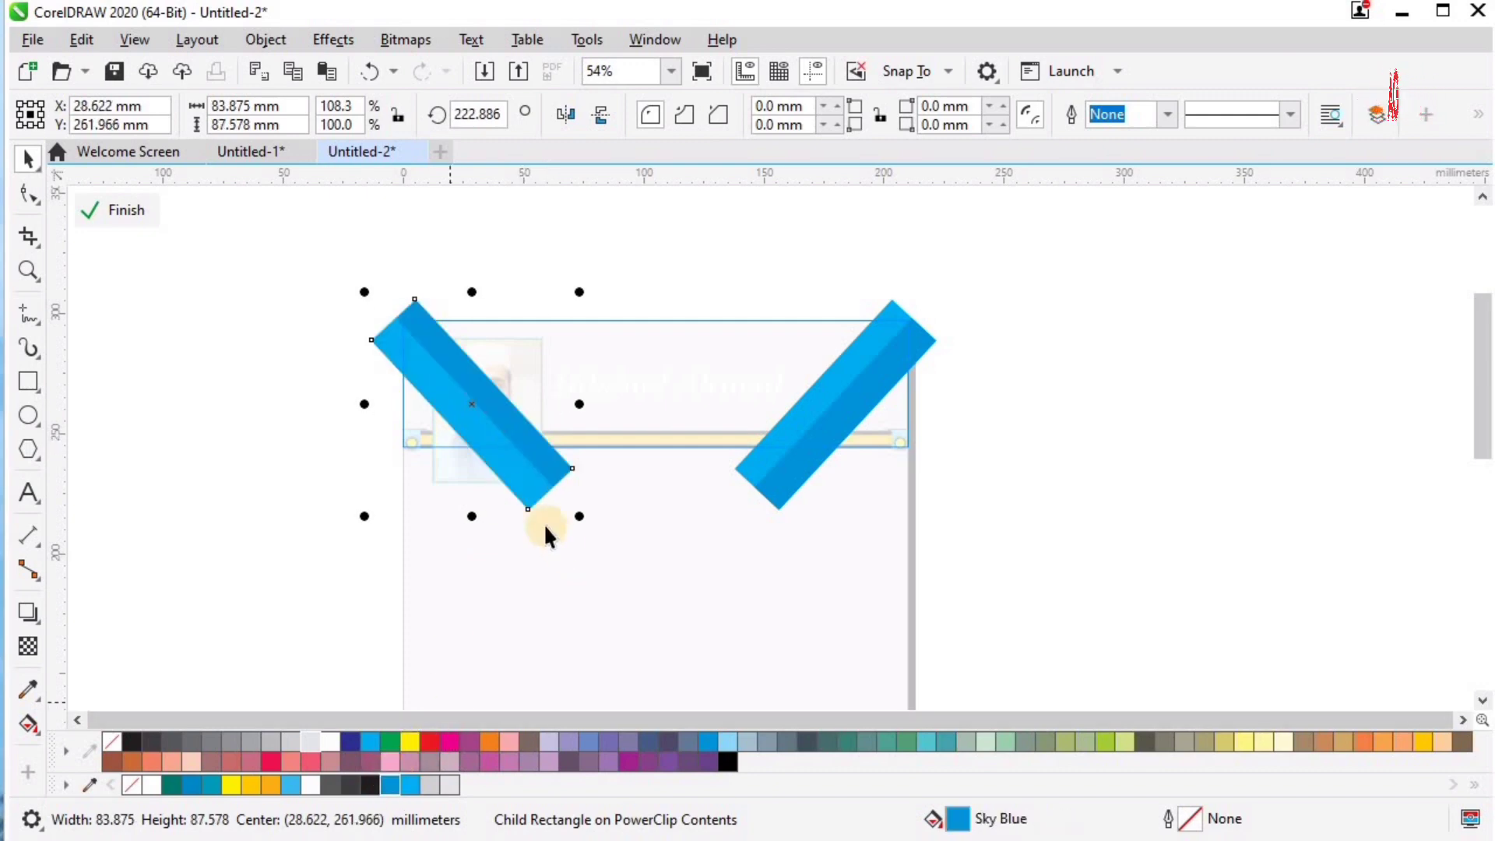
Step: Recolour the left ribbon's narrow strip Sky Blue and its wide strip Cyan, and finish editing the PowerClip
click(514, 479)
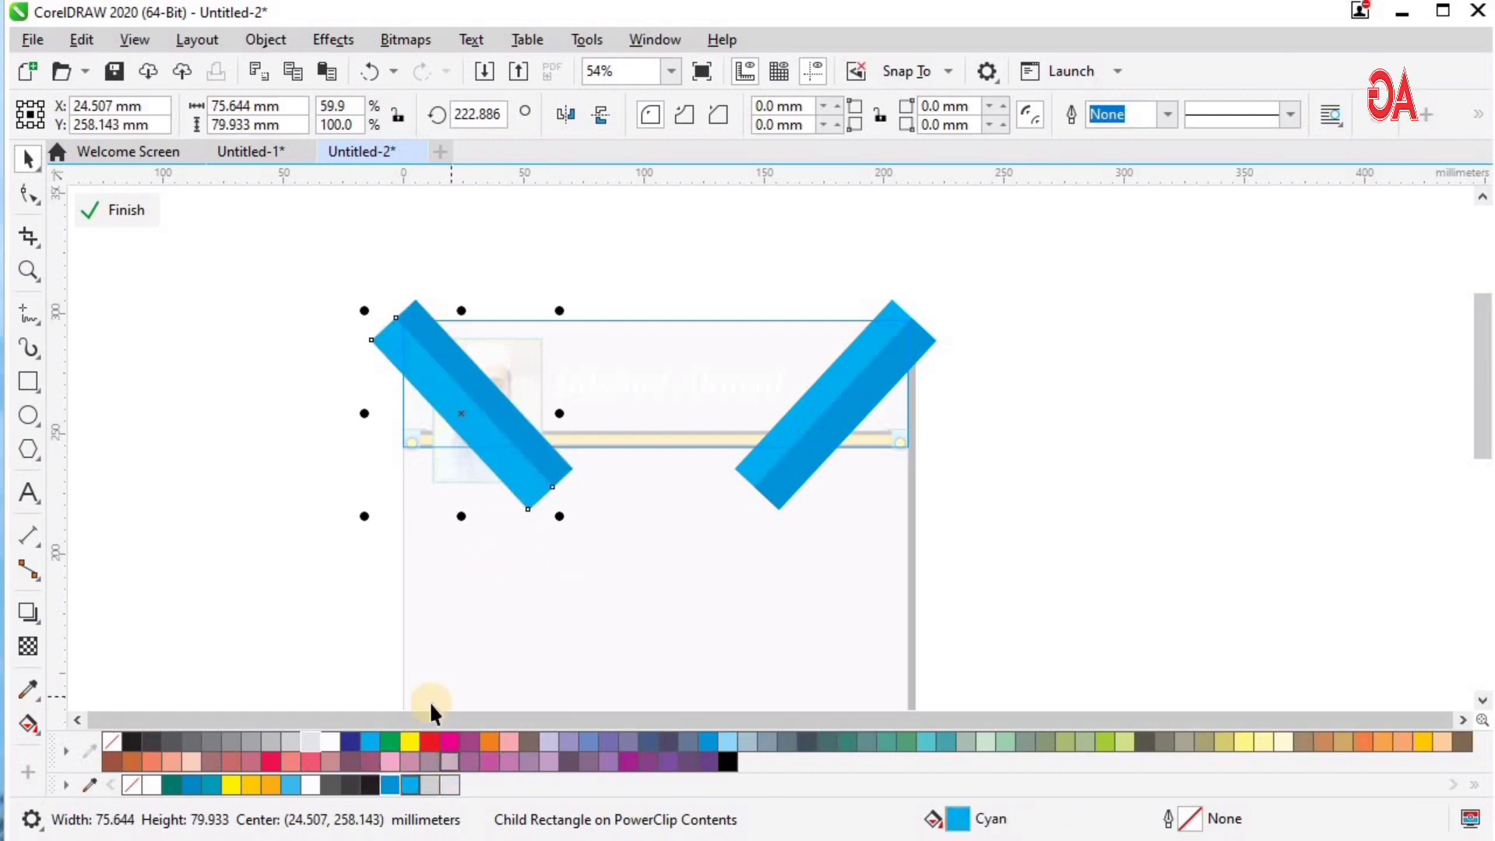
click(389, 784)
click(506, 430)
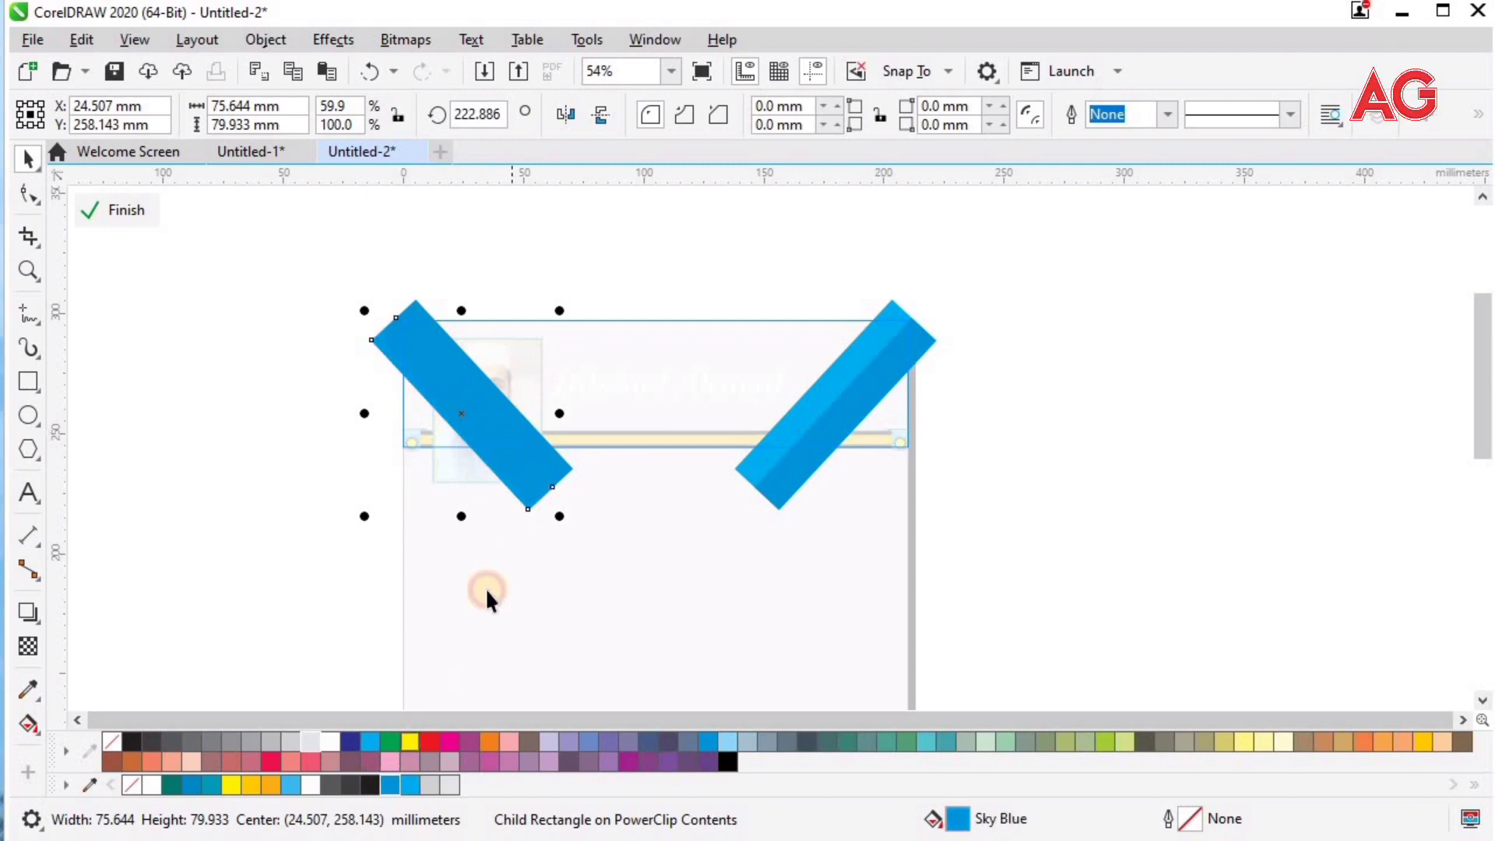
click(413, 780)
ctrl+click(1053, 415)
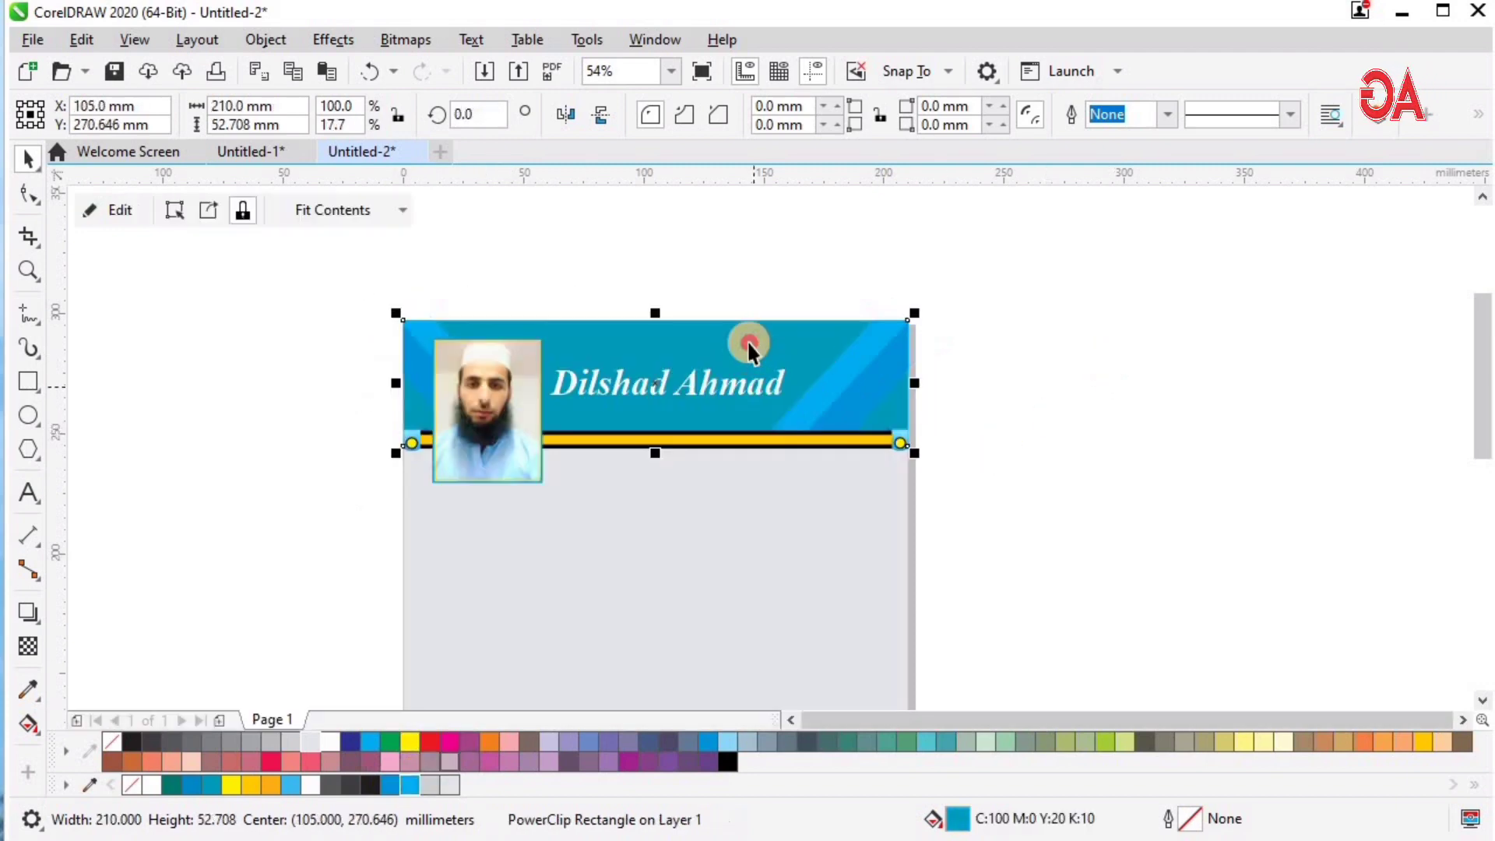
Step: Select the header rectangle and change its fill to black
ctrl+click(749, 343)
ctrl+click(801, 243)
click(791, 330)
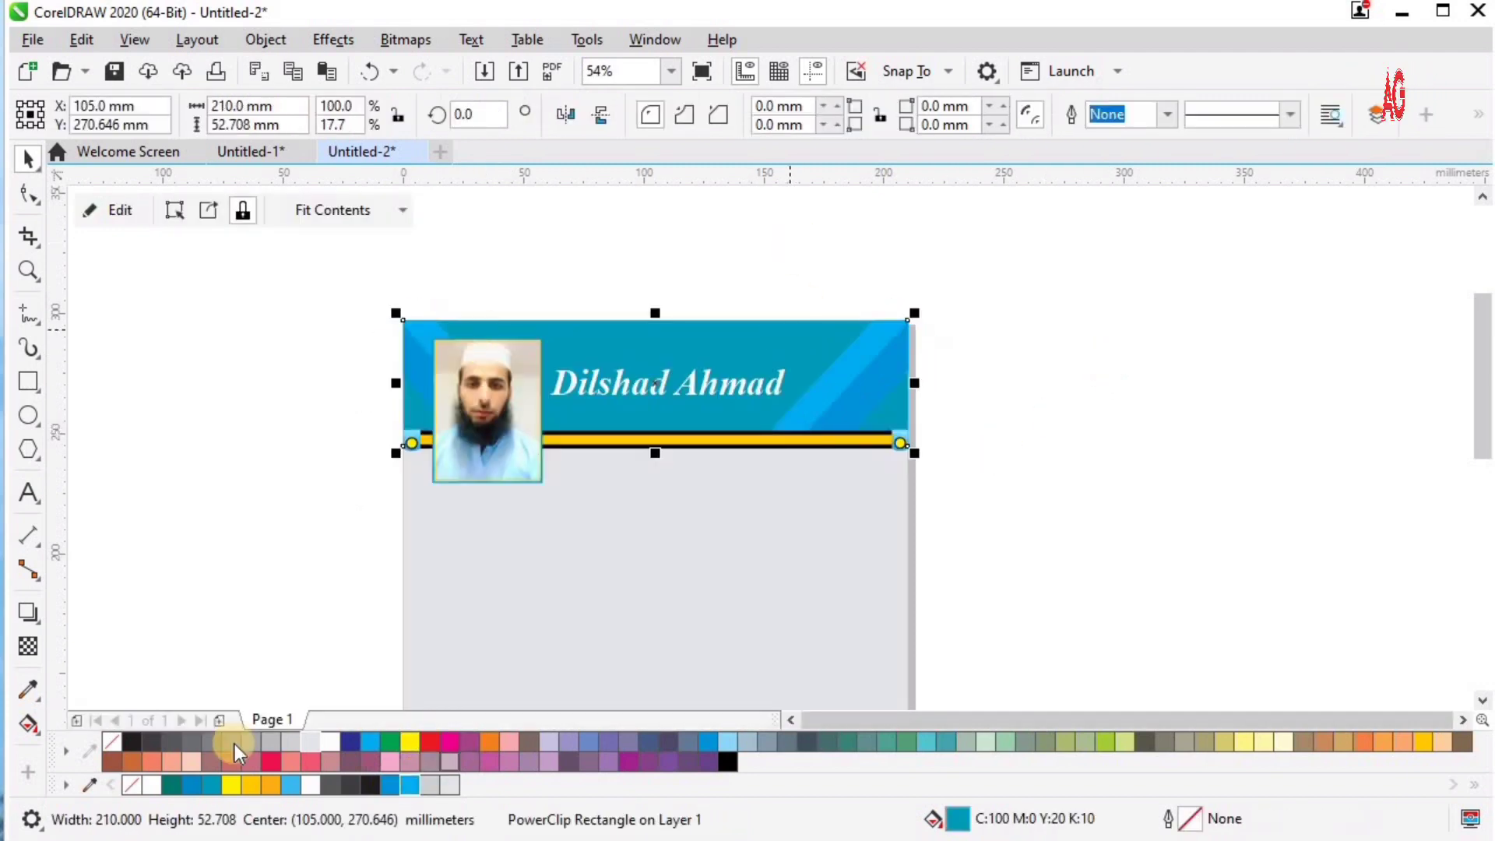
Step: Fill the yellow divider bar below the header with cyan, CMYK 100, 0, 0, 0
key(F2)
drag(267, 296, 1084, 536)
ctrl+click(933, 491)
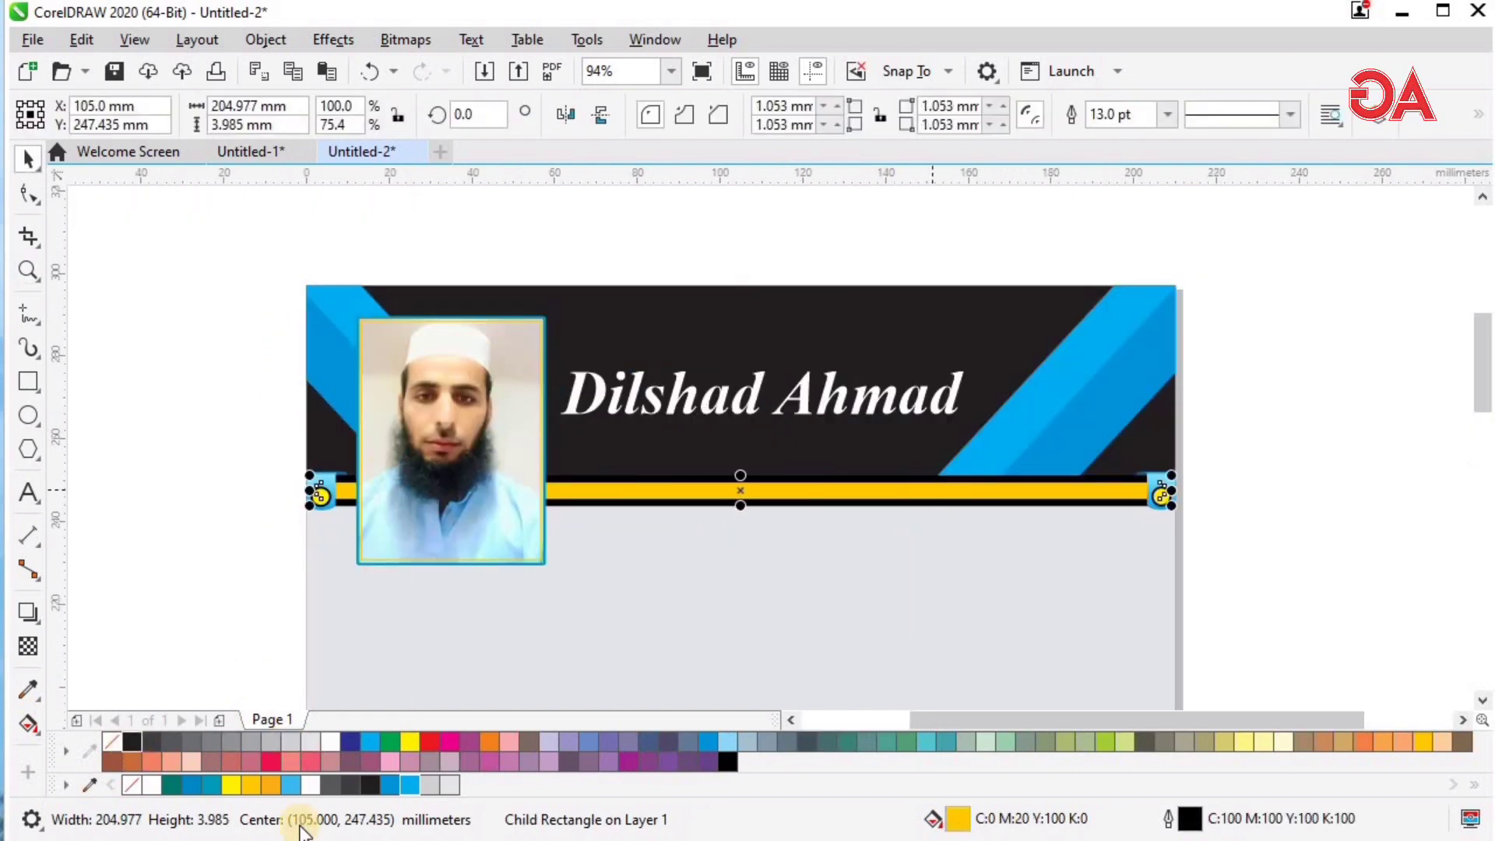
click(368, 745)
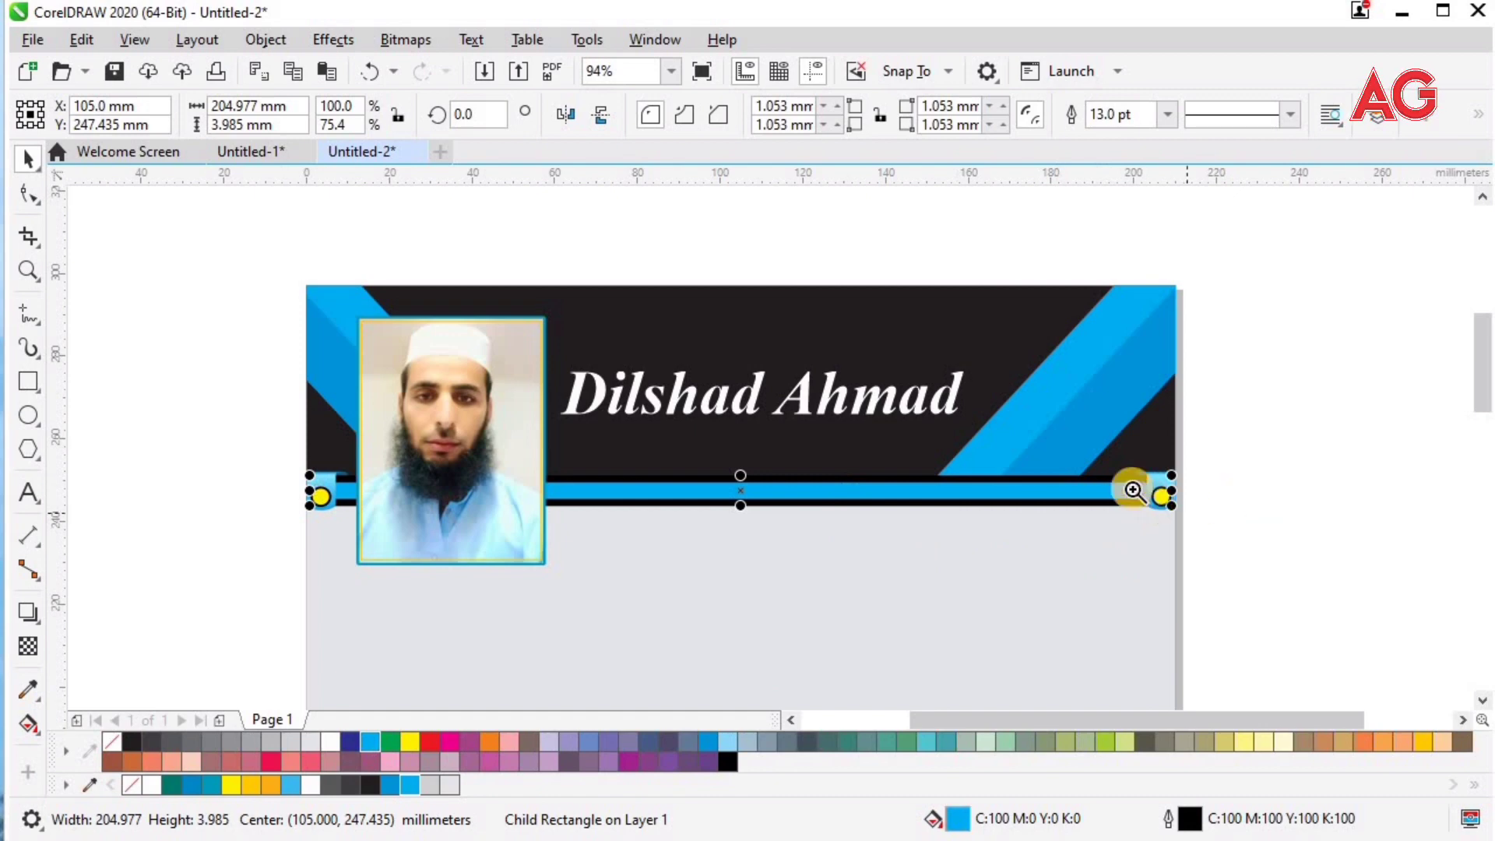
Step: Fill the circle on the right strap with deep yellow, CMYK 0, 20, 100, 0
key(z)
drag(1225, 538, 1113, 465)
ctrl+click(745, 418)
ctrl+click(744, 418)
ctrl+click(745, 418)
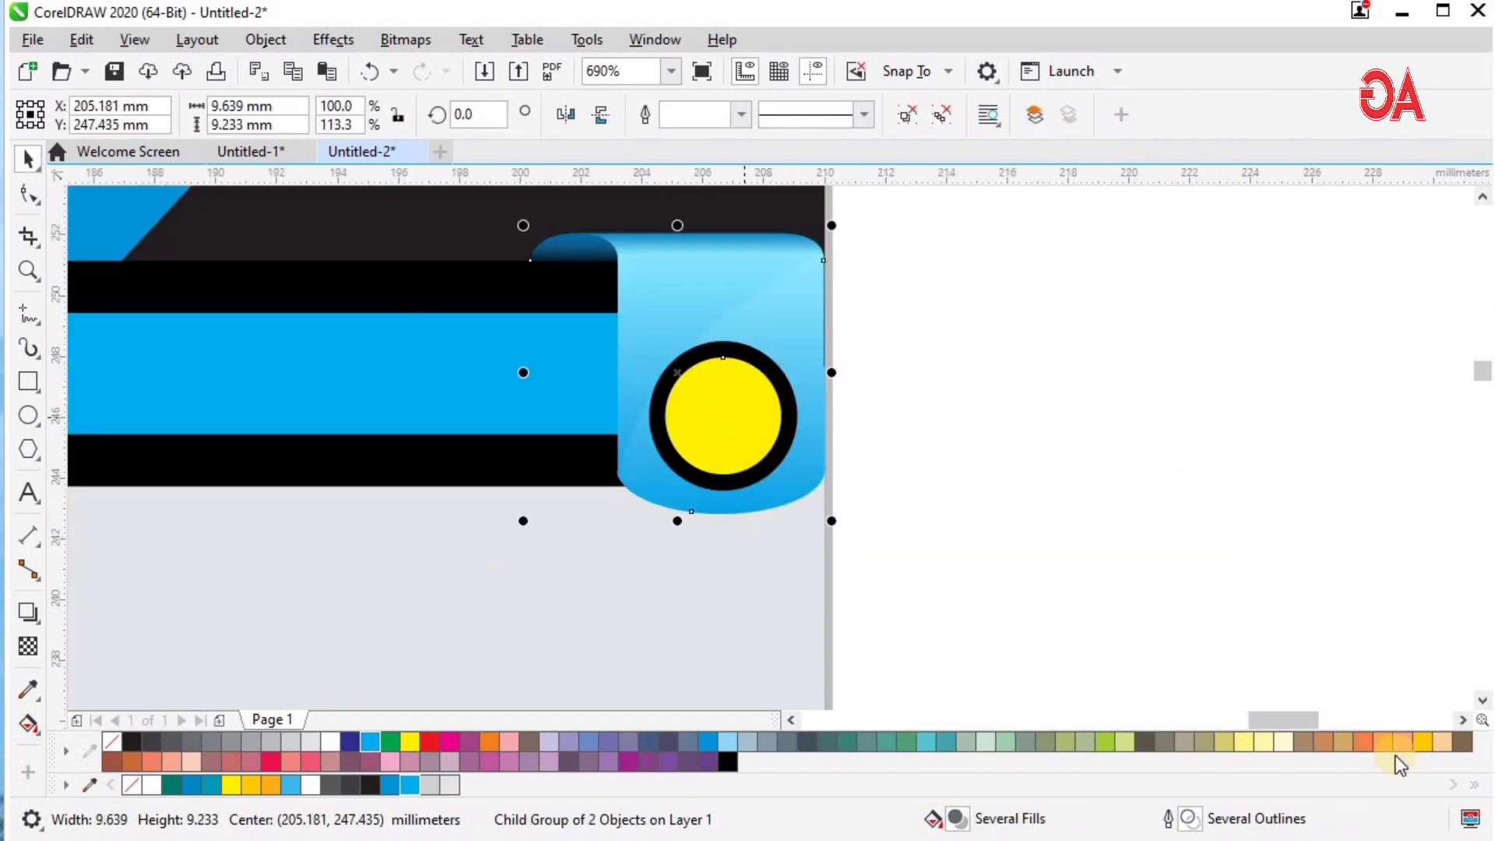
Step: Fill the circle on the left strap with the same deep yellow as the right one, and select the photo frame
key(F4)
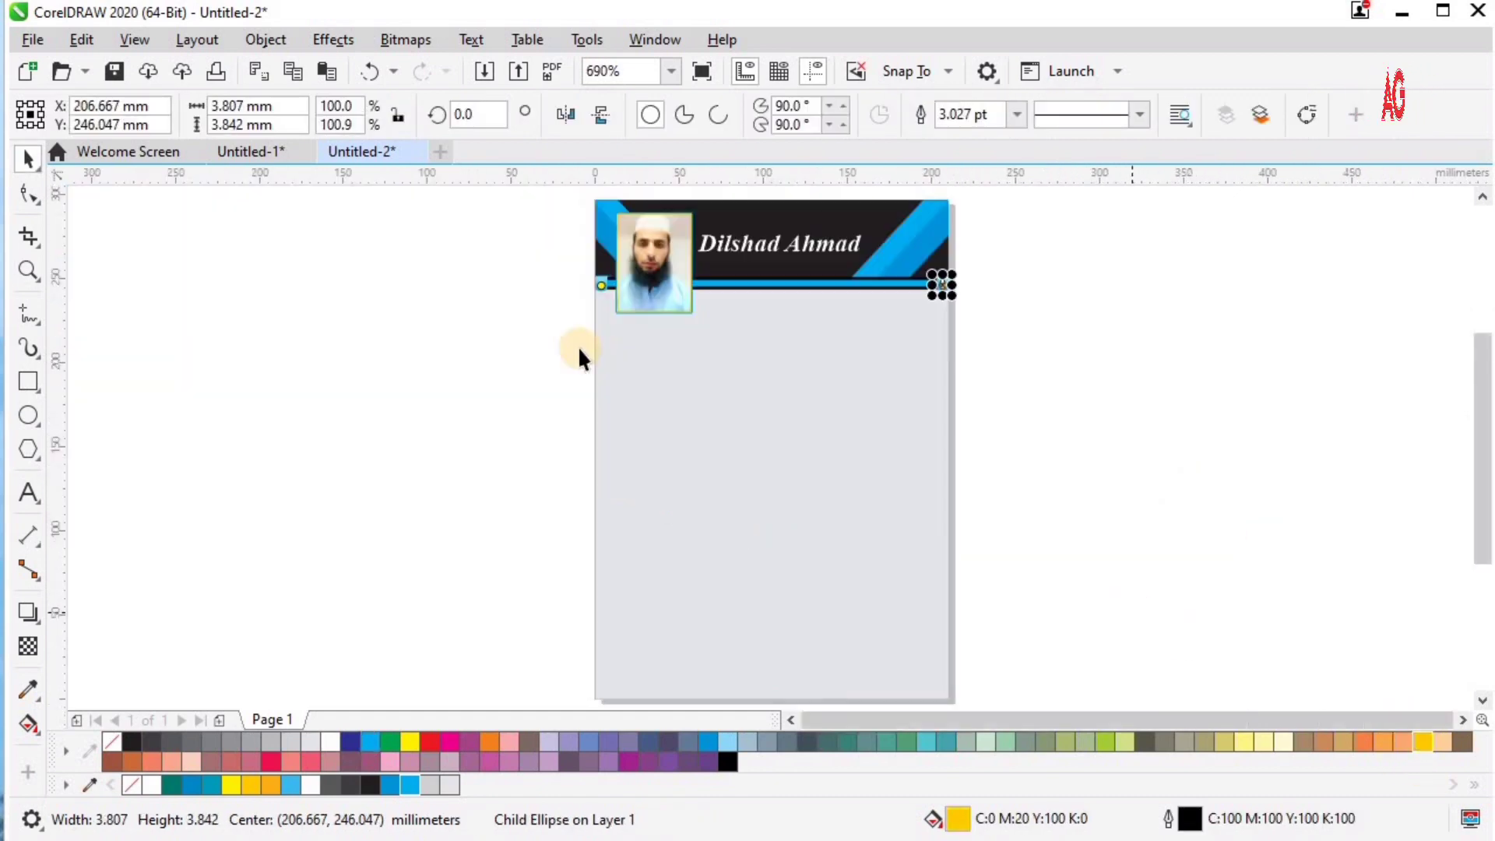
key(z)
drag(562, 264, 759, 344)
drag(288, 247, 584, 444)
key(space)
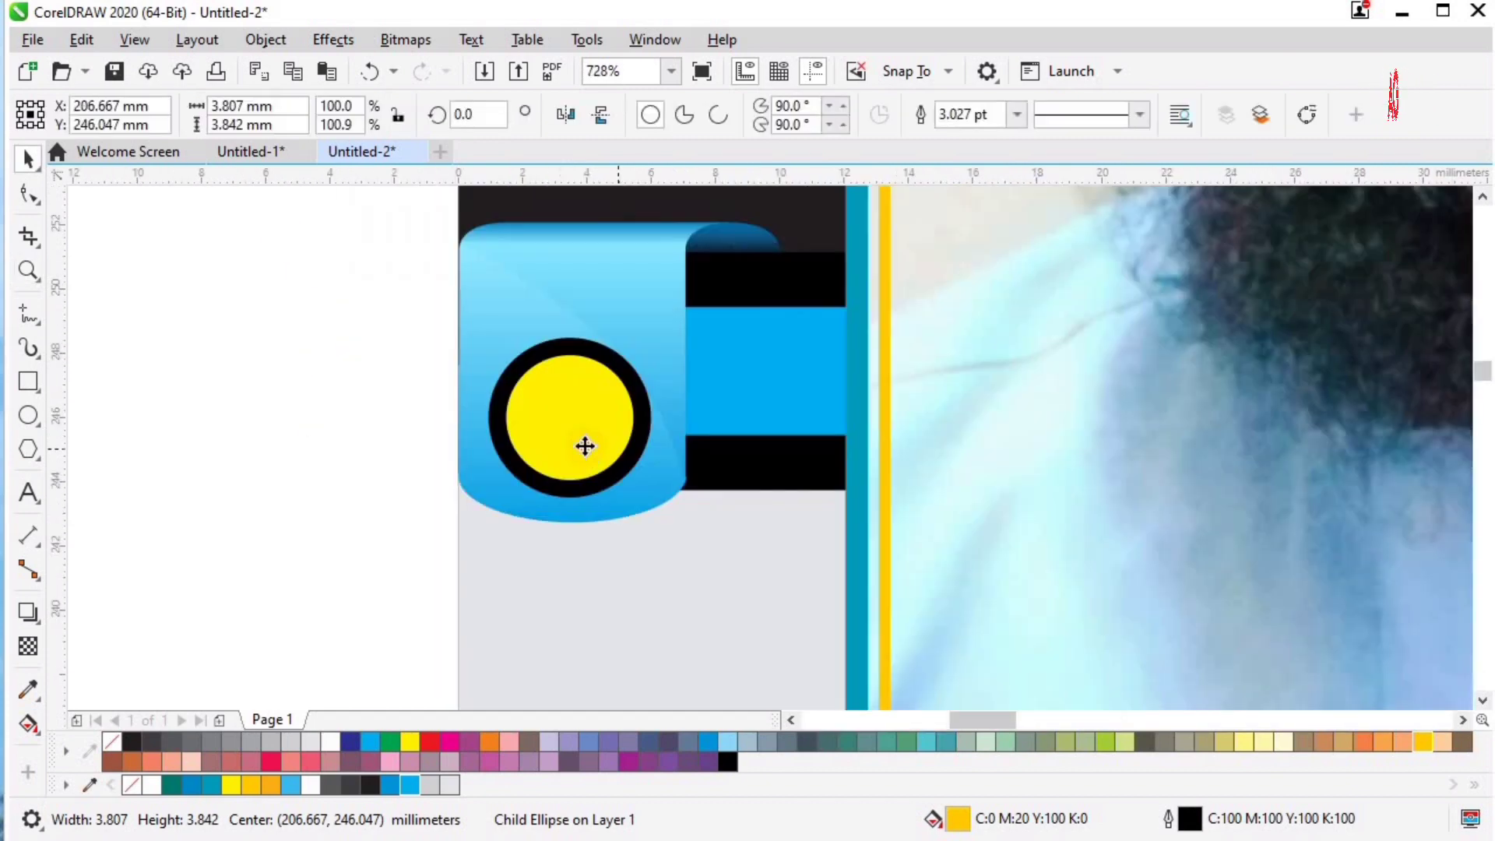
ctrl+click(584, 444)
key(Tab)
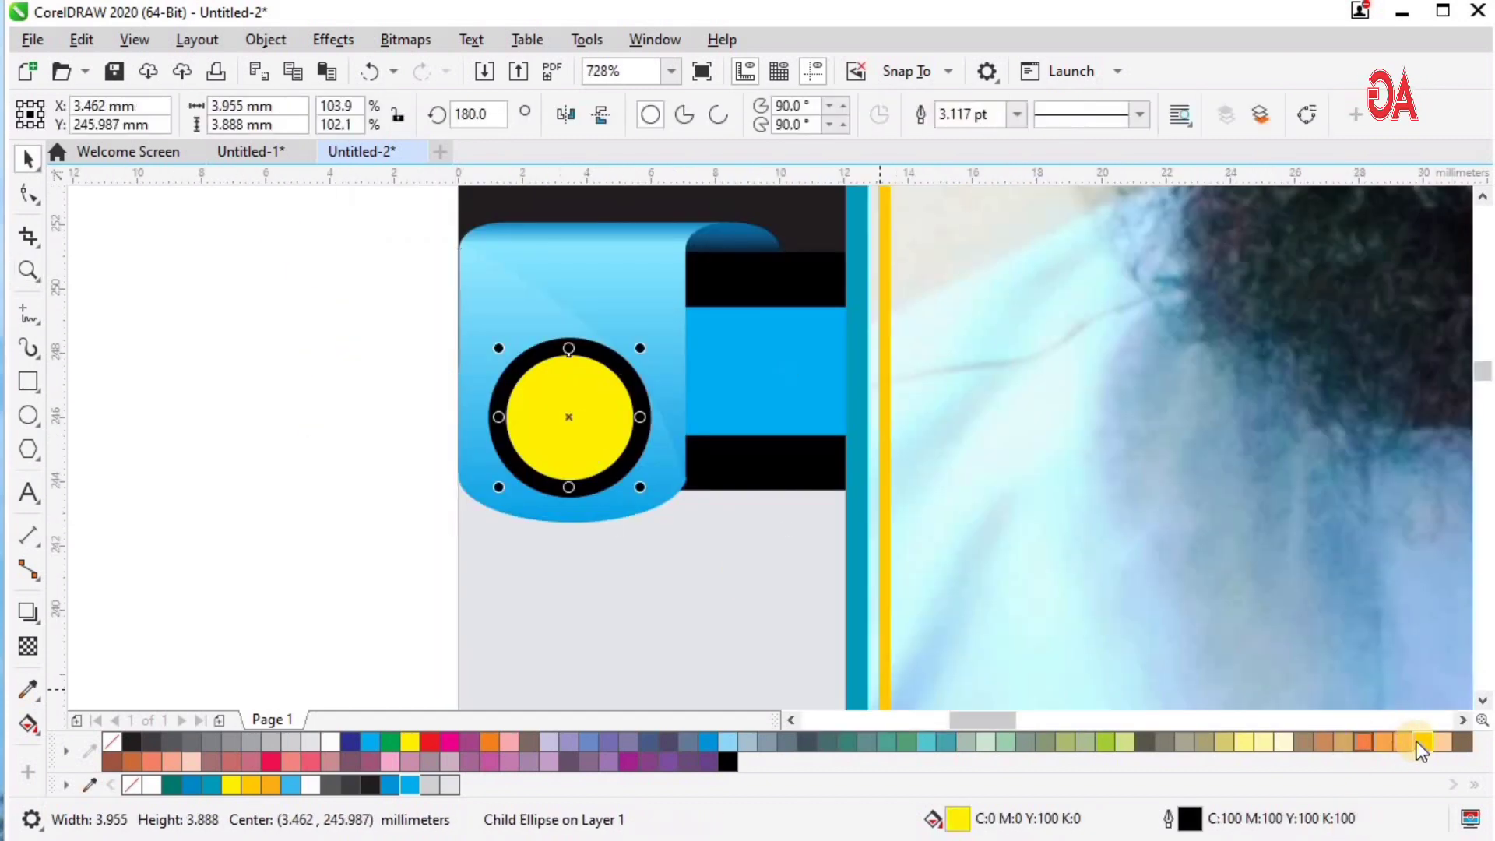
key(ctrl+z)
key(Tab)
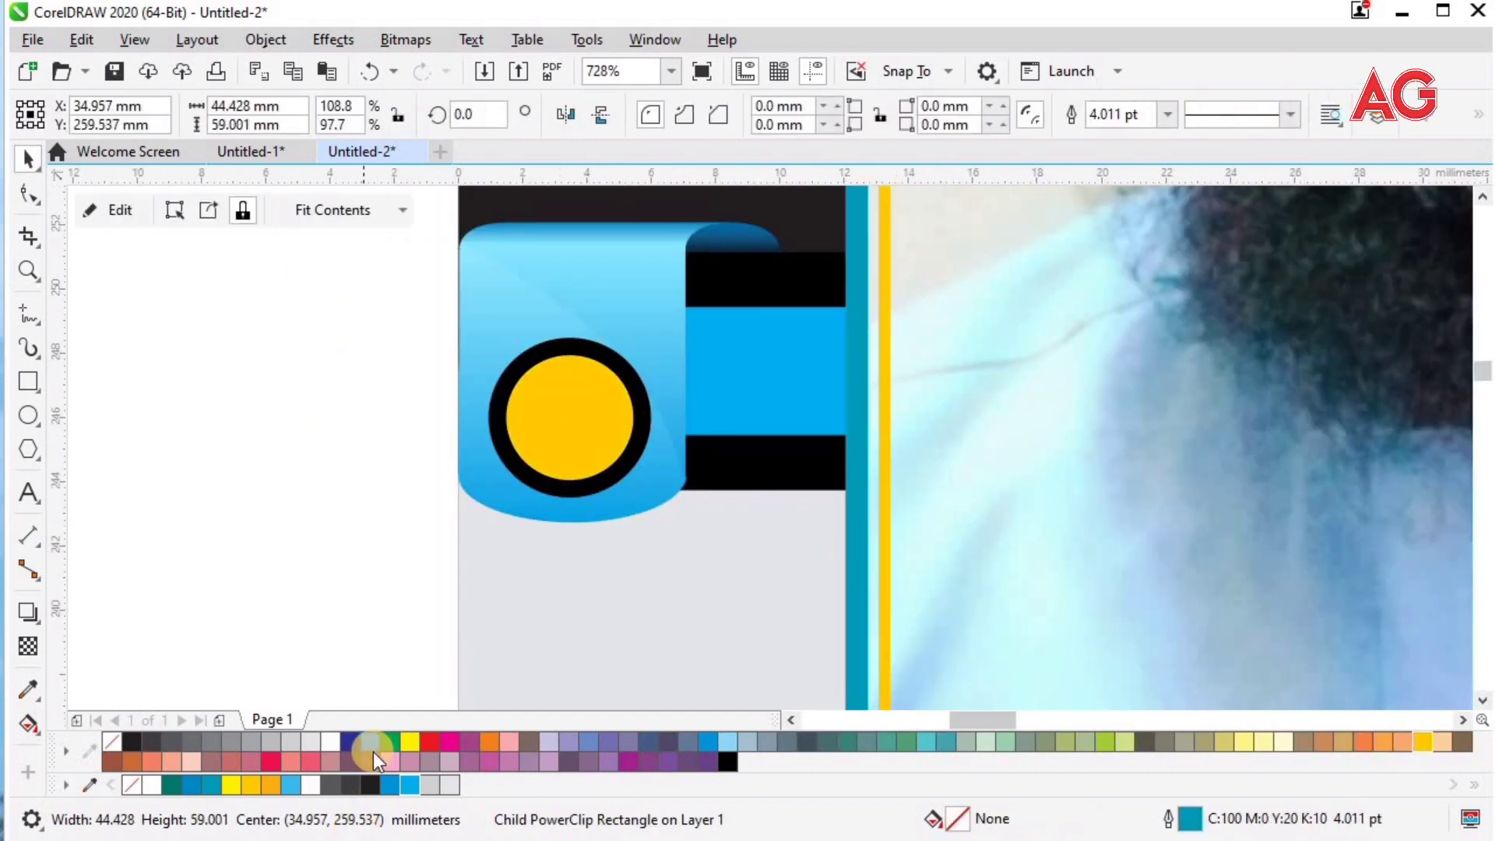
Step: Change the photo frame's outline colour to cyan and deselect the frame
key(F4)
key(F2)
drag(547, 307, 847, 124)
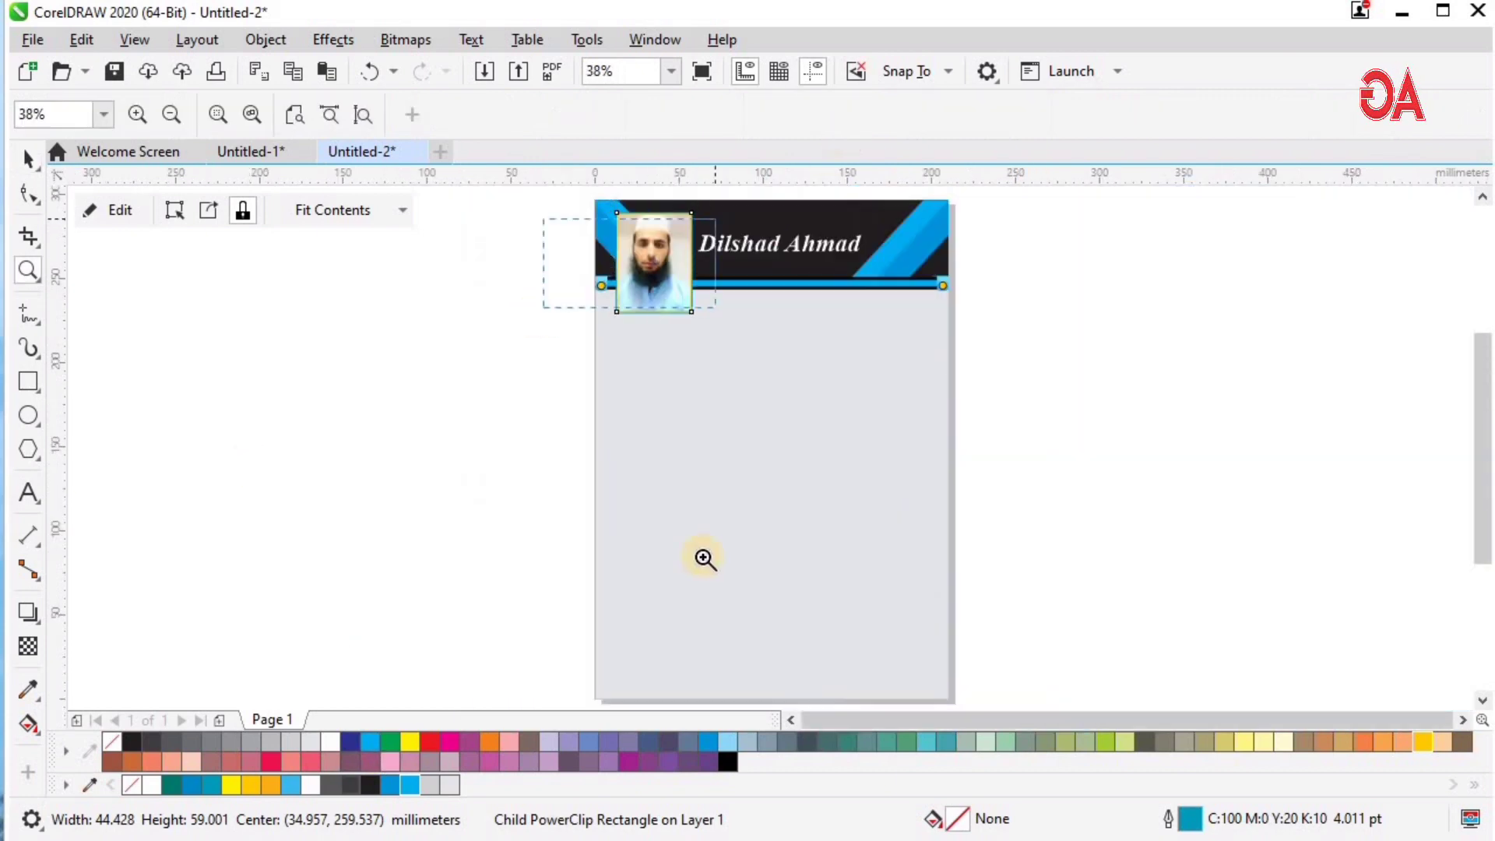
right_click(392, 783)
key(z)
drag(452, 410, 834, 561)
key(space)
right_click(410, 784)
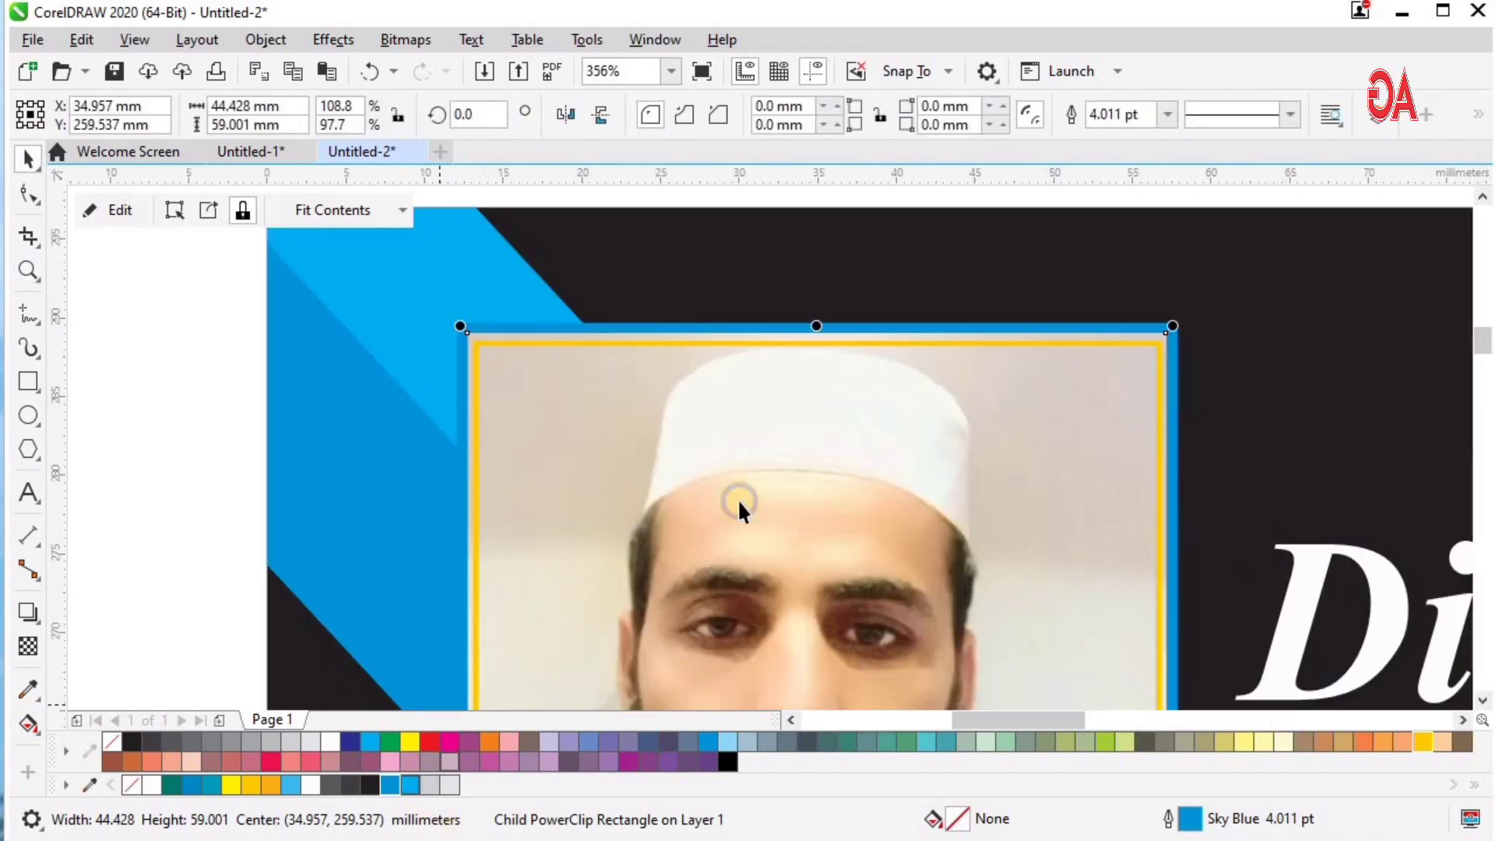
key(shift+F4)
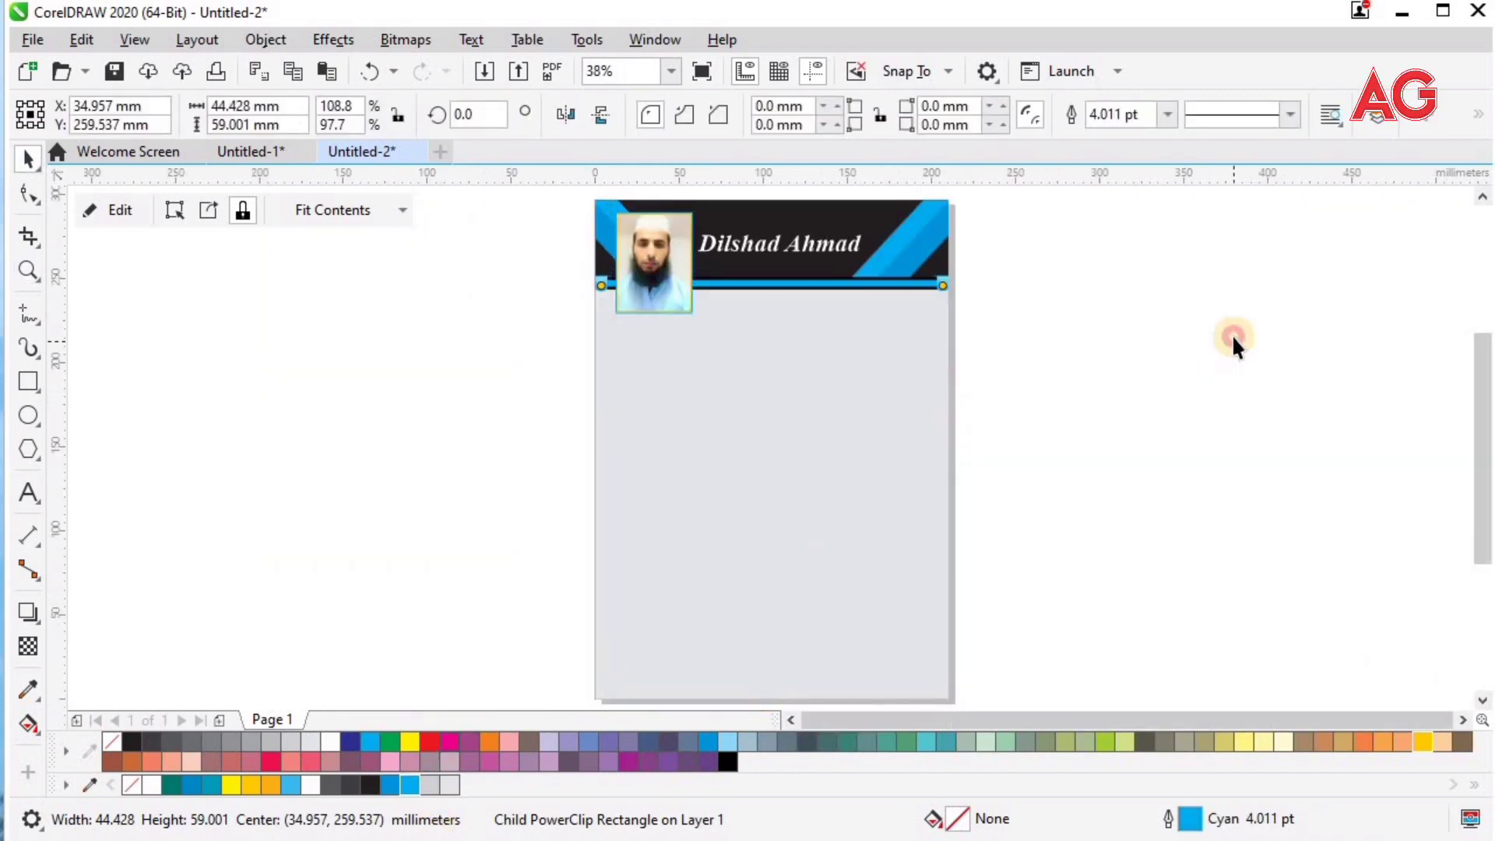
click(1232, 335)
Step: Draw a rectangle about 102 mm wide and 29 mm high in the page's bottom-left corner
key(z)
drag(896, 635, 508, 488)
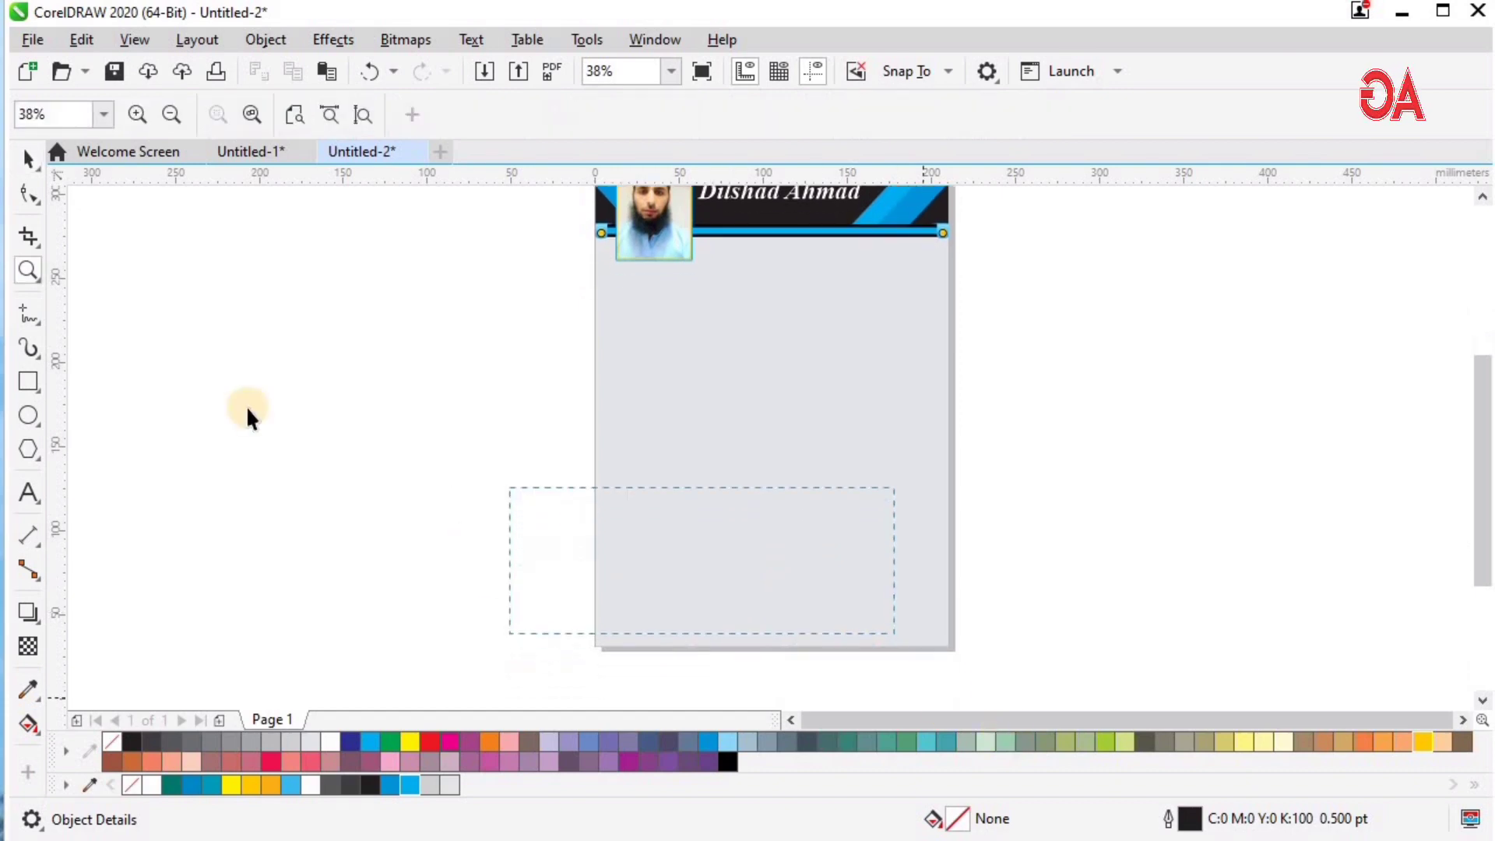
click(29, 381)
click(620, 441)
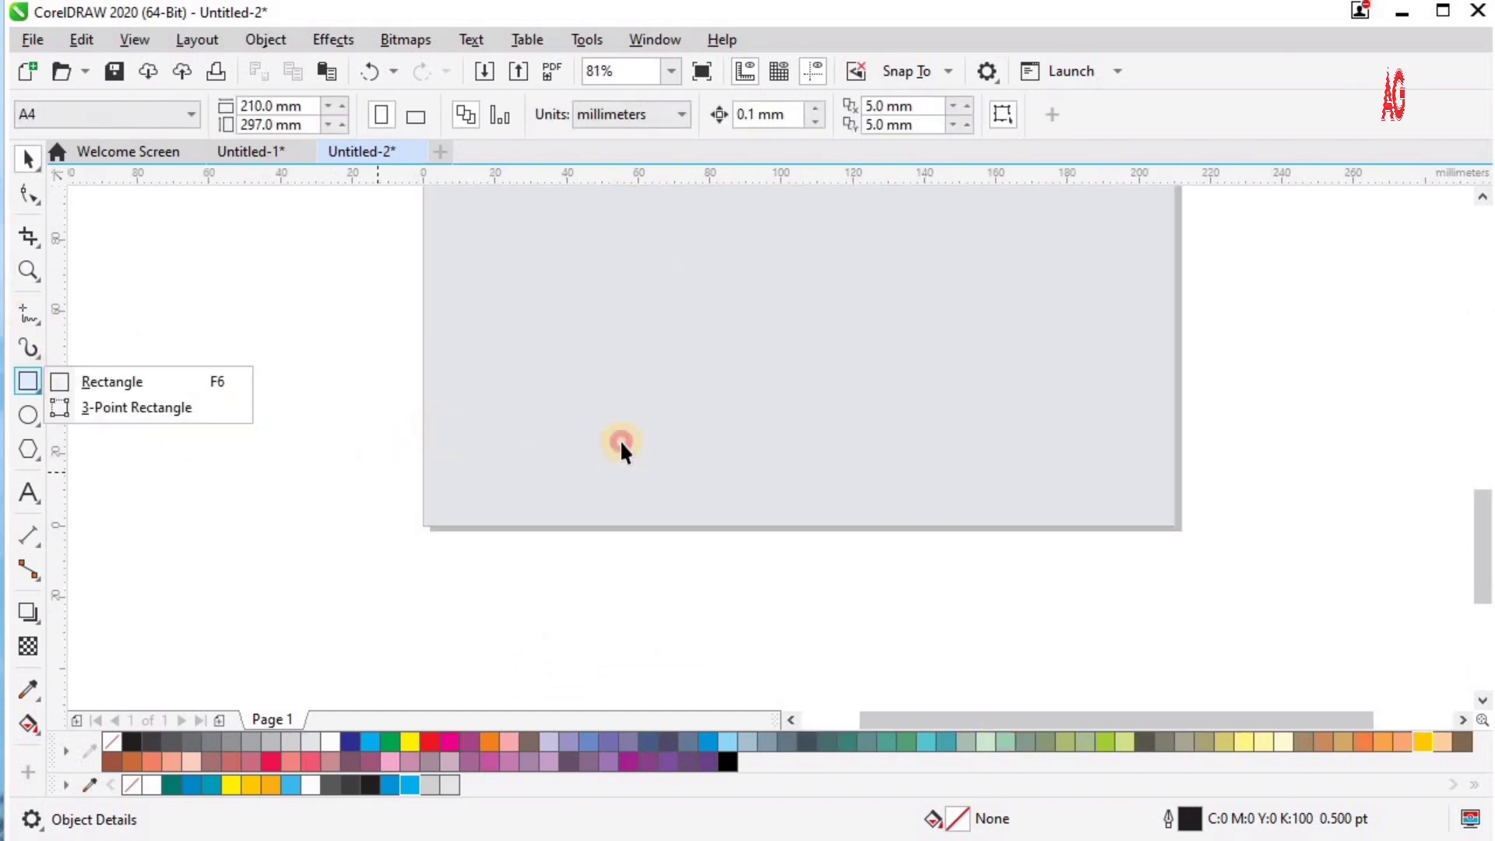
click(36, 382)
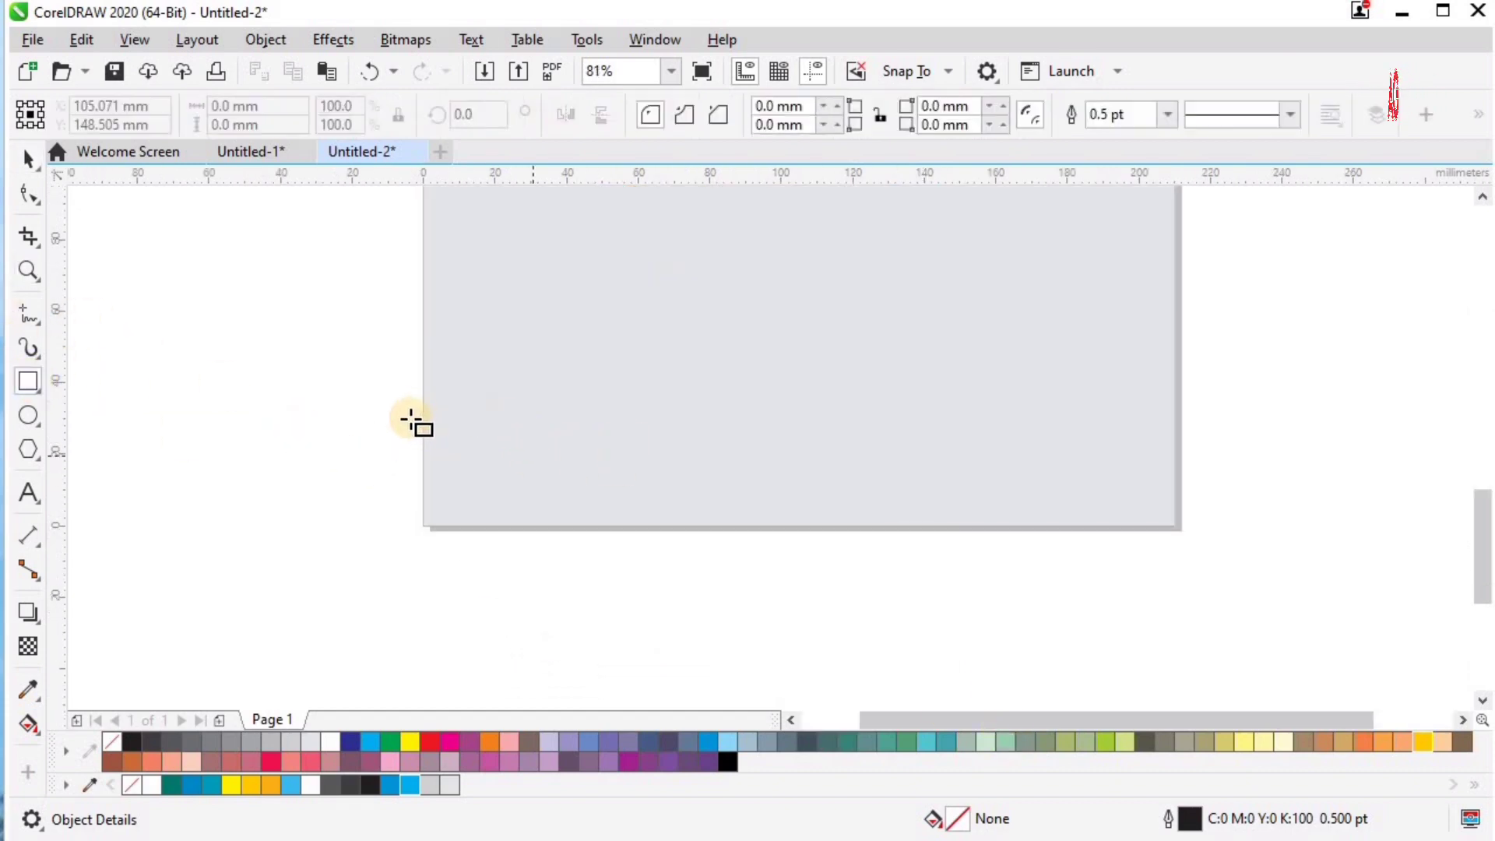
mouse_move(423, 426)
mouse_down()
mouse_move(600, 524)
mouse_move(804, 528)
mouse_move(791, 527)
mouse_up()
Step: Reduce the footer rectangle's height to about 24 mm and align its left edge with the page background
key(z)
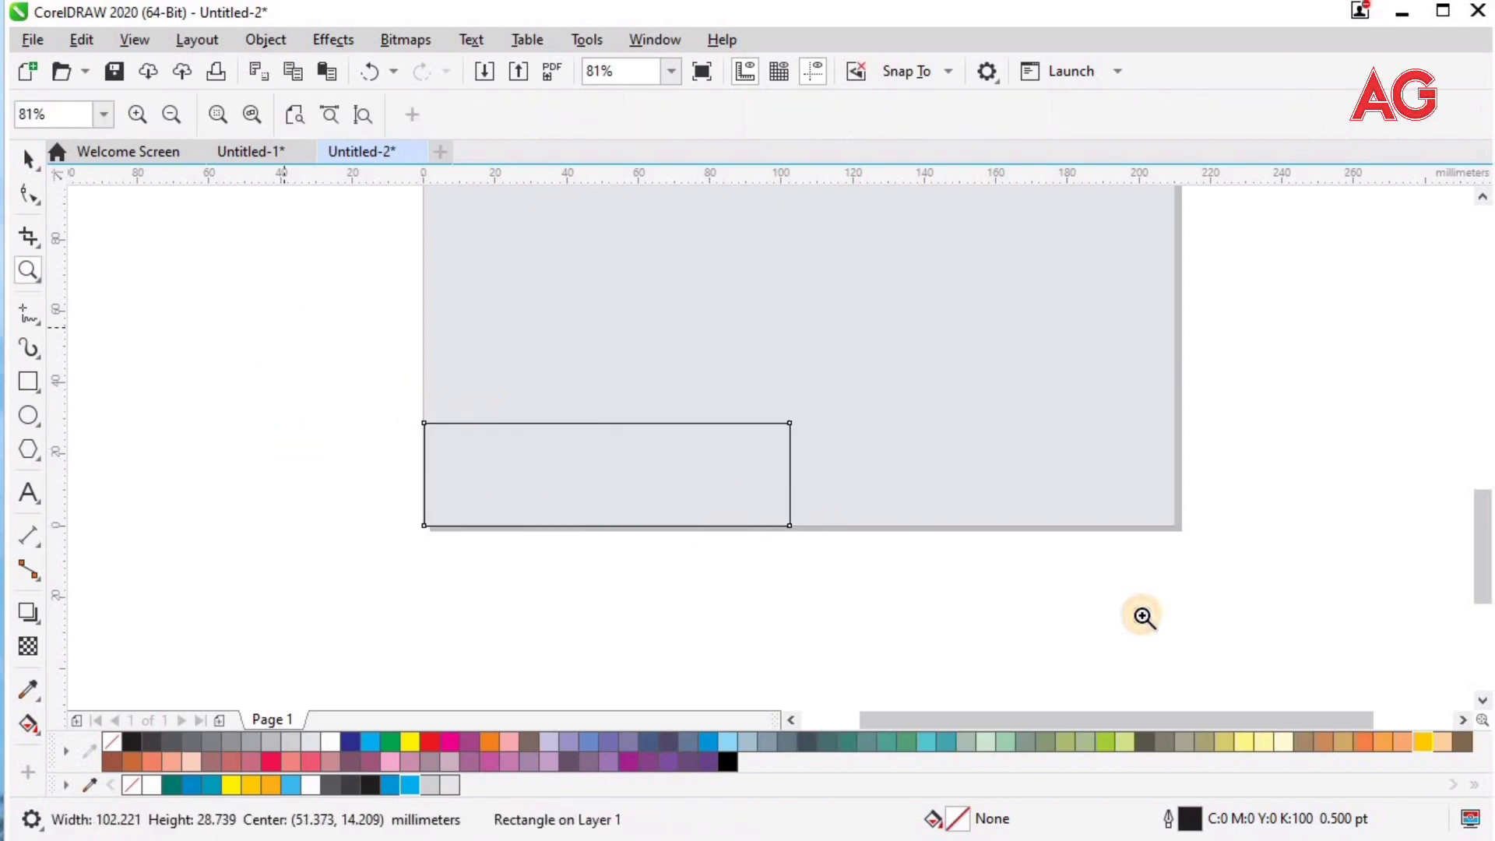
click(644, 439)
key(space)
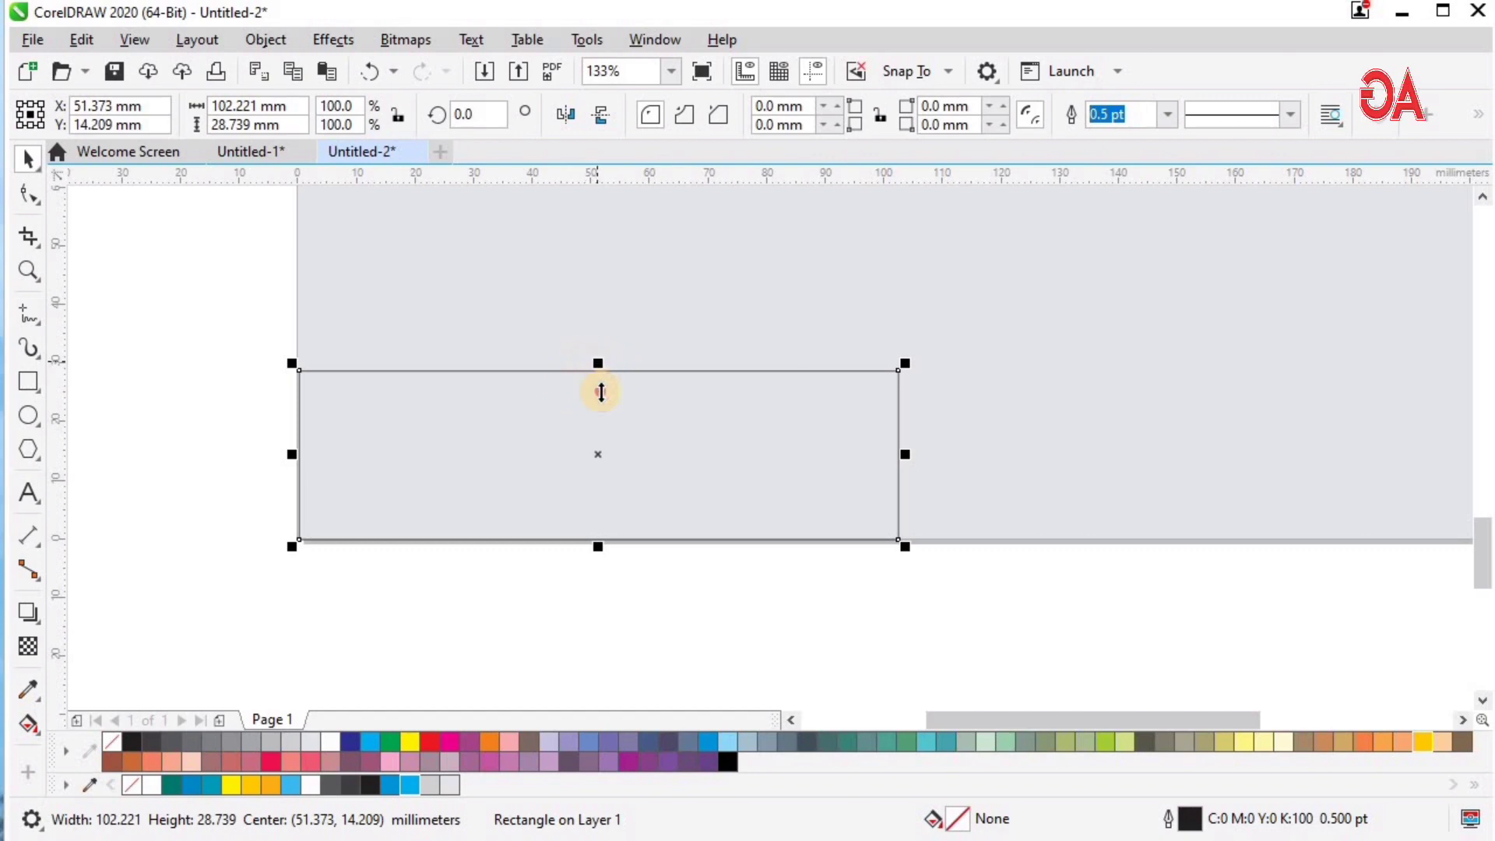
drag(601, 391, 989, 456)
shift+click(990, 456)
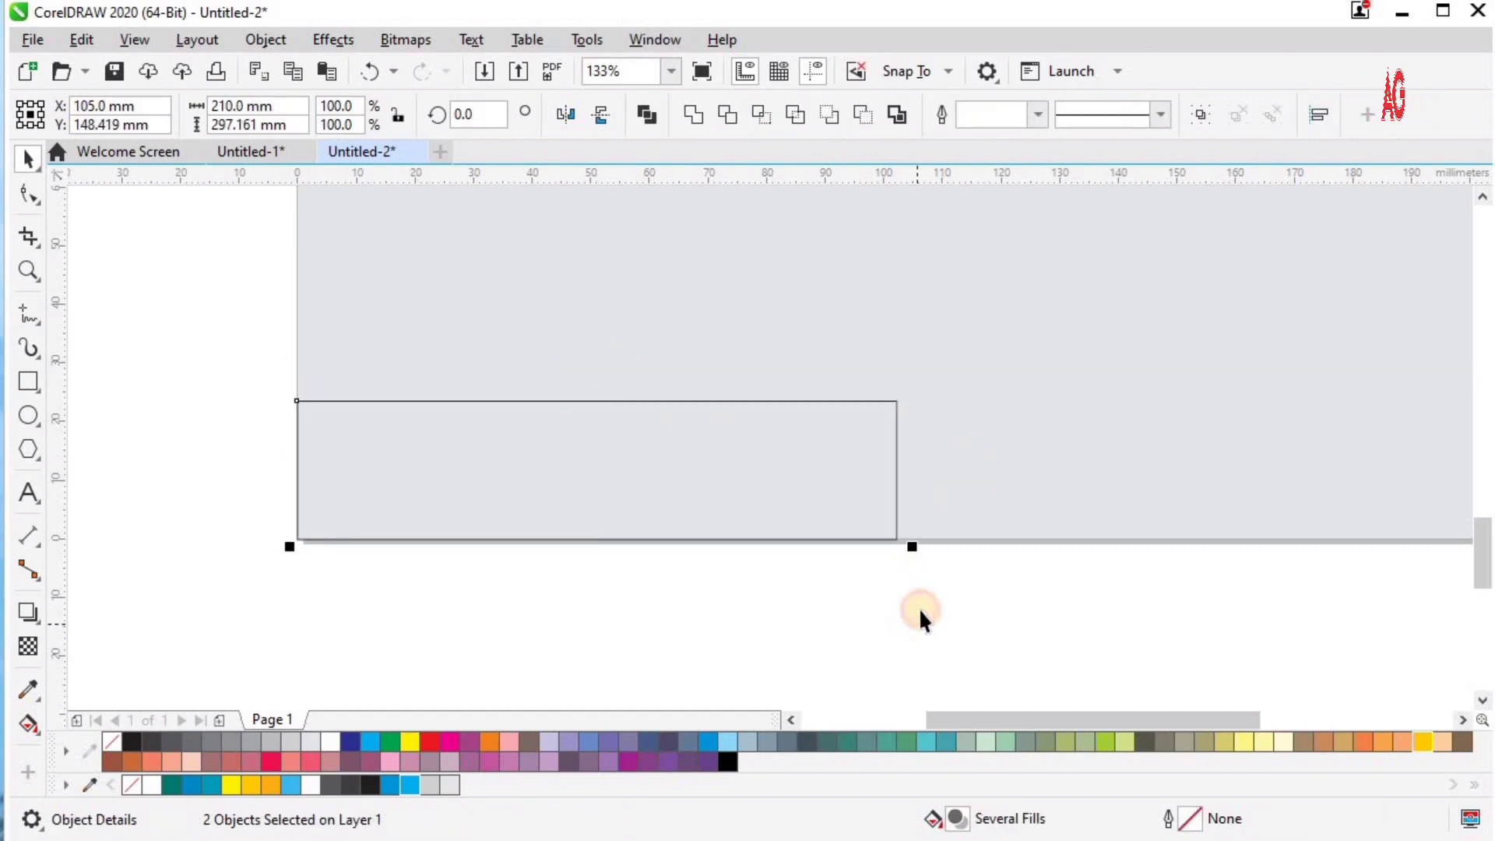
Step: Narrow the footer rectangle to about 93 mm by moving its right edge inward
key(z)
key(F3)
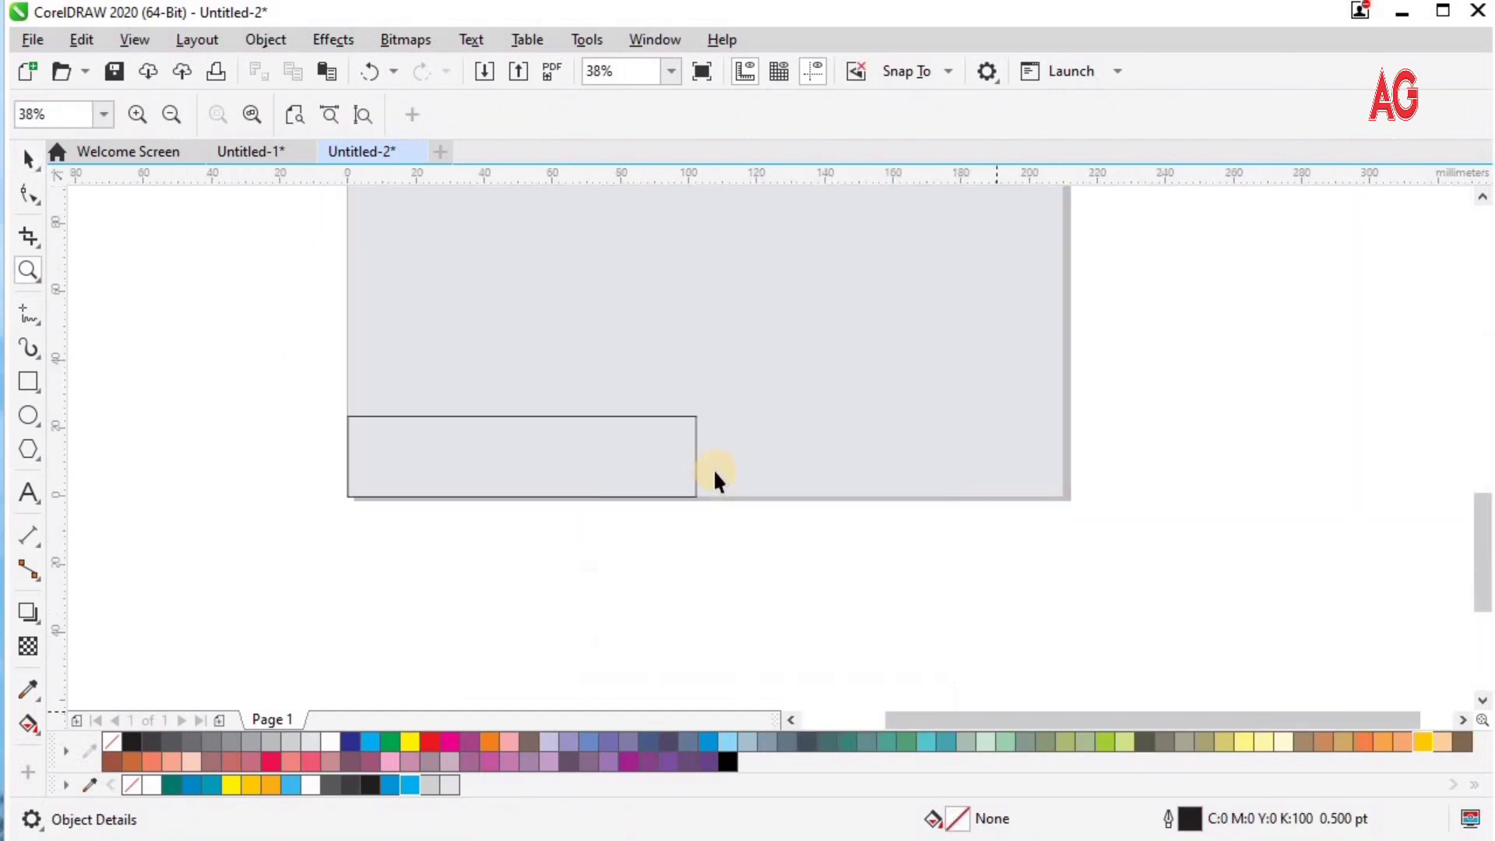
key(space)
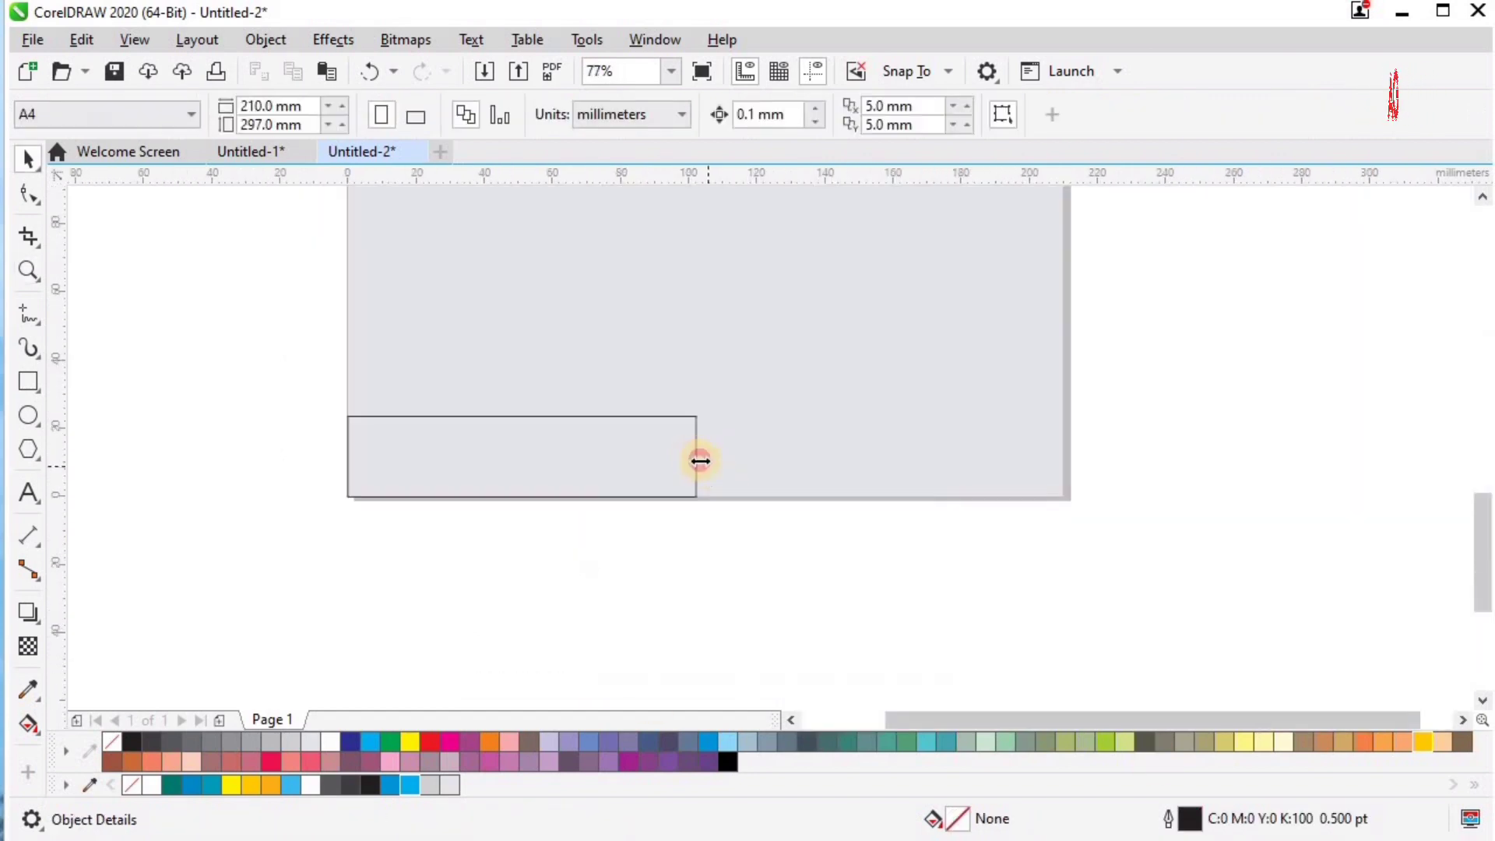
click(698, 460)
drag(704, 458, 668, 460)
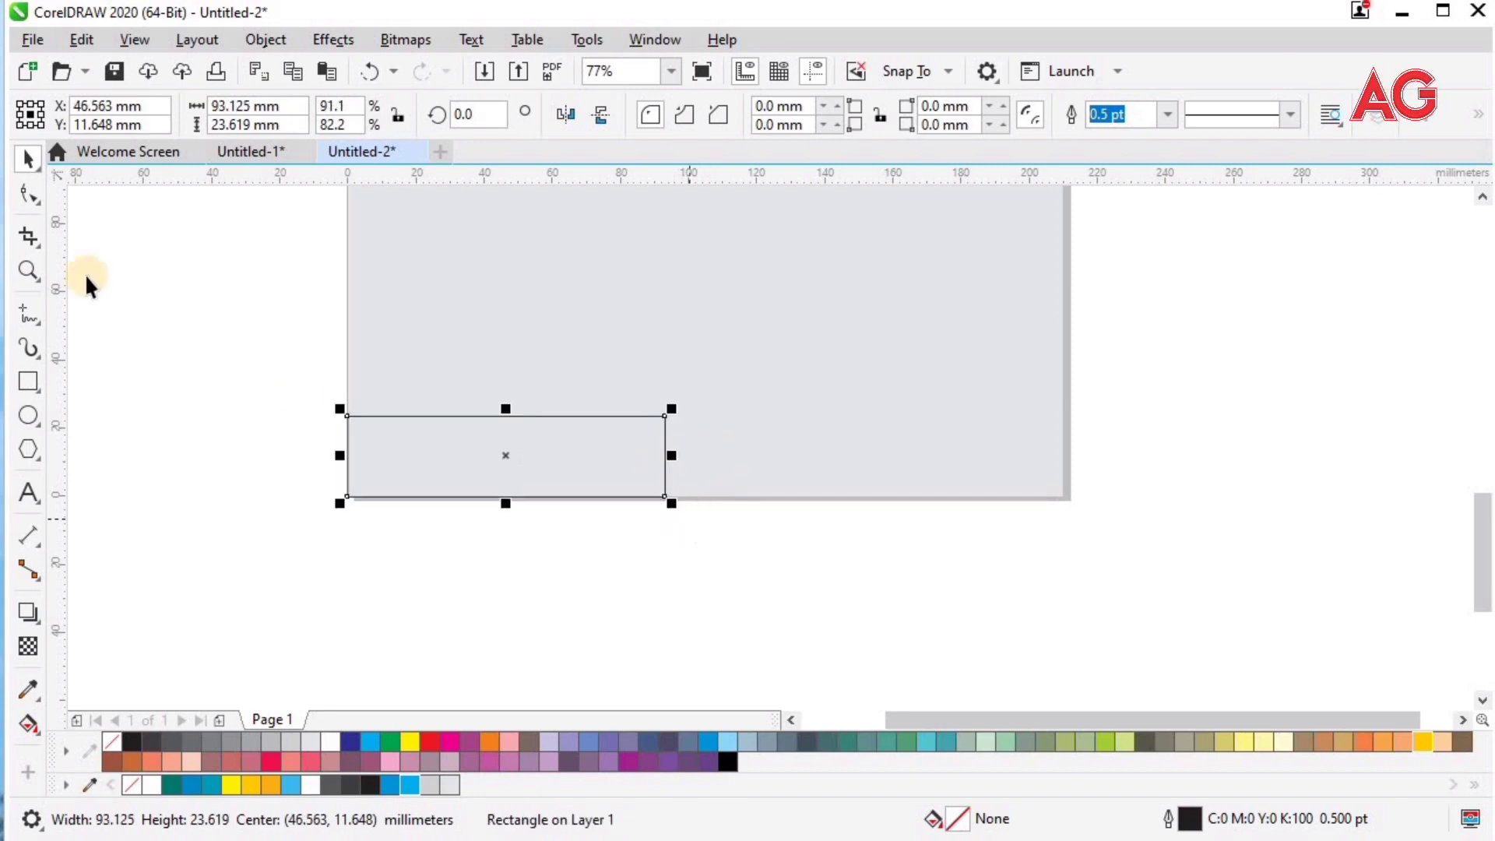
Step: Convert the footer rectangle to curves and delete its upper-right node to form a right triangle
click(29, 194)
right_click(514, 491)
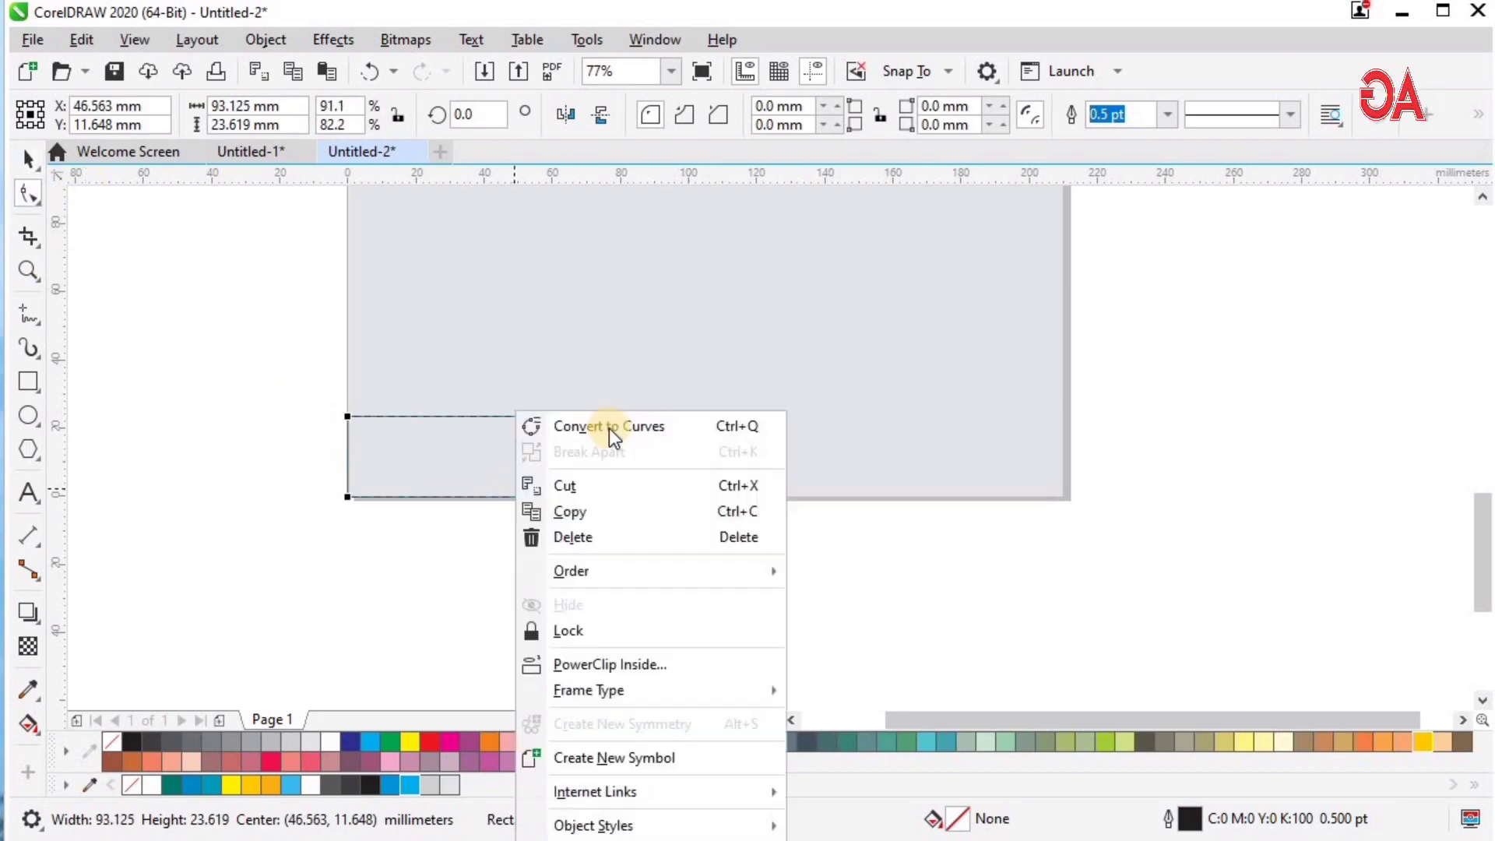
click(609, 427)
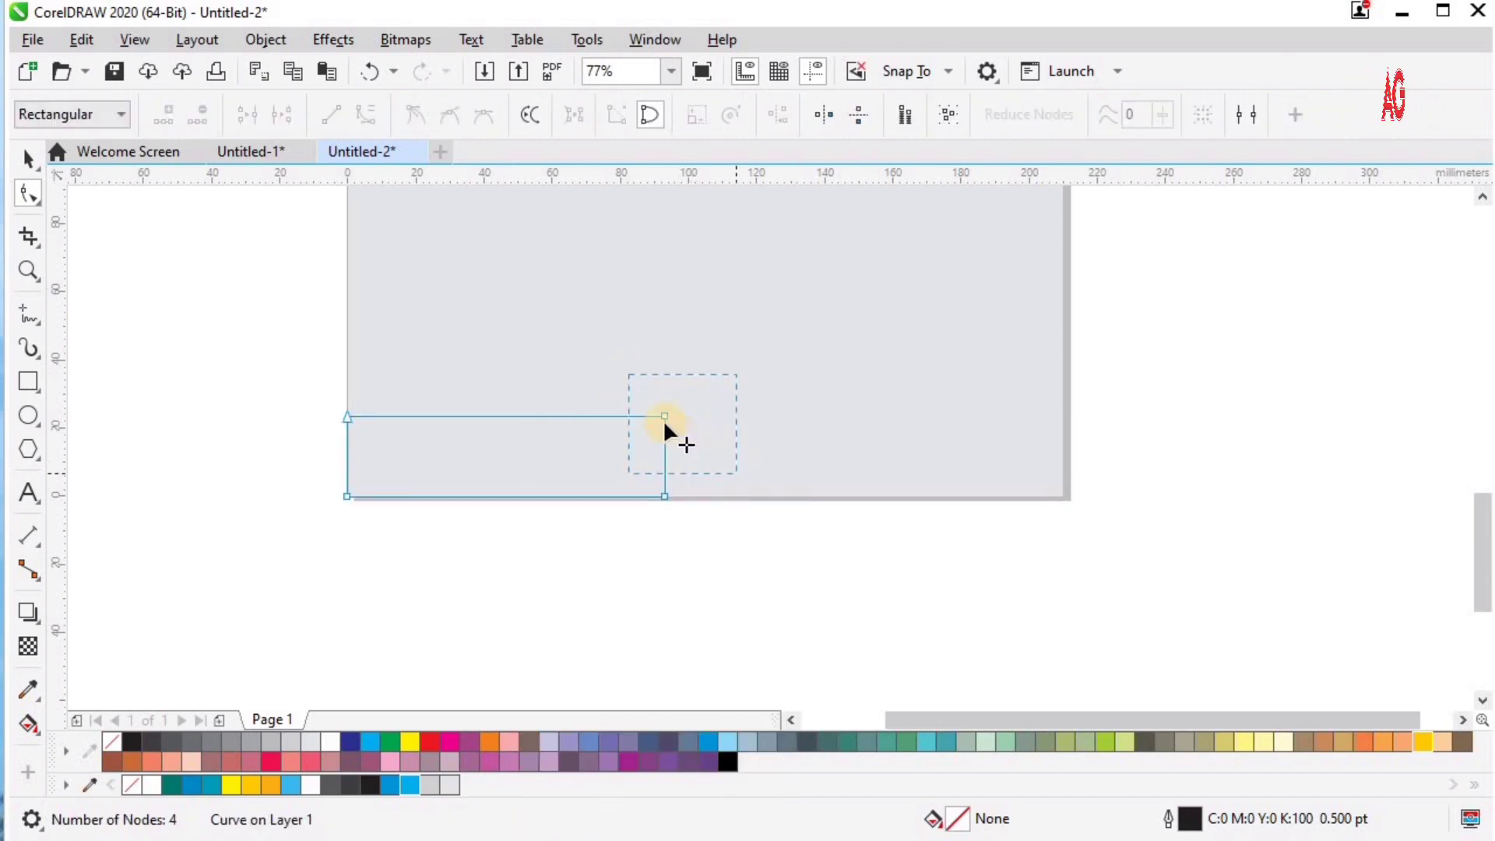
drag(664, 427, 665, 419)
right_click(666, 419)
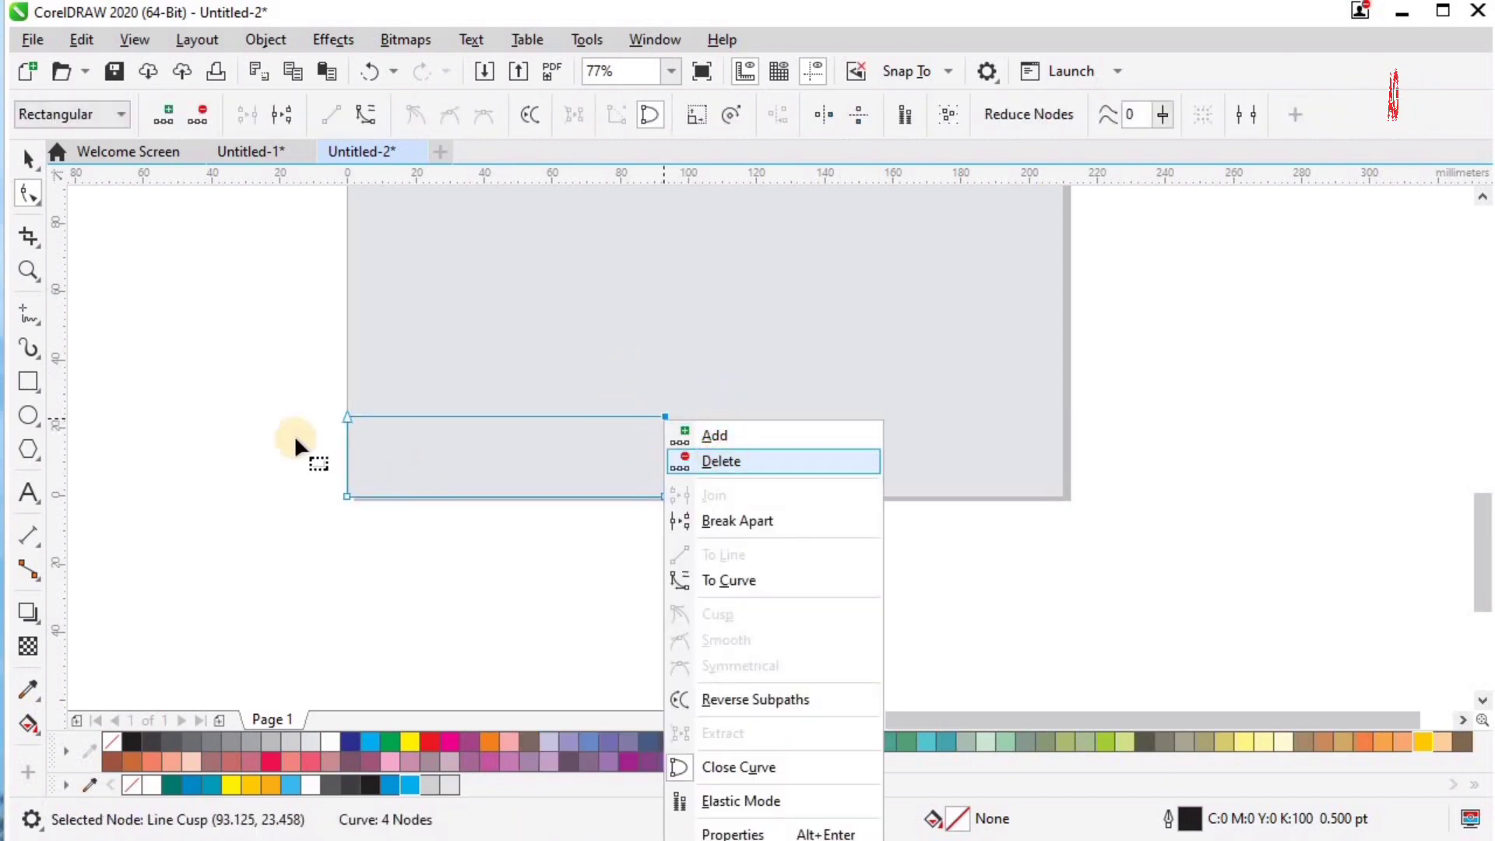
click(718, 460)
Step: Fill the footer triangle with Sky Blue and remove its outline
key(space)
key(F2)
drag(256, 348, 937, 621)
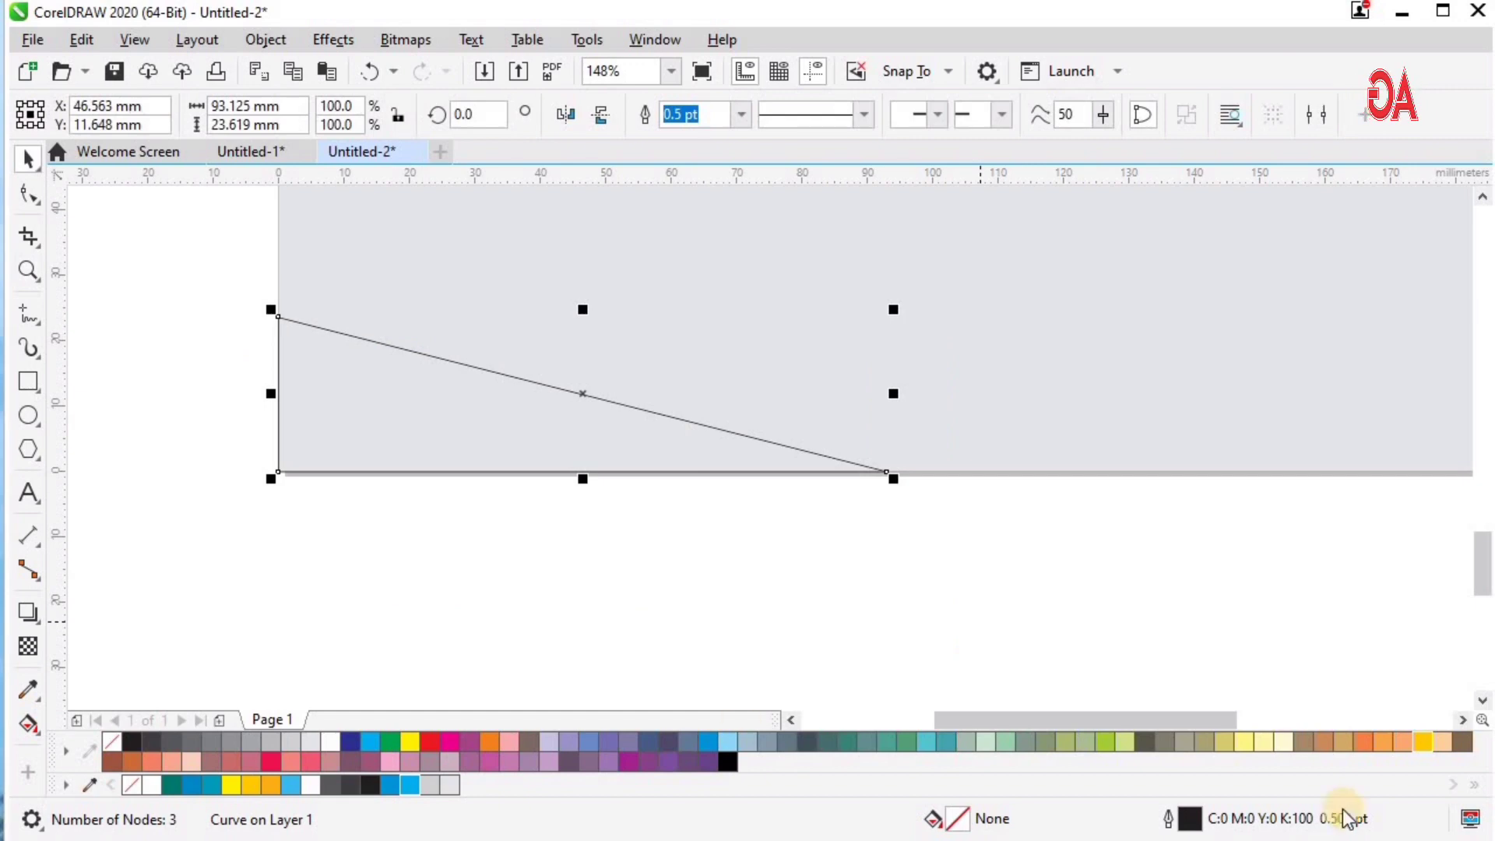
click(394, 791)
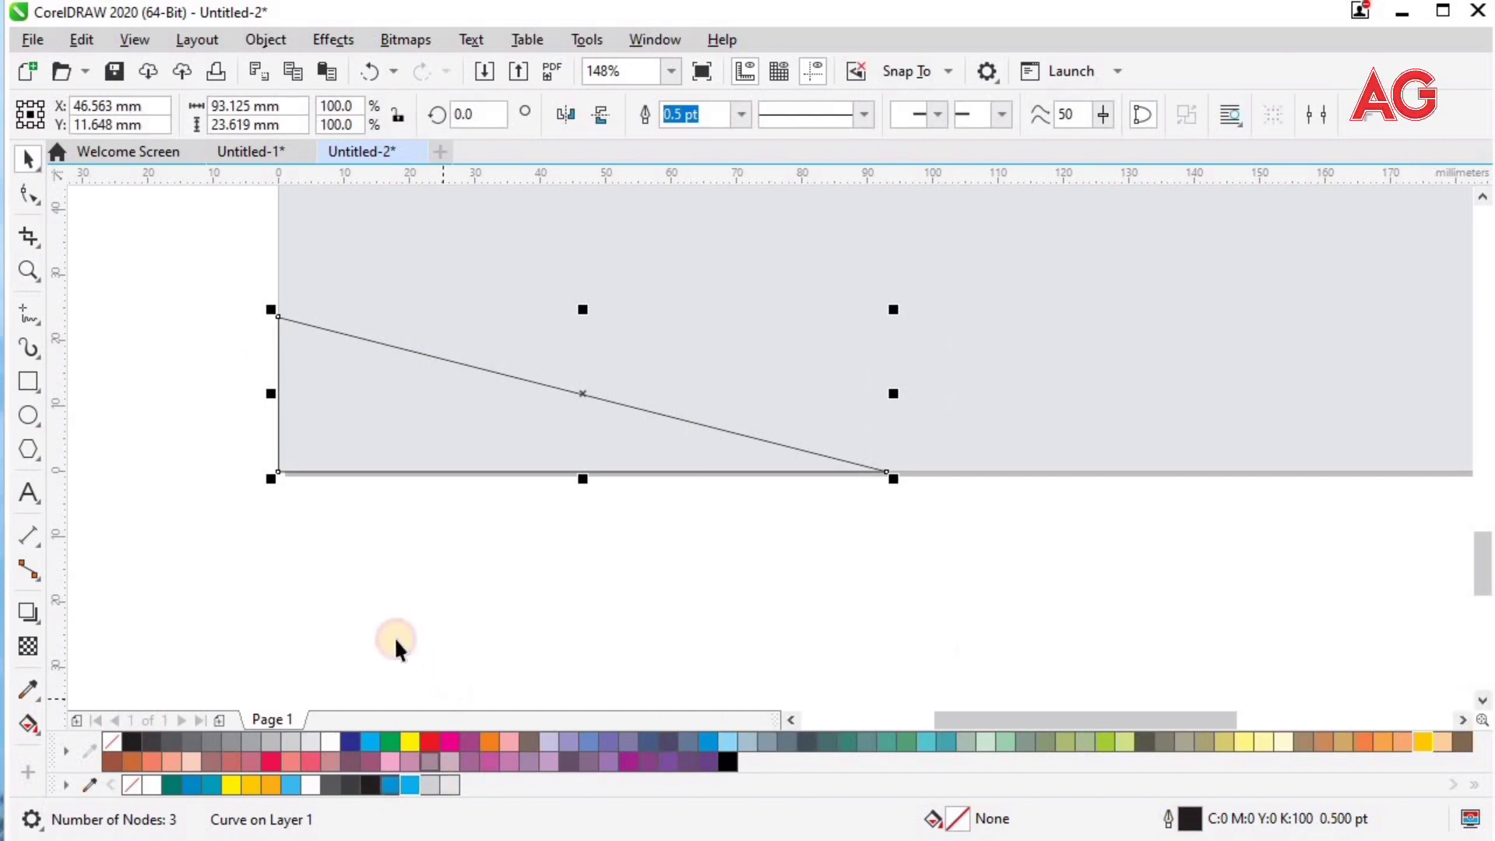
right_click(110, 743)
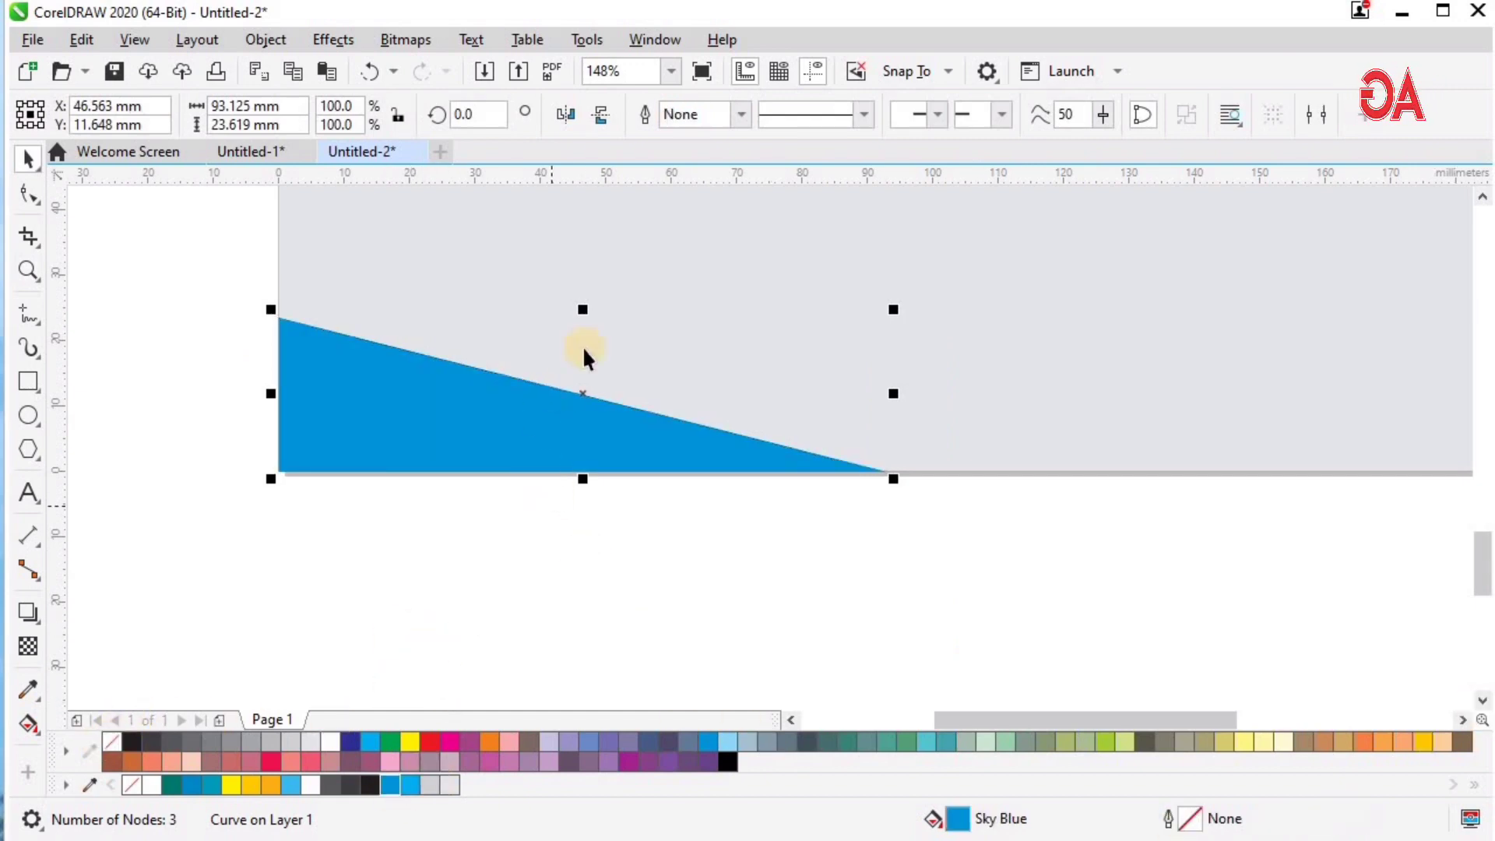
Step: Add a copy of the triangle squashed to about 12 mm high, filled Sky Blue, and recolour the taller triangle cyan
drag(584, 309, 580, 381)
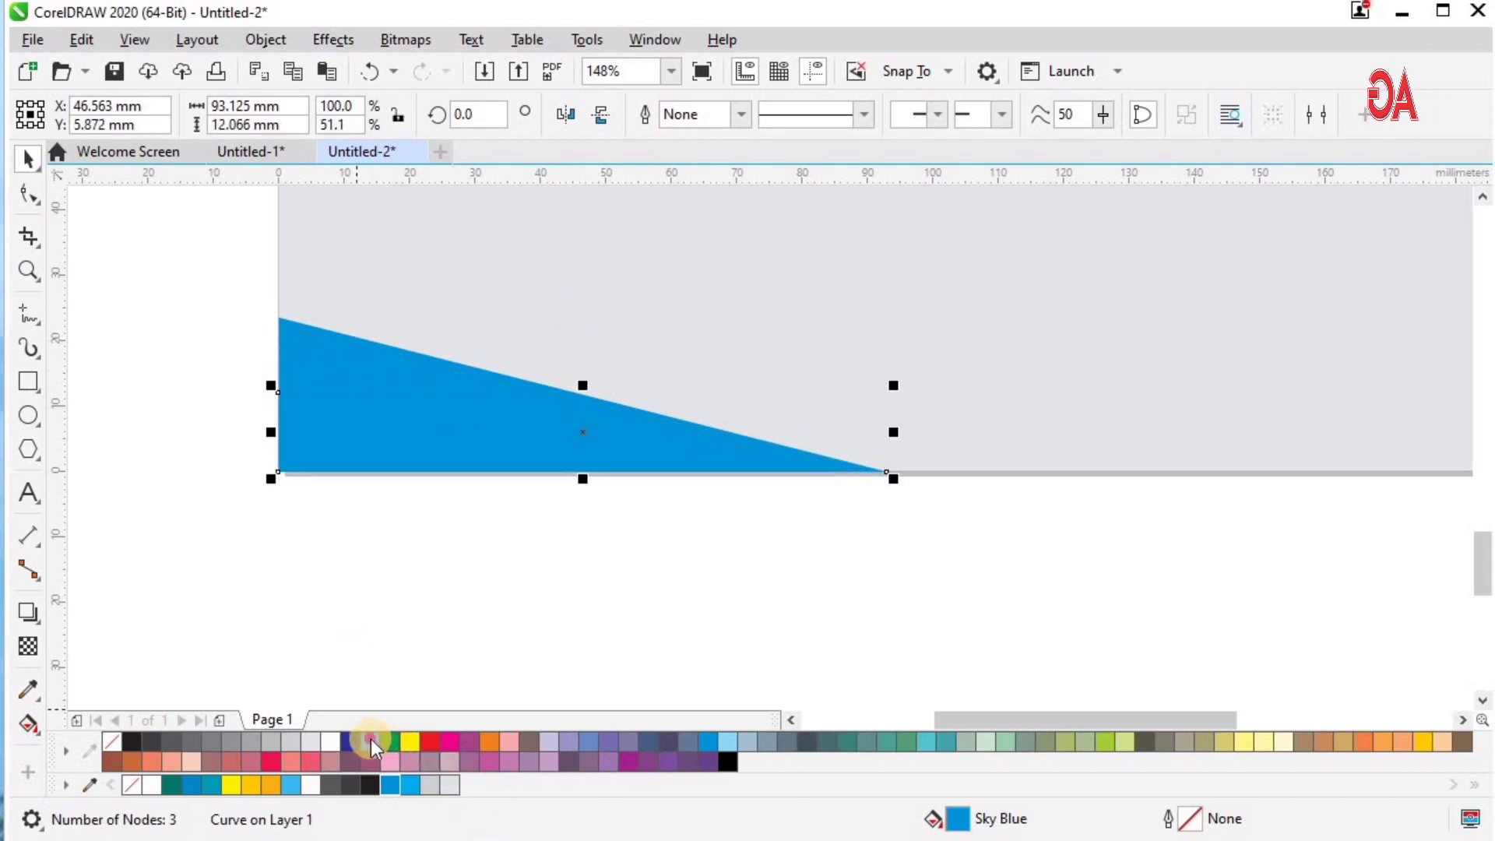
click(607, 598)
click(321, 444)
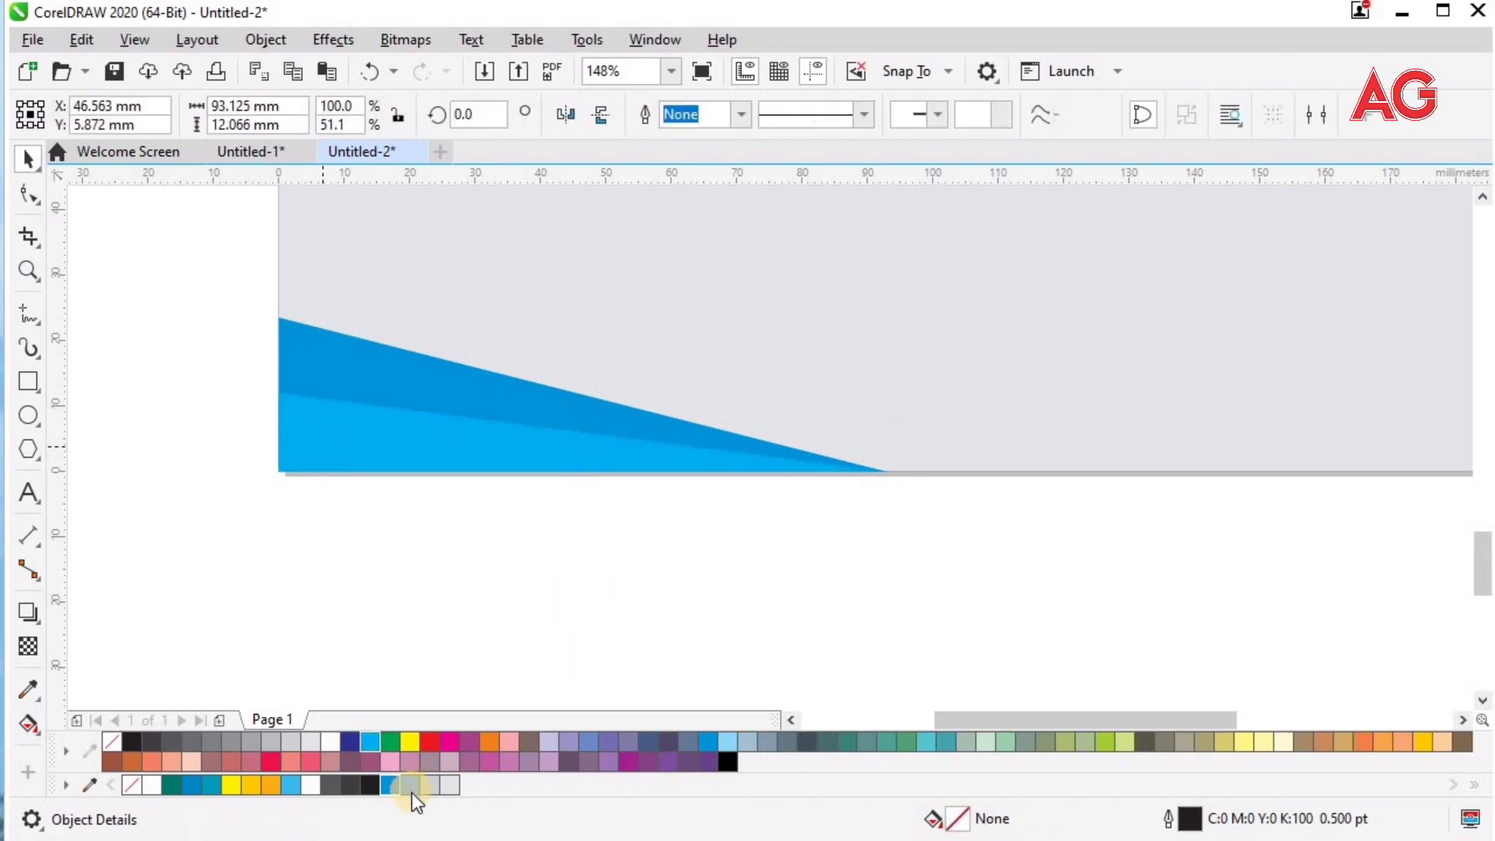
click(389, 782)
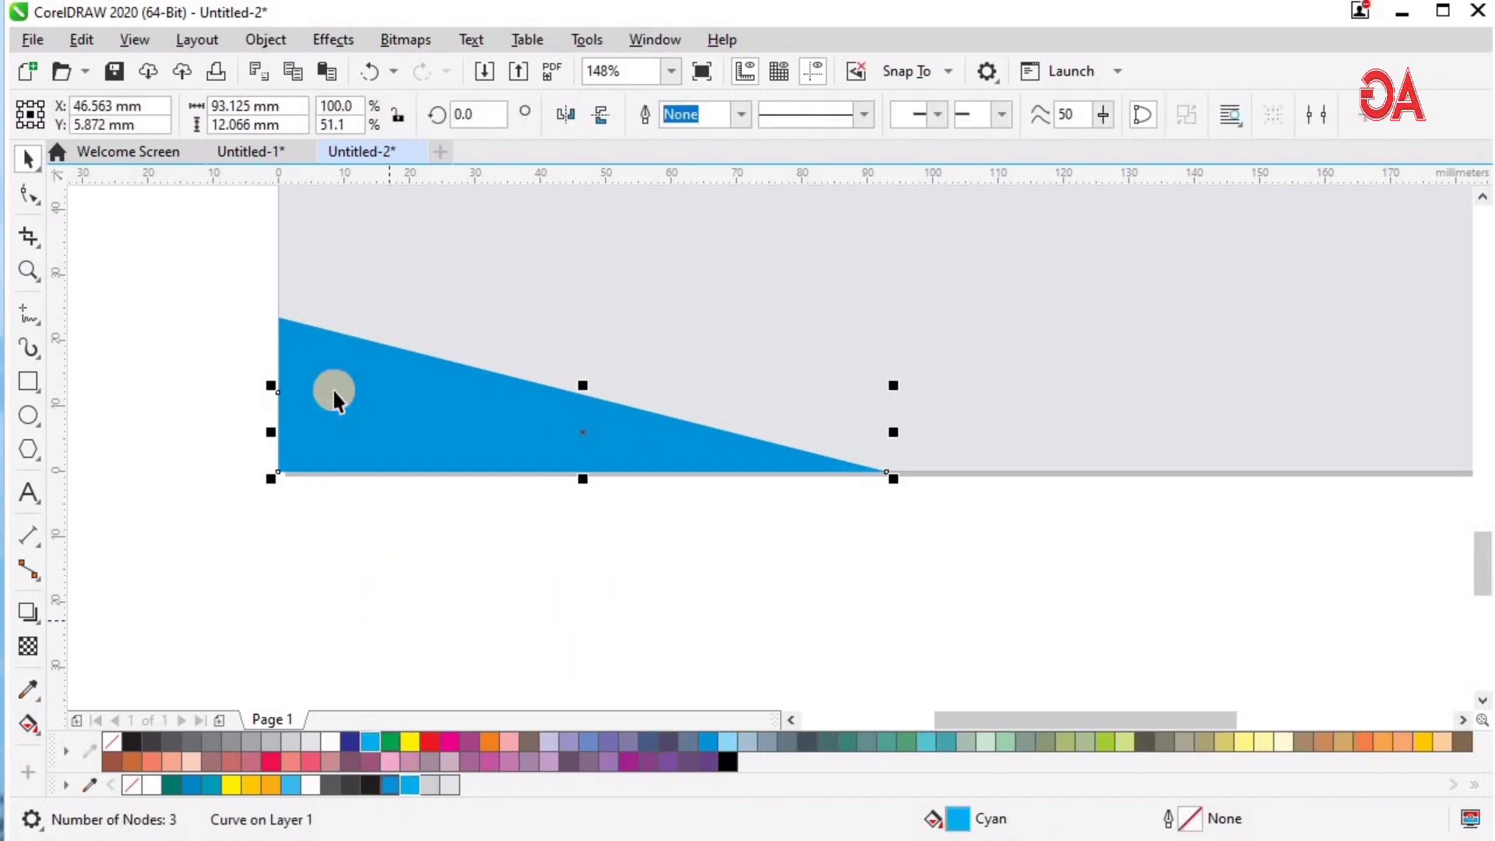
click(334, 388)
click(410, 787)
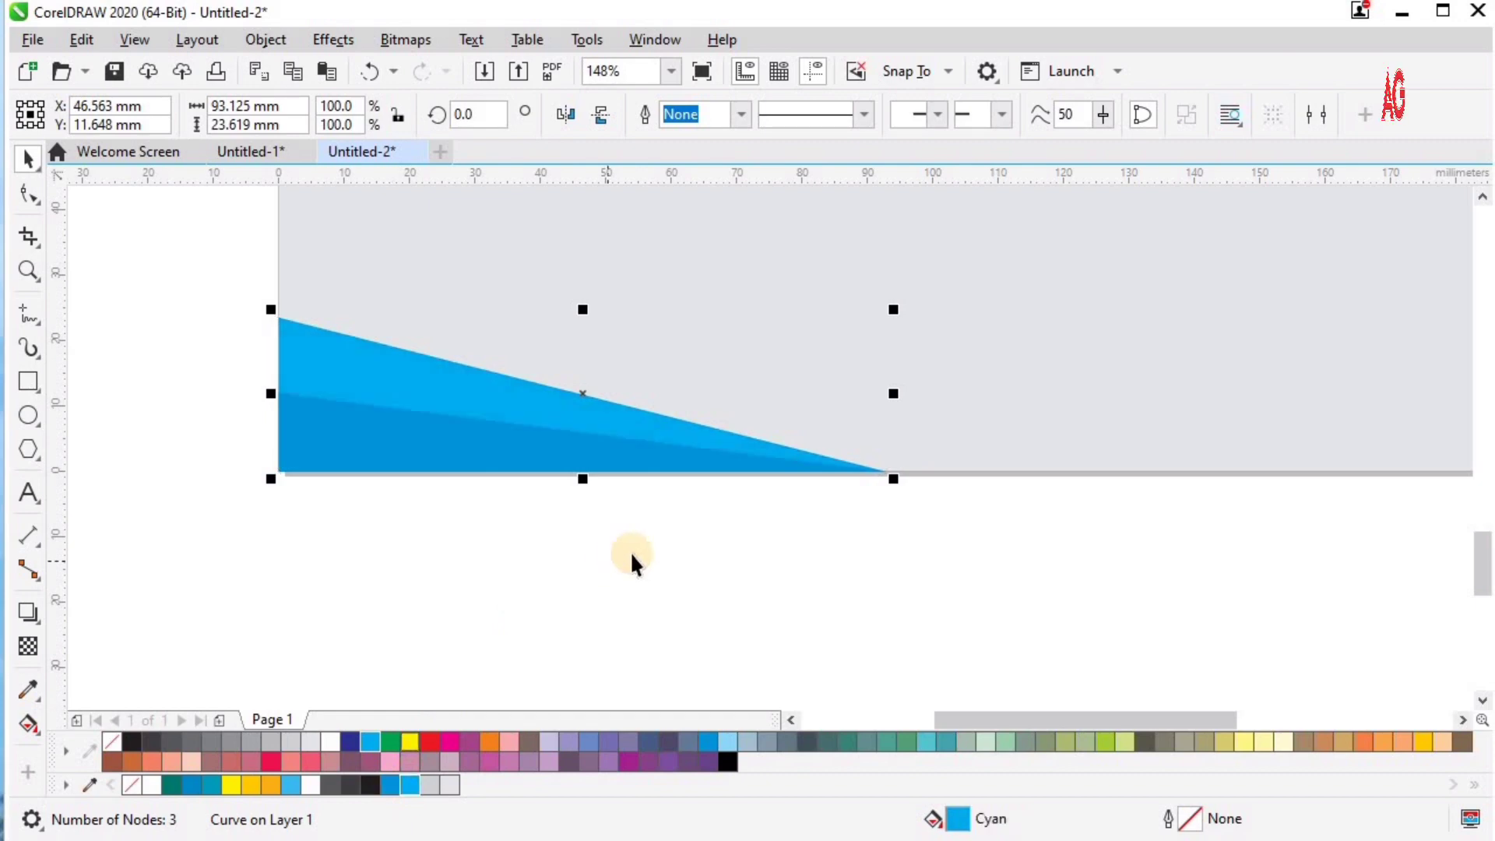
Step: Group the two footer triangles and create a horizontally mirrored copy of the group beside the original
key(F4)
key(z)
drag(439, 623, 1154, 774)
key(space)
drag(250, 302, 737, 577)
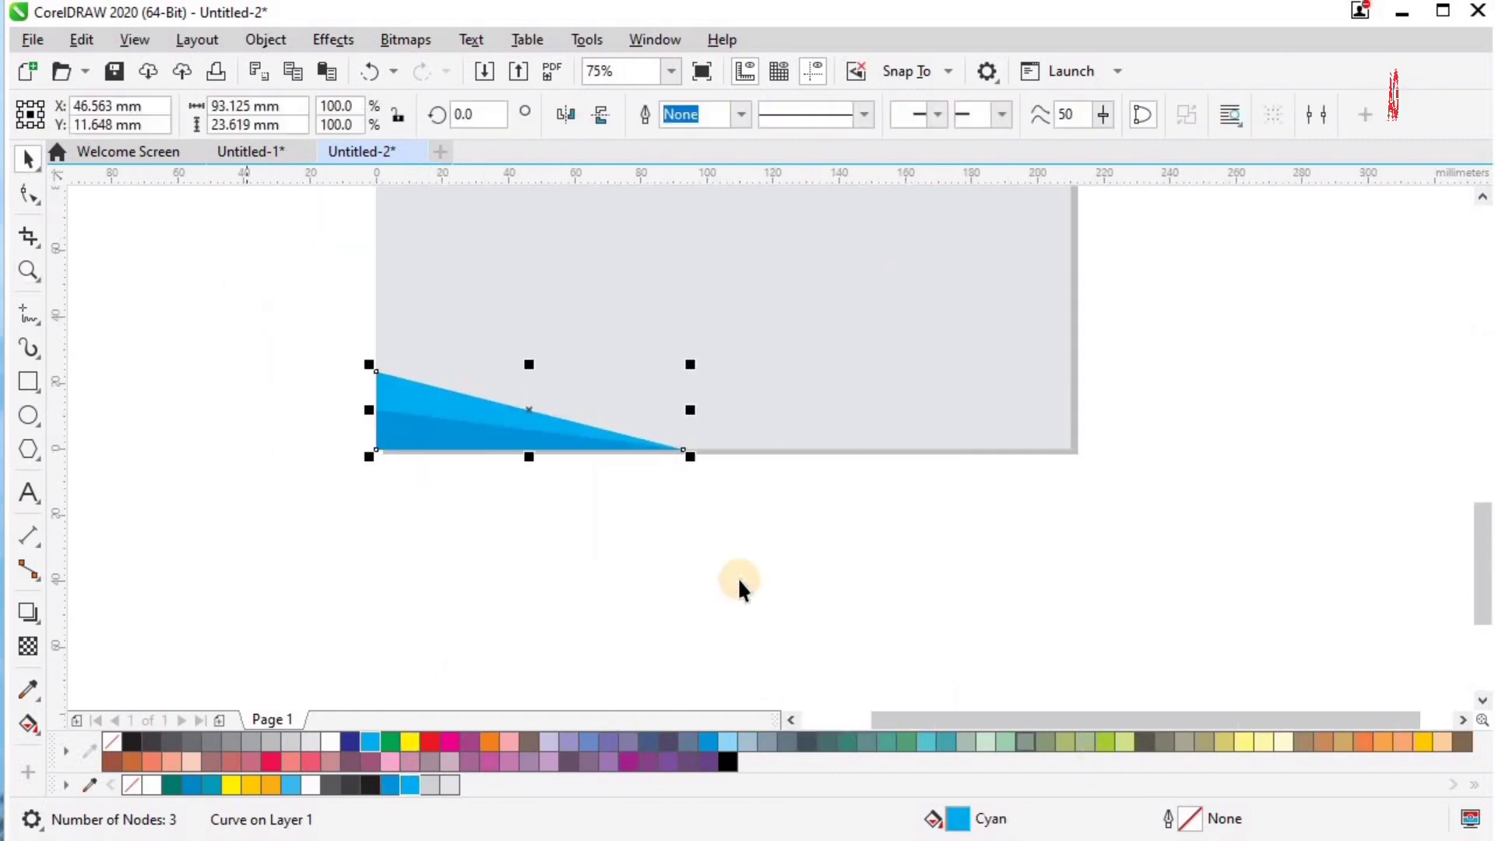
key(ctrl+g)
drag(360, 408, 867, 405)
Step: Align the mirrored triangle group with the right edge of the page background
shift+click(817, 351)
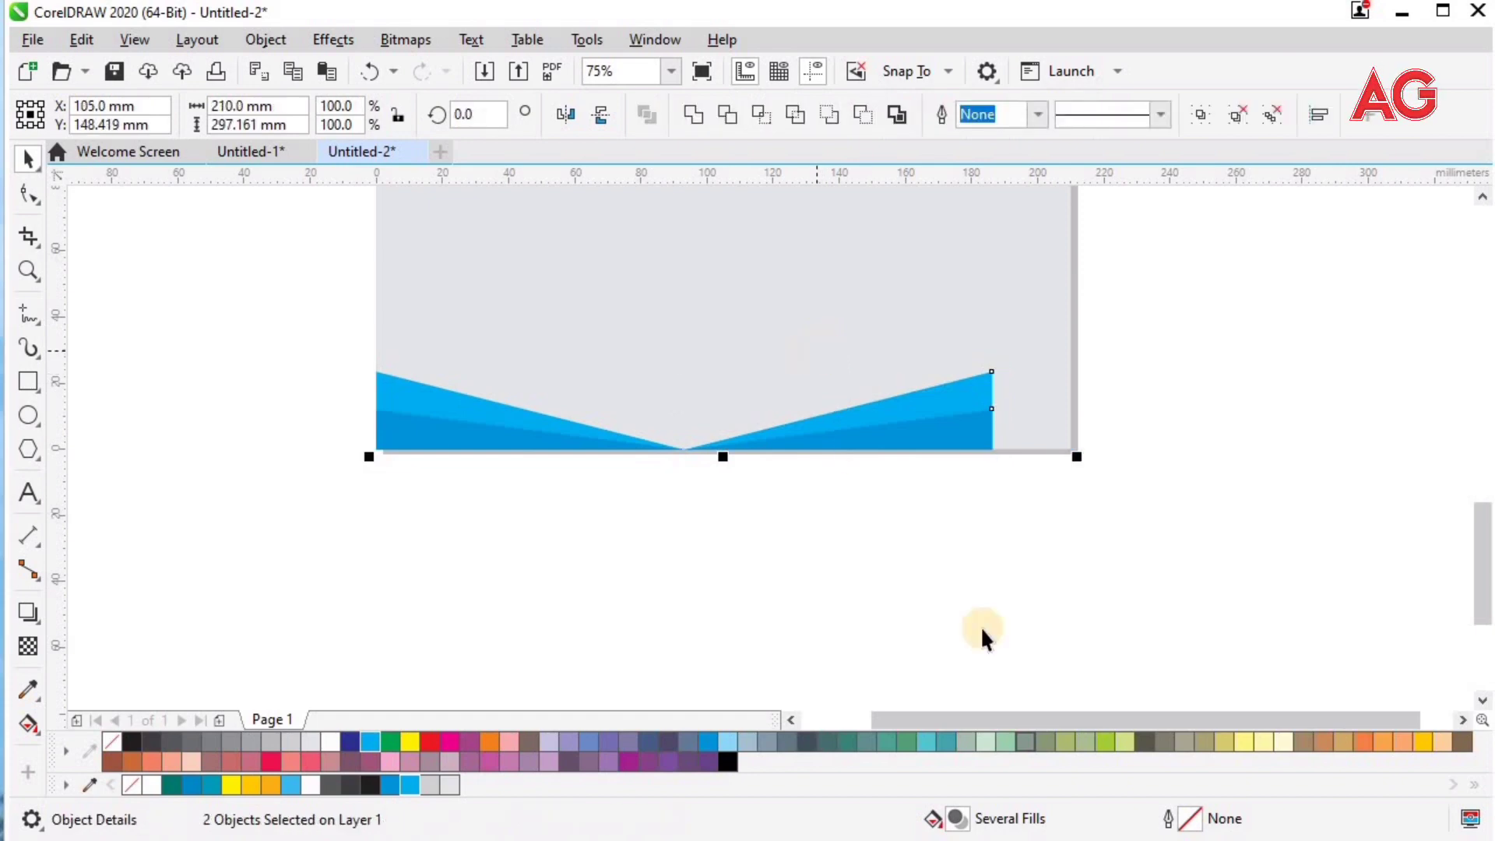
key(r)
click(989, 512)
click(887, 439)
shift+click(530, 429)
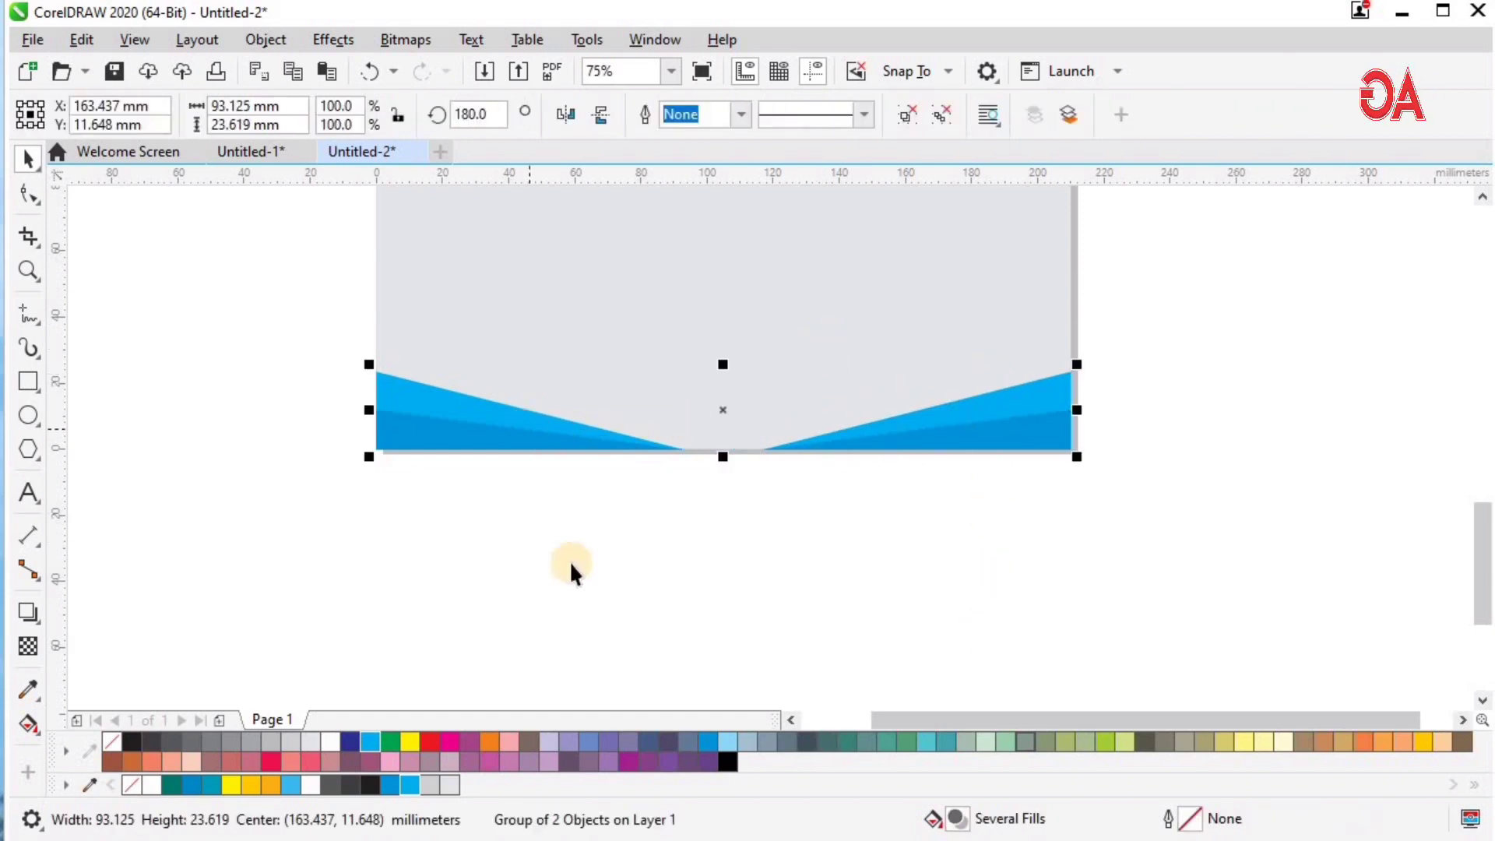
click(570, 562)
click(450, 425)
shift+click(524, 325)
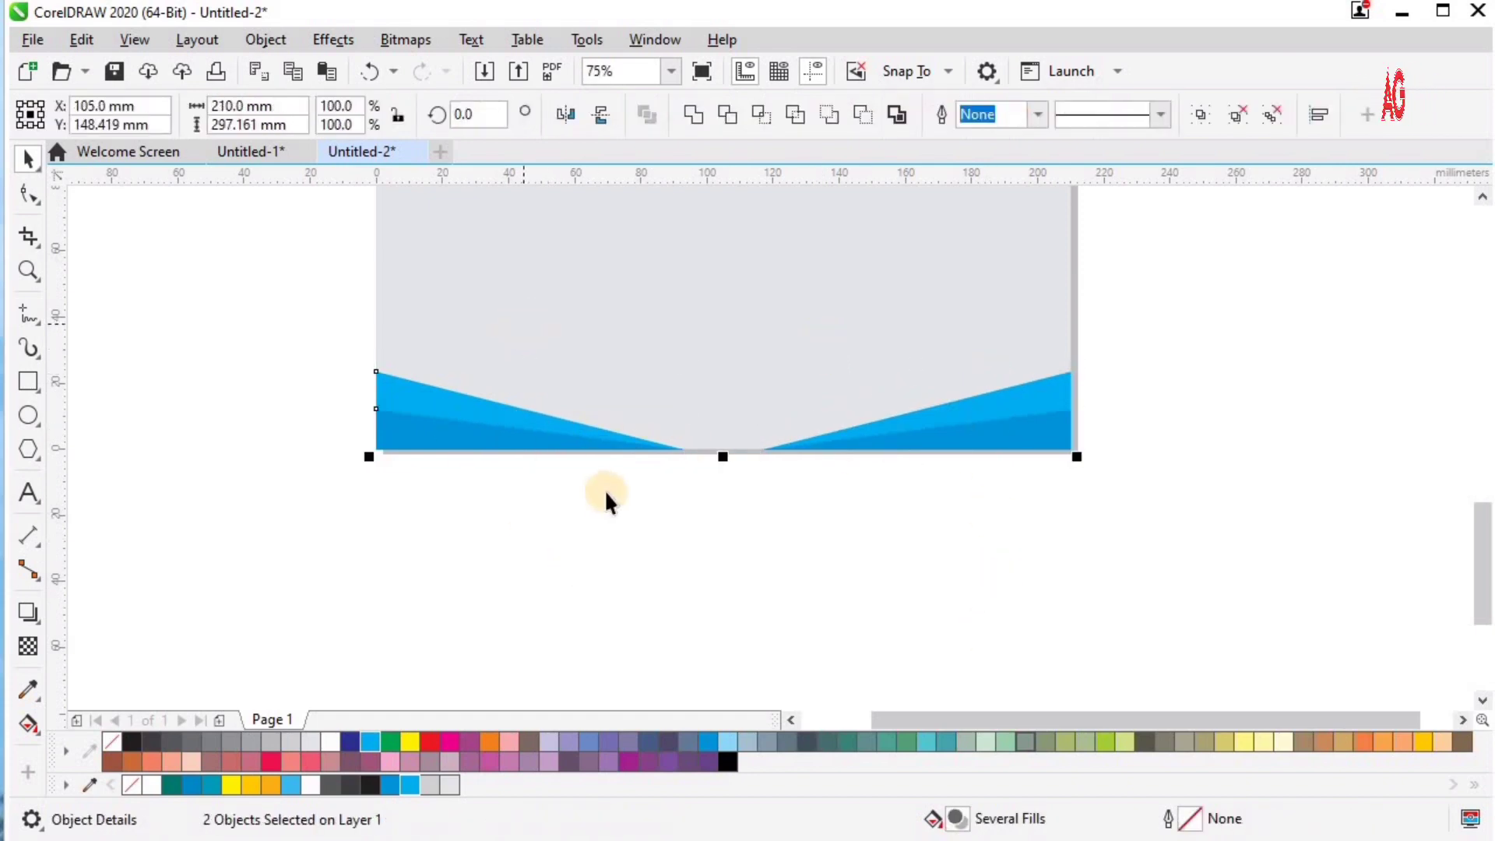
Step: Select both footer triangle groups and PowerClip them inside the grey page background rectangle
drag(1206, 341, 238, 558)
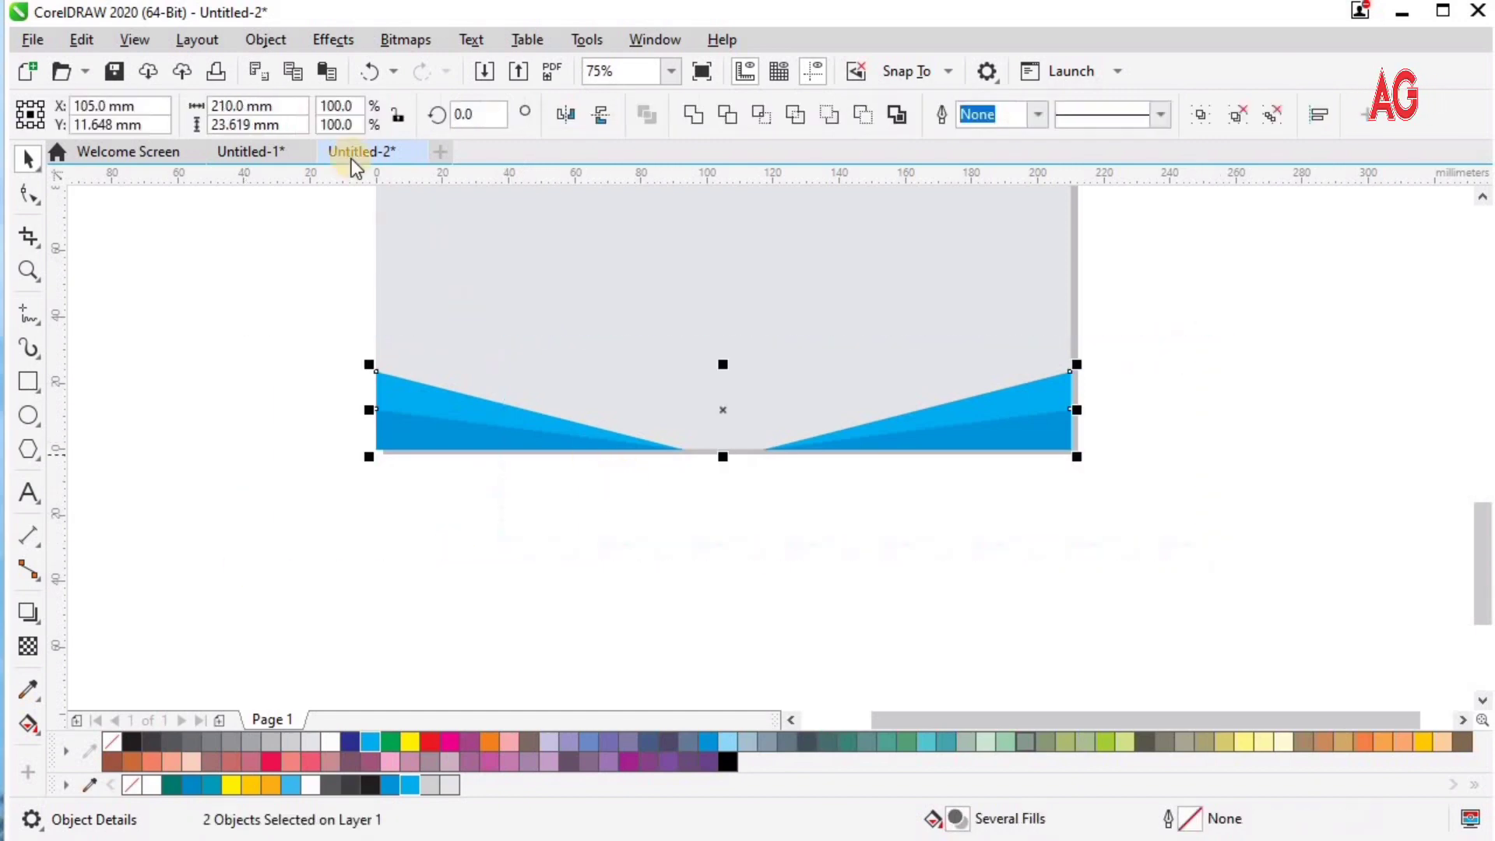
click(266, 40)
mouse_move(375, 128)
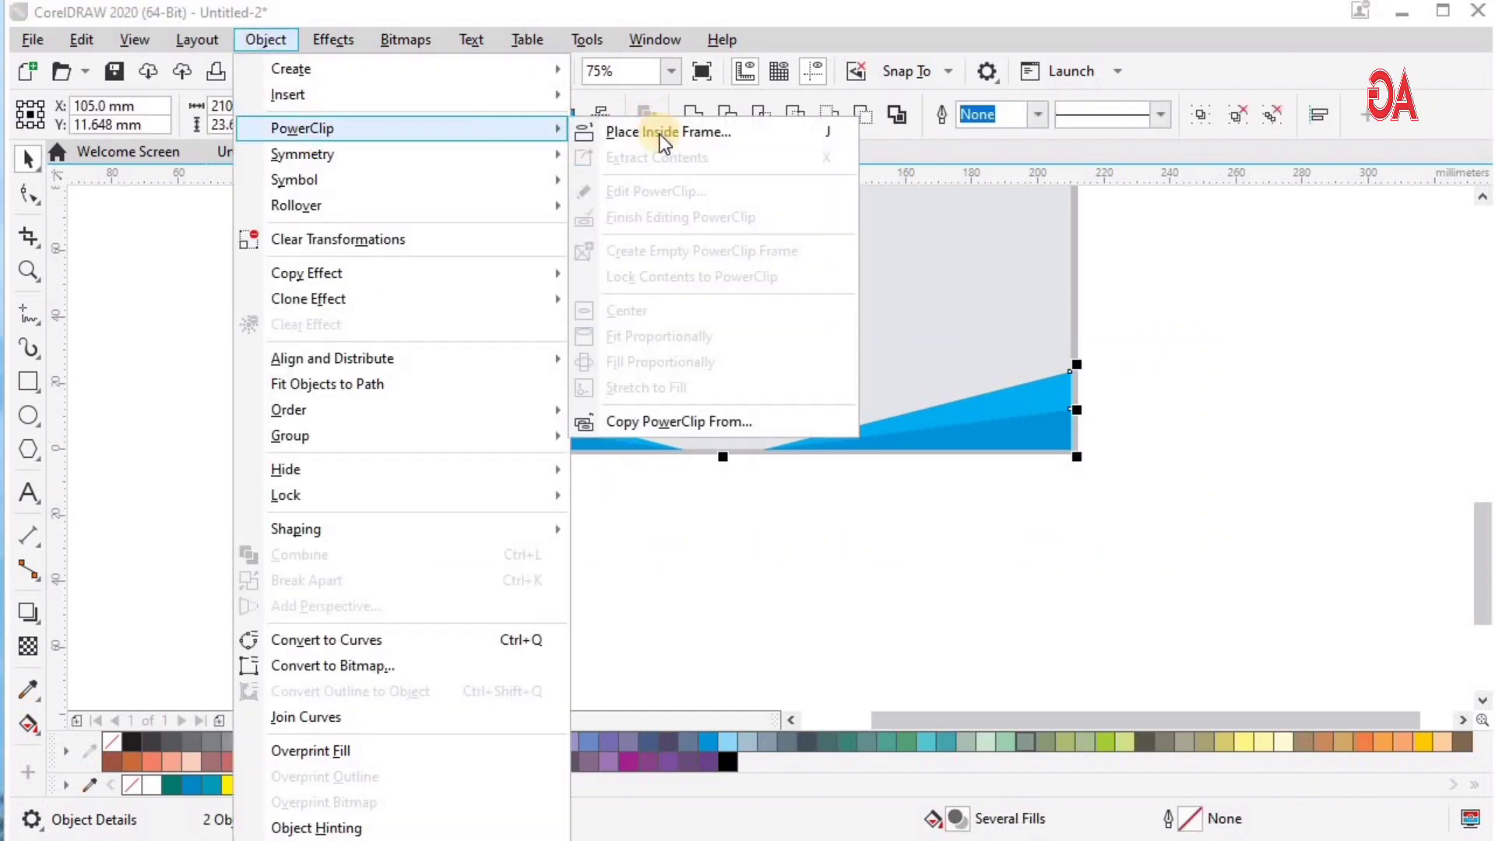
click(661, 134)
click(723, 432)
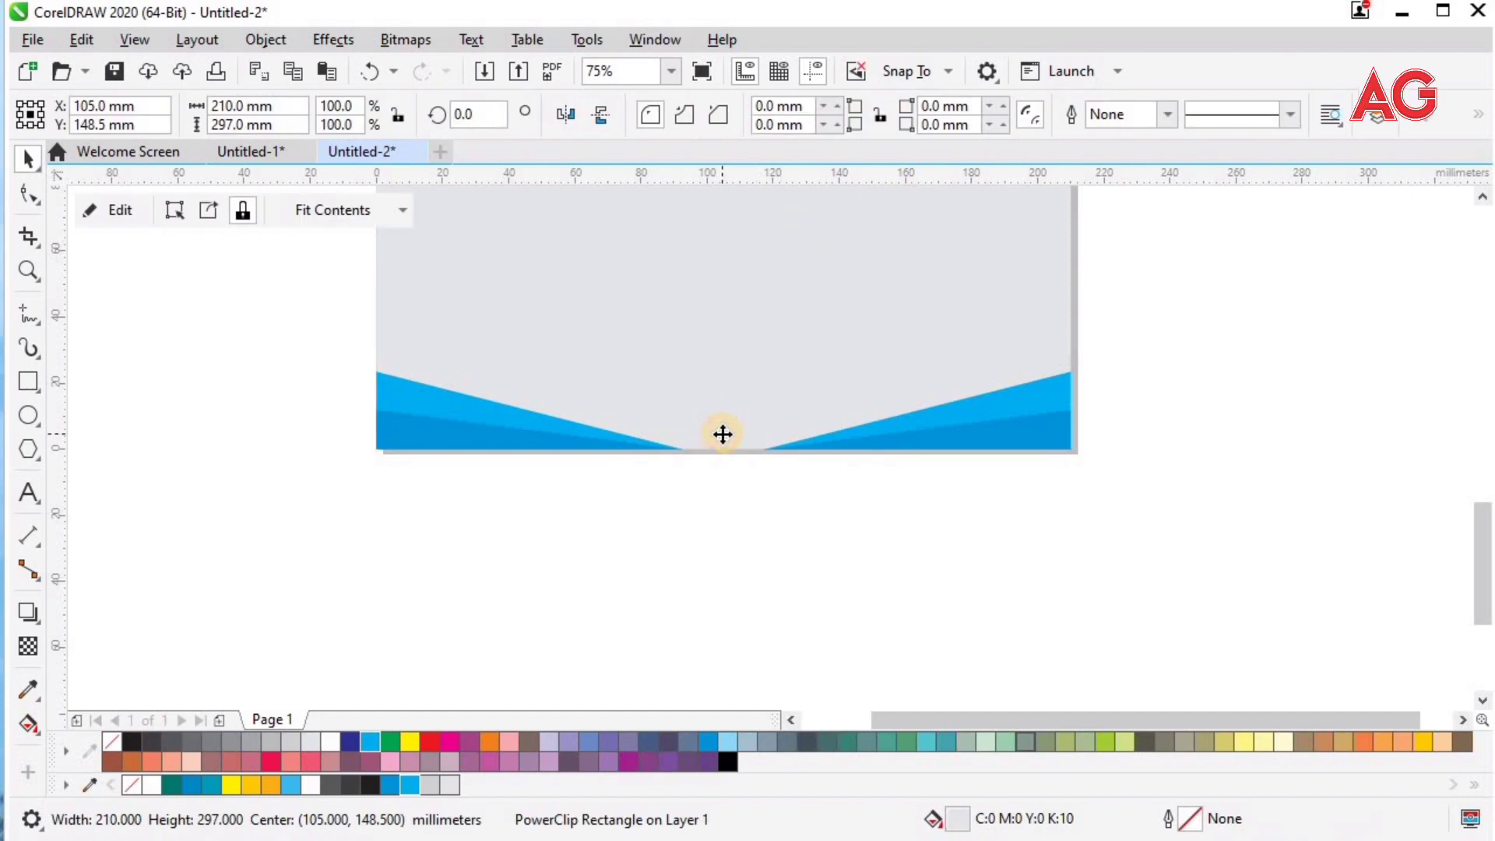
key(shift+F4)
click(1151, 482)
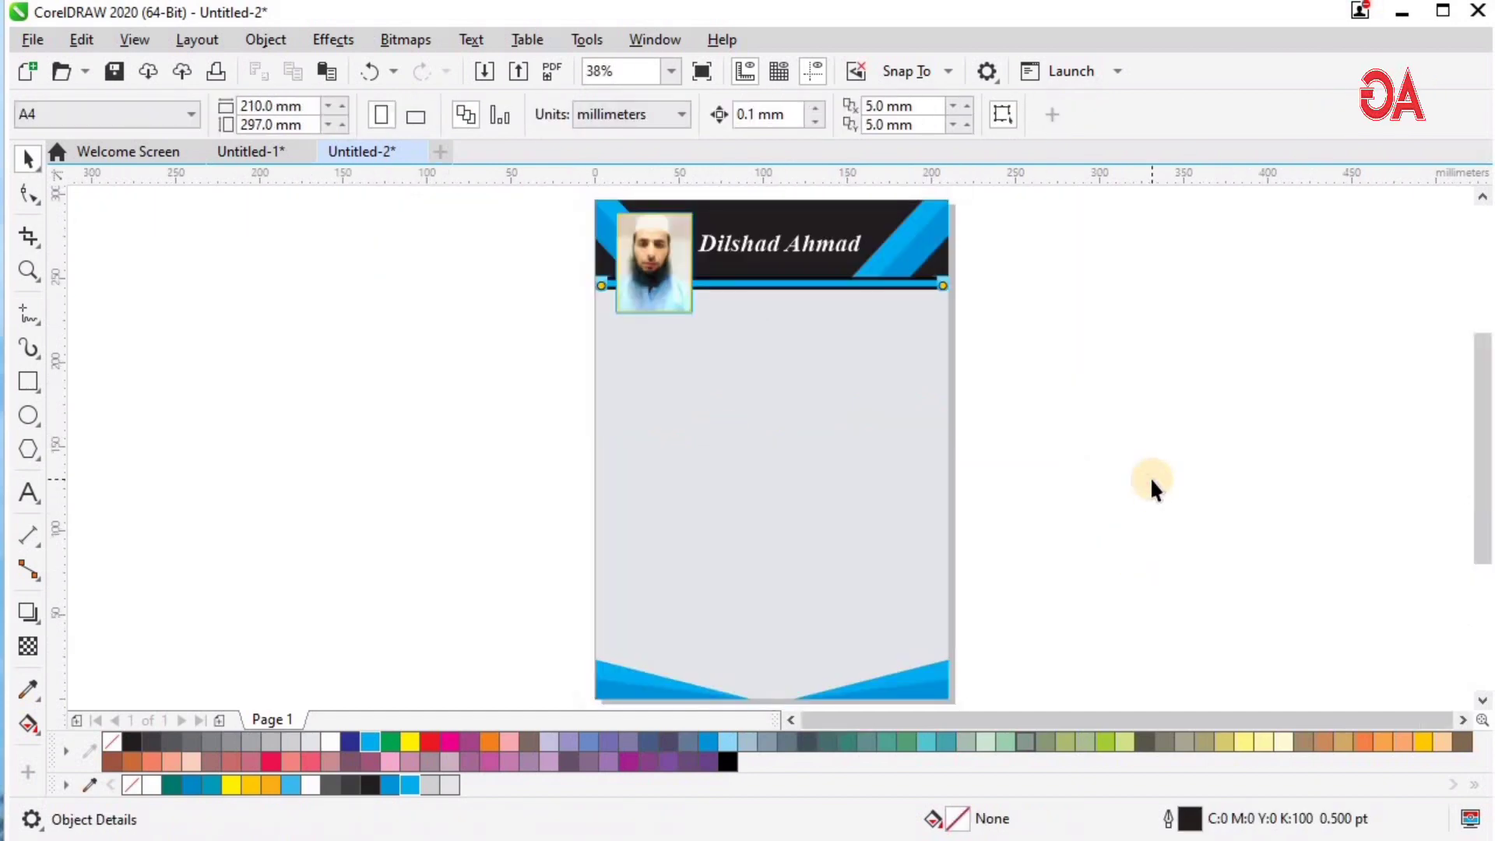
Step: Draw a vertical bar about 4 mm wide and 233 mm high below the divider, and fully round its corners
click(28, 381)
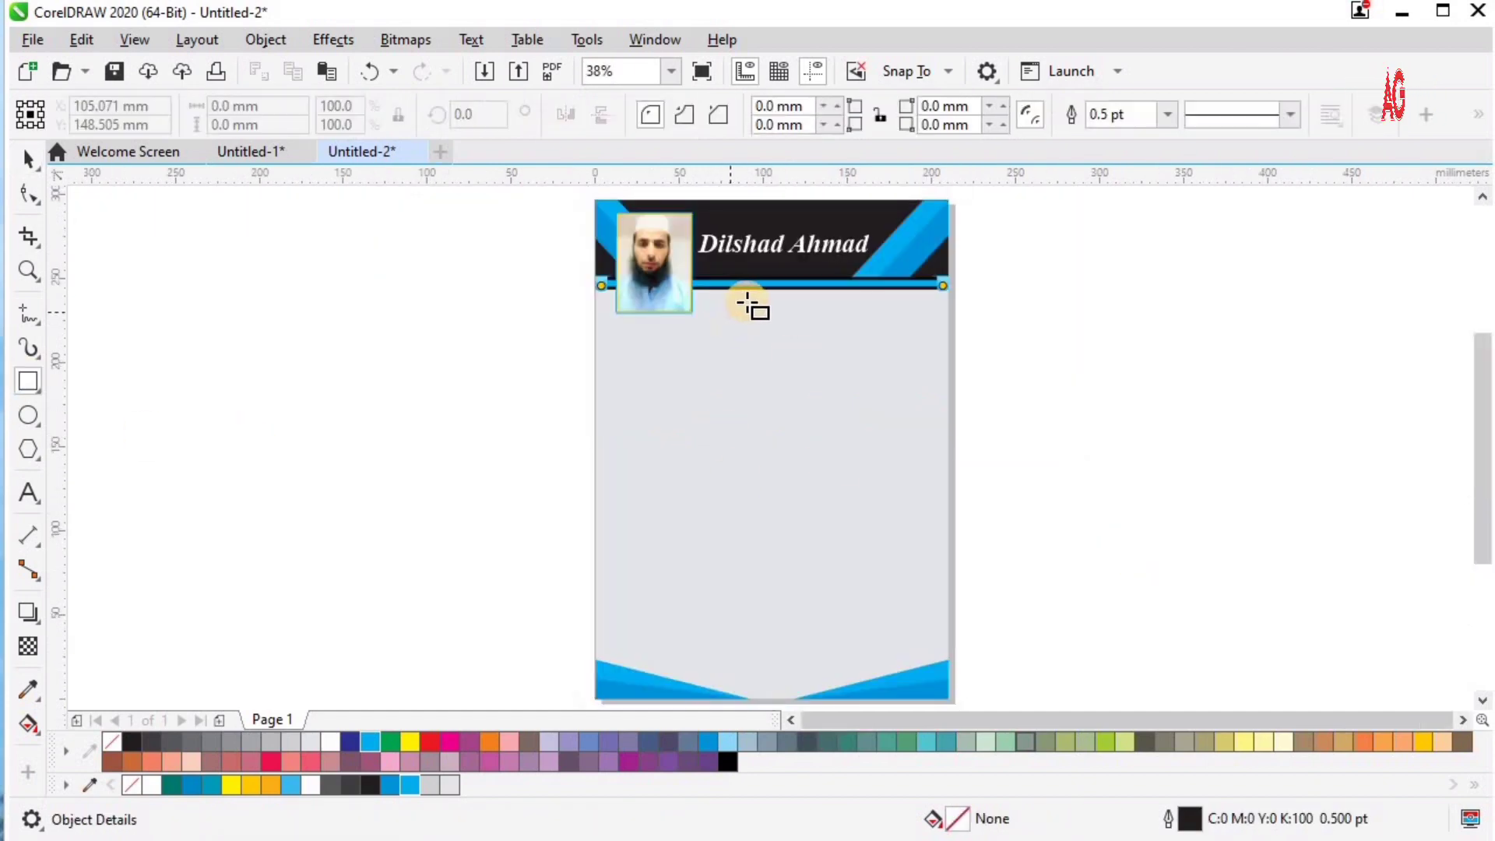
drag(747, 302, 753, 692)
click(28, 193)
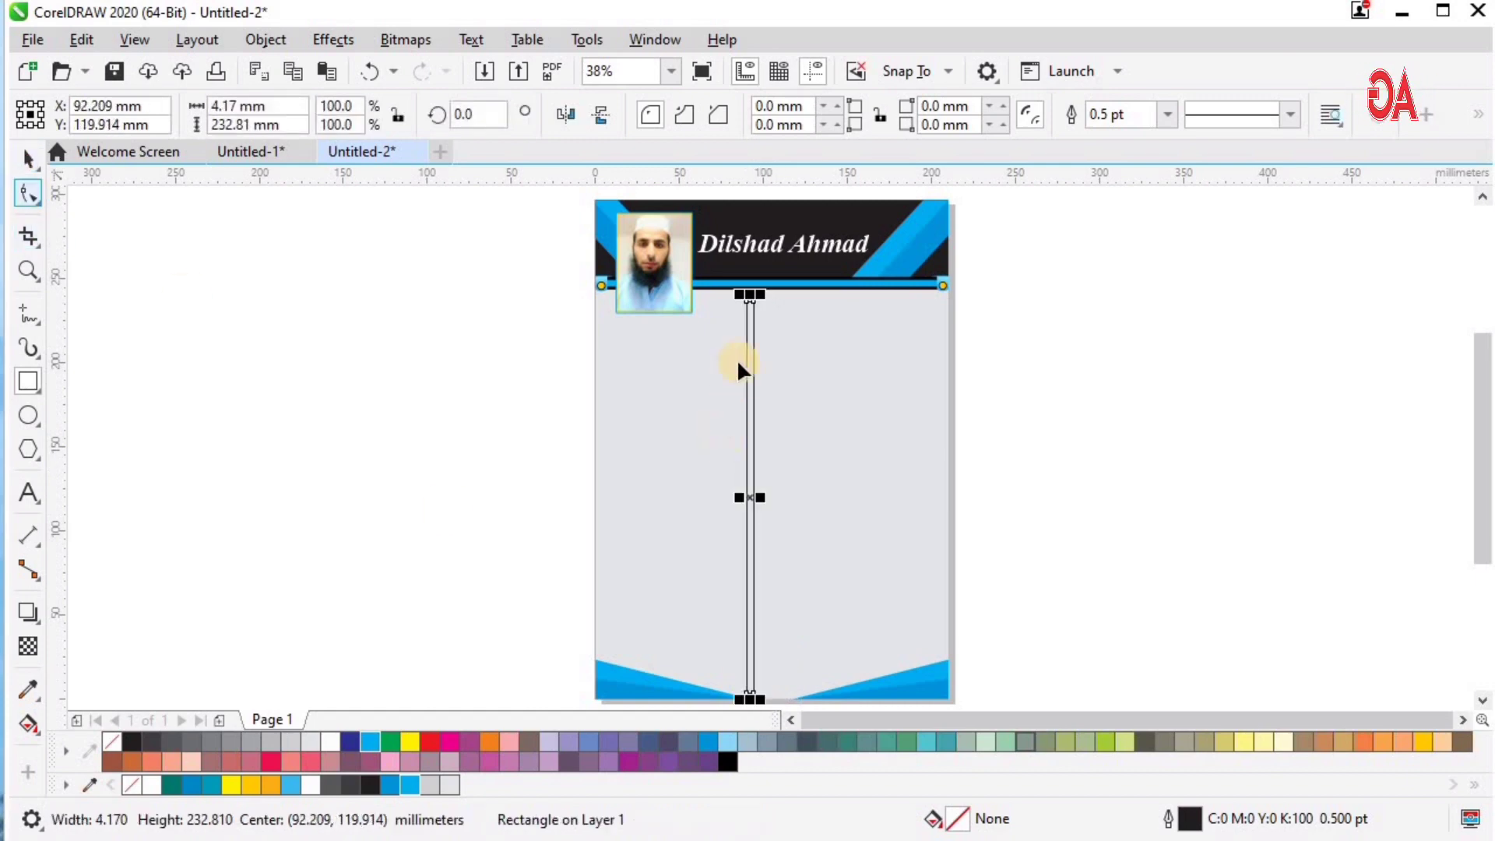
drag(750, 331, 750, 335)
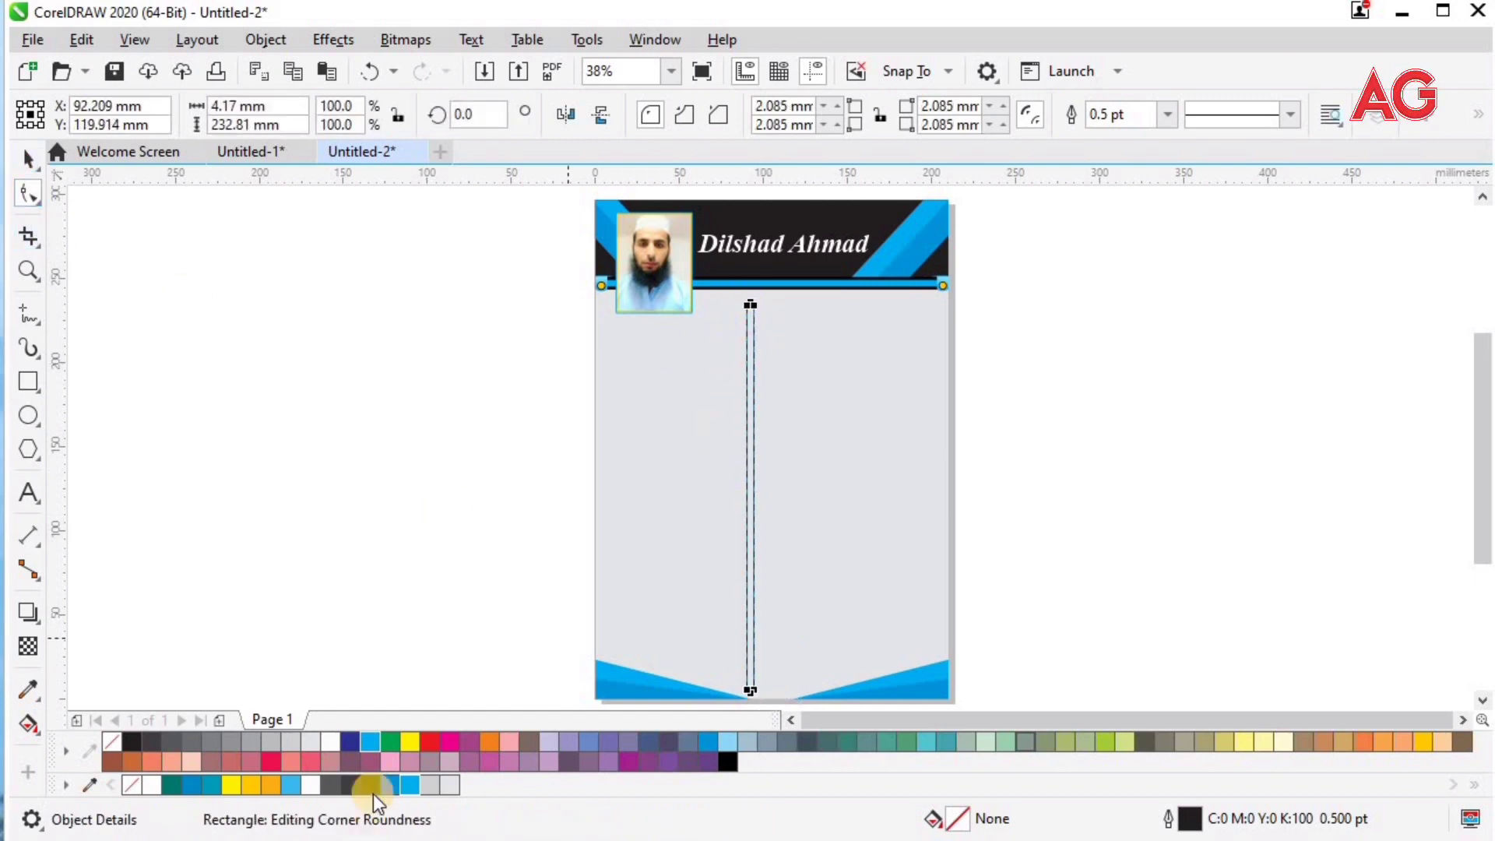
Step: Fill the vertical bar with cyan, CMYK 100, 0, 0, 0, and remove its outline
key(space)
click(370, 741)
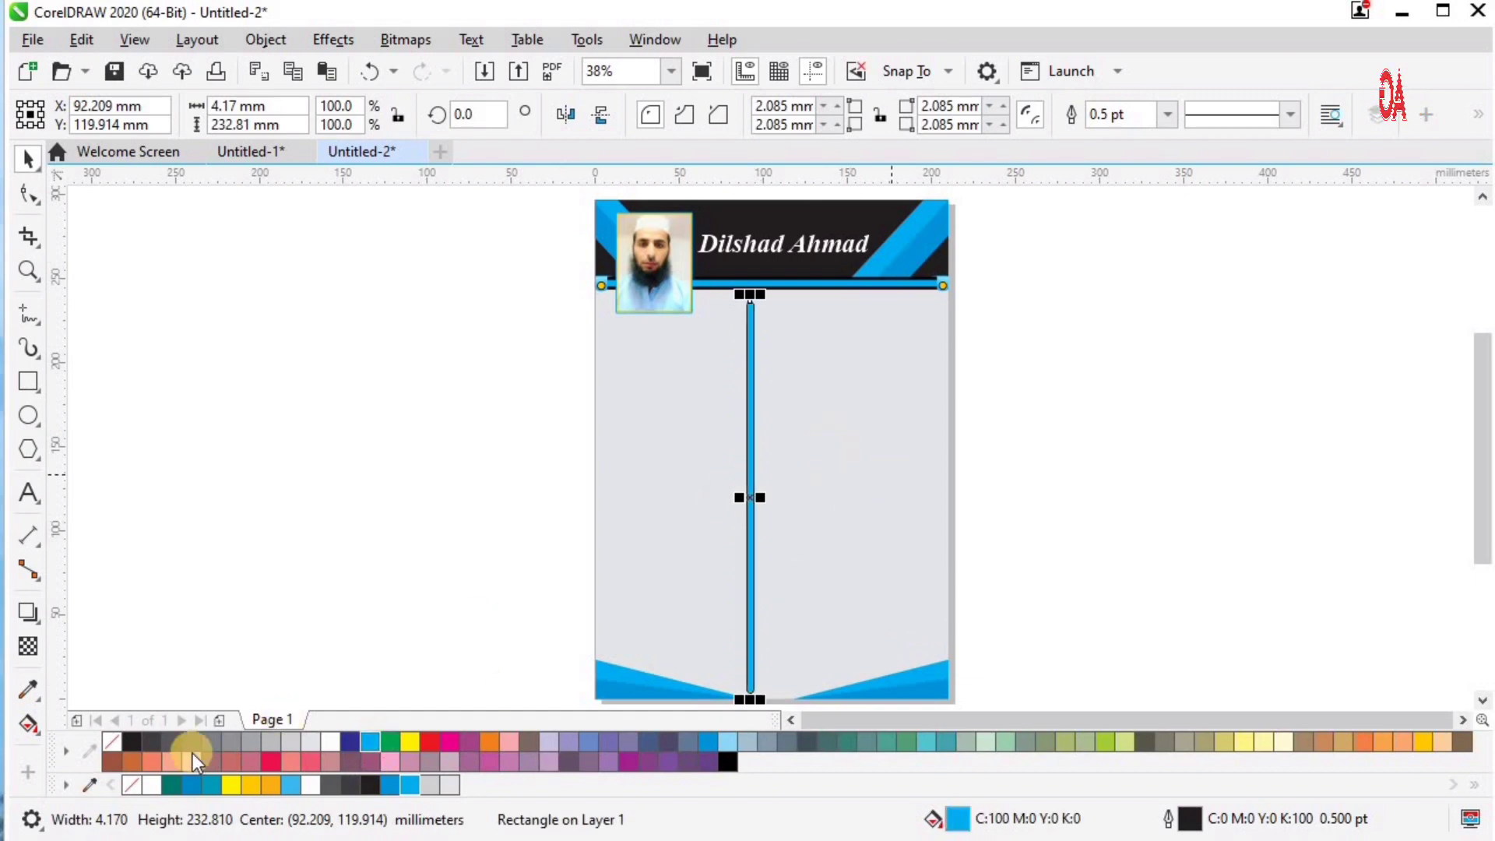
right_click(113, 740)
Step: Centre the cyan vertical bar horizontally on the grey page background
shift+click(823, 521)
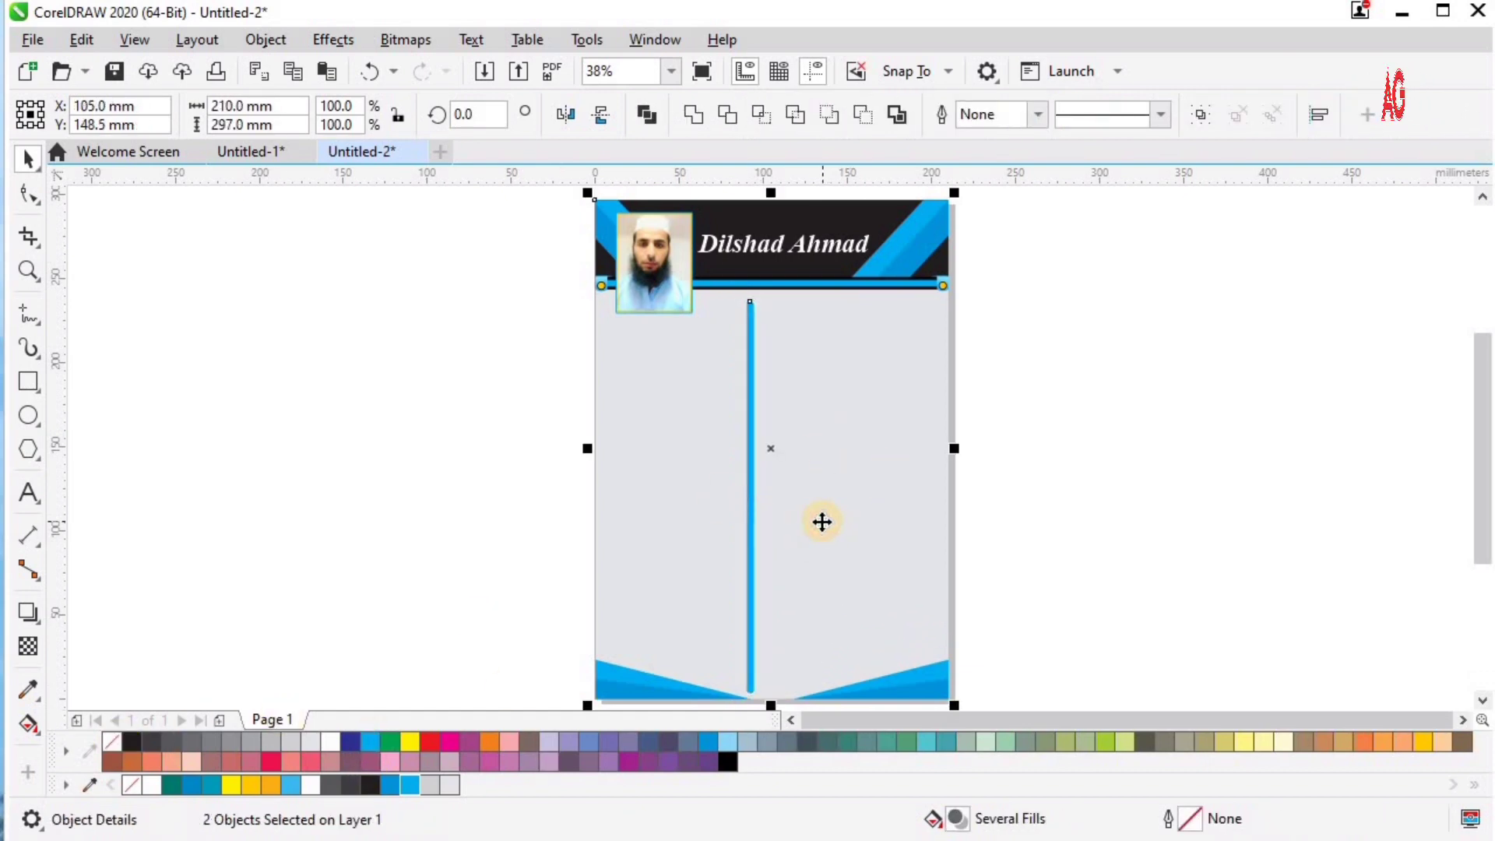
key(c)
key(z)
drag(1022, 710, 1019, 731)
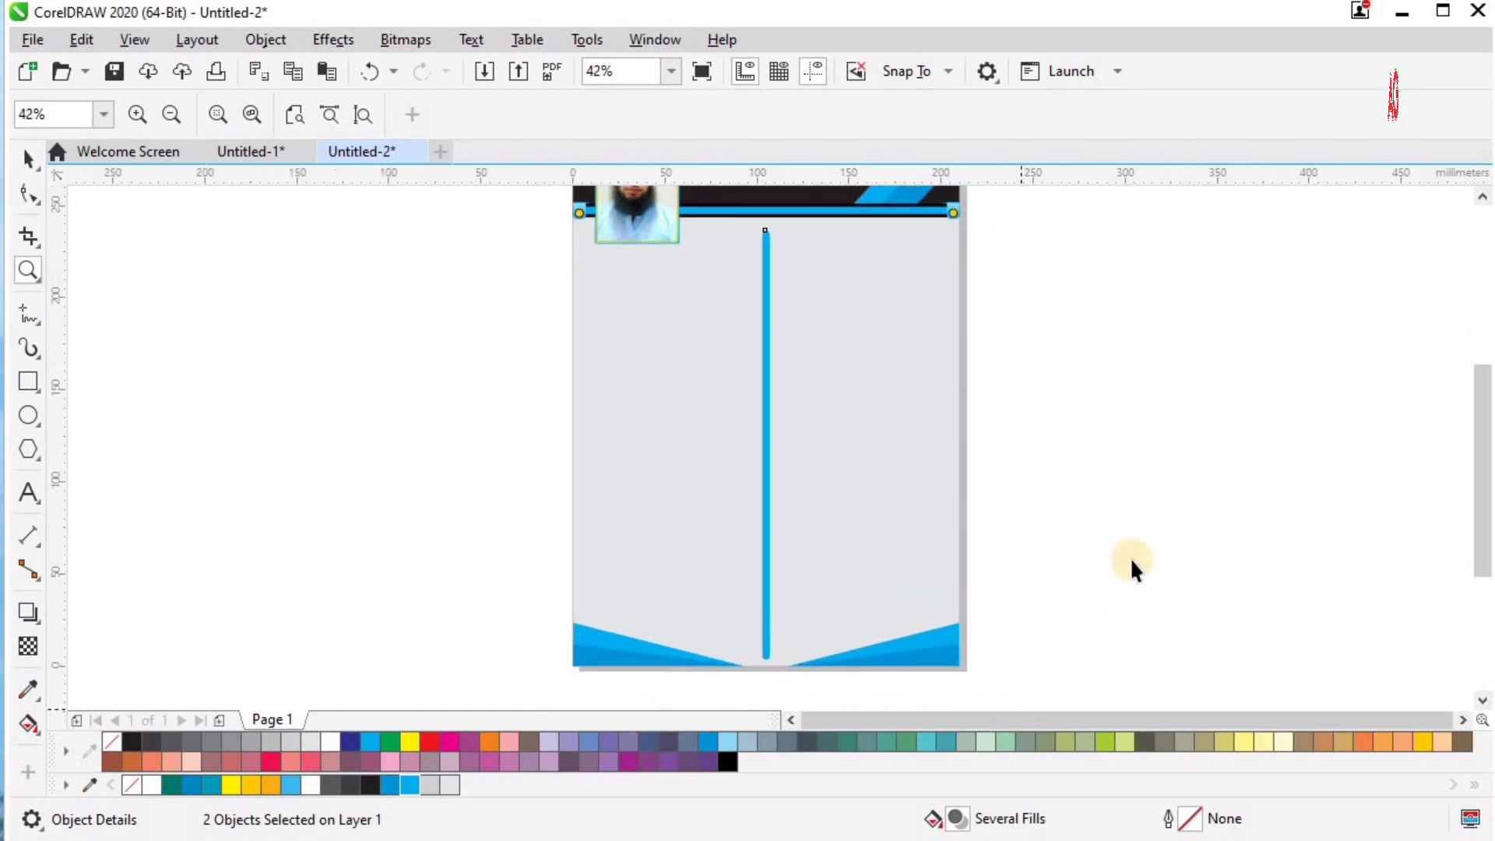
click(1130, 559)
Step: Draw a bar about 67 mm wide and 9.5 mm high below the photo, filled cyan (CMYK 100, 0, 0, 0) without an outline
key(F2)
drag(1075, 207, 361, 383)
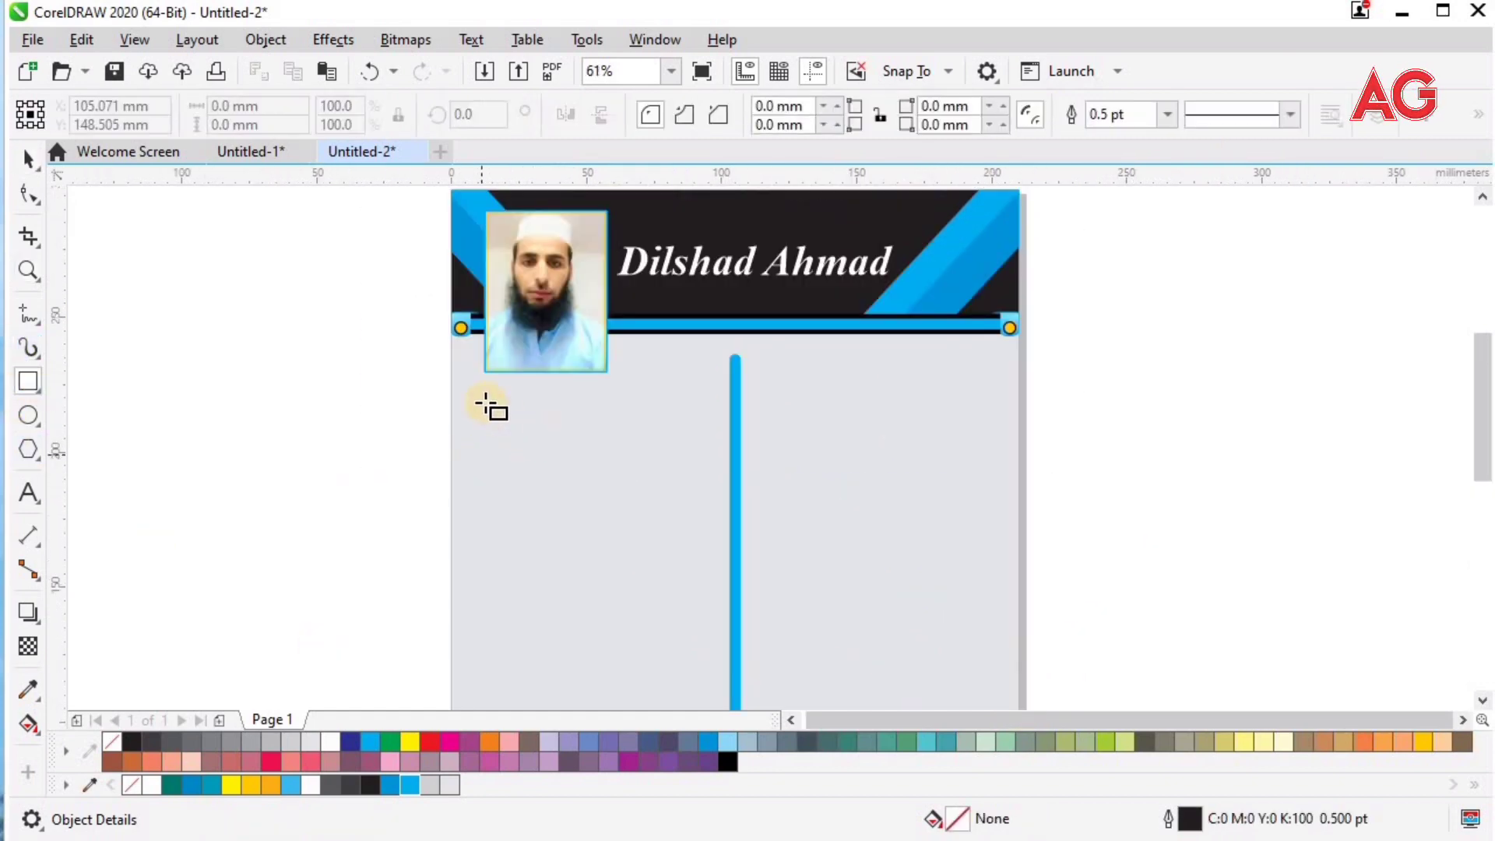
drag(484, 402, 667, 427)
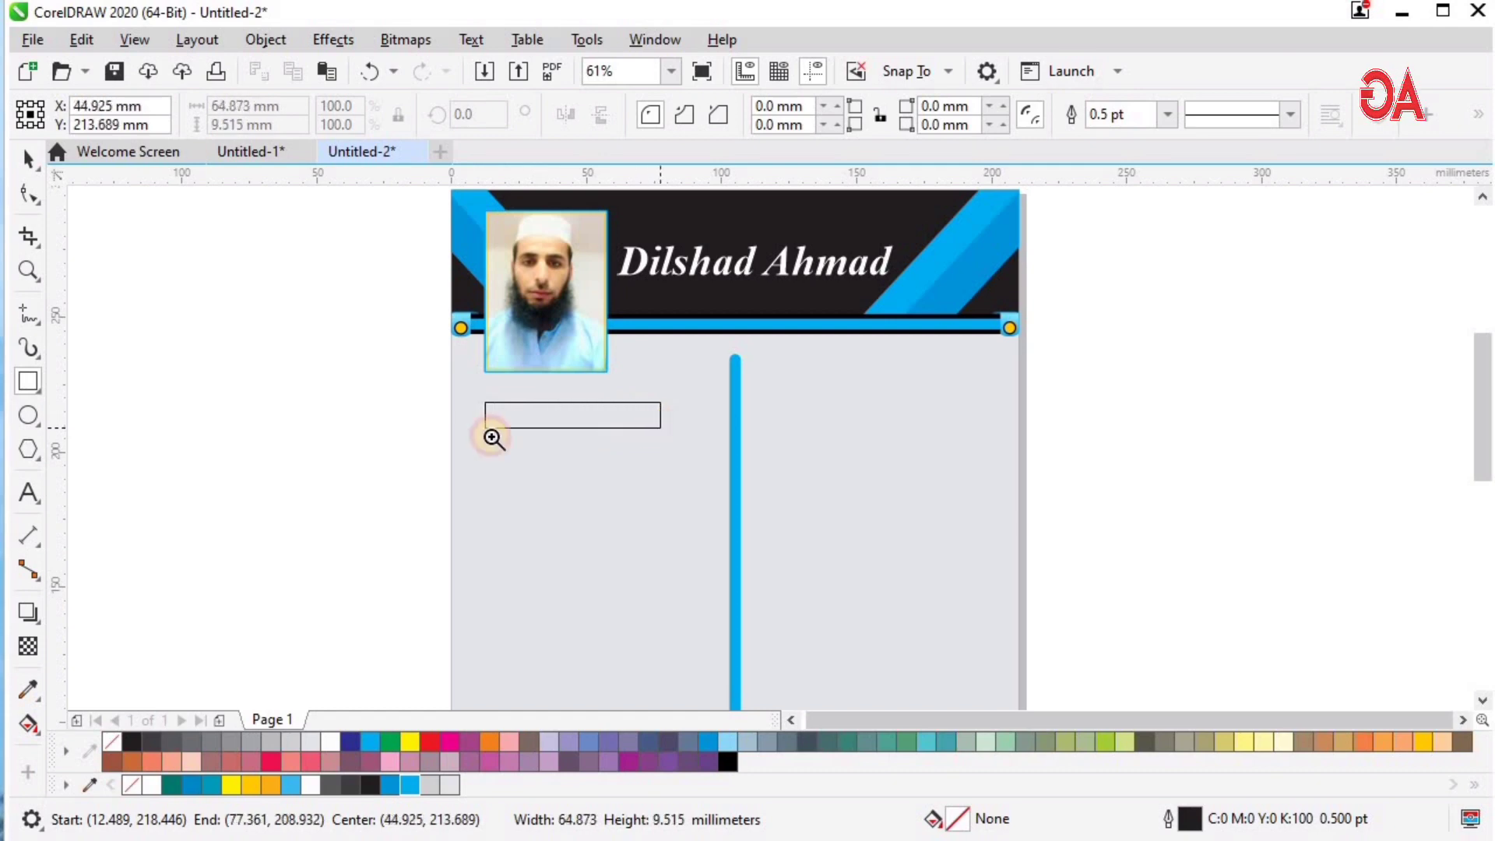
drag(818, 491, 401, 350)
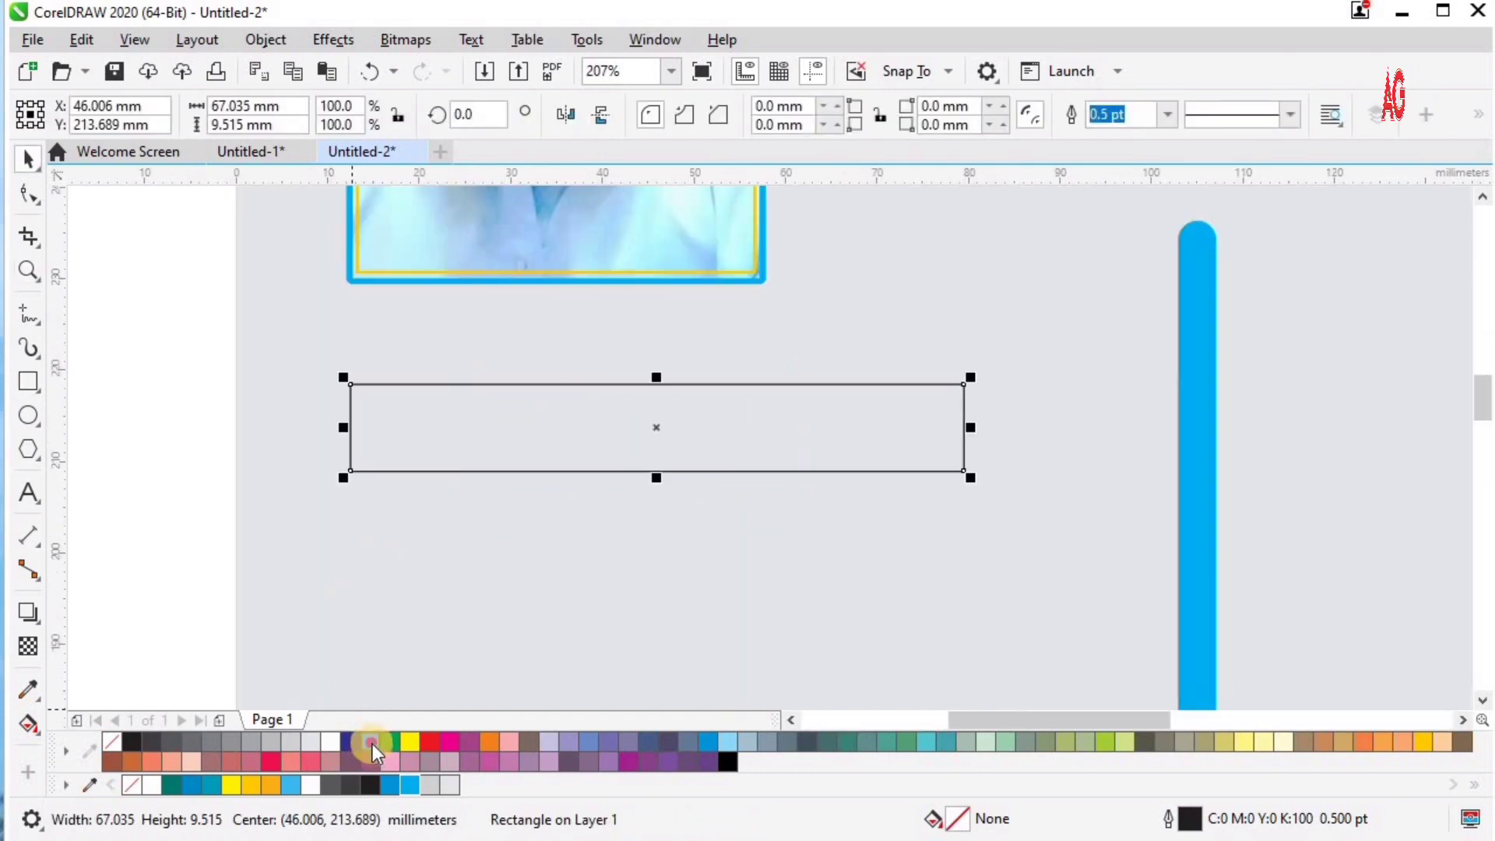
click(370, 742)
right_click(112, 742)
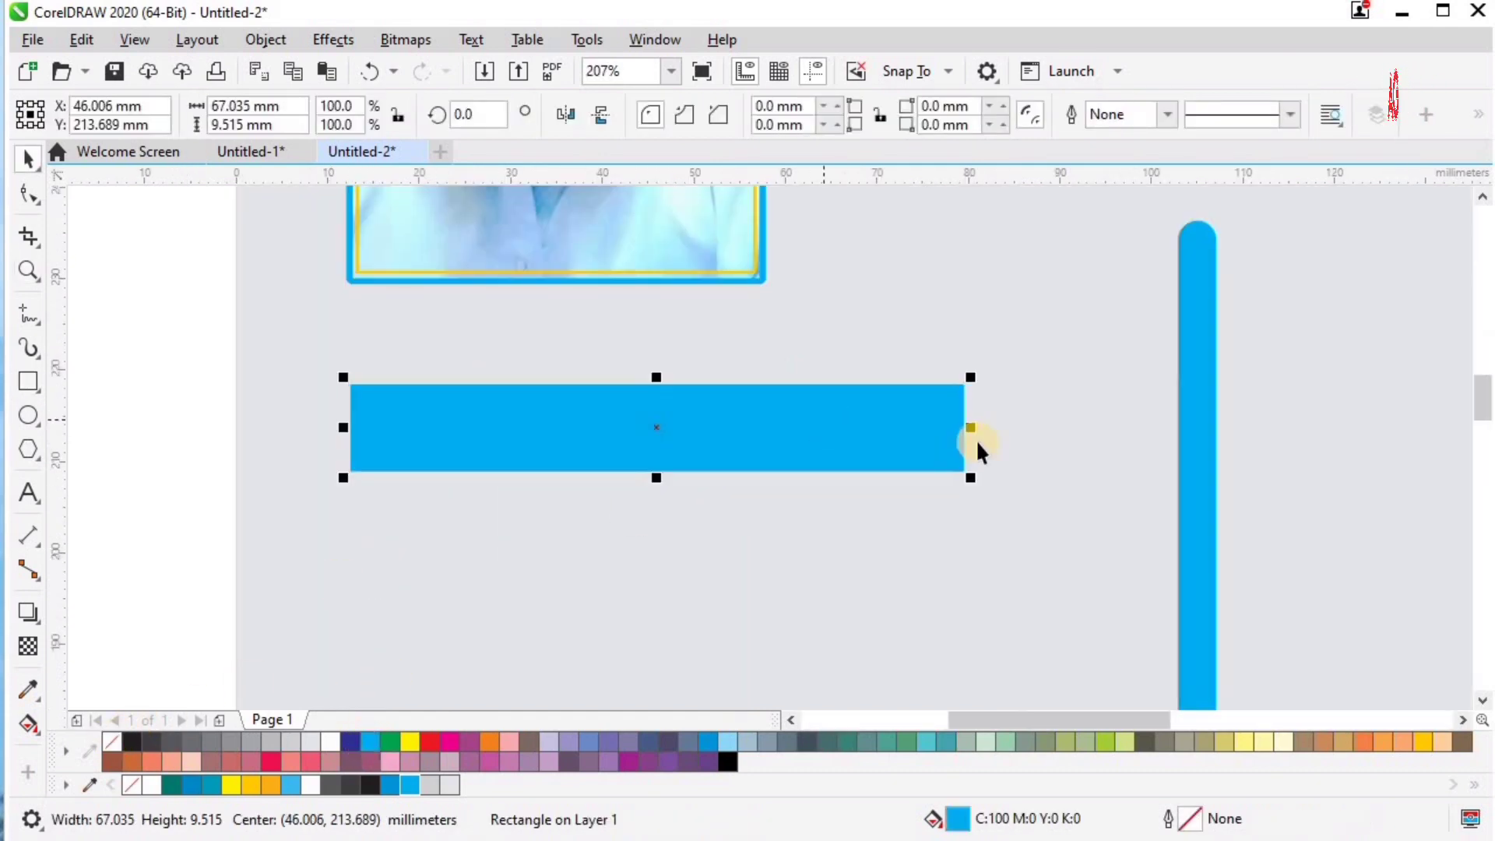
Step: Add a black copy of the cyan bar, widened symmetrically to about 70 mm, behind the original
drag(969, 430, 980, 429)
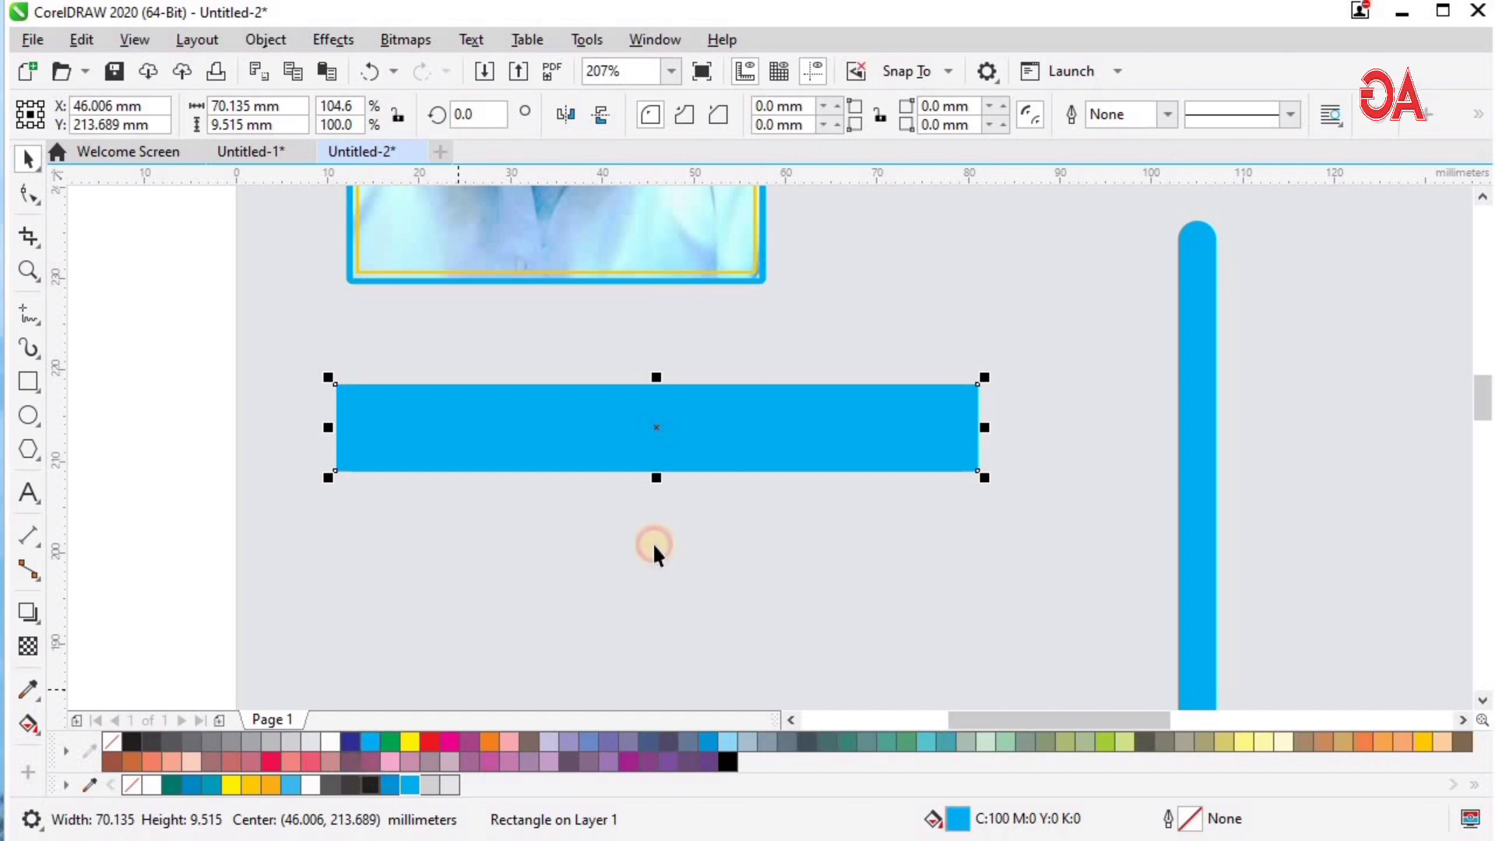
click(370, 785)
drag(119, 338, 971, 589)
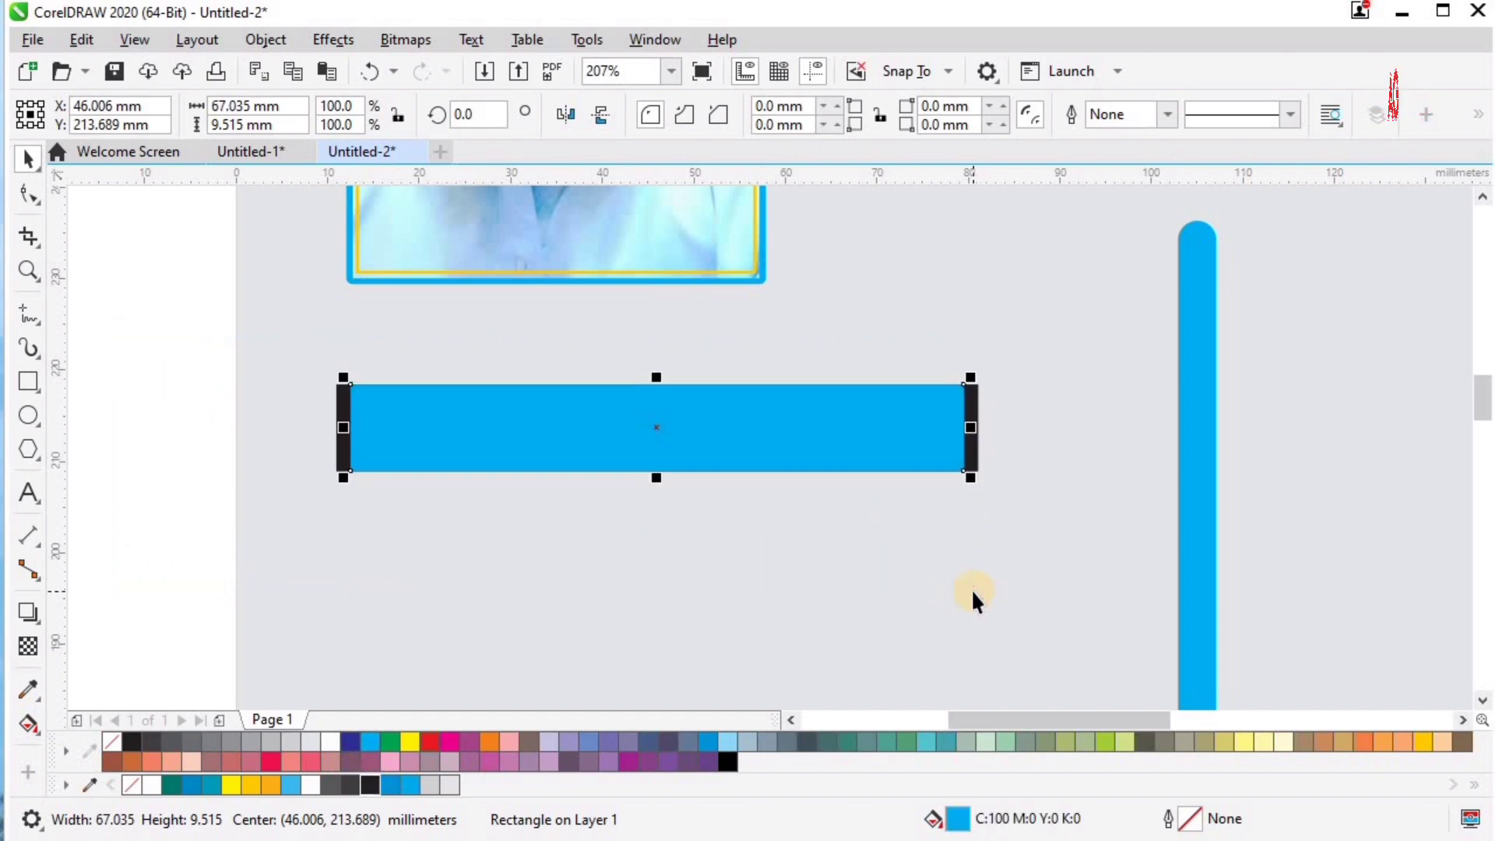
Step: Narrow the cyan bar to about 65 mm and fully round its corners
key(F4)
key(z)
drag(544, 395, 851, 267)
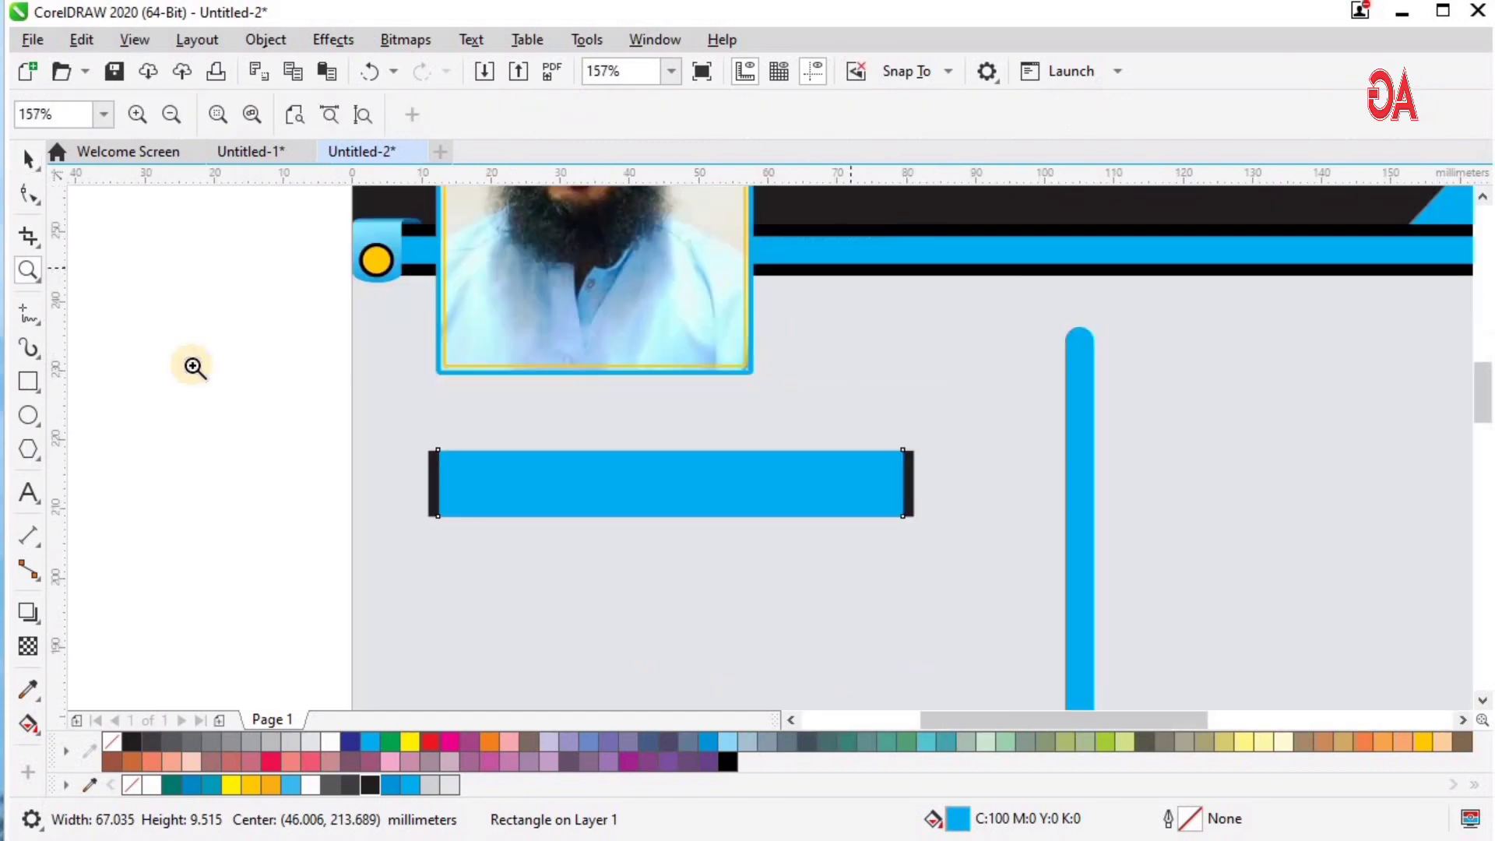
drag(192, 365, 1146, 584)
key(space)
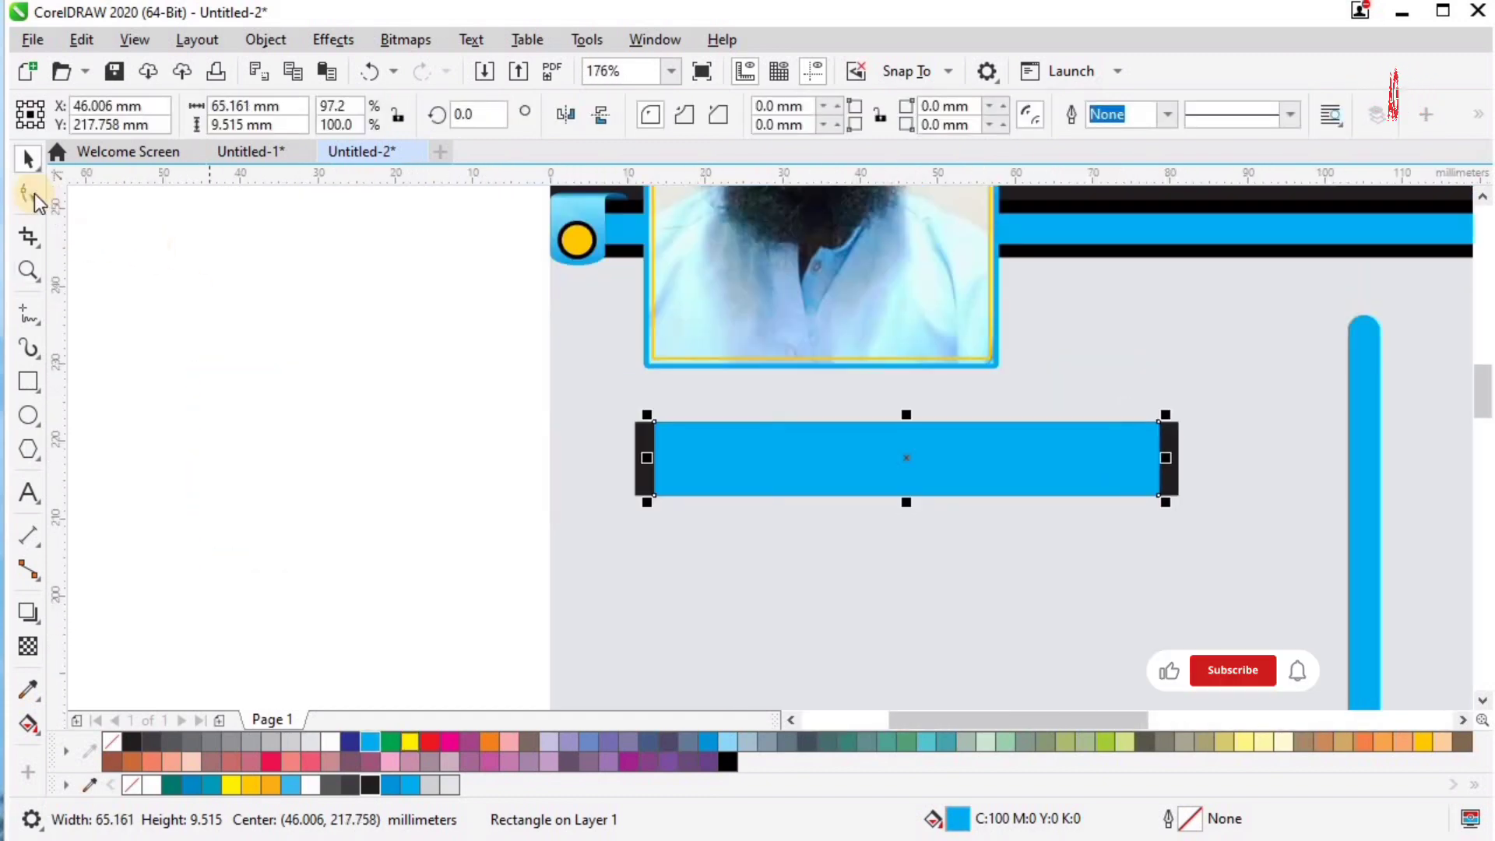
click(35, 201)
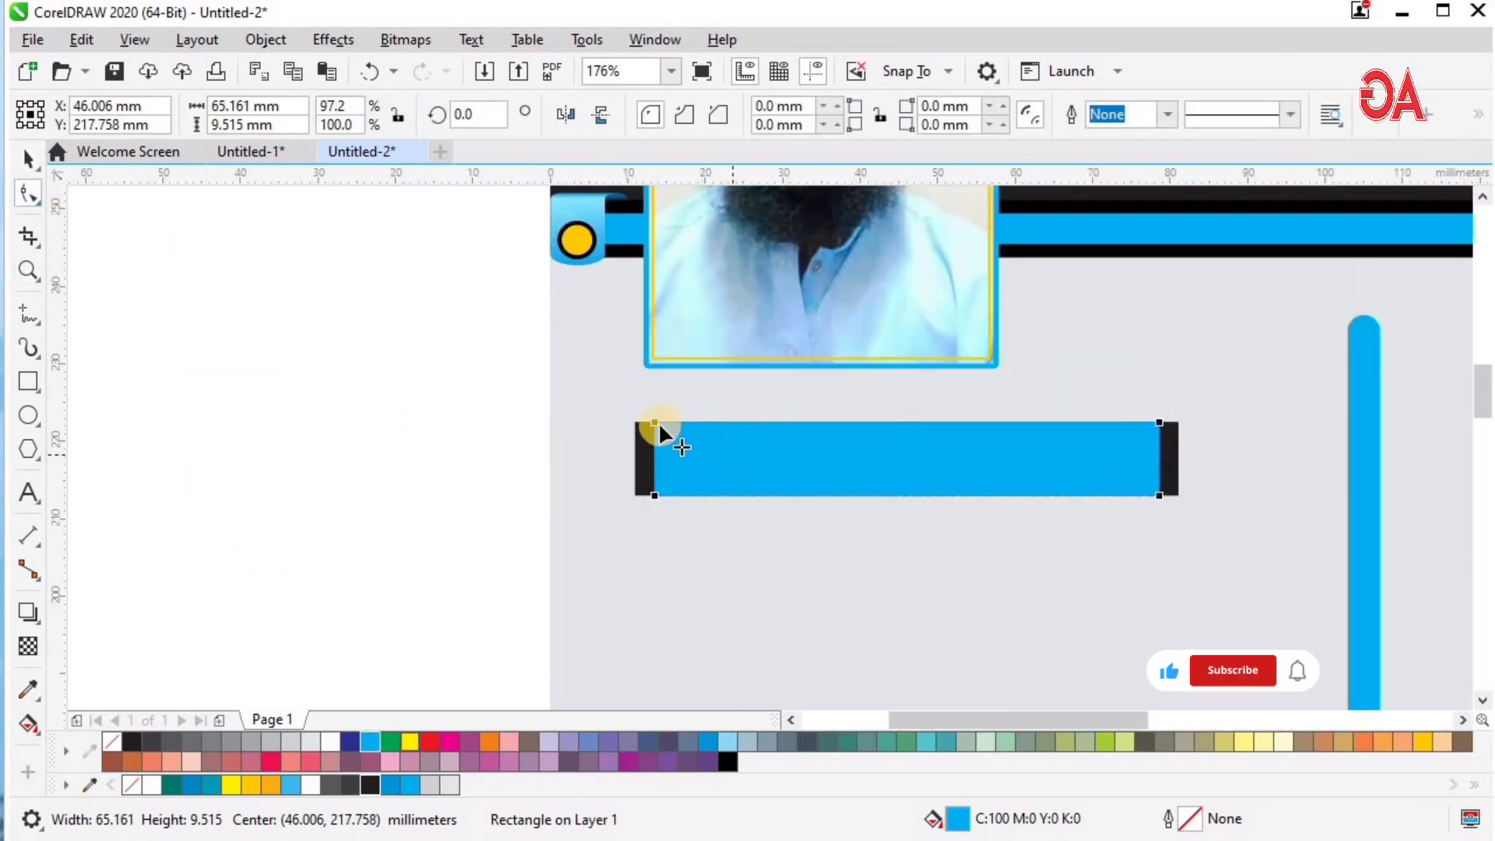
drag(657, 433, 742, 458)
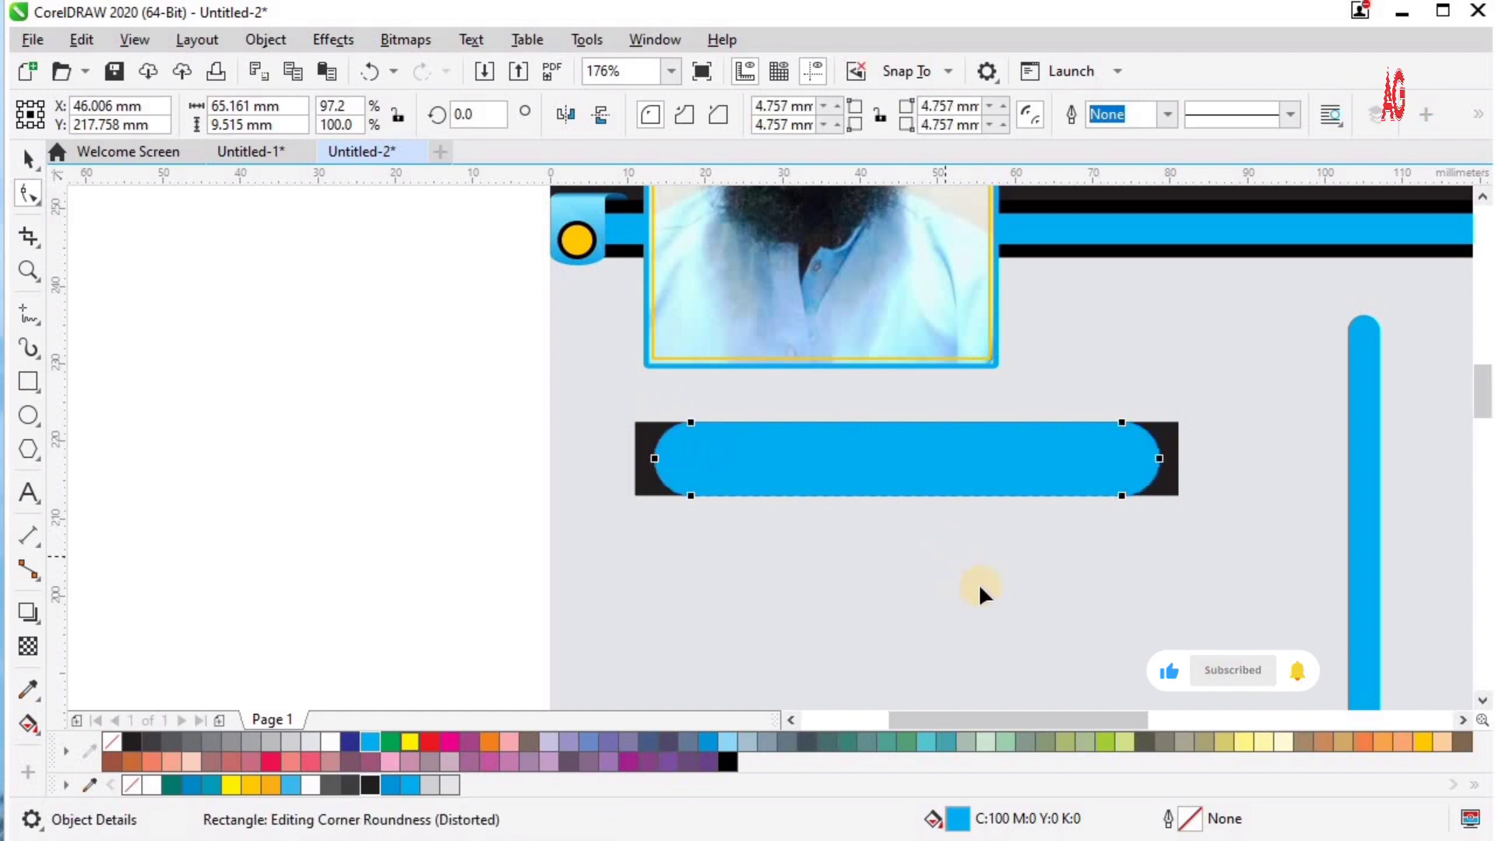
Step: Group the rounded cyan bar with the black rectangle behind it
key(ctrl+z)
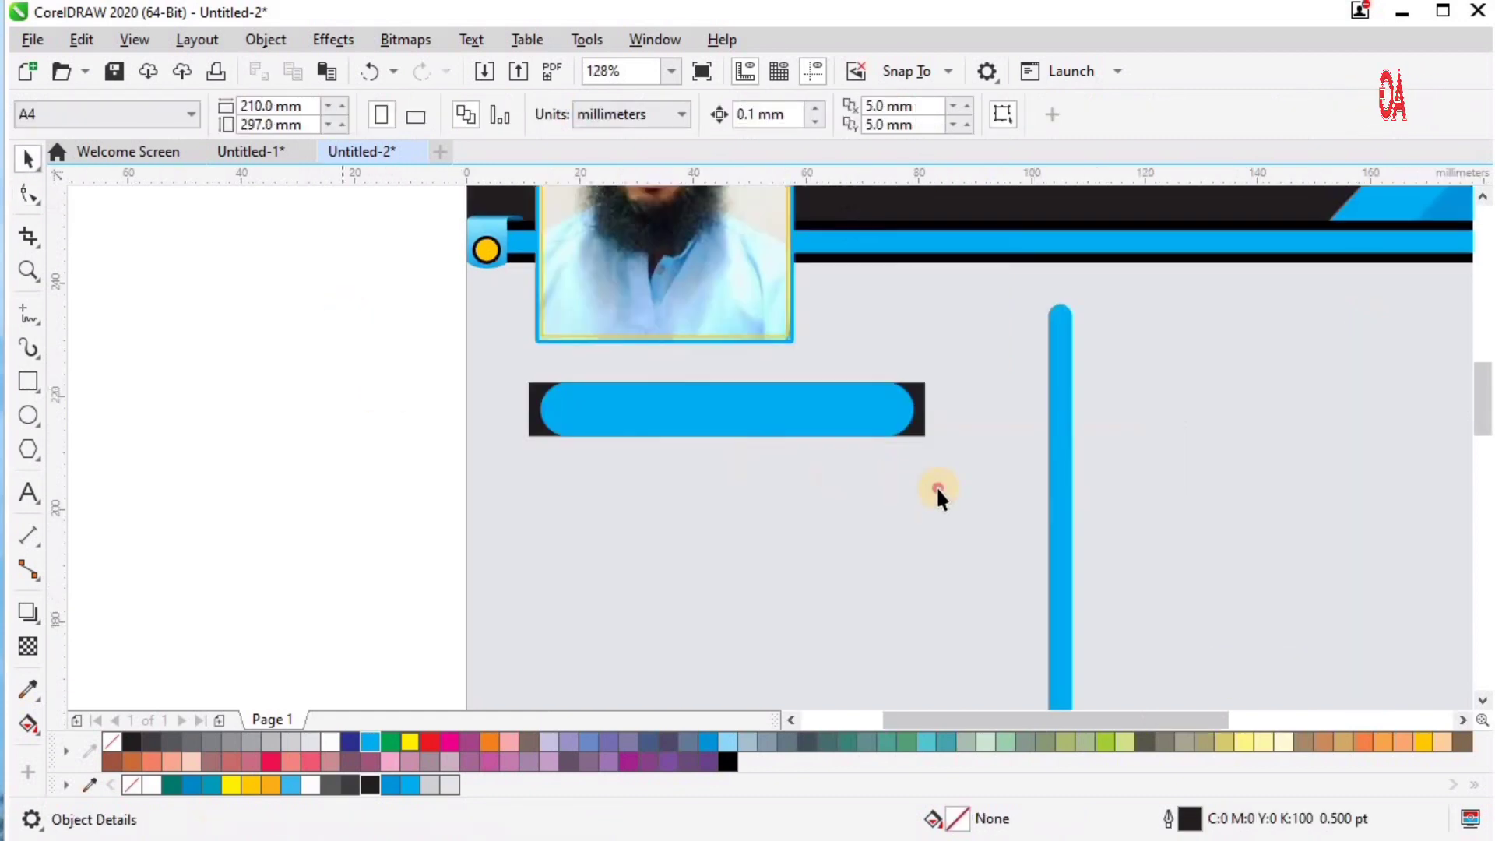
drag(338, 327, 983, 495)
key(ctrl+g)
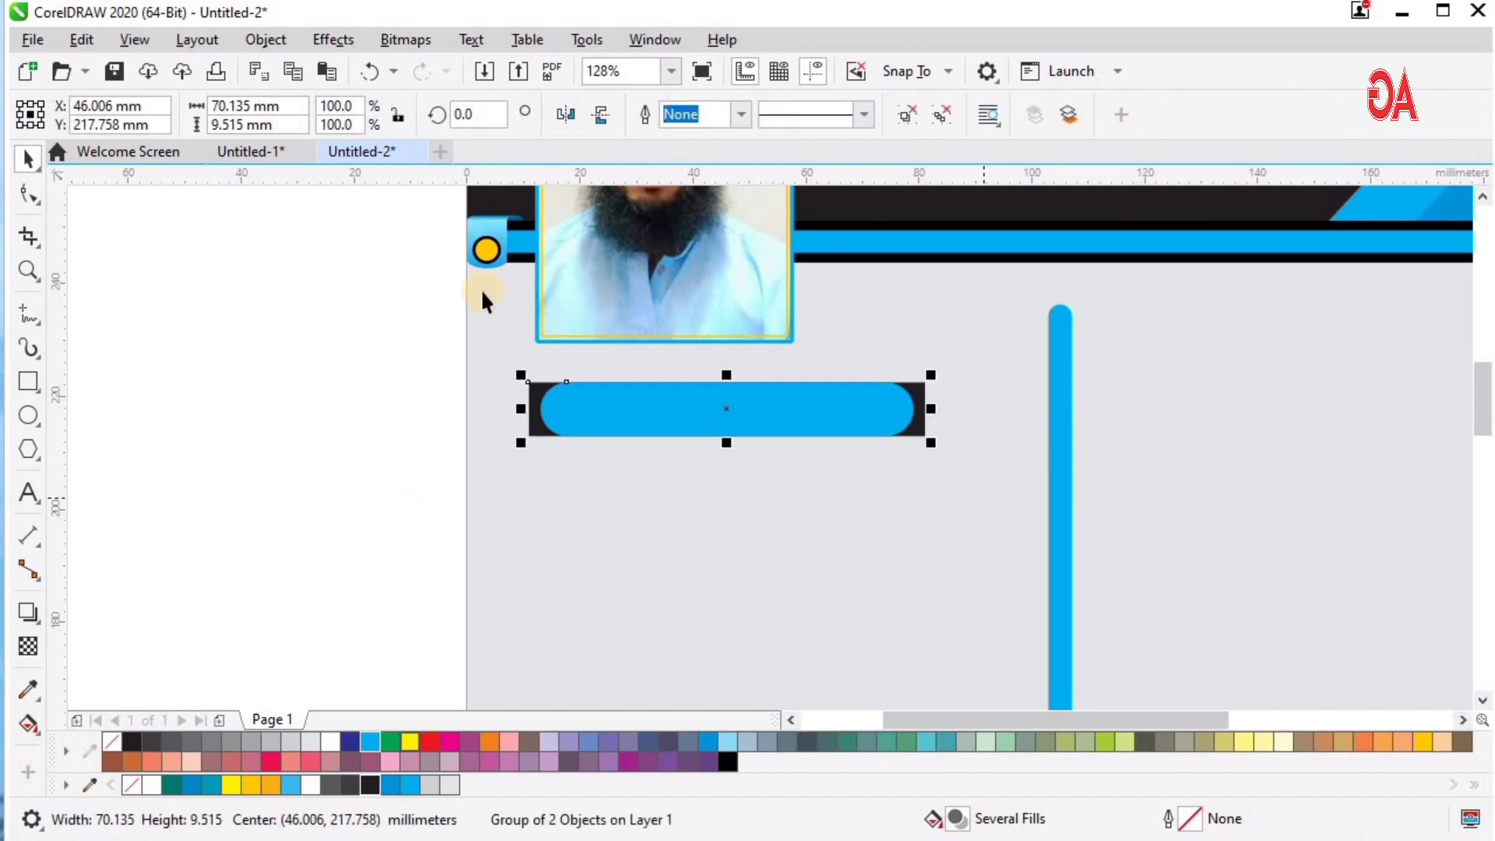
Step: Check the reference design in Untitled-1, and draw a rectangle about 63 mm wide and 8.8 mm high below the heading bar in Untitled-2
key(shift+F4)
click(249, 155)
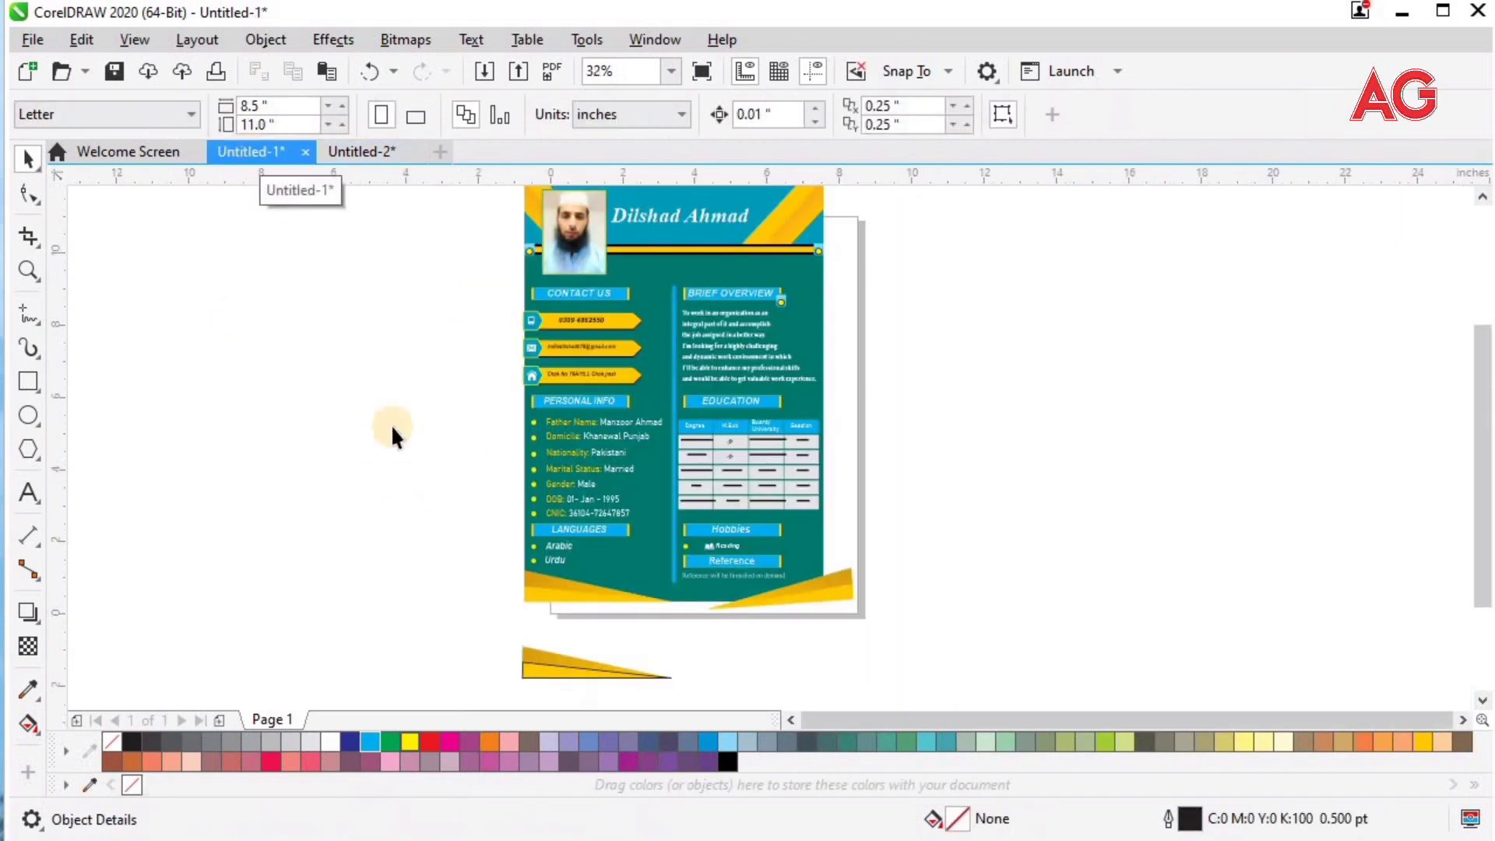
key(z)
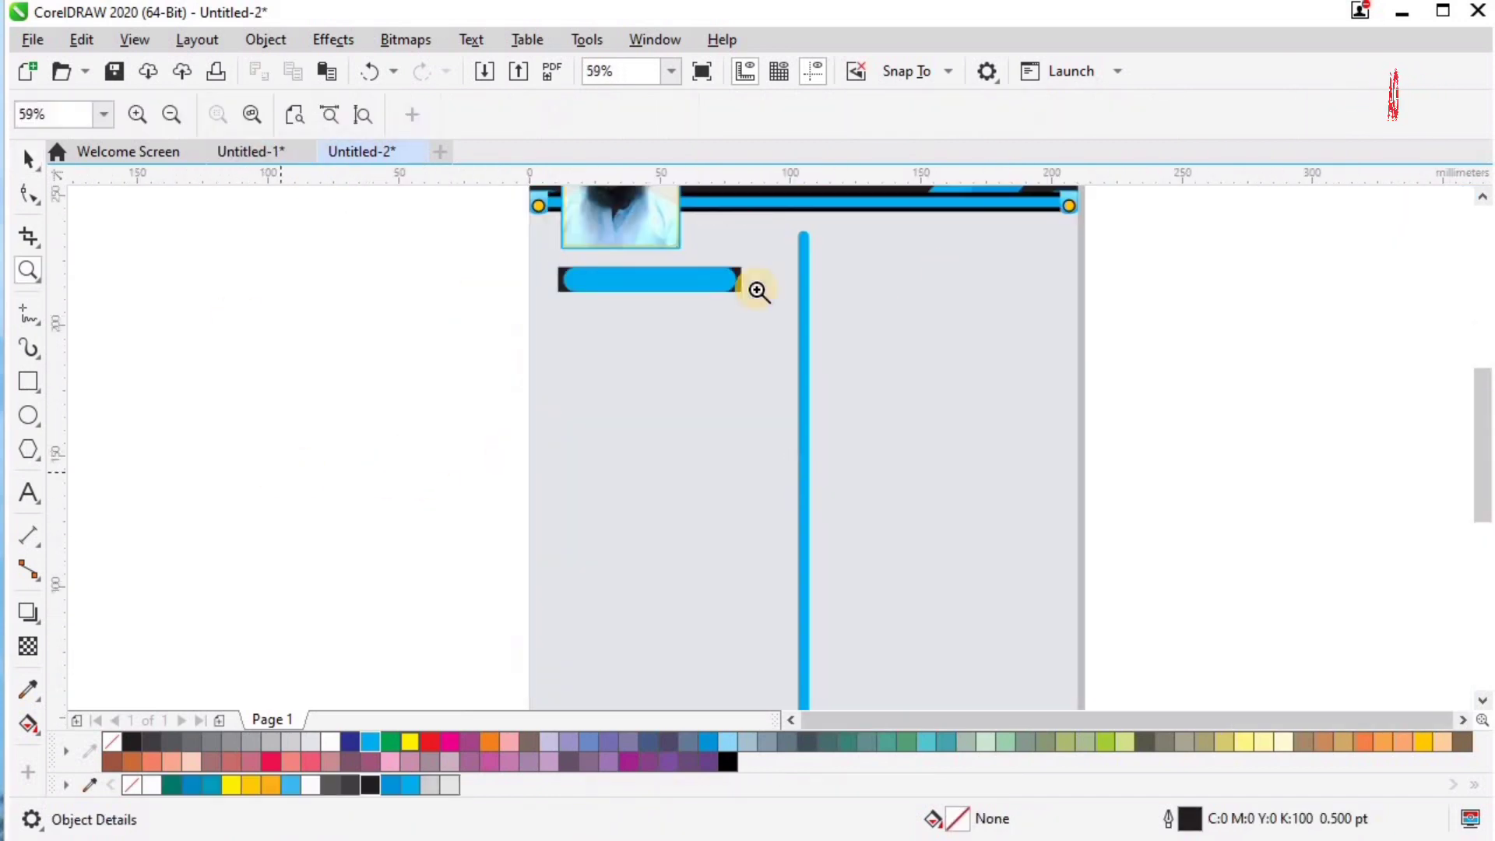
click(758, 291)
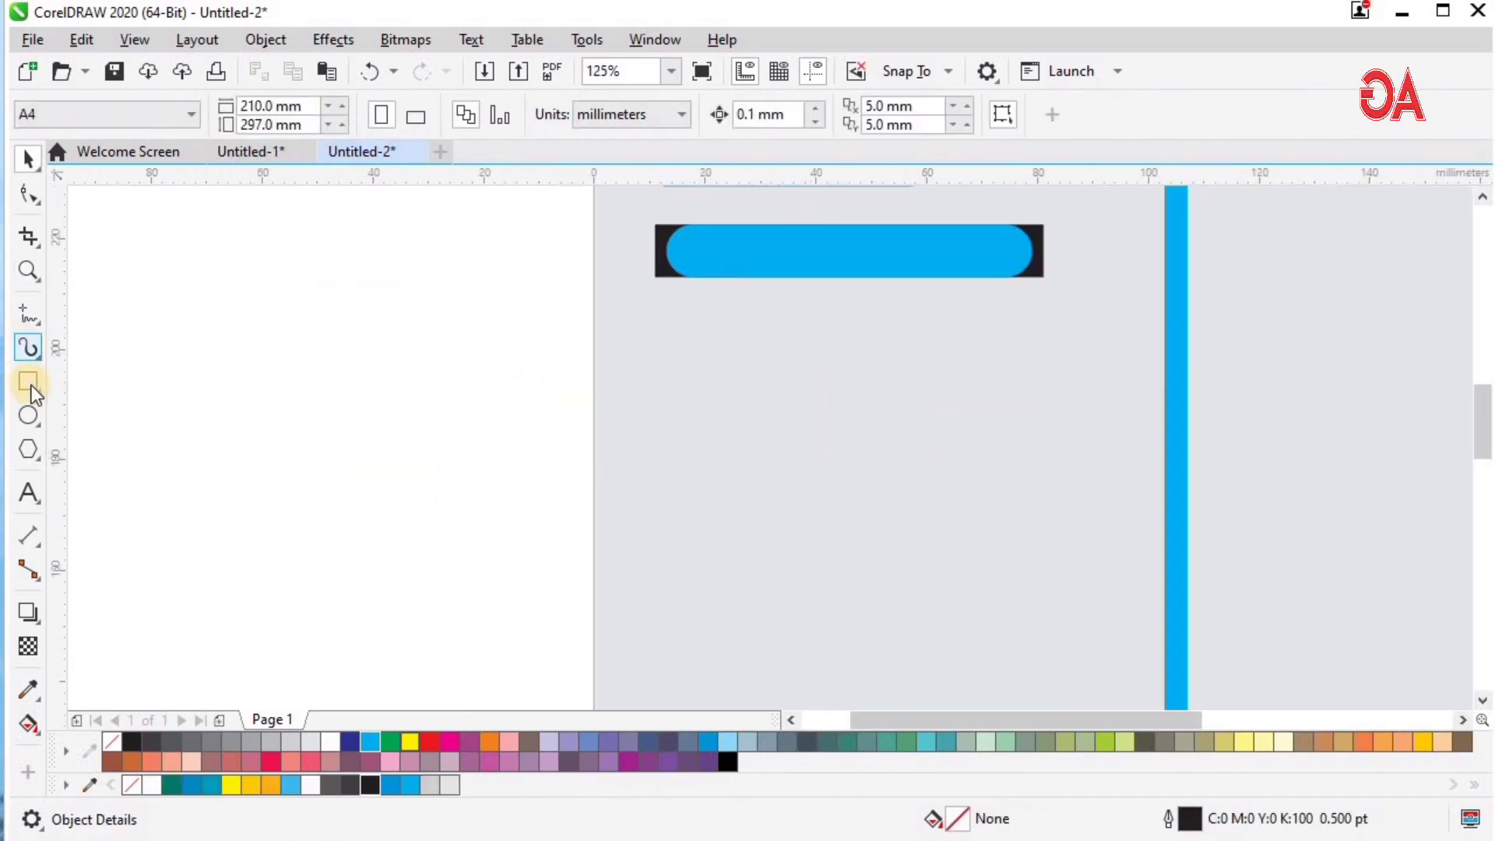
click(127, 382)
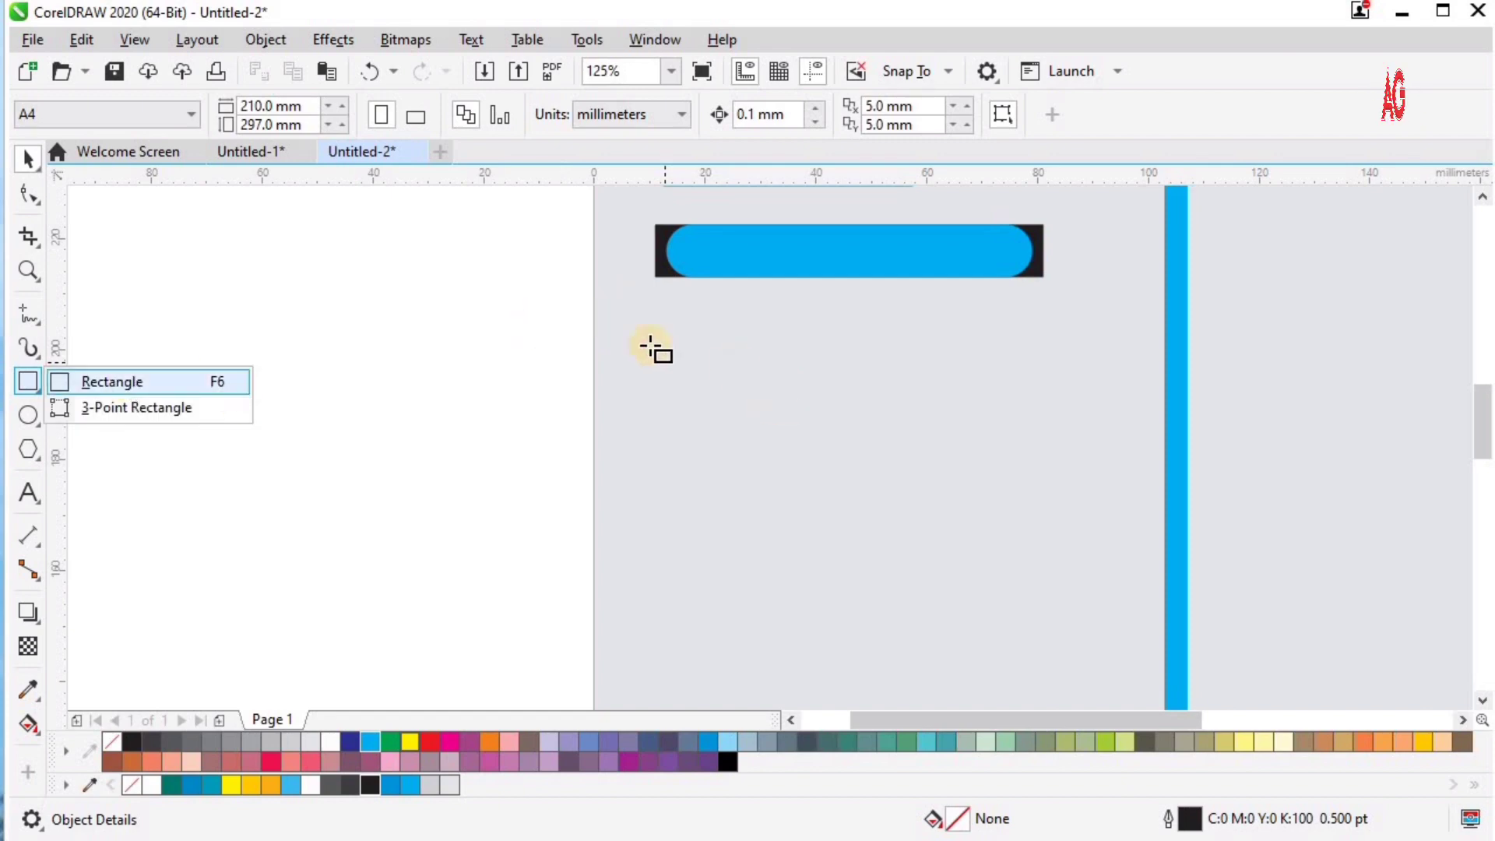
drag(624, 337, 973, 377)
key(z)
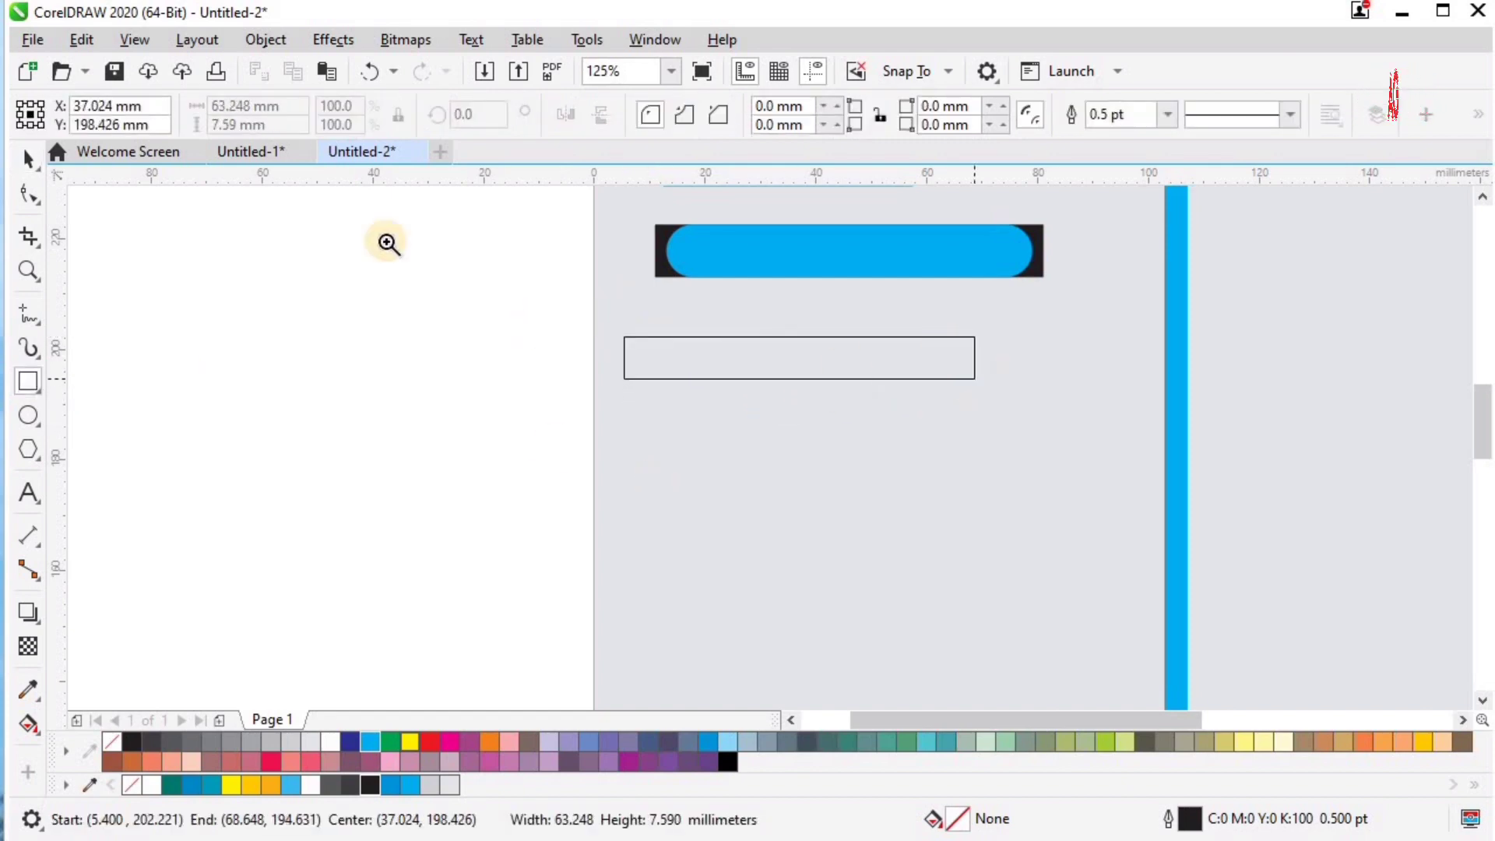
click(787, 503)
key(space)
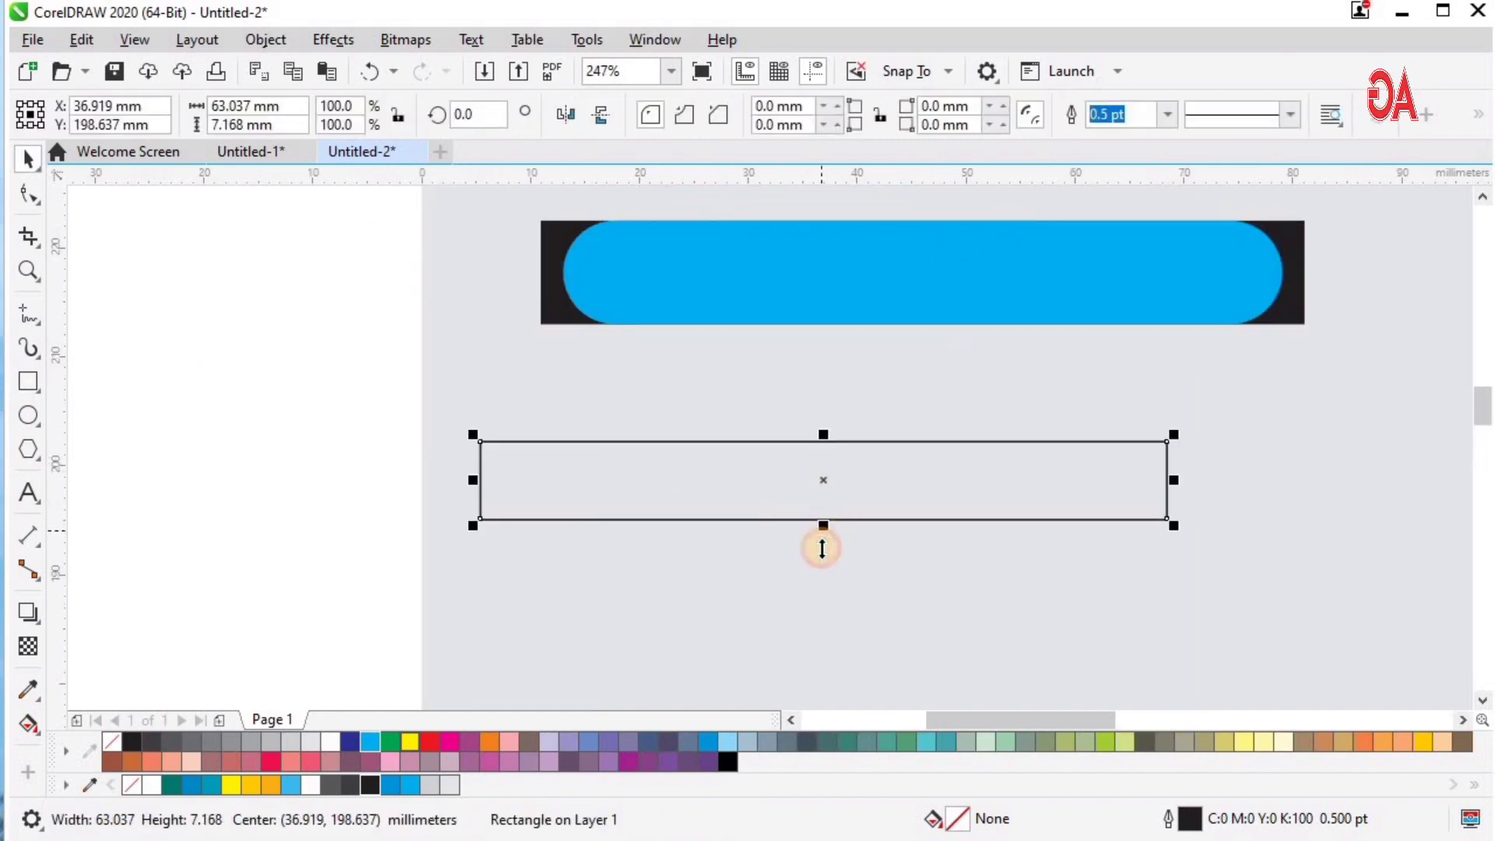
drag(822, 549, 823, 567)
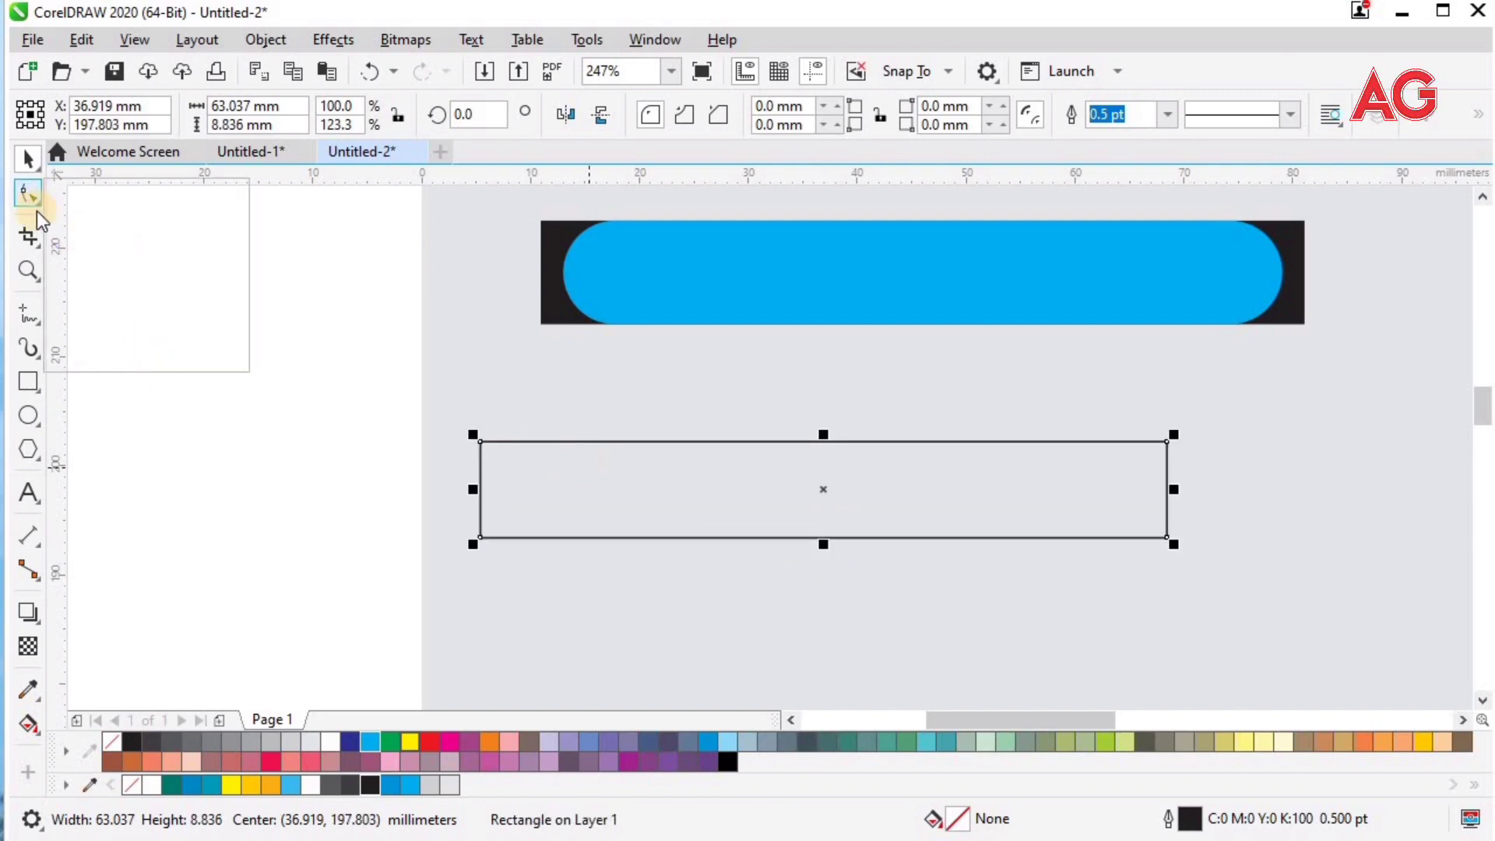
Step: Convert the new rectangle below the heading bar to curves
click(38, 204)
click(87, 194)
right_click(605, 494)
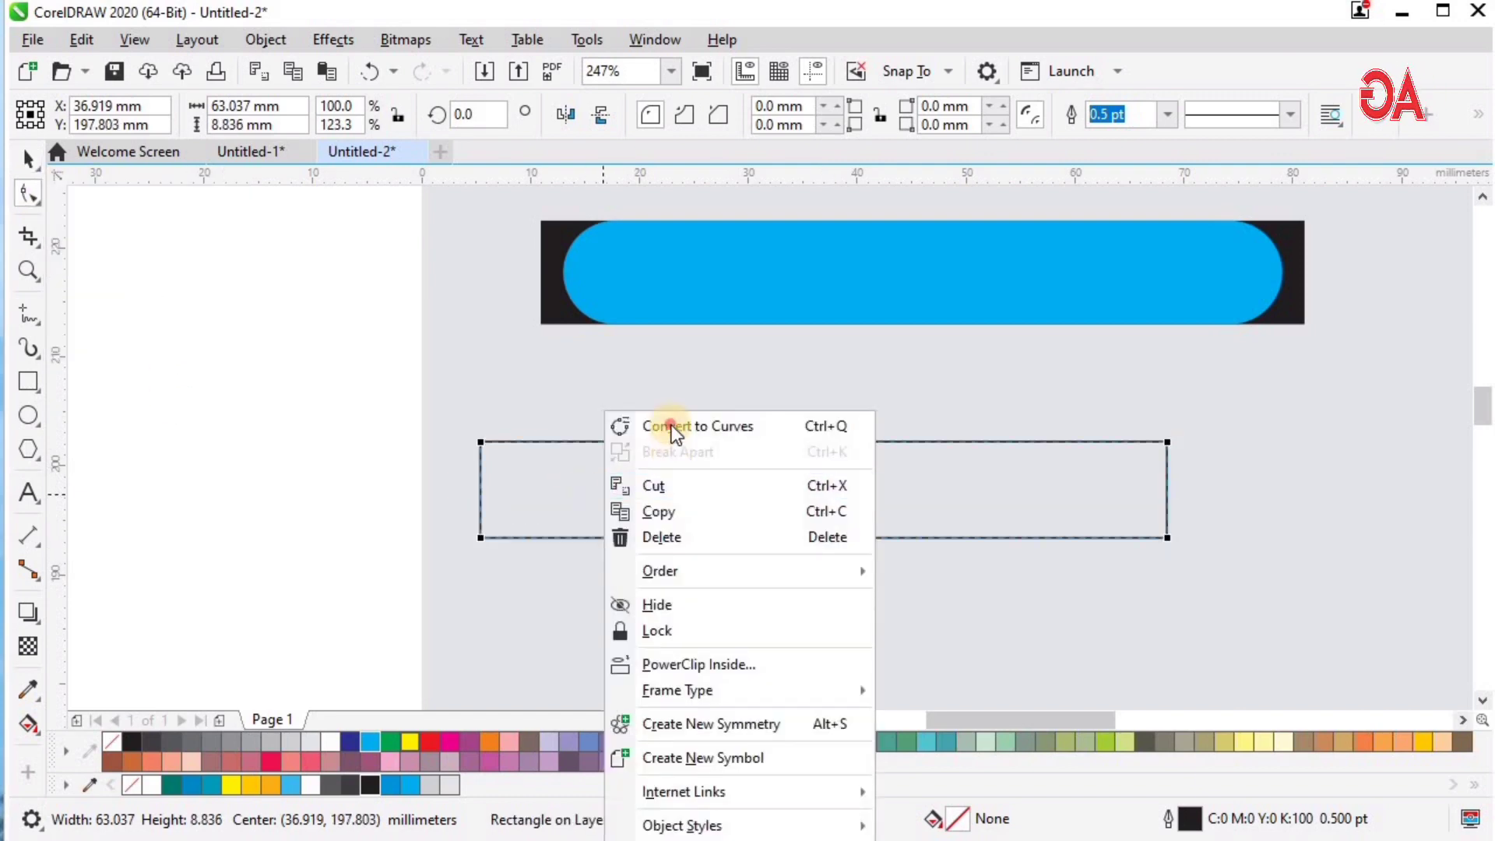
click(671, 426)
Step: Add a node midway on the rectangle's right edge and pull it outward about 3.6 mm to form a centred arrow tip
mouse_move(1168, 493)
mouse_down()
mouse_move(1218, 489)
mouse_move(1165, 493)
mouse_up()
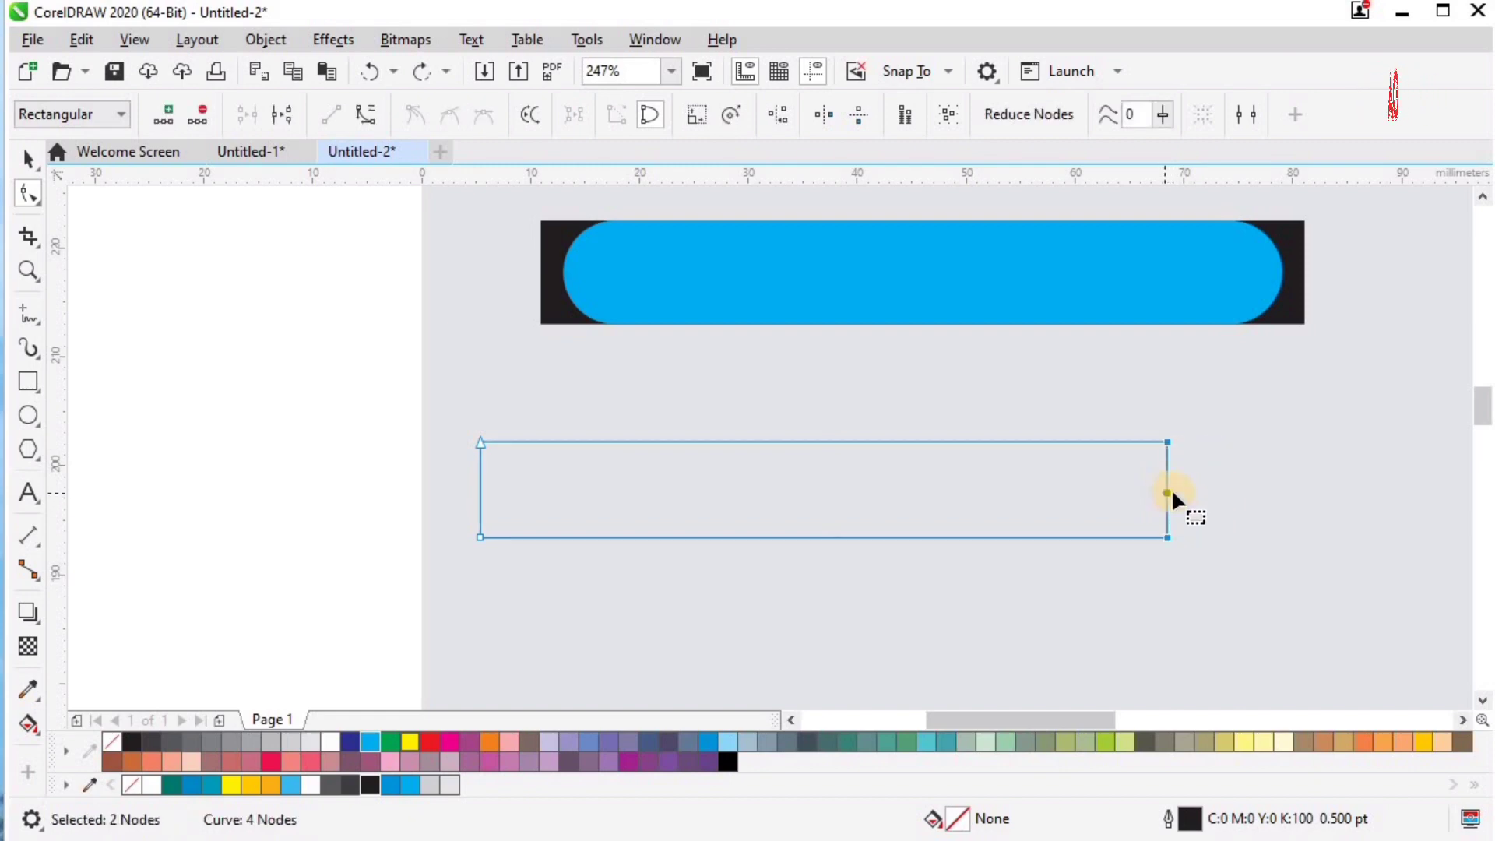
click(1169, 493)
double_click(1168, 493)
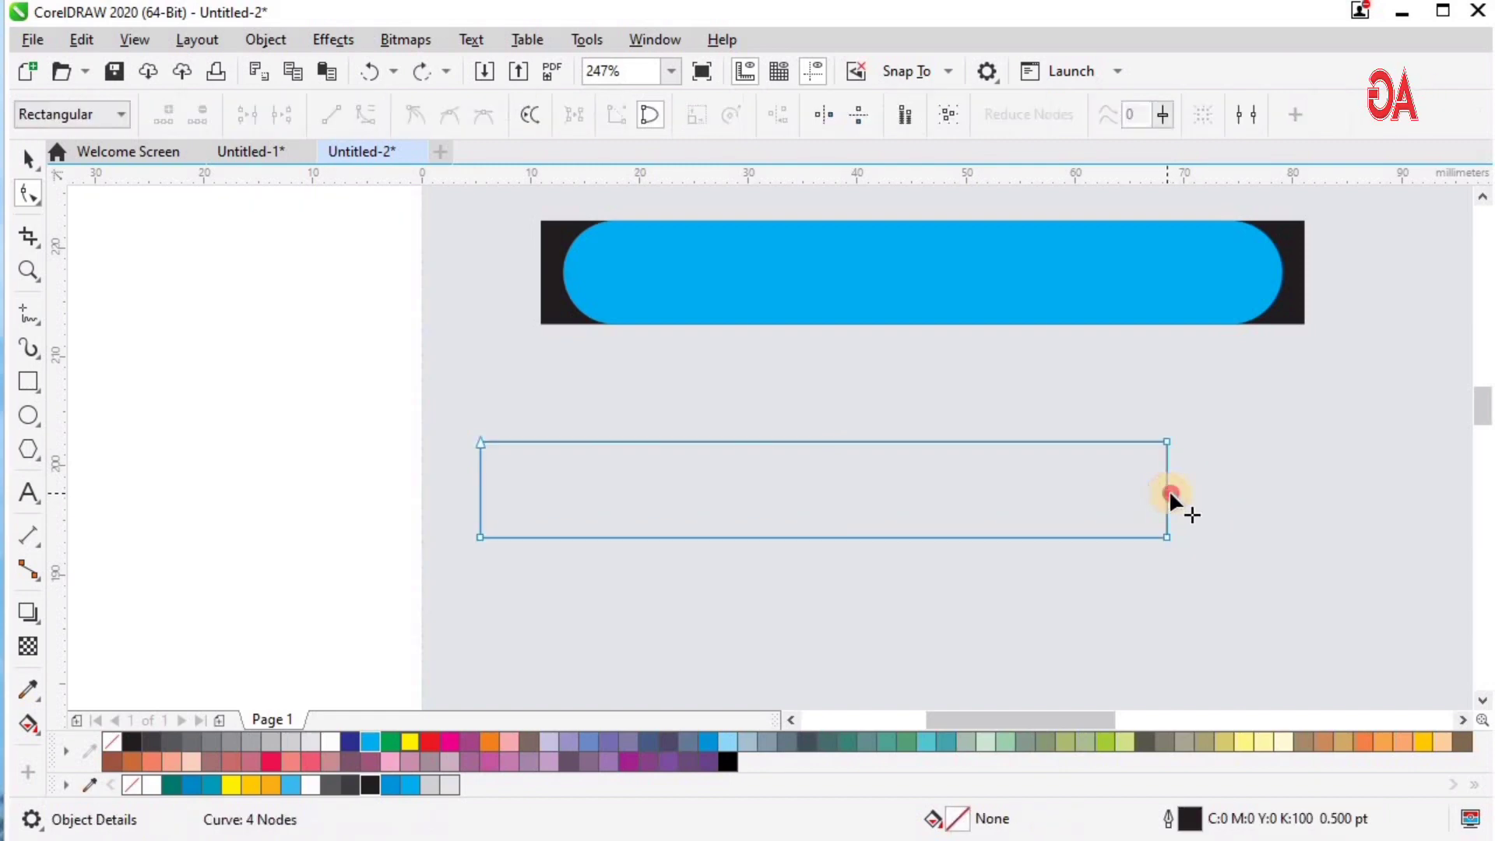
drag(1169, 493, 1208, 493)
key(z)
drag(1041, 401, 1378, 623)
key(space)
key(space)
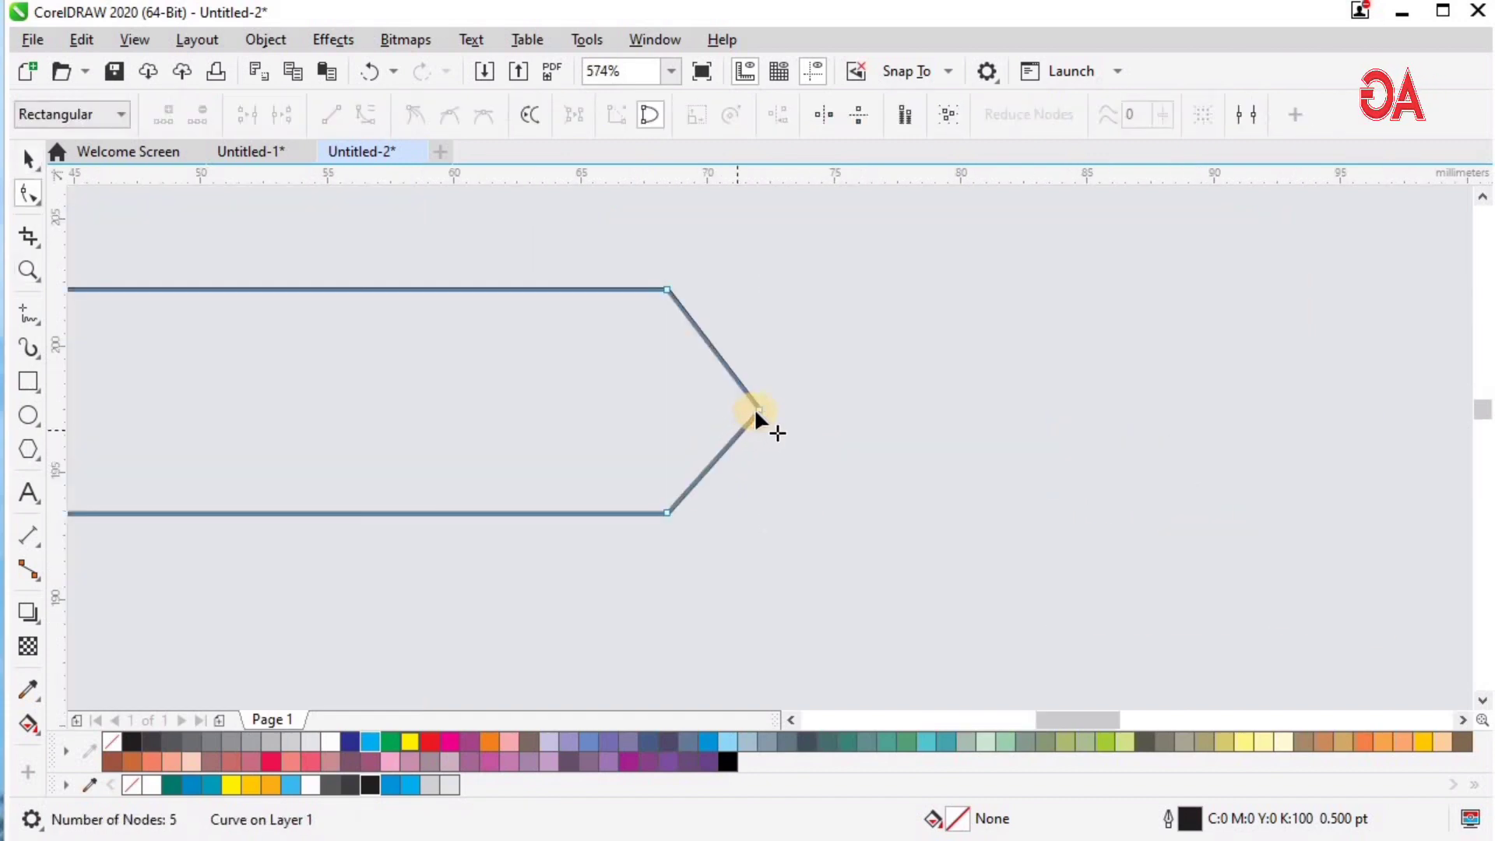
drag(758, 407, 758, 402)
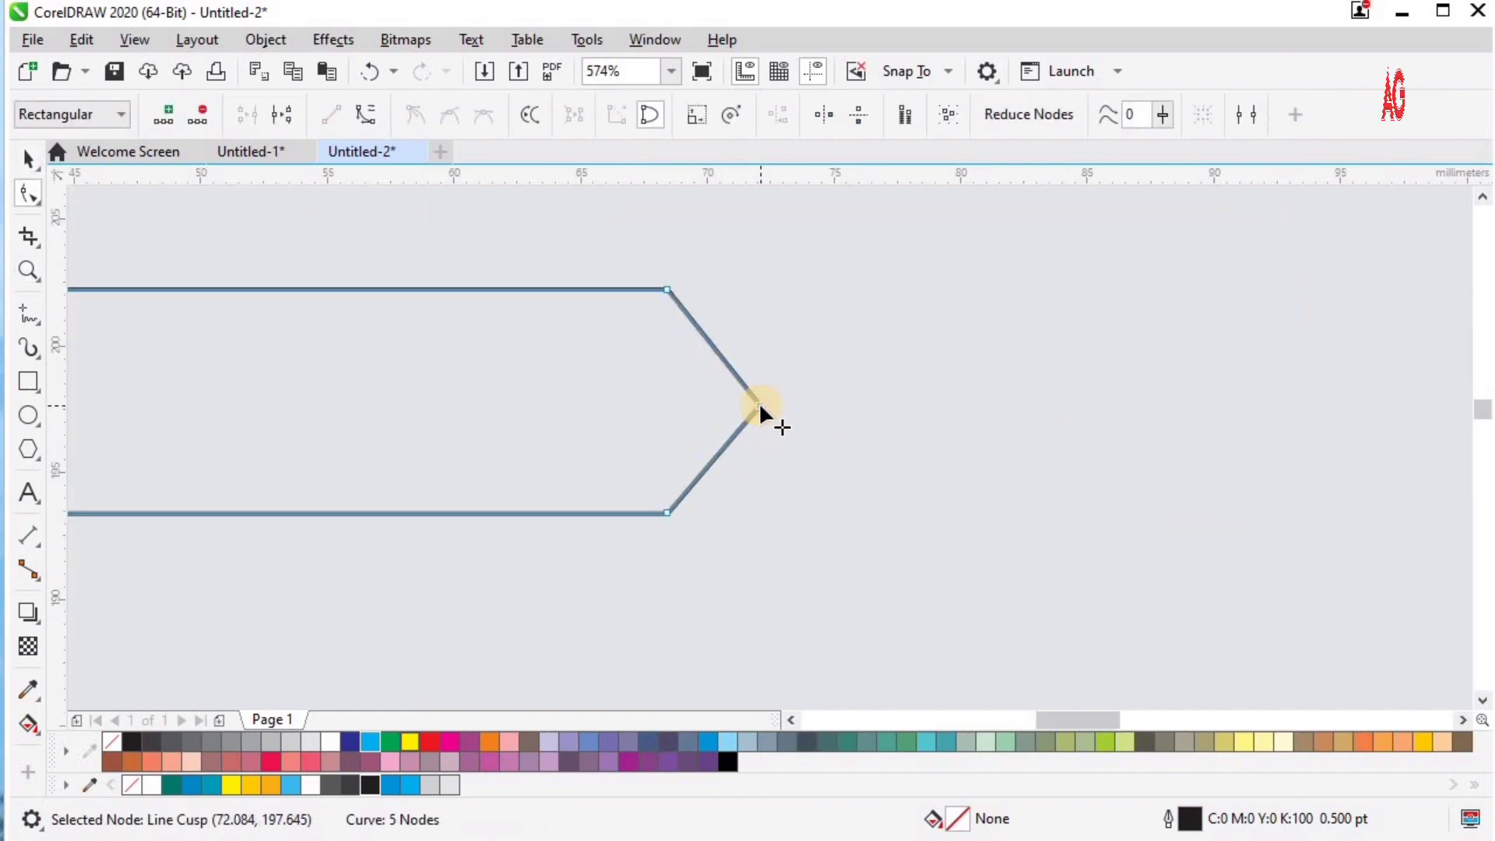
Step: Fill the arrow-shaped bar with cyan, CMYK 100, 0, 0, 0, and remove its outline
key(shift+F4)
key(z)
drag(578, 314, 882, 425)
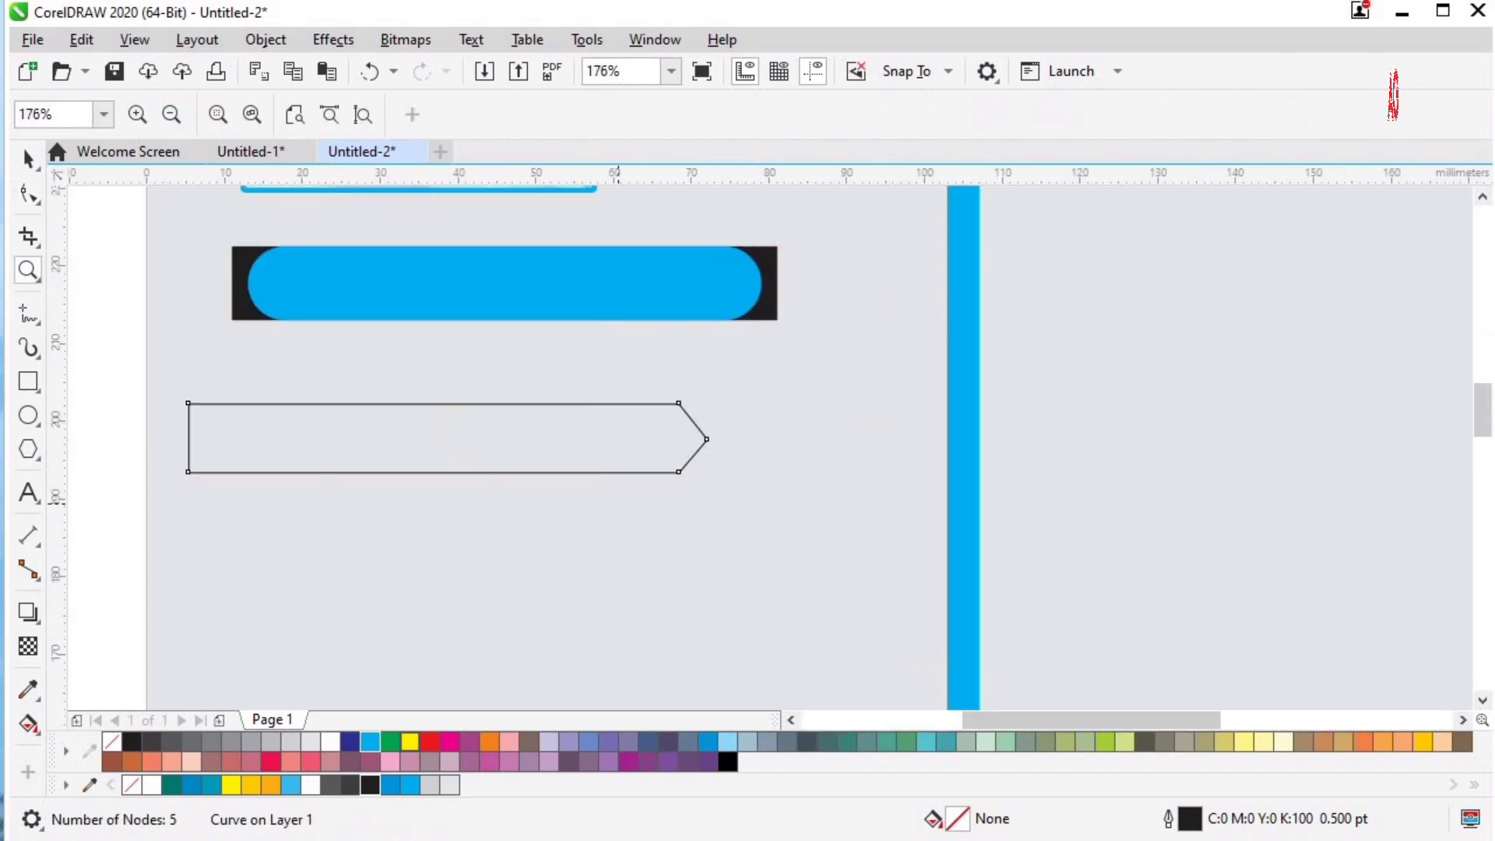
key(space)
click(380, 735)
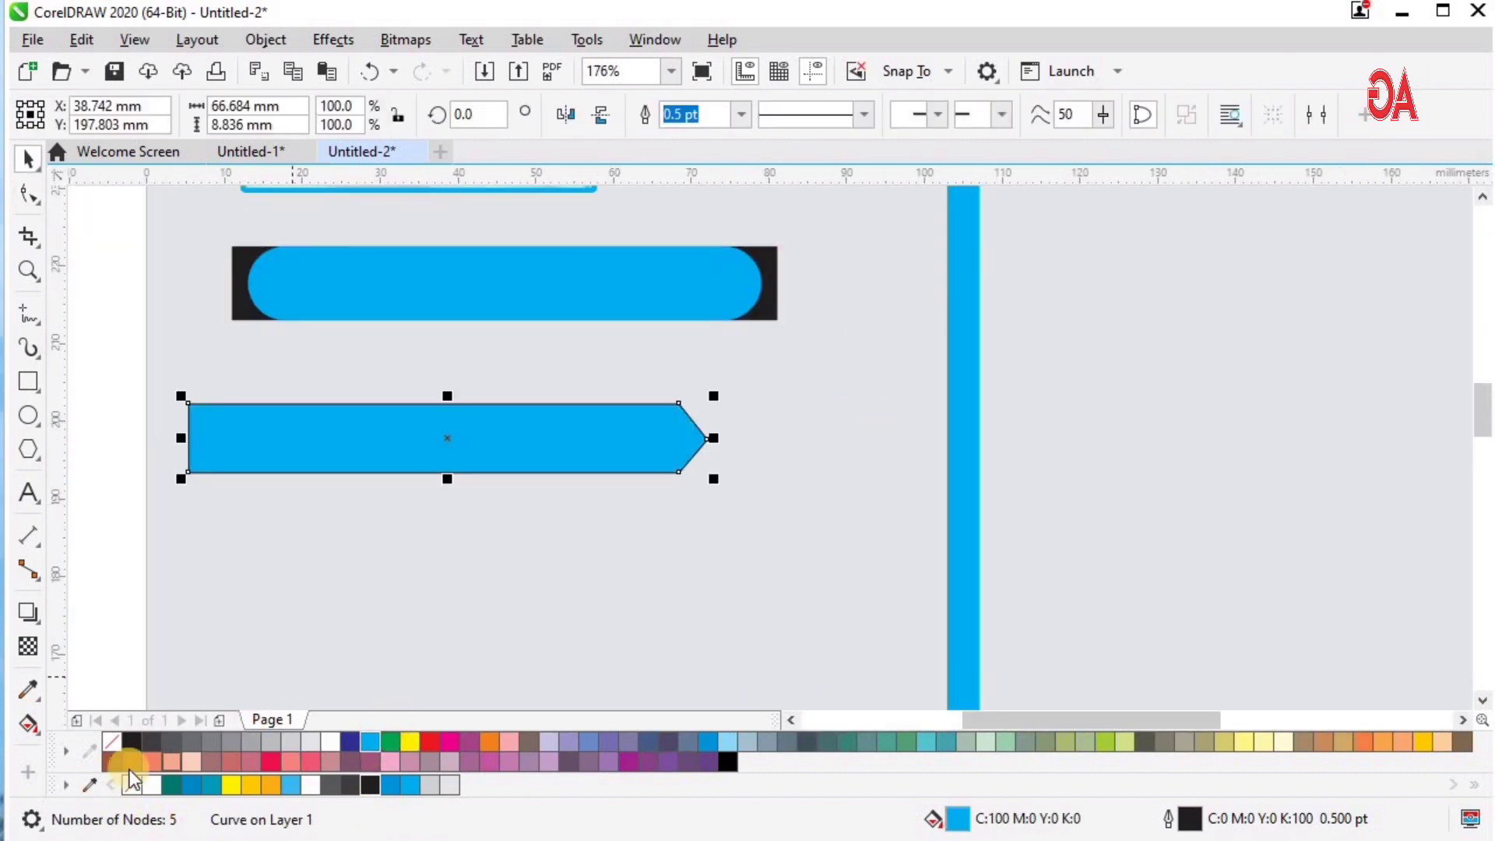
drag(125, 340, 1017, 651)
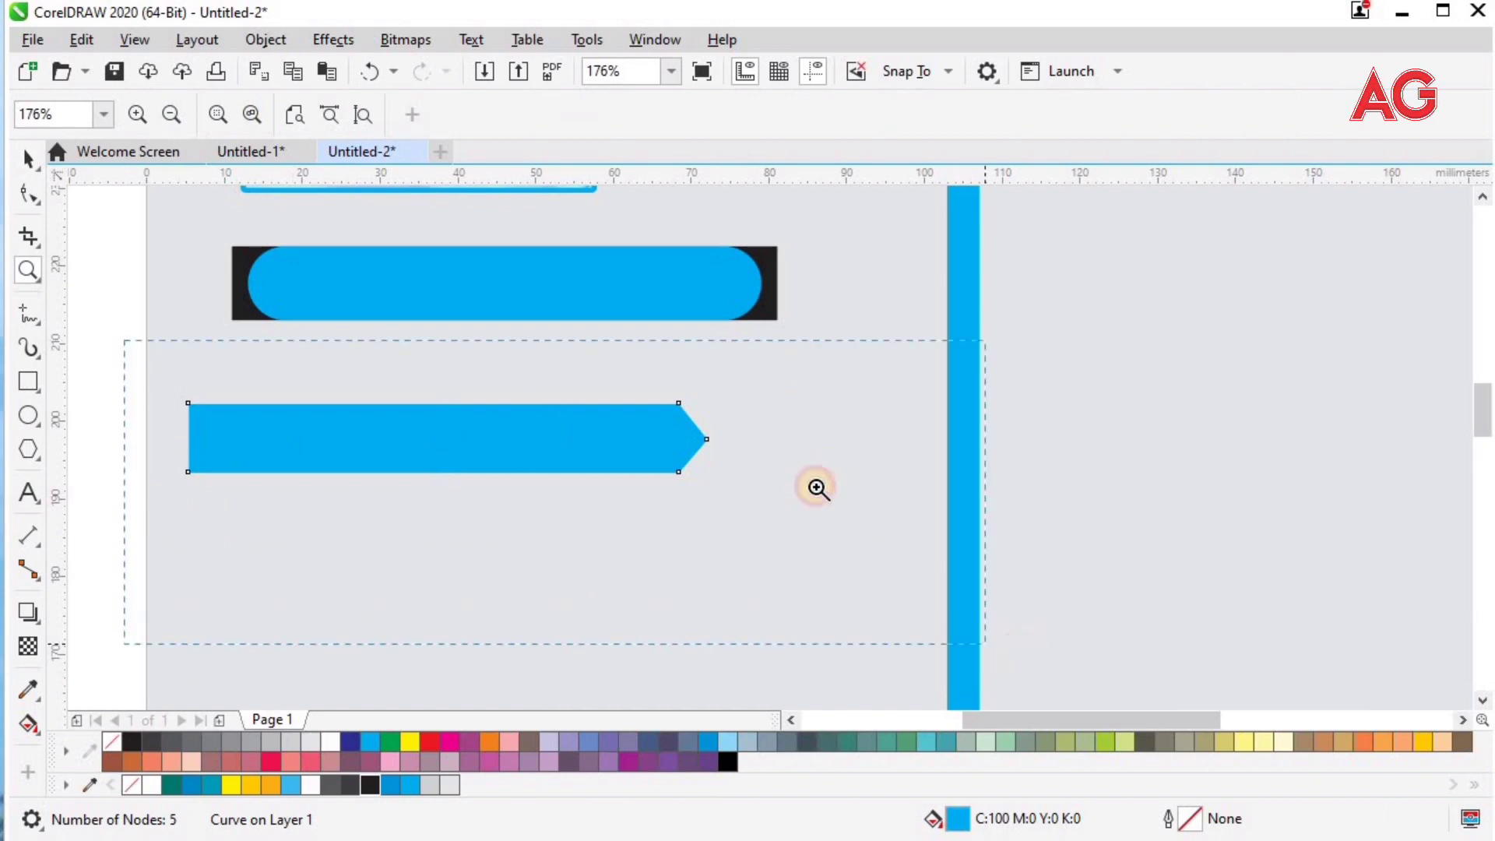
Step: Draw an outlined rectangle about 9.7 mm wide and 12.9 mm high over the left end of the arrow bar
key(space)
double_click(920, 357)
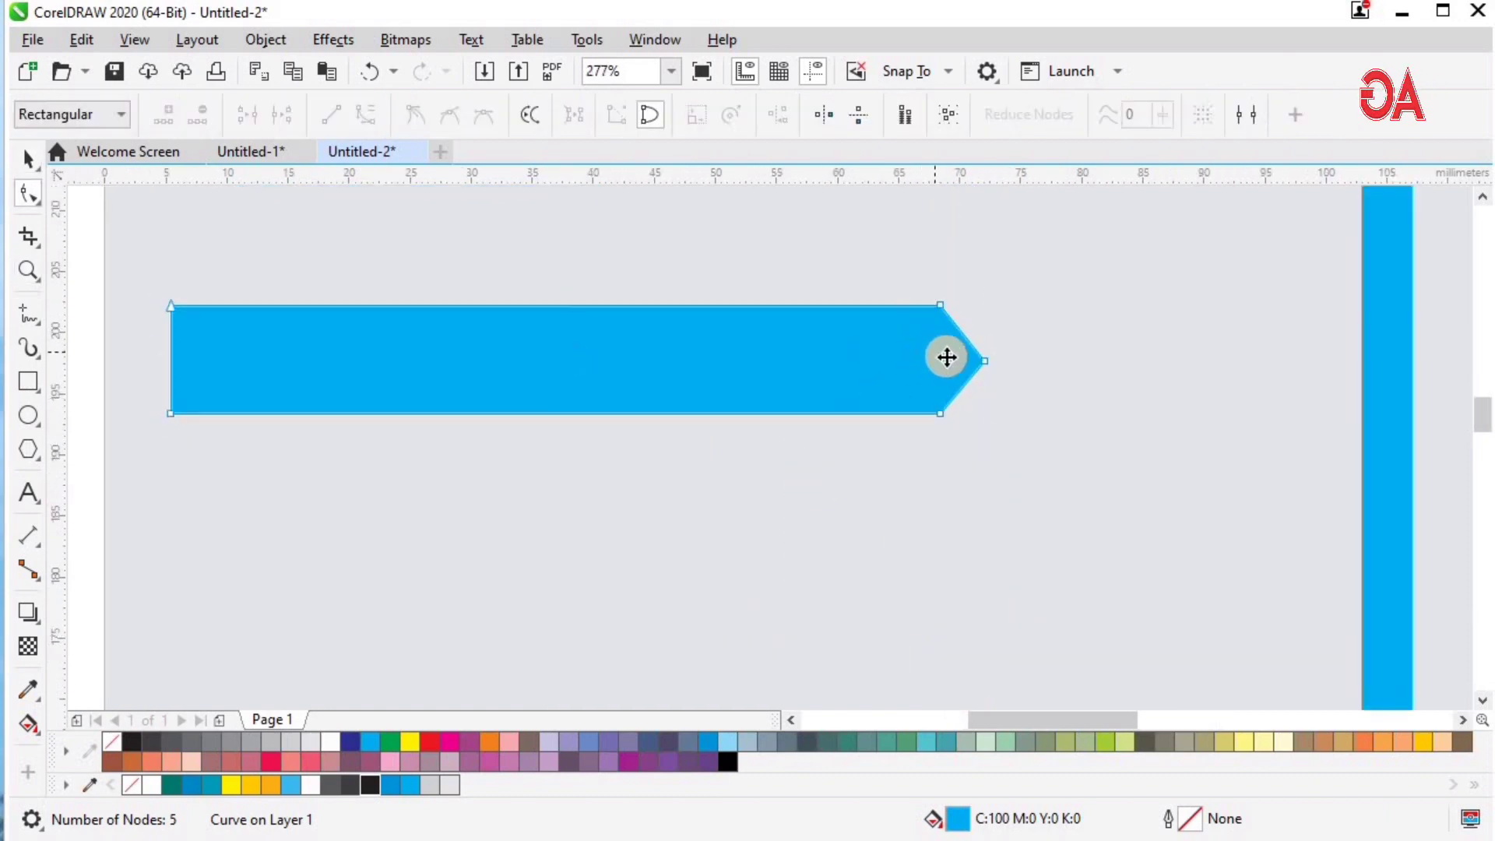
key(space)
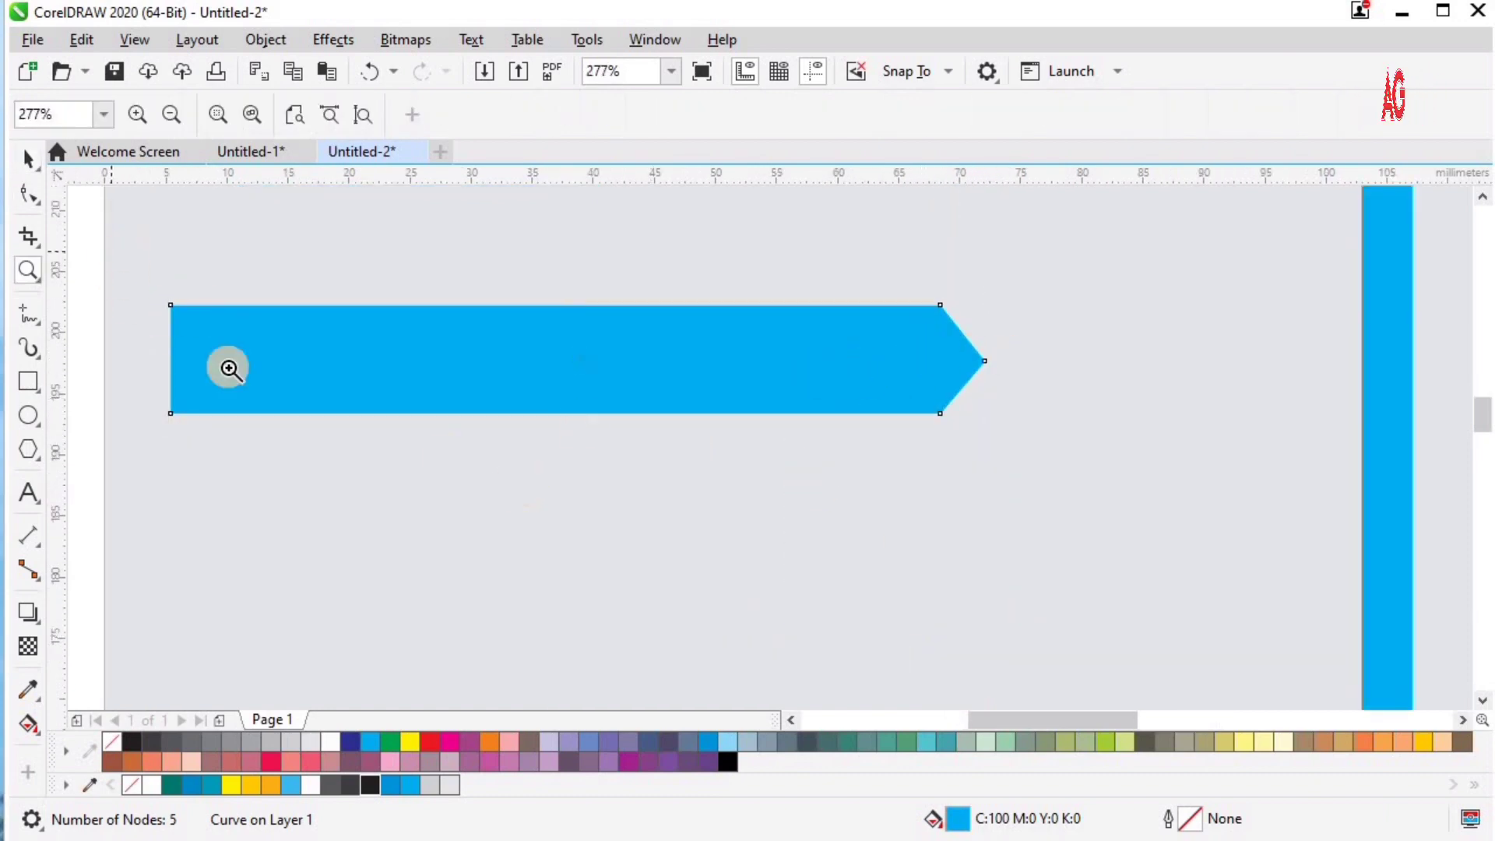
click(232, 366)
click(29, 381)
click(36, 387)
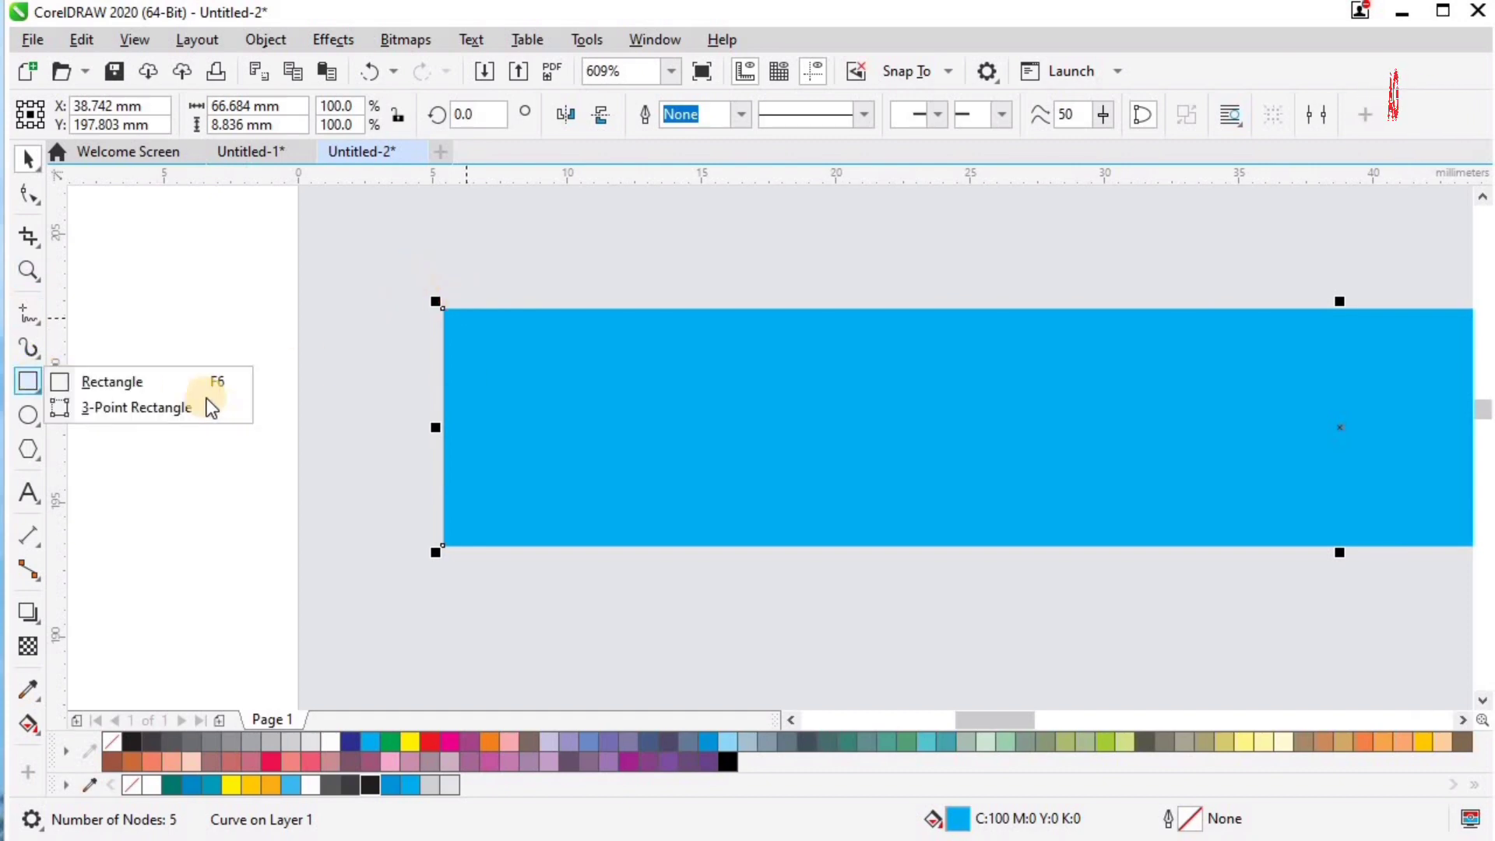
click(166, 382)
drag(543, 563, 653, 600)
Step: Centre the outlined rectangle vertically on the cyan arrow bar and scale it down about its centre to about 7.7 × 10.3 mm
shift+click(809, 419)
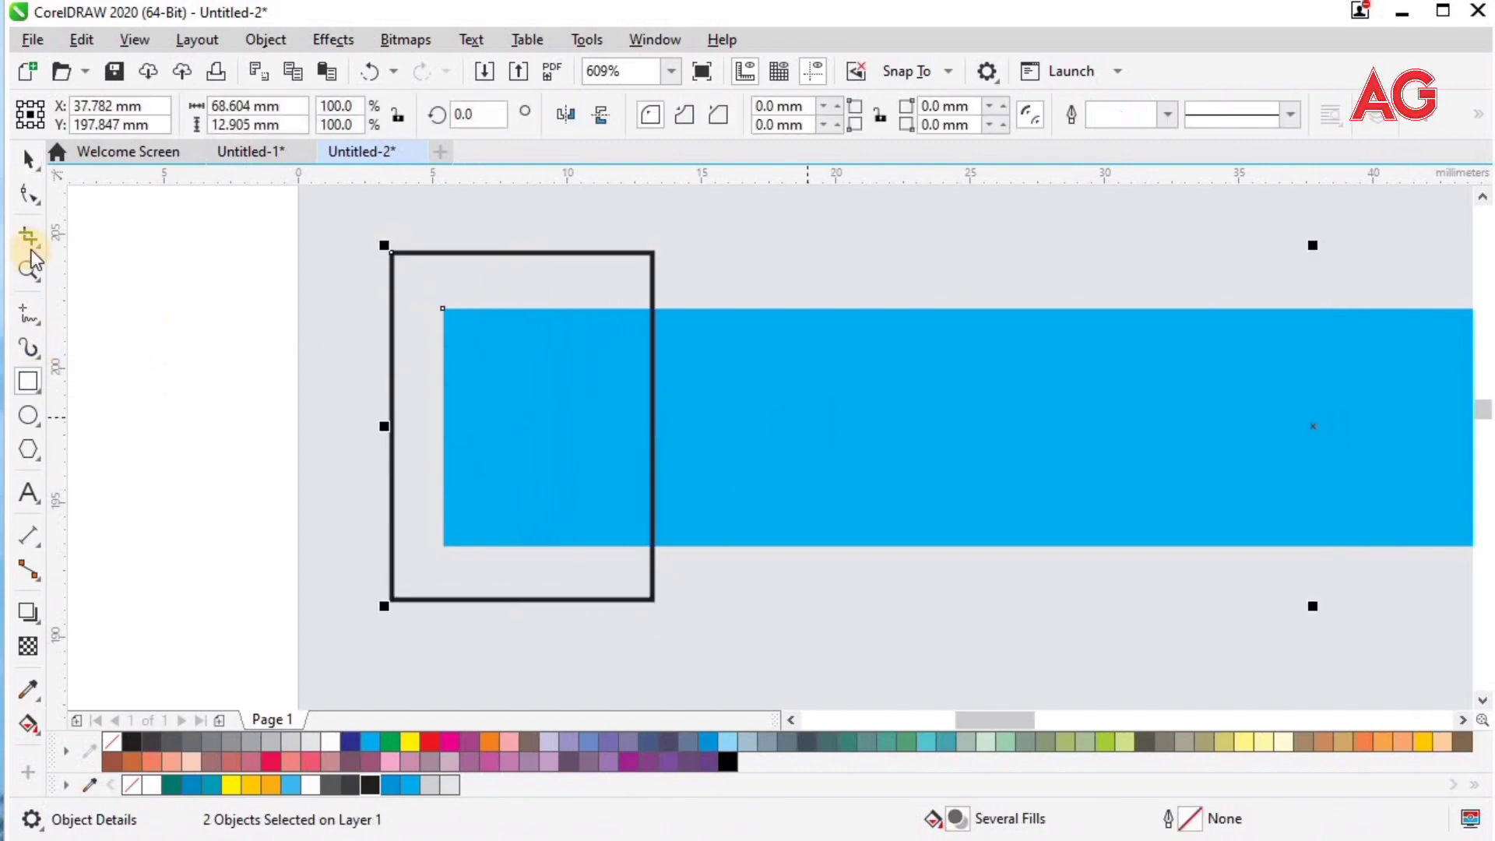
click(28, 159)
click(441, 277)
click(653, 330)
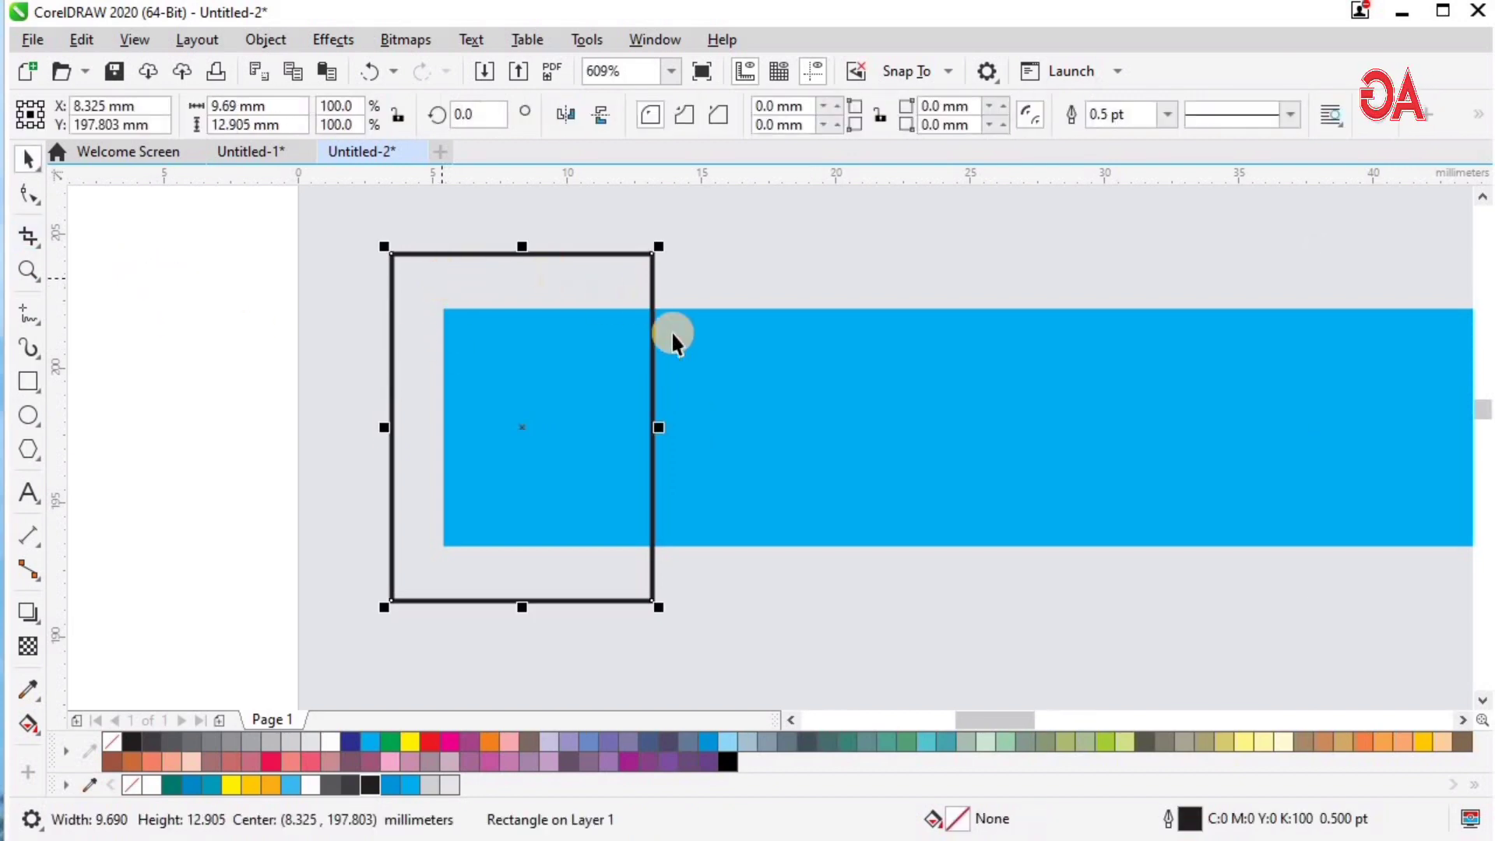
shift+click(702, 351)
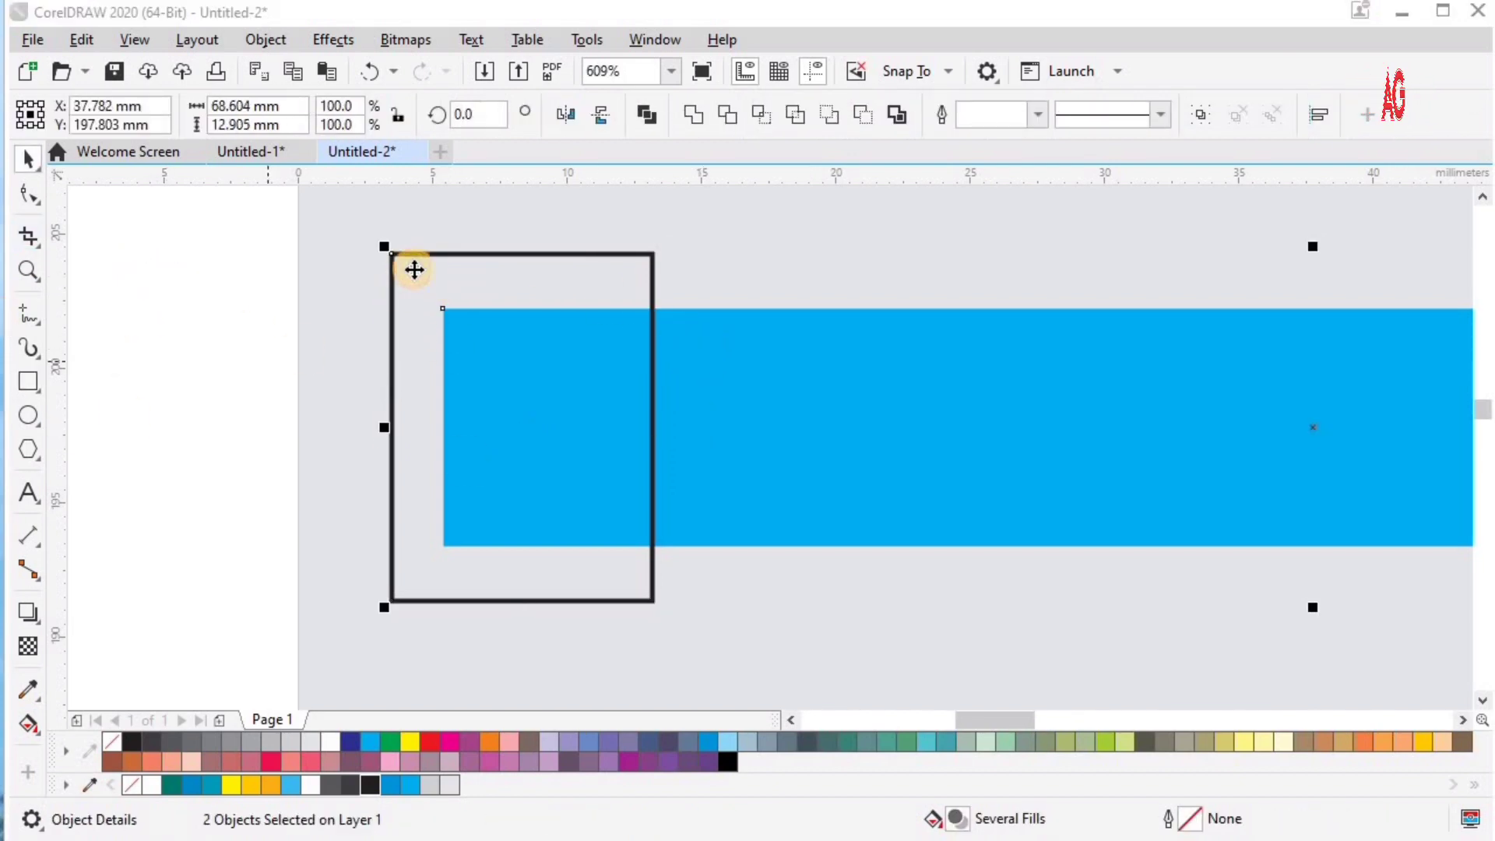
click(642, 242)
click(644, 246)
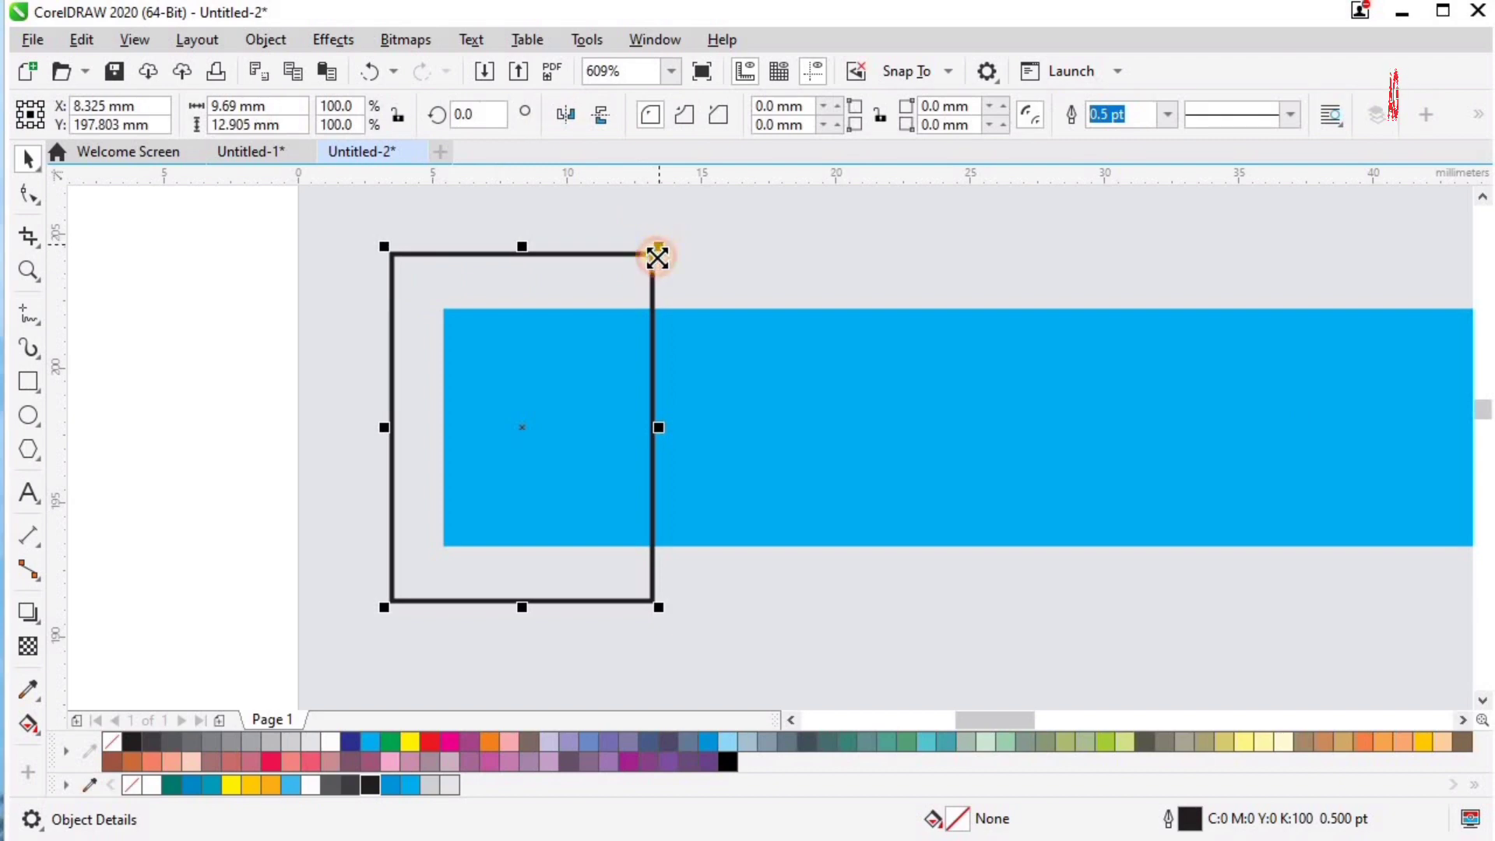
drag(654, 253, 650, 294)
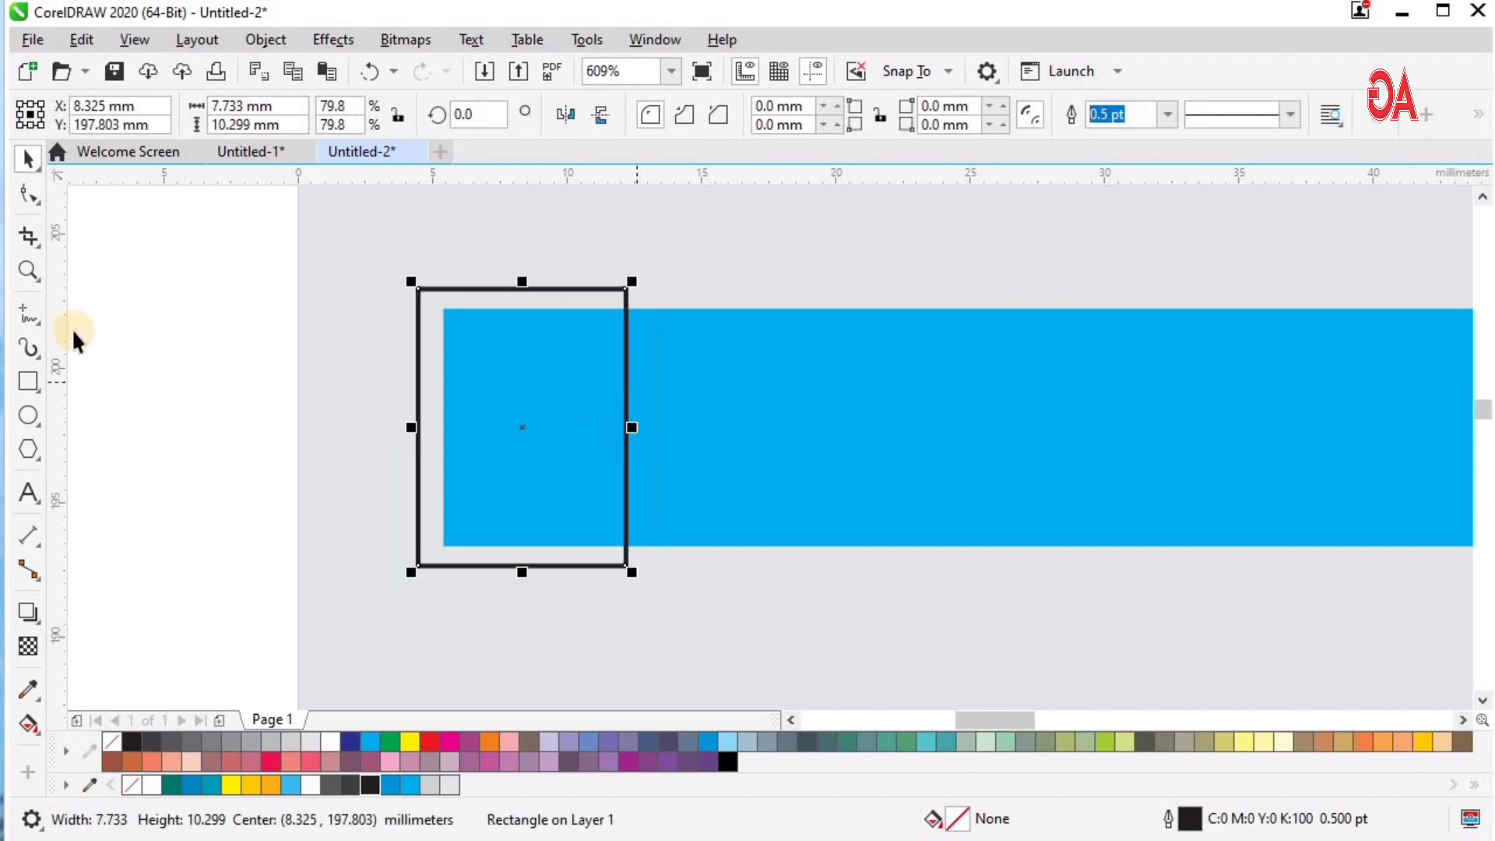
Step: Convert the small outlined rectangle at the bar's left end to curves
right_click(469, 288)
click(483, 345)
click(449, 298)
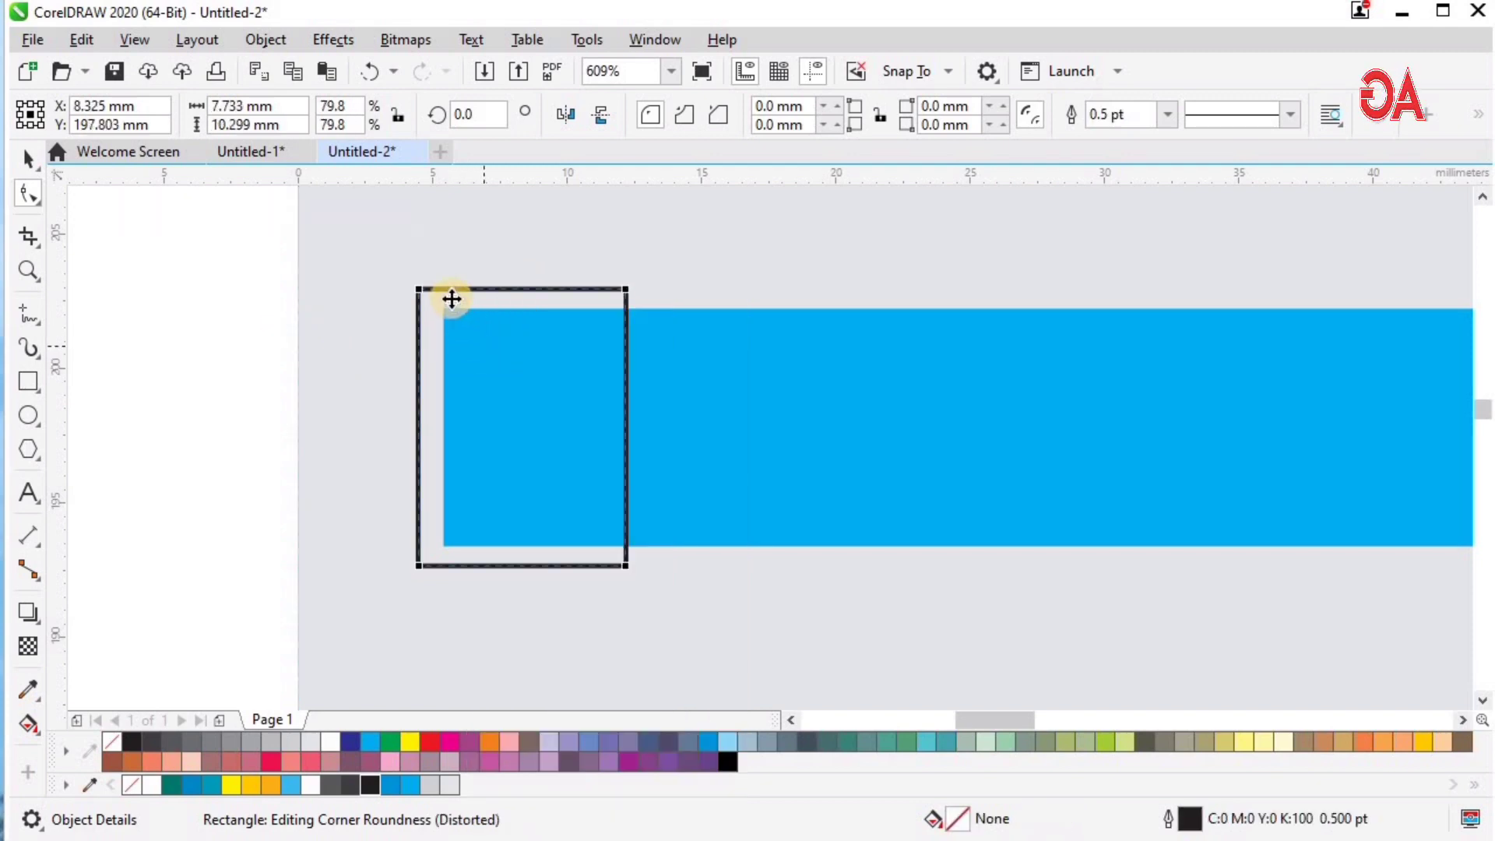
key(space)
right_click(452, 299)
key(ctrl+q)
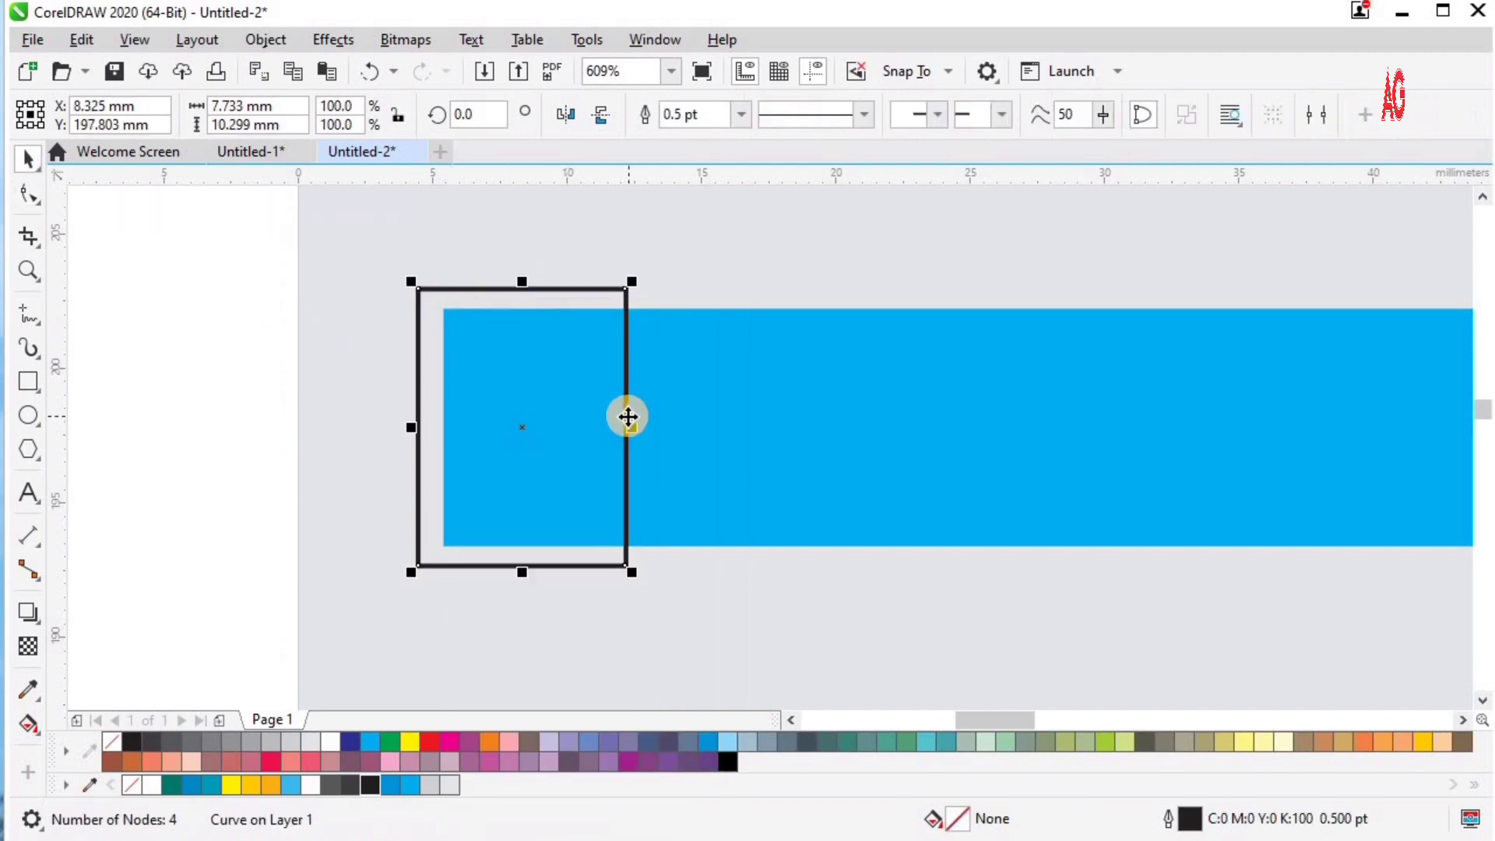
Step: Add a node midway on the small shape's right edge and pull it outward about 2.9 mm to form an arrow tip
key(F10)
double_click(624, 420)
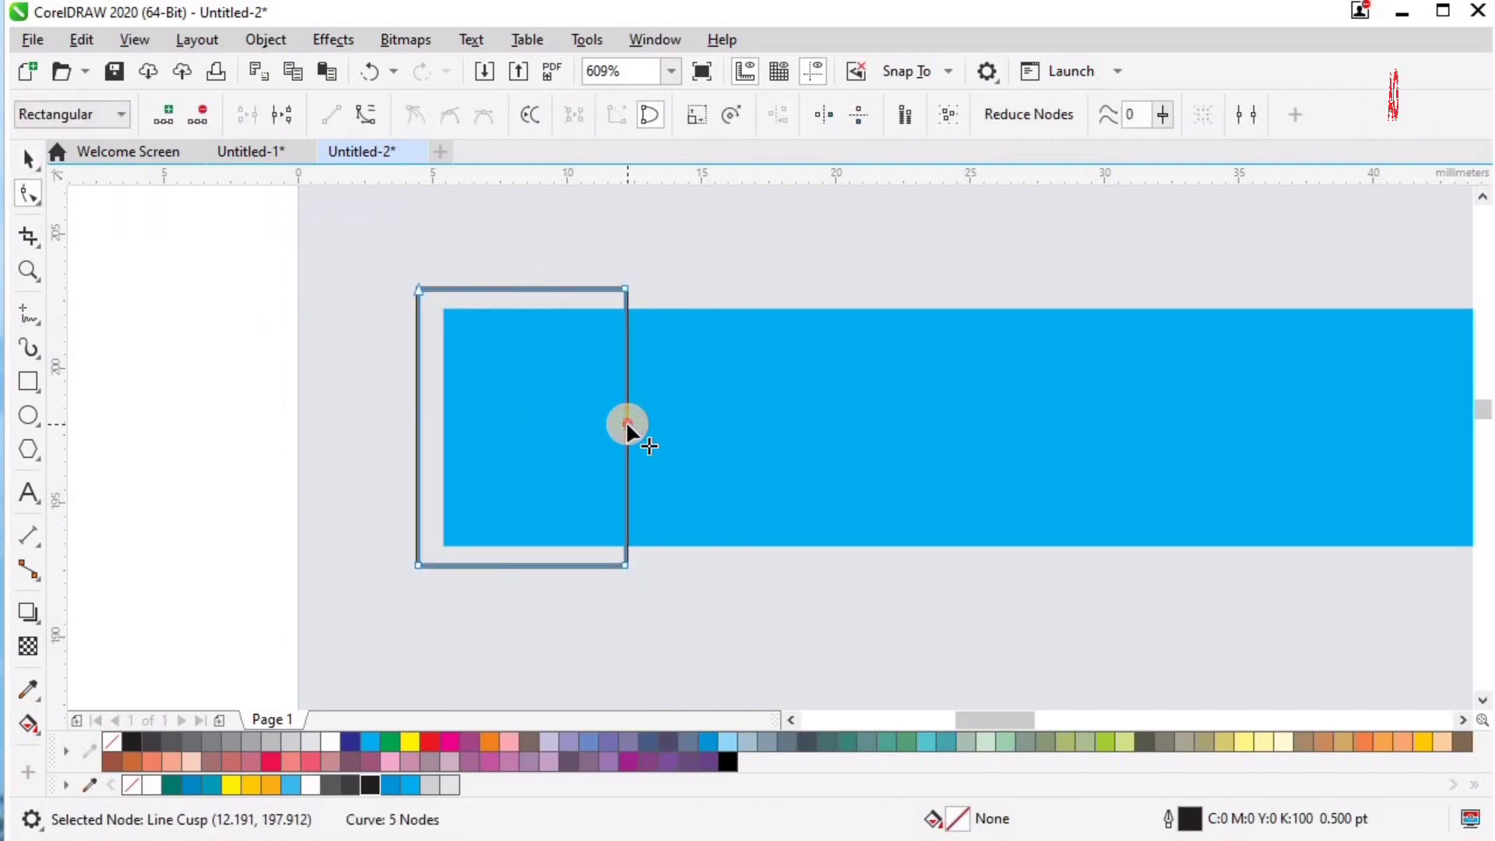
drag(624, 421, 707, 427)
key(space)
key(F3)
Step: Duplicate the cyan arrow bar about 0.7 mm higher and slightly left, and fill the original behind it with black as a shadow
click(854, 551)
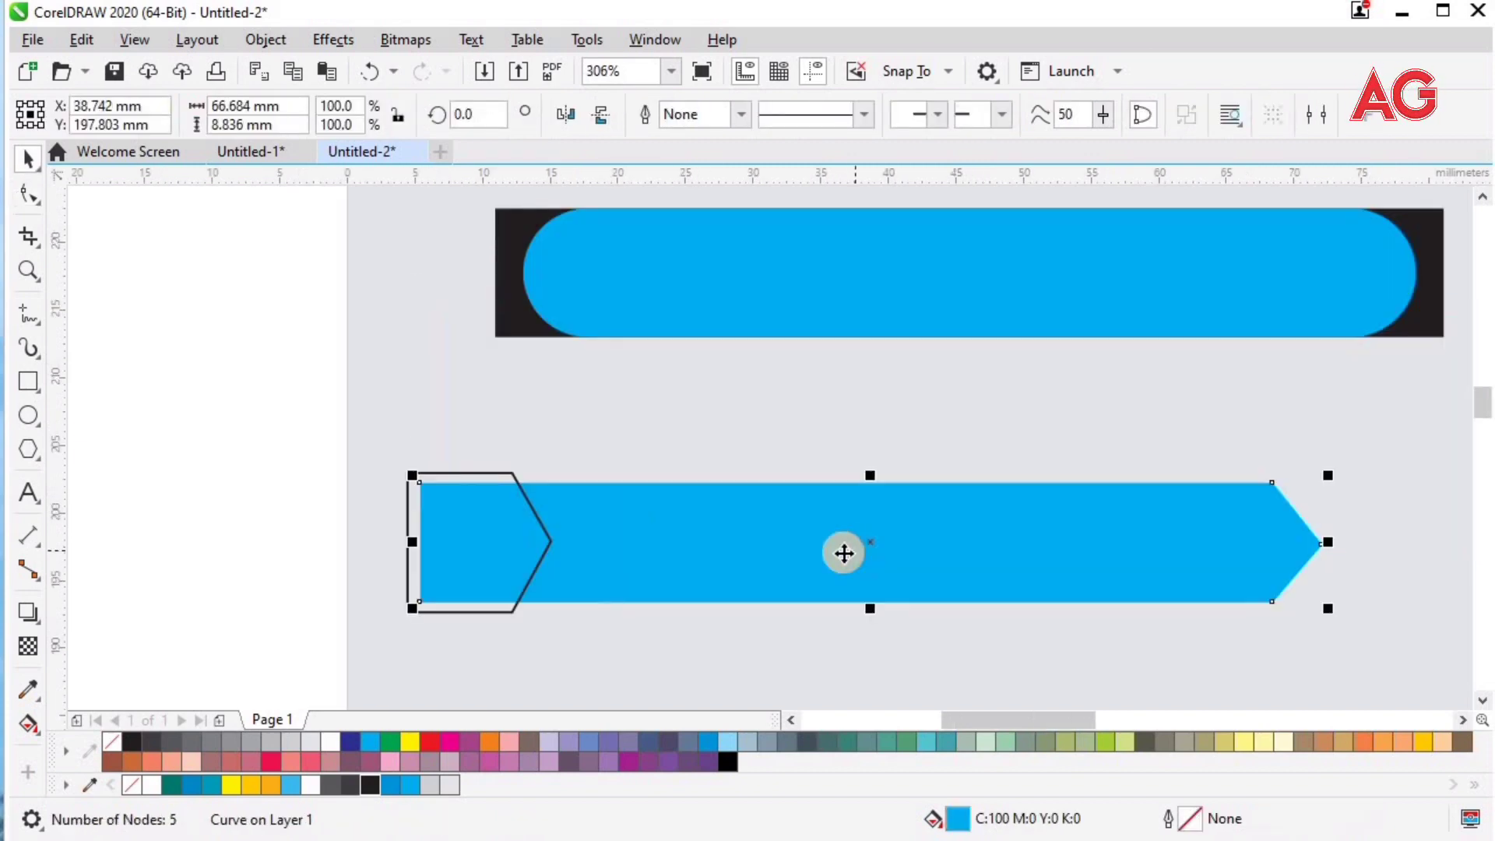
drag(846, 558, 849, 601)
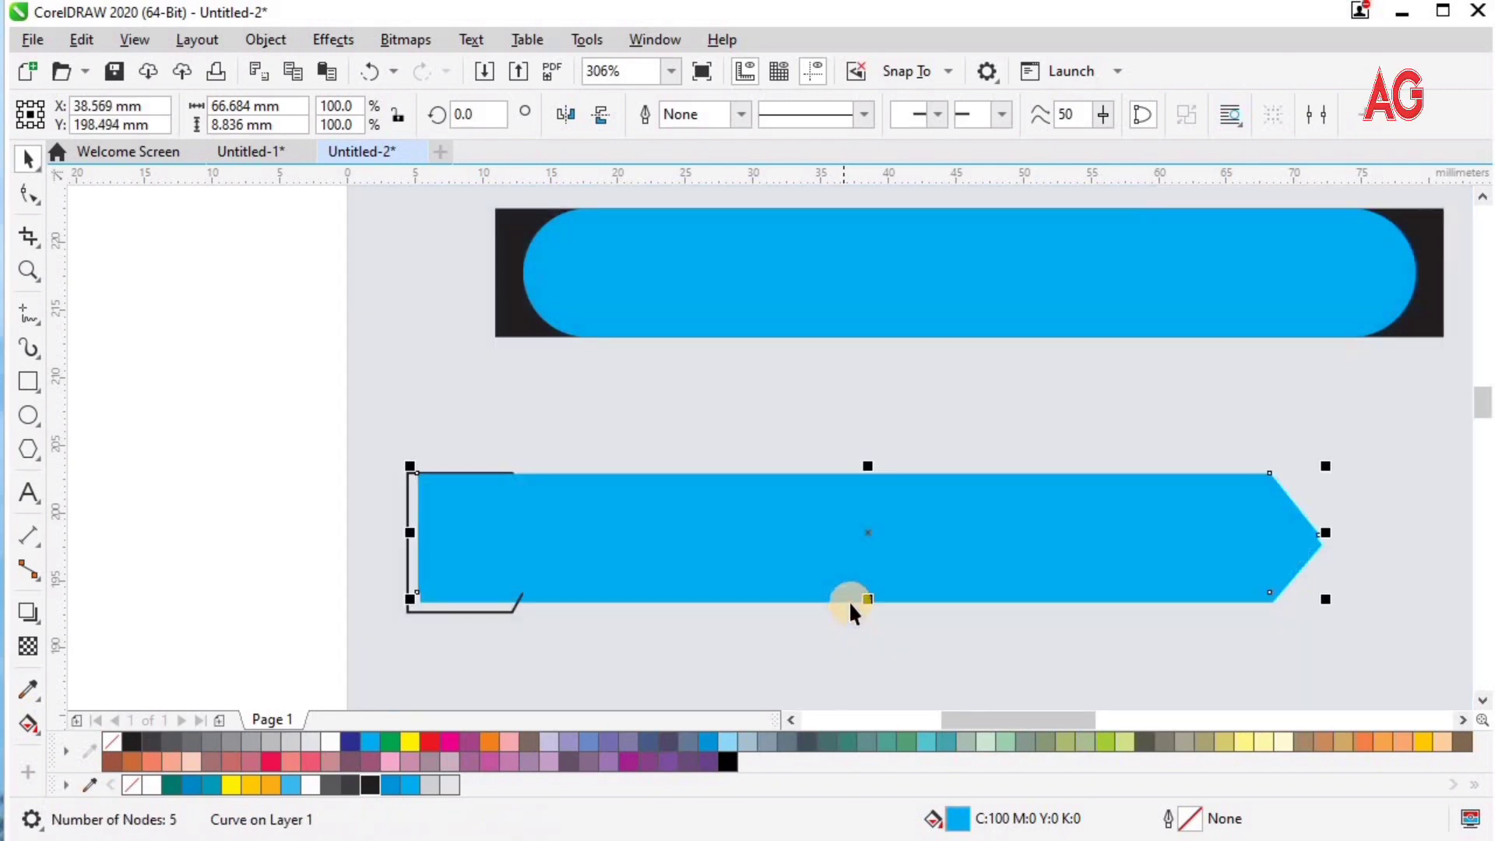
click(367, 784)
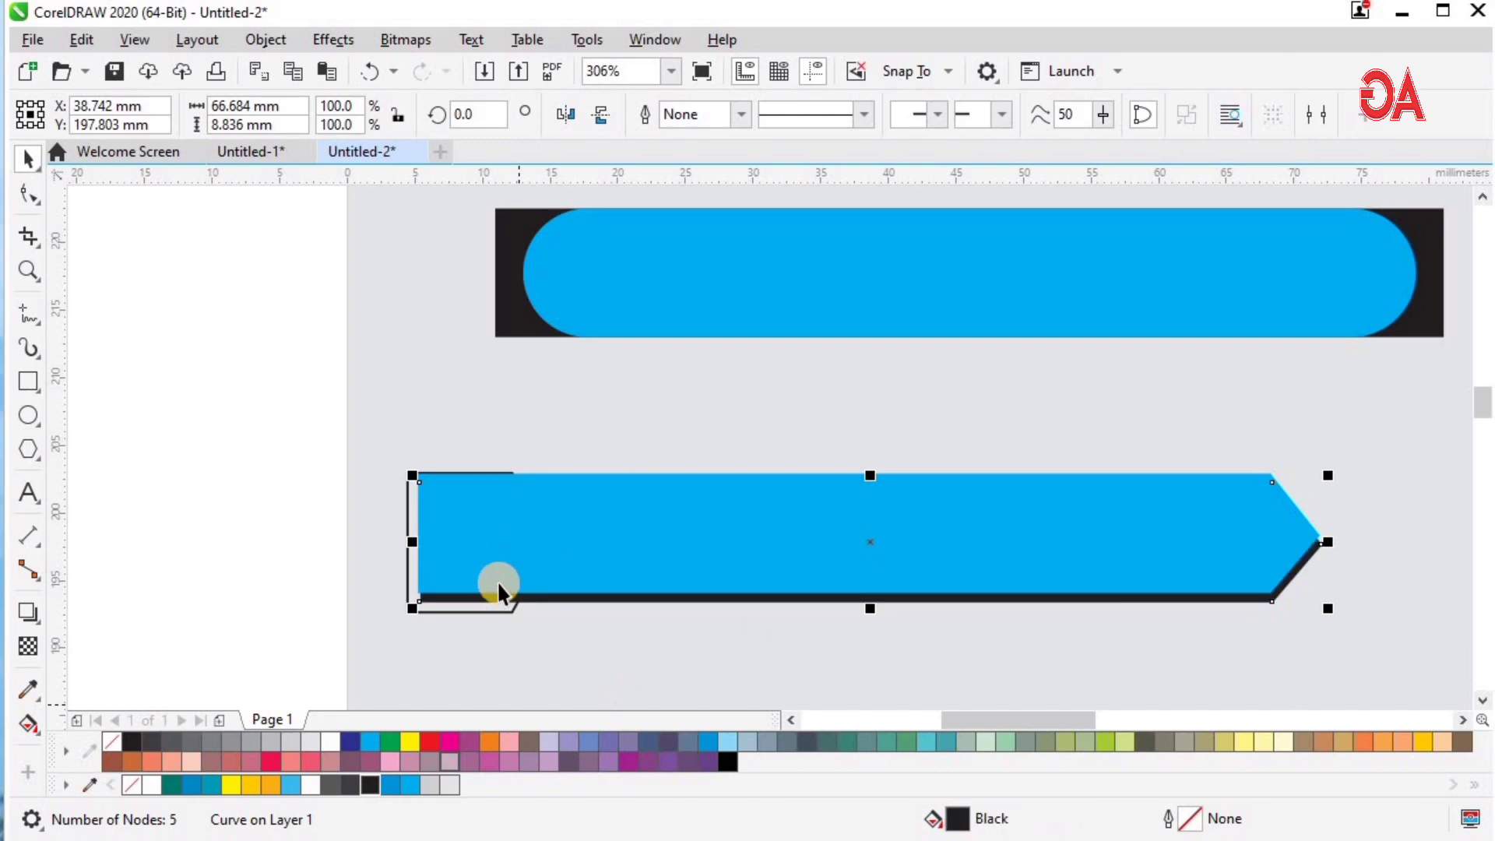
Step: Fill the small arrow-shaped tab at the bar's left end with black
click(409, 572)
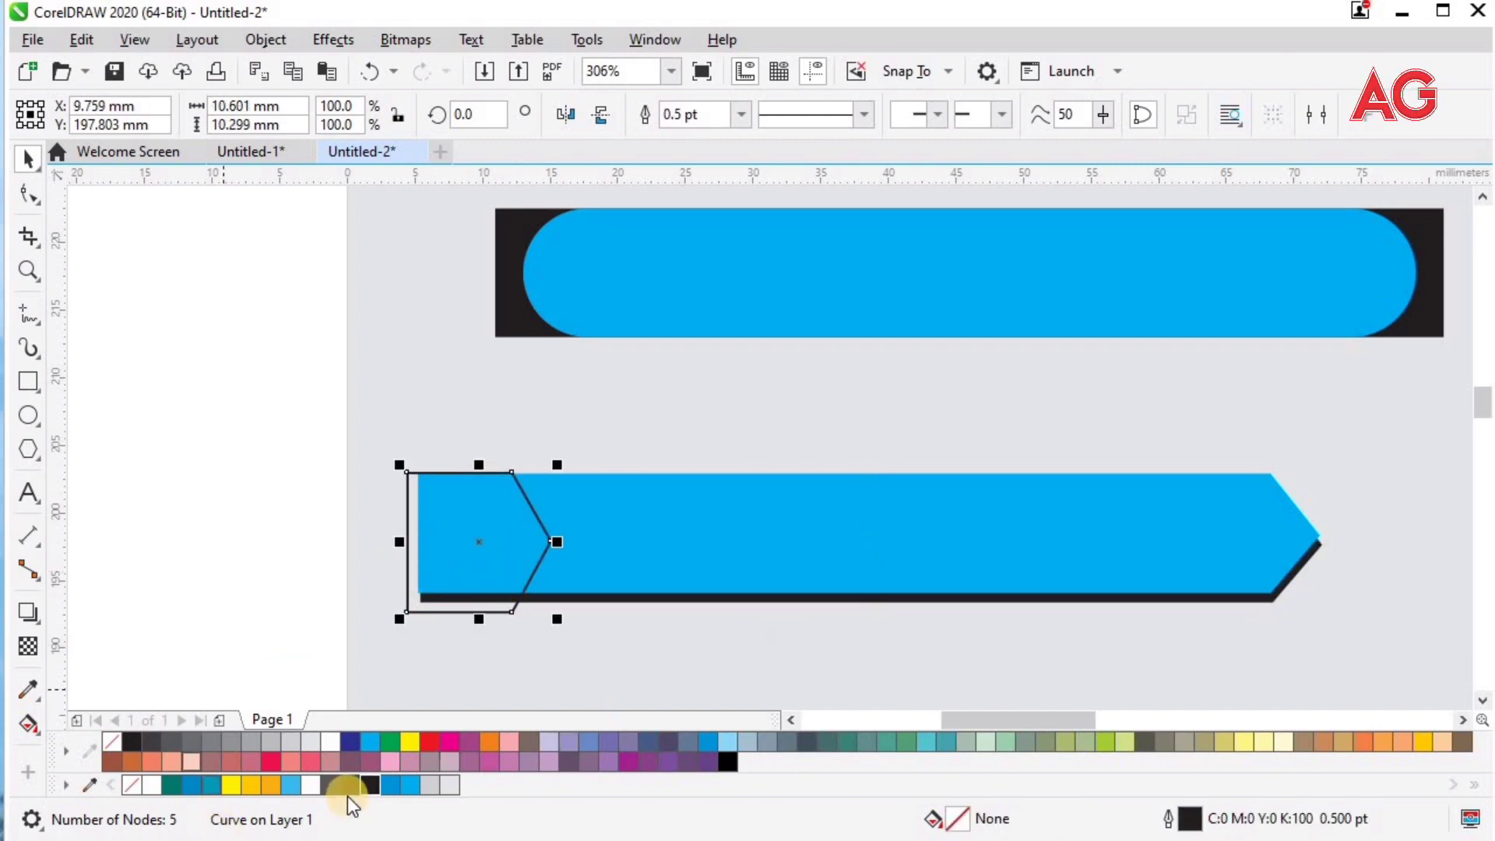
click(366, 785)
key(F2)
drag(222, 354, 858, 765)
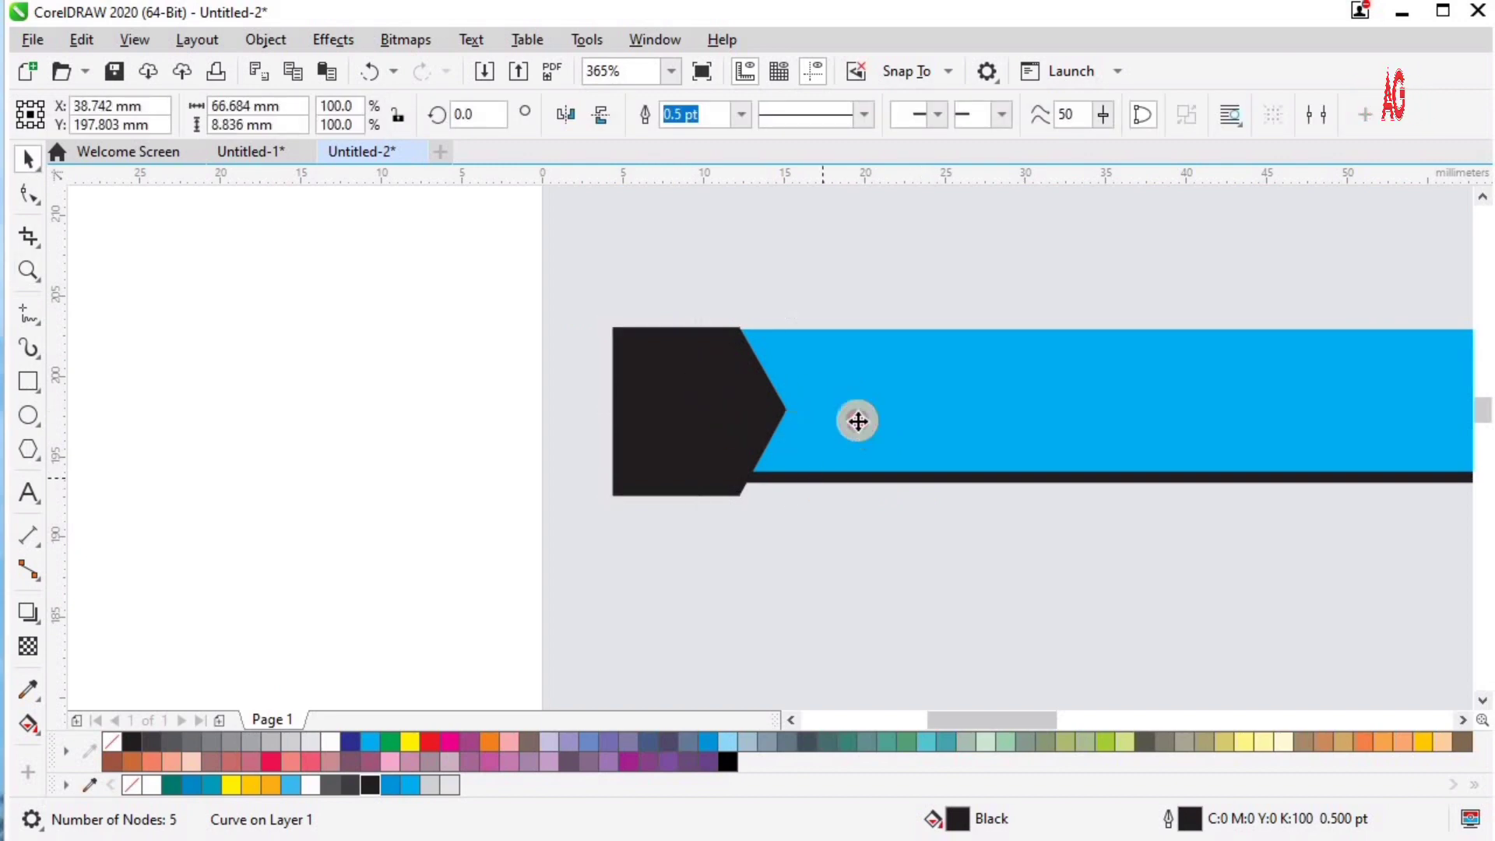
Step: Group the cyan arrow bar with its black shadow and centre the group vertically on the black tab
shift+click(858, 421)
key(ctrl+g)
key(ctrl+u)
click(879, 415)
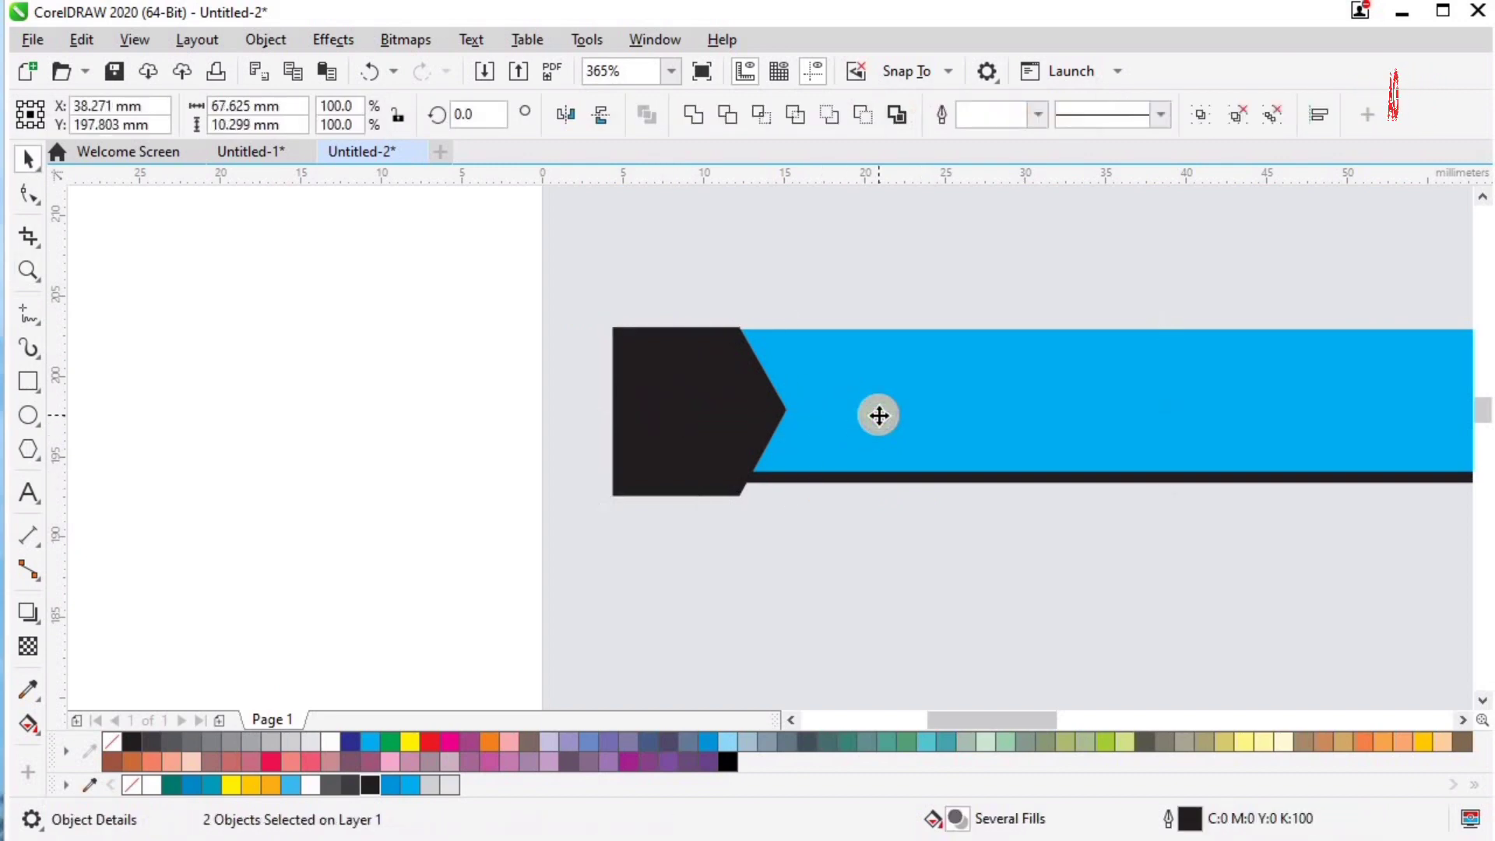
key(Escape)
Step: Enlarge the black tab to about 11.4 × 11.1 mm and give it a 2 pt cyan outline with rounded corners and caps, scaling with the object
click(726, 430)
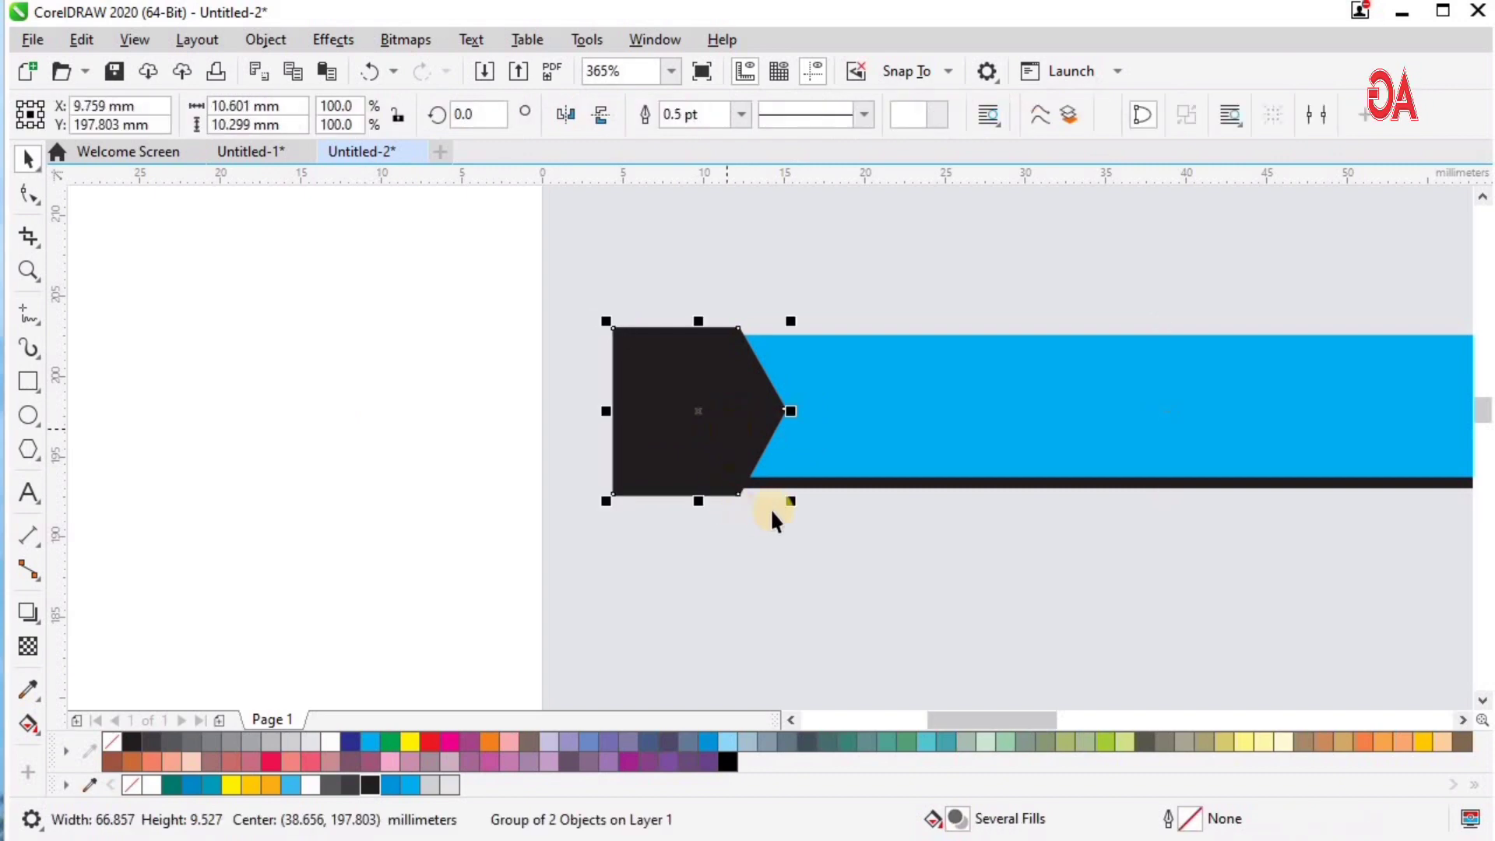
drag(792, 506, 800, 511)
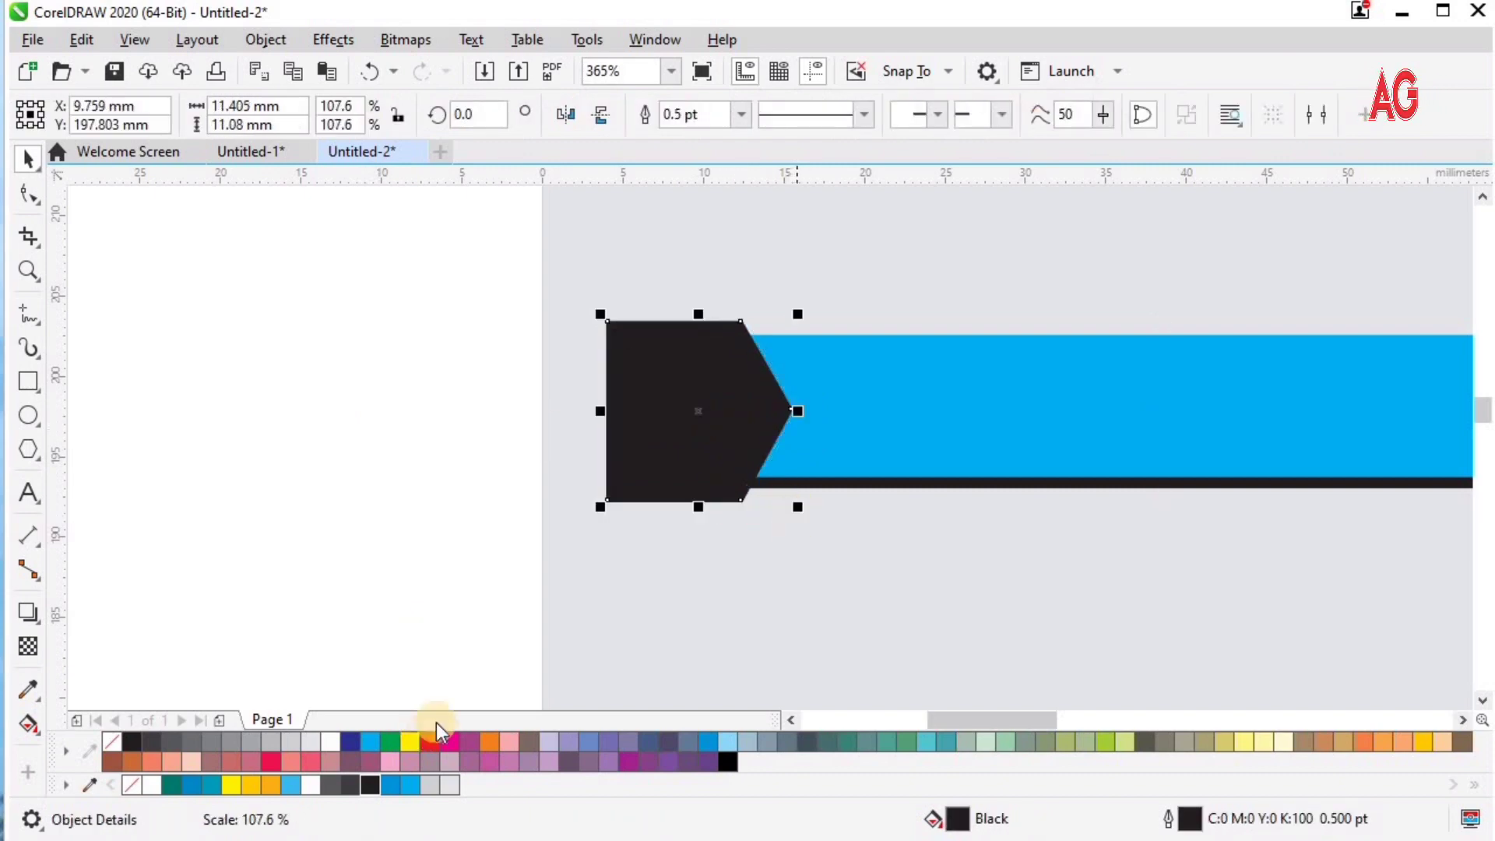
right_click(371, 748)
key(F12)
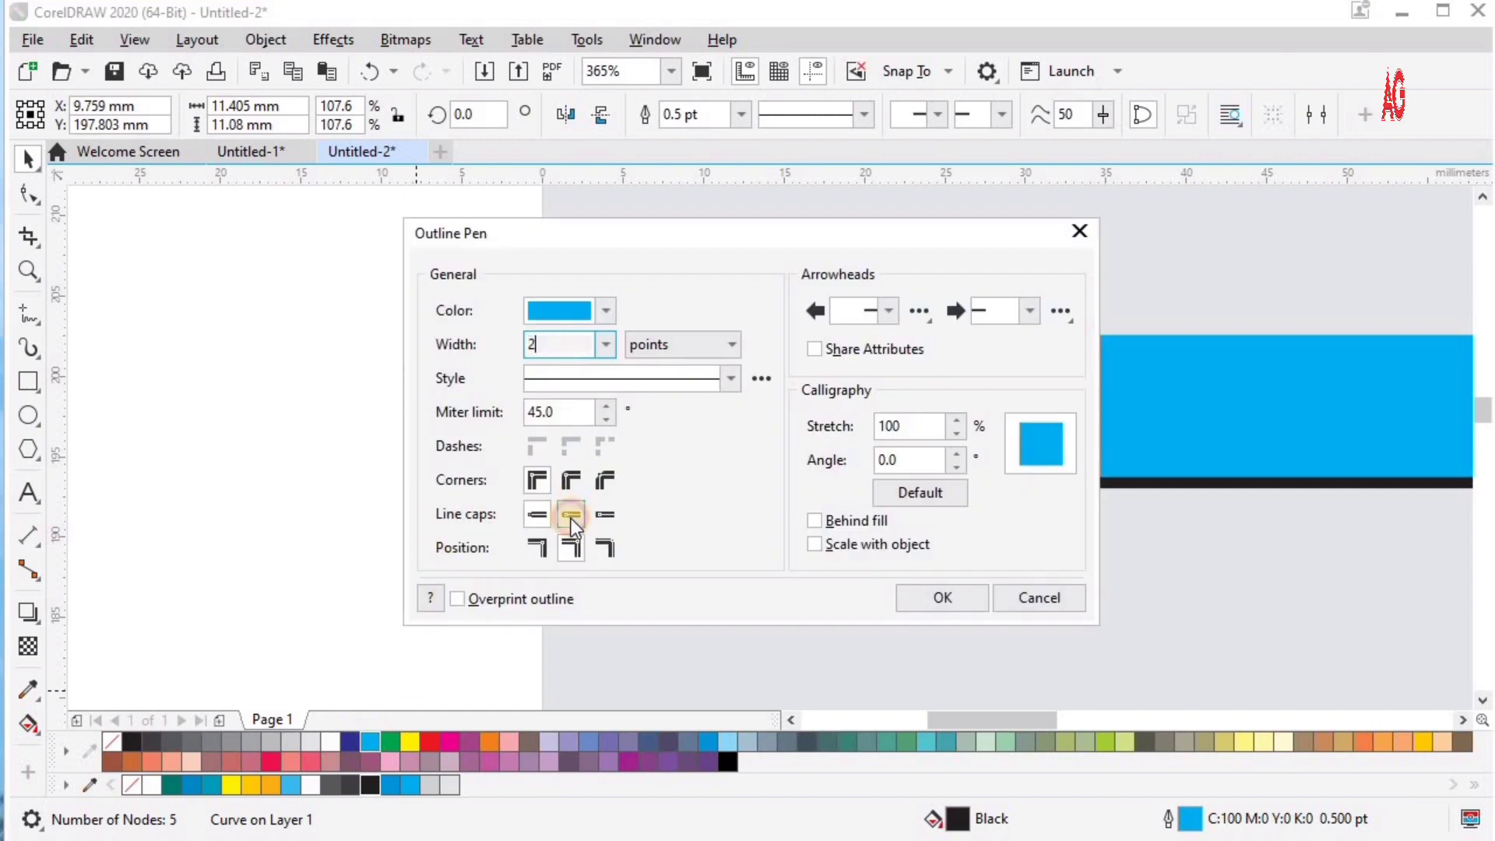
text(2)
click(571, 517)
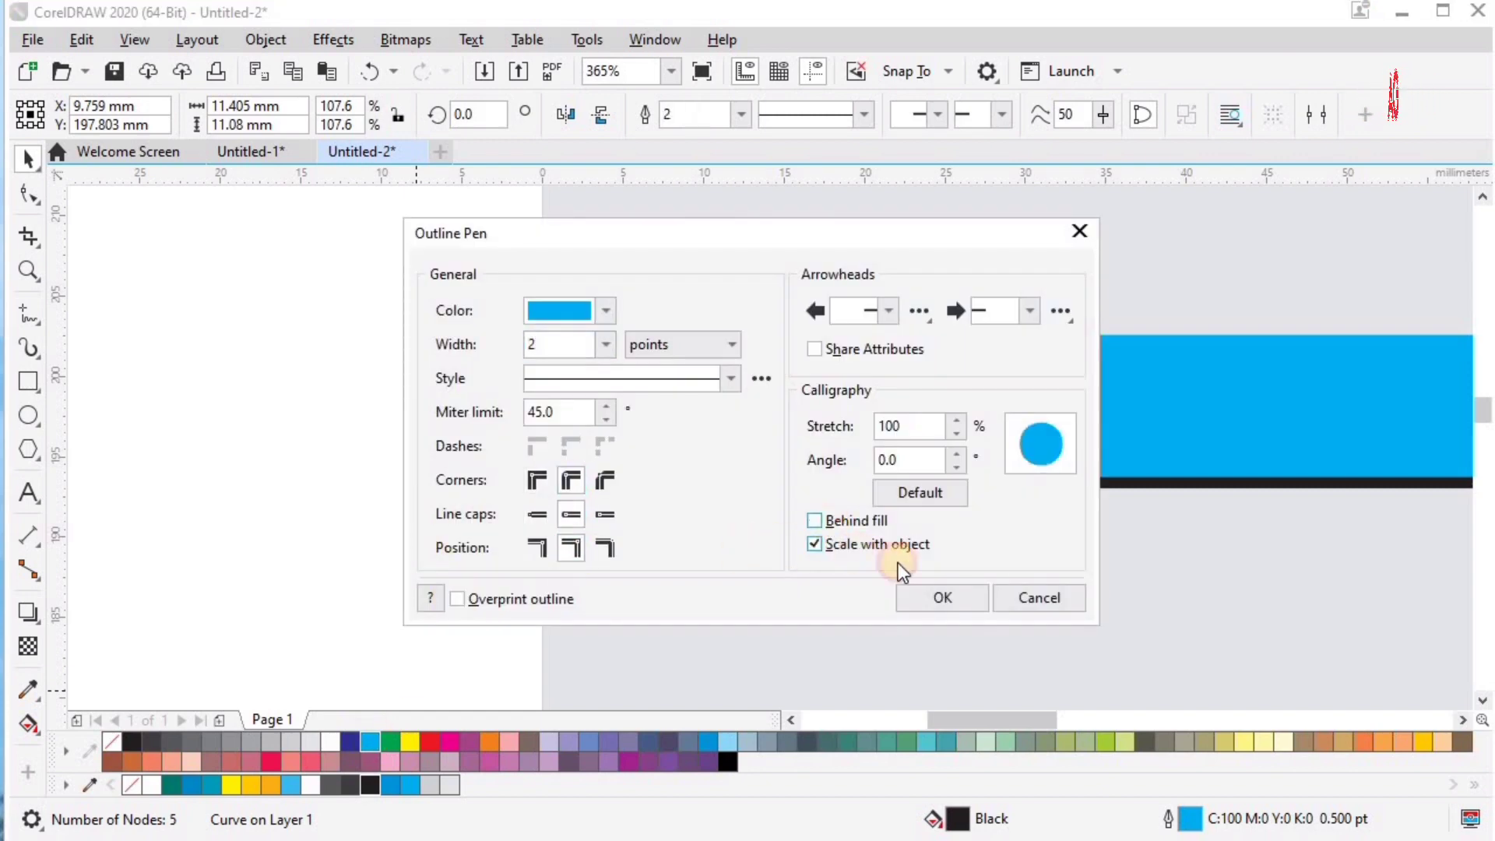
click(924, 597)
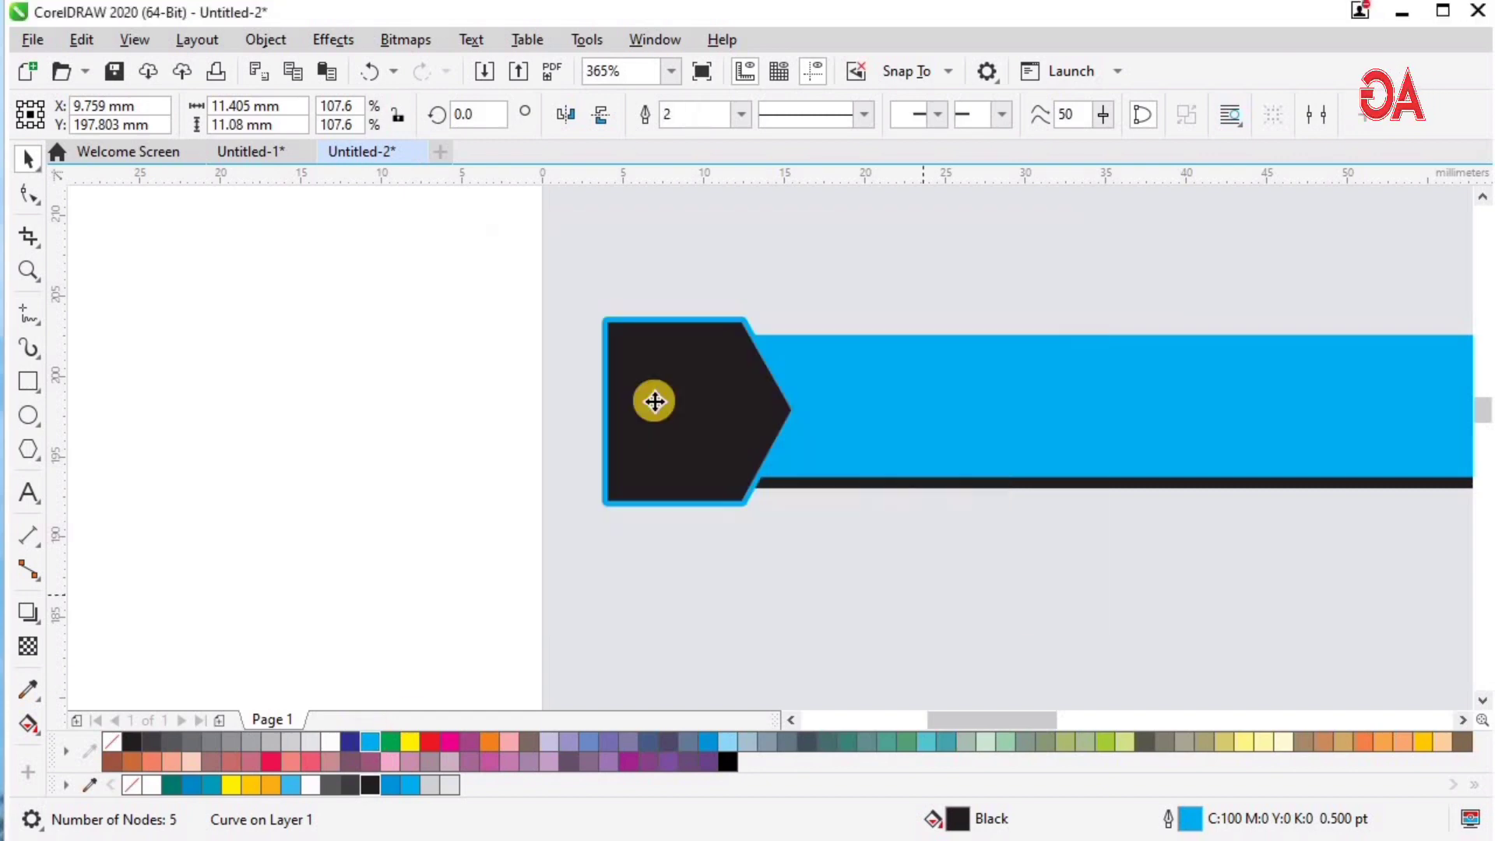
Step: Group the black tab together with the cyan arrow bar and its shadow
click(762, 435)
key(F4)
key(z)
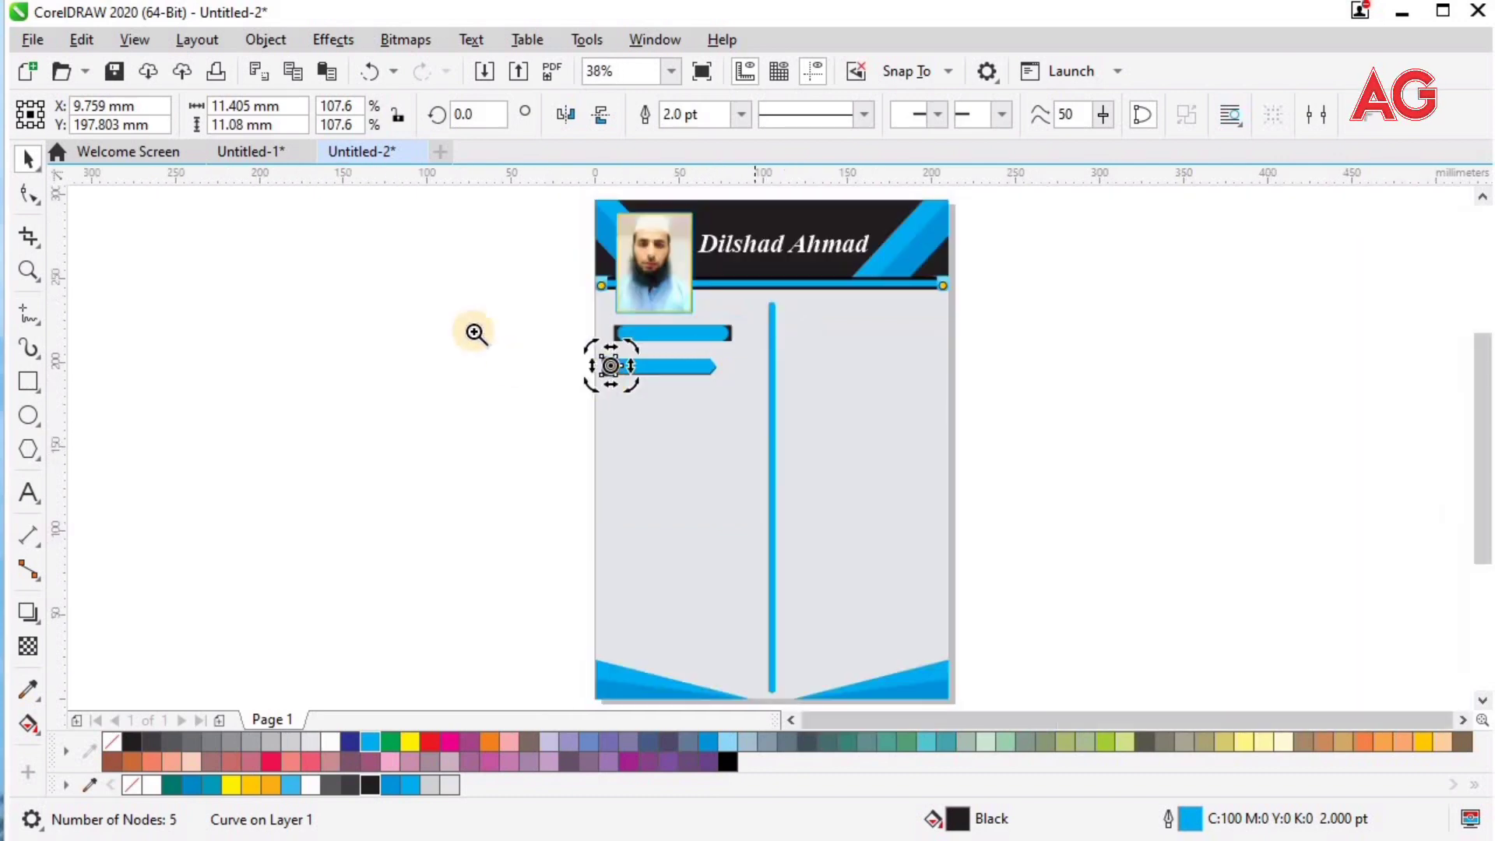
drag(516, 322, 880, 456)
drag(192, 274, 1185, 535)
key(space)
drag(231, 283, 1023, 521)
key(ctrl+g)
Step: Align the grouped arrow bar to the page's left edge and place two copies below it, spaced about 16 mm apart
drag(726, 412, 723, 375)
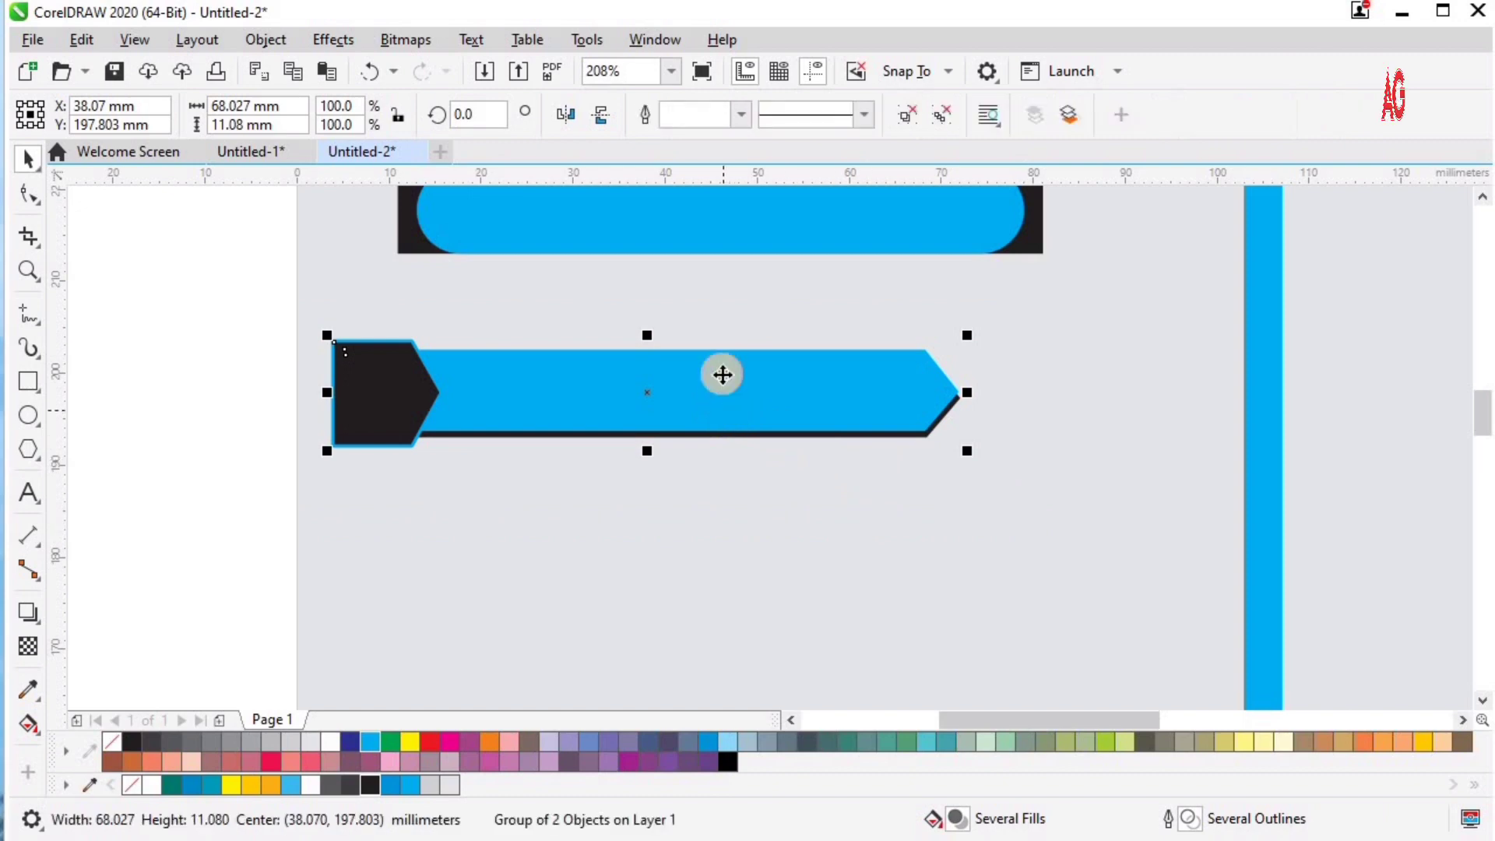
shift+click(879, 541)
key(l)
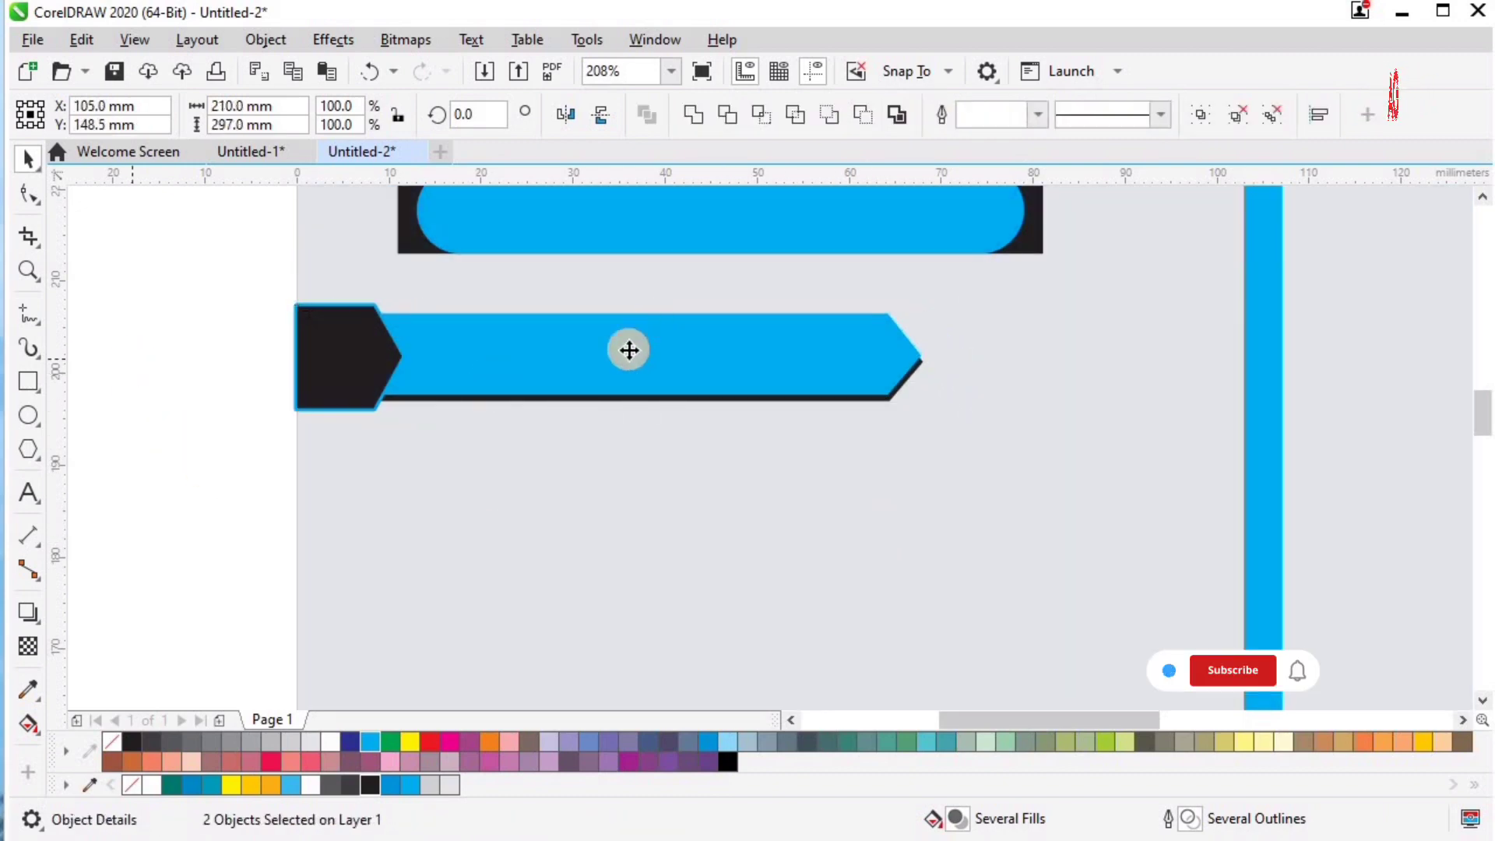
drag(616, 343, 615, 487)
key(ctrl+r)
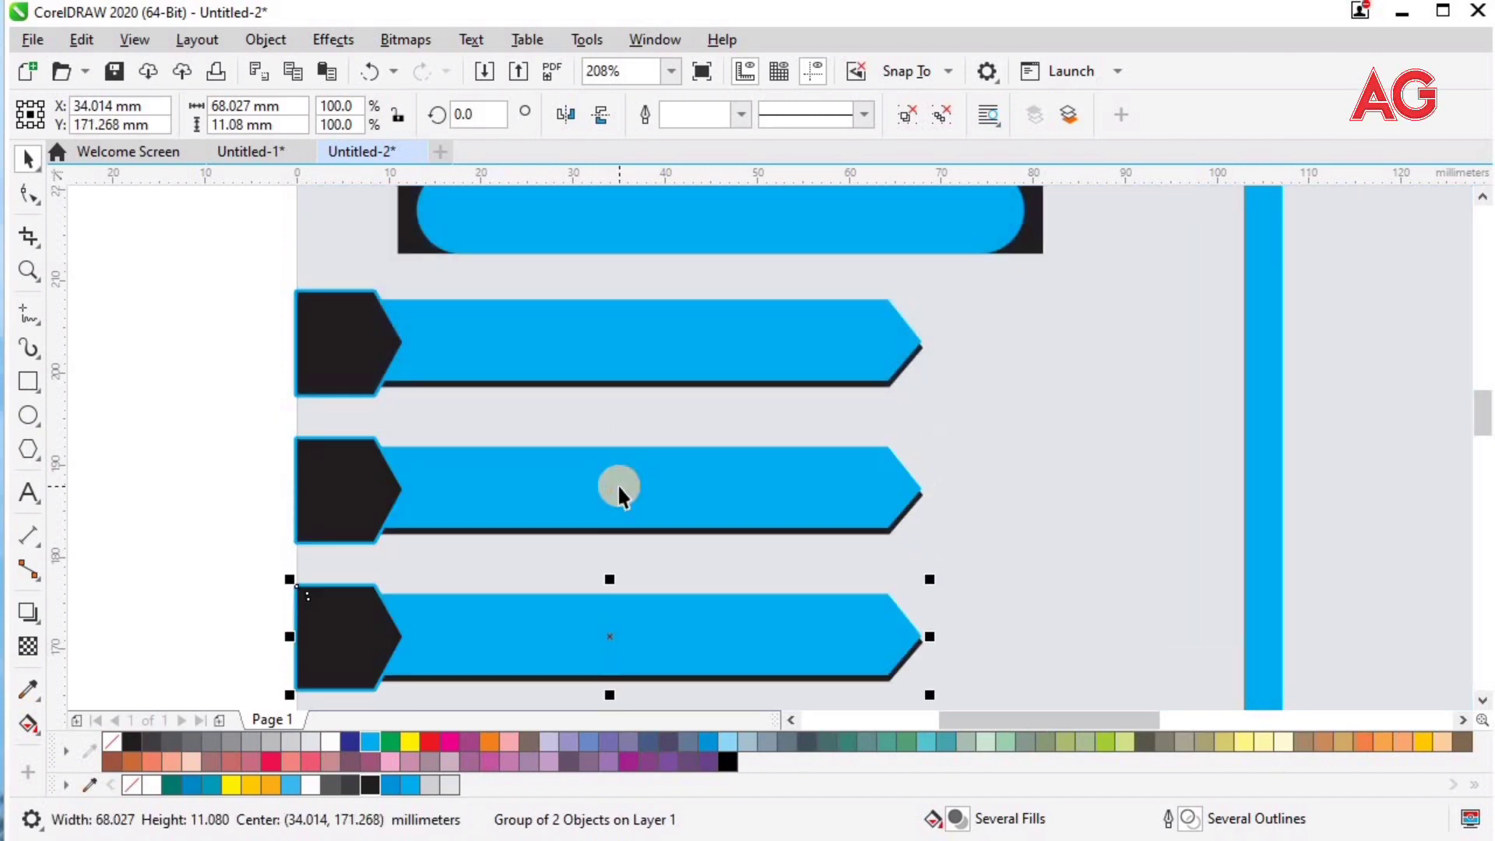
Step: Move the lowest arrow bar up slightly and distribute the three bars evenly in the vertical direction
key(z)
key(shift+F4)
key(space)
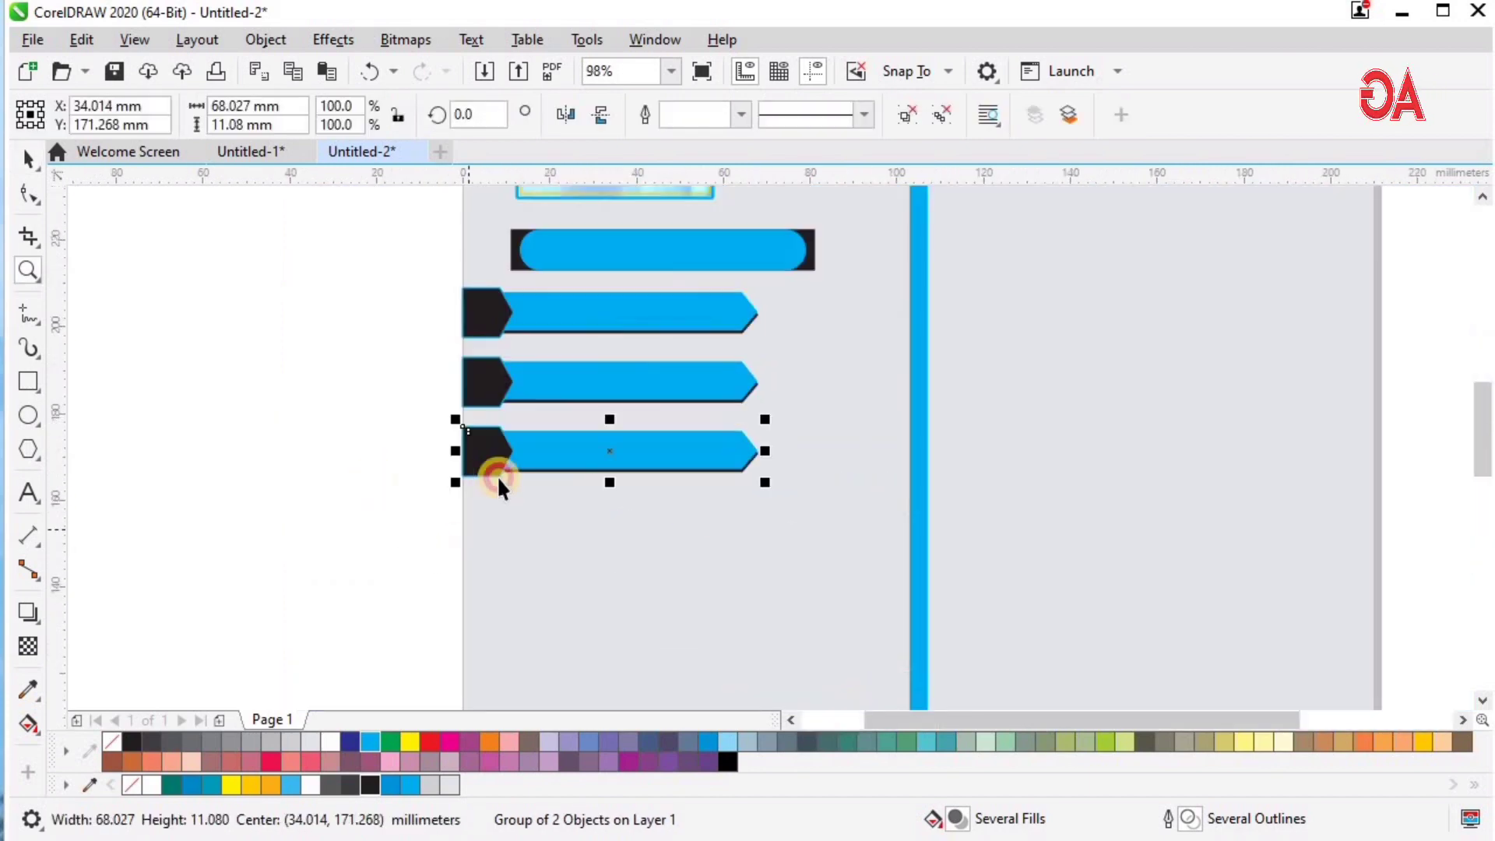
click(497, 476)
click(491, 461)
drag(491, 459, 498, 386)
shift+click(499, 386)
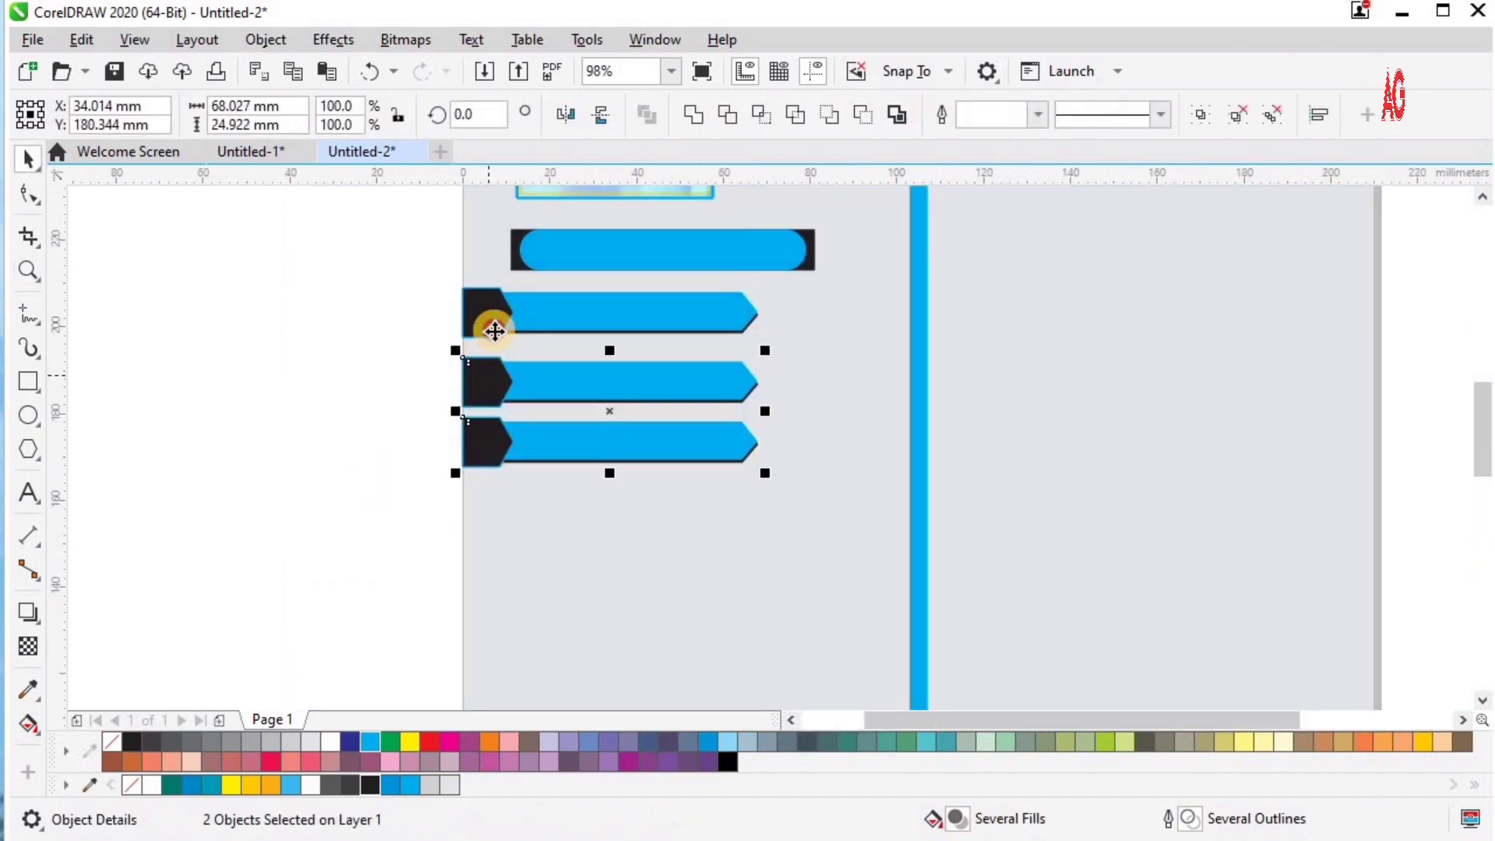
shift+click(495, 331)
key(shift+a)
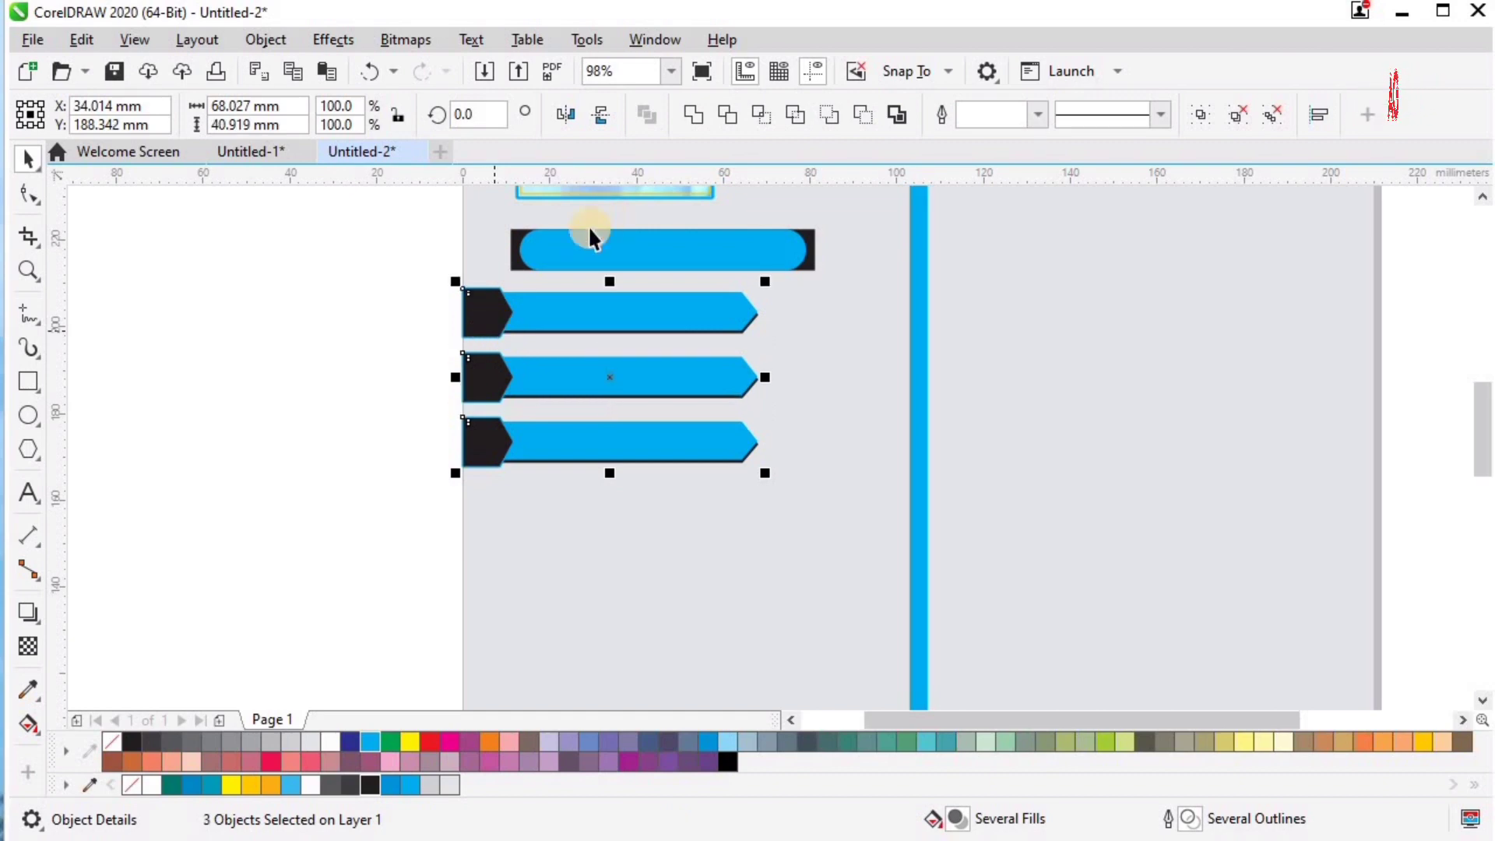
click(359, 310)
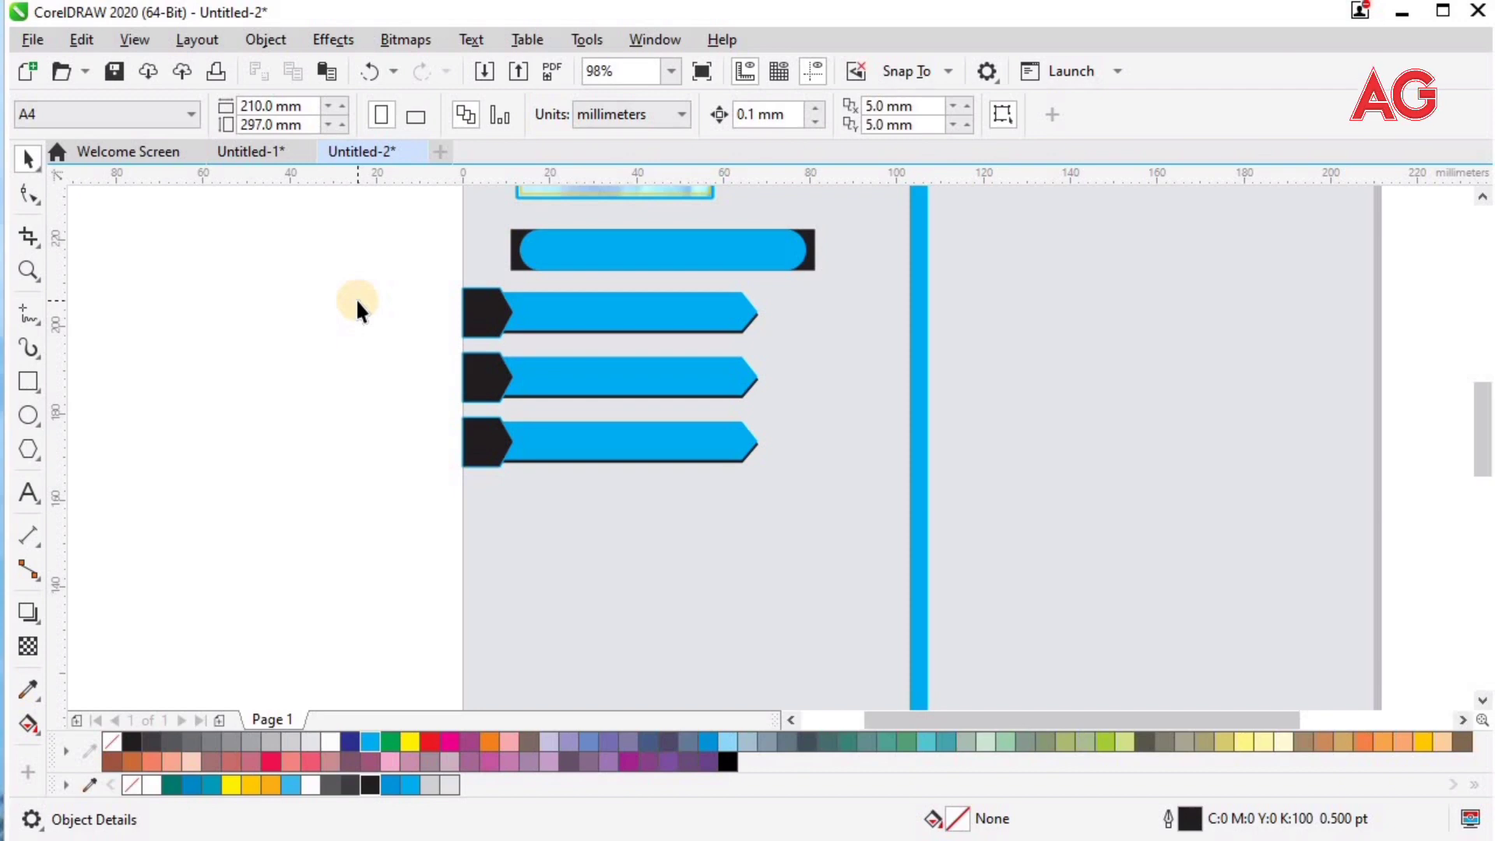
Step: Centre the CONTACT US text horizontally and vertically on the heading bar below the photo
key(F4)
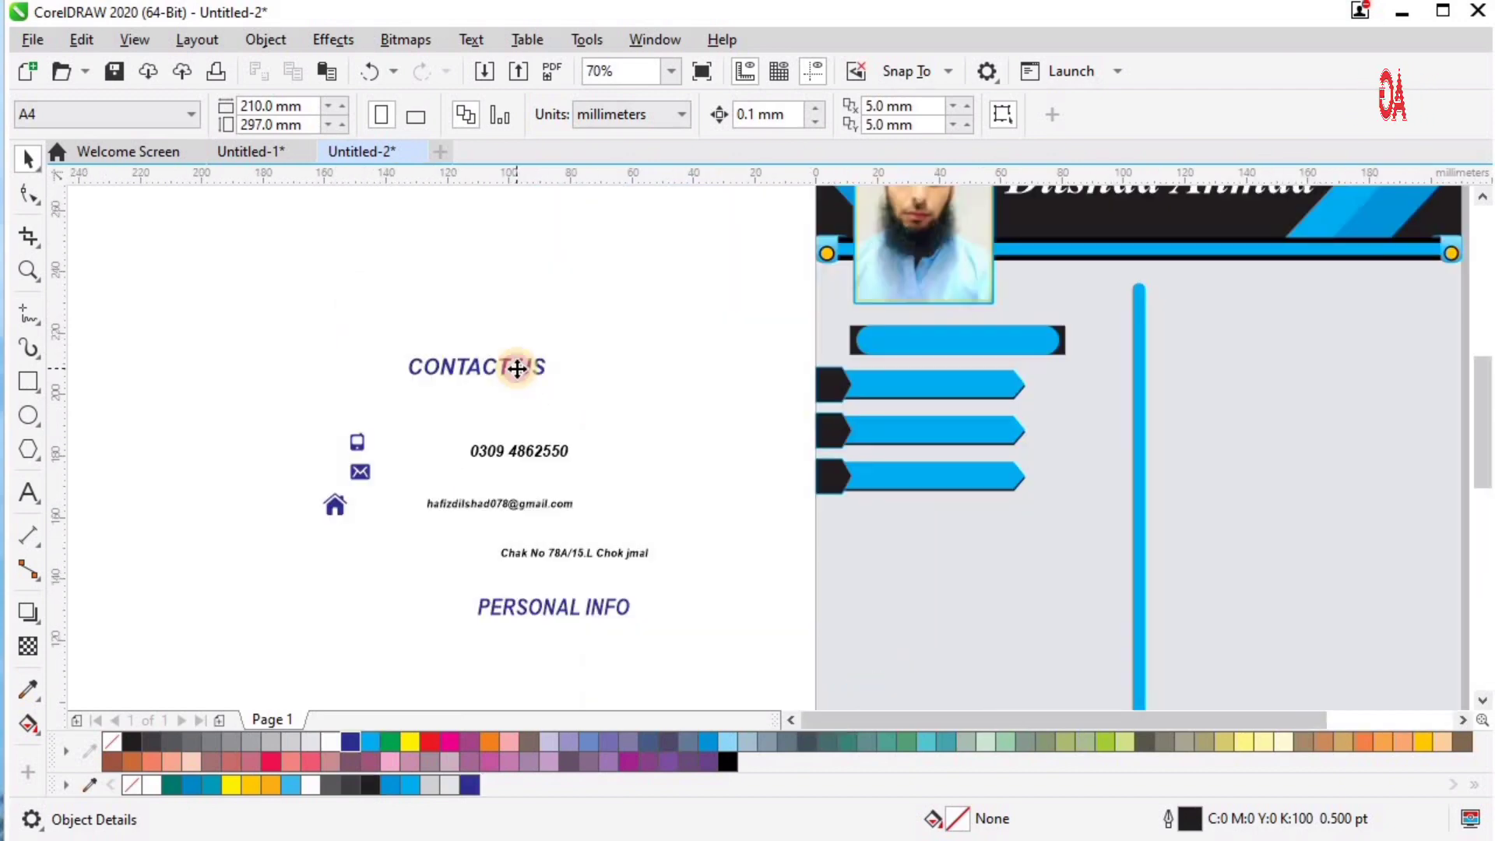
click(516, 367)
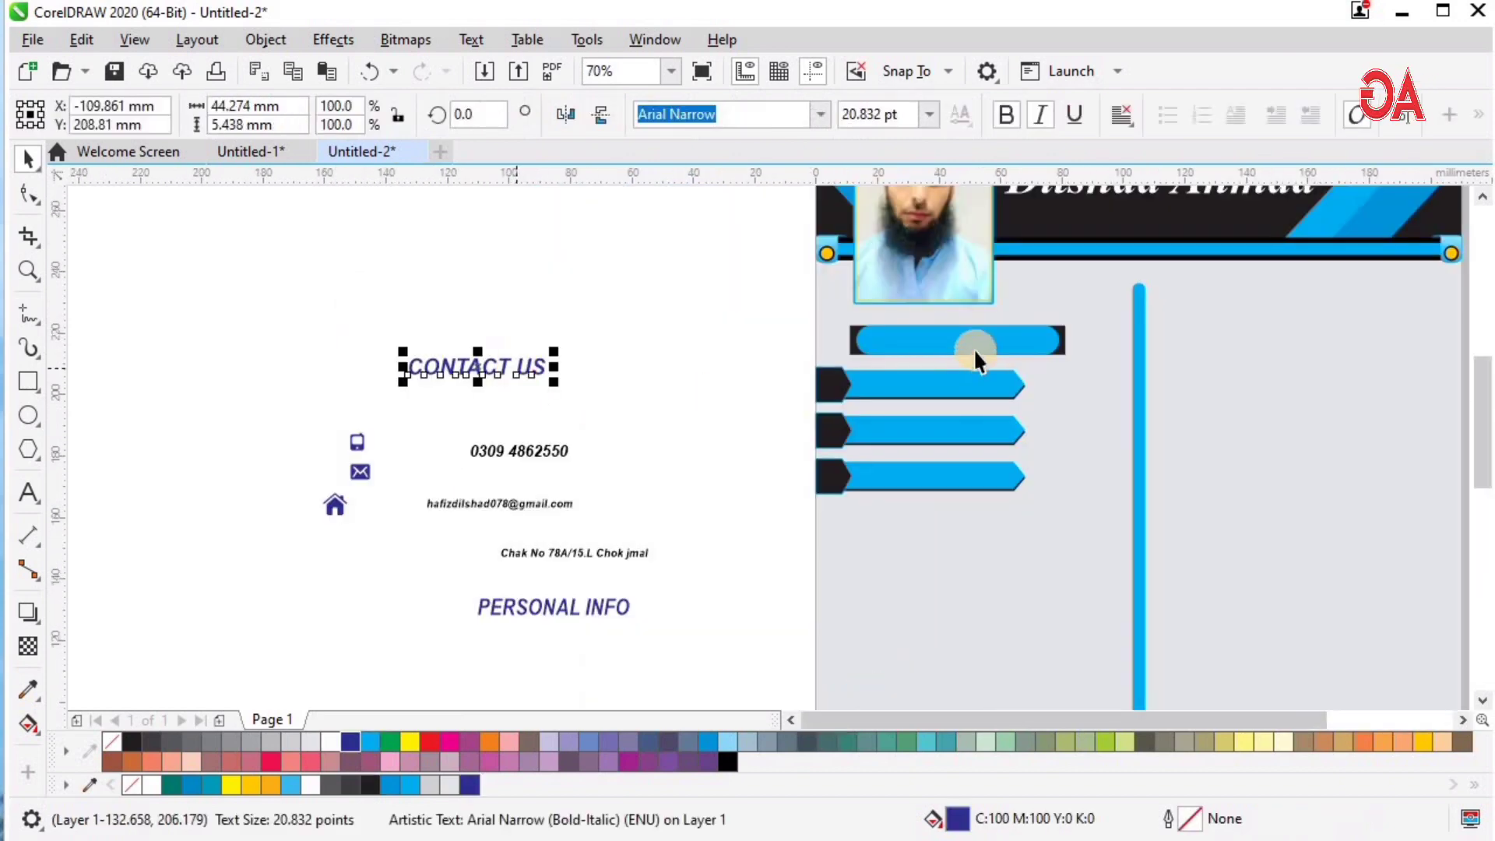
shift+click(969, 345)
key(e)
key(c)
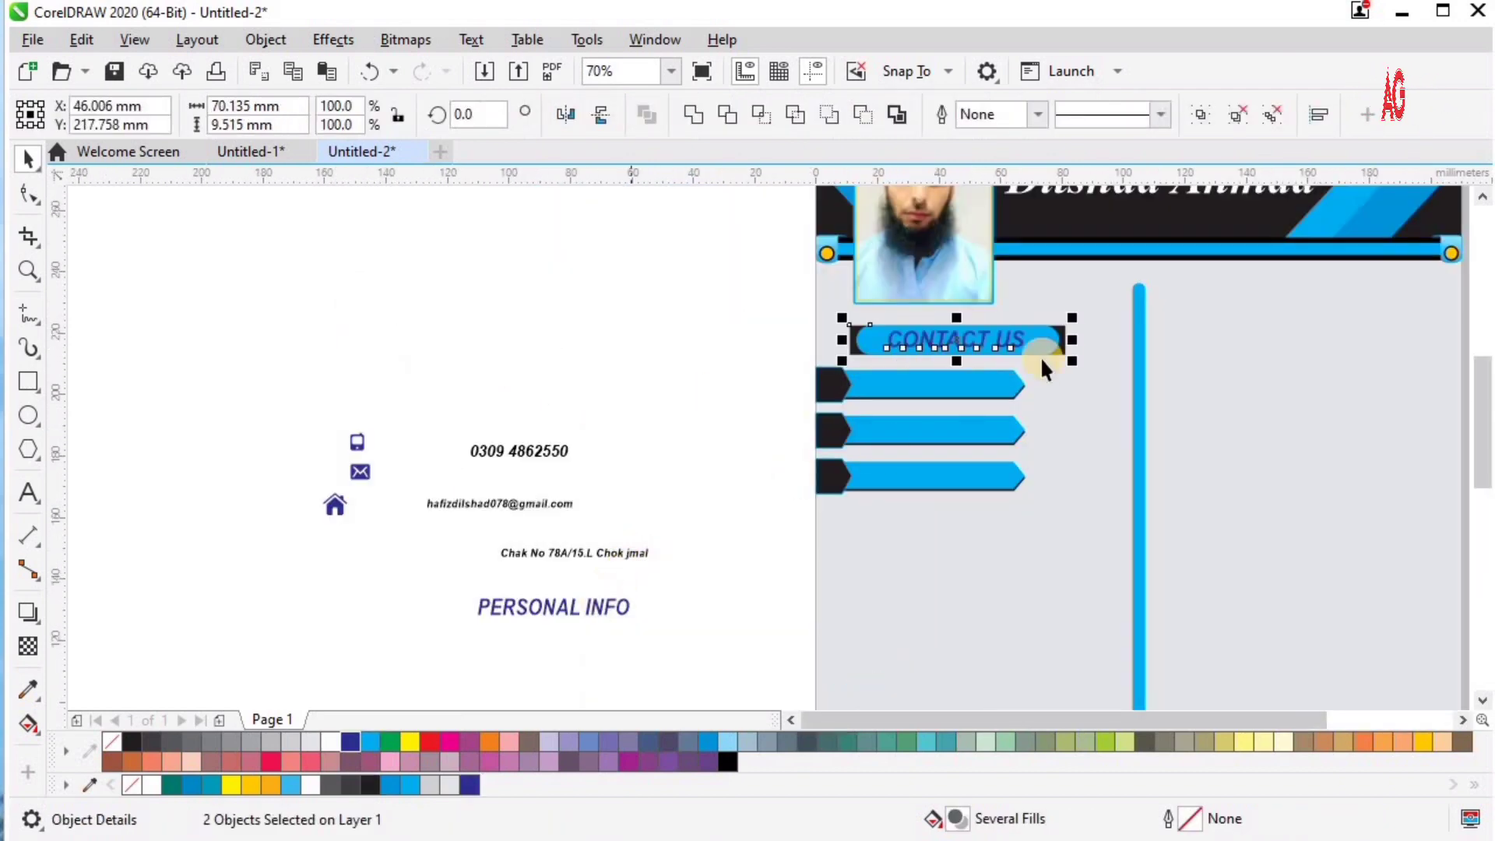
Step: Place a copy of the heading bar about 66.5 mm straight below the original, under the three arrow bars
click(867, 340)
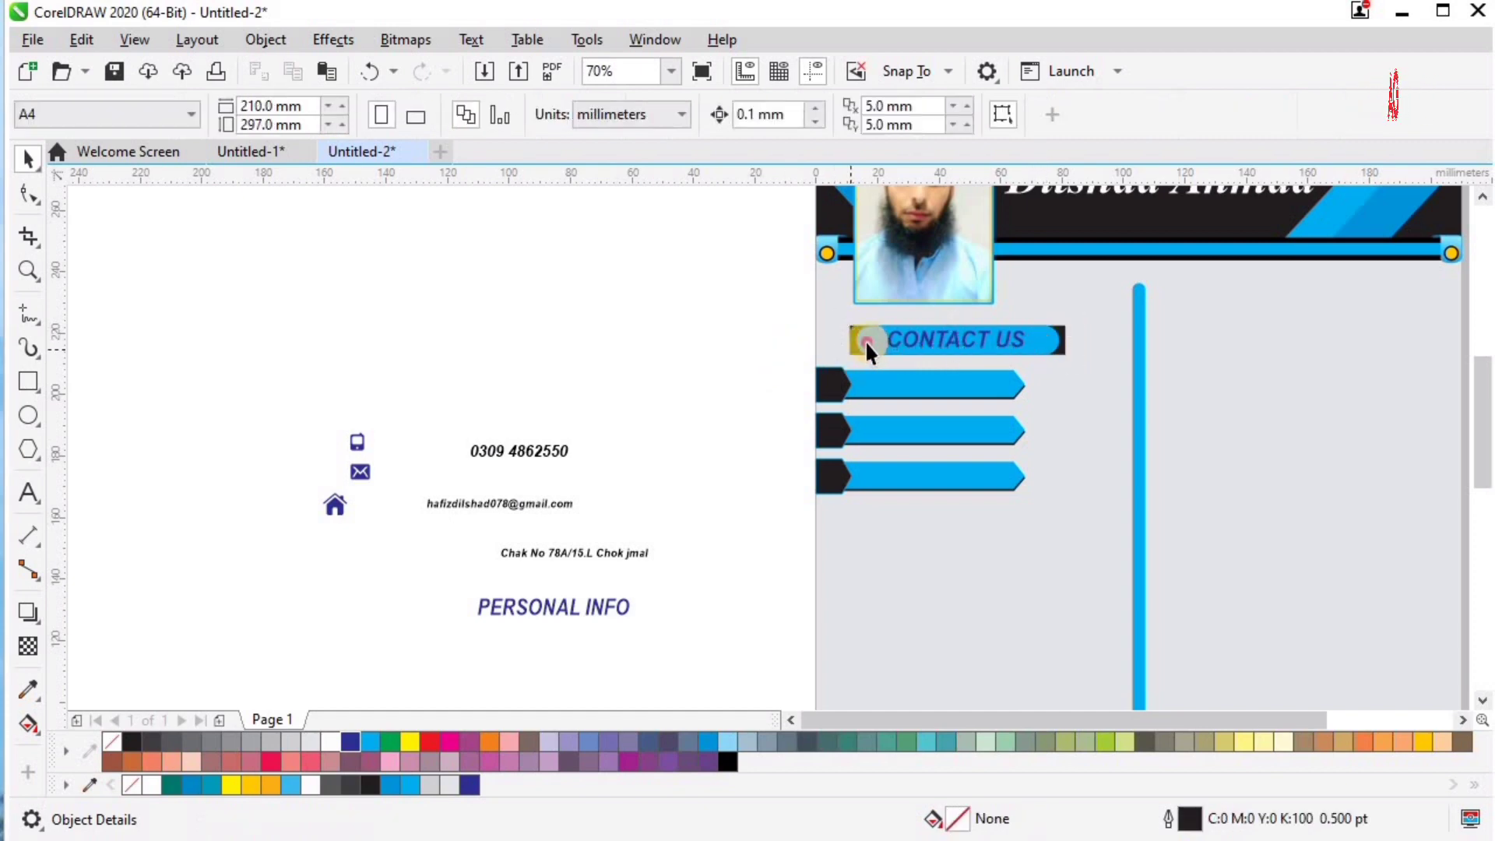
drag(865, 520, 858, 548)
right_click(859, 548)
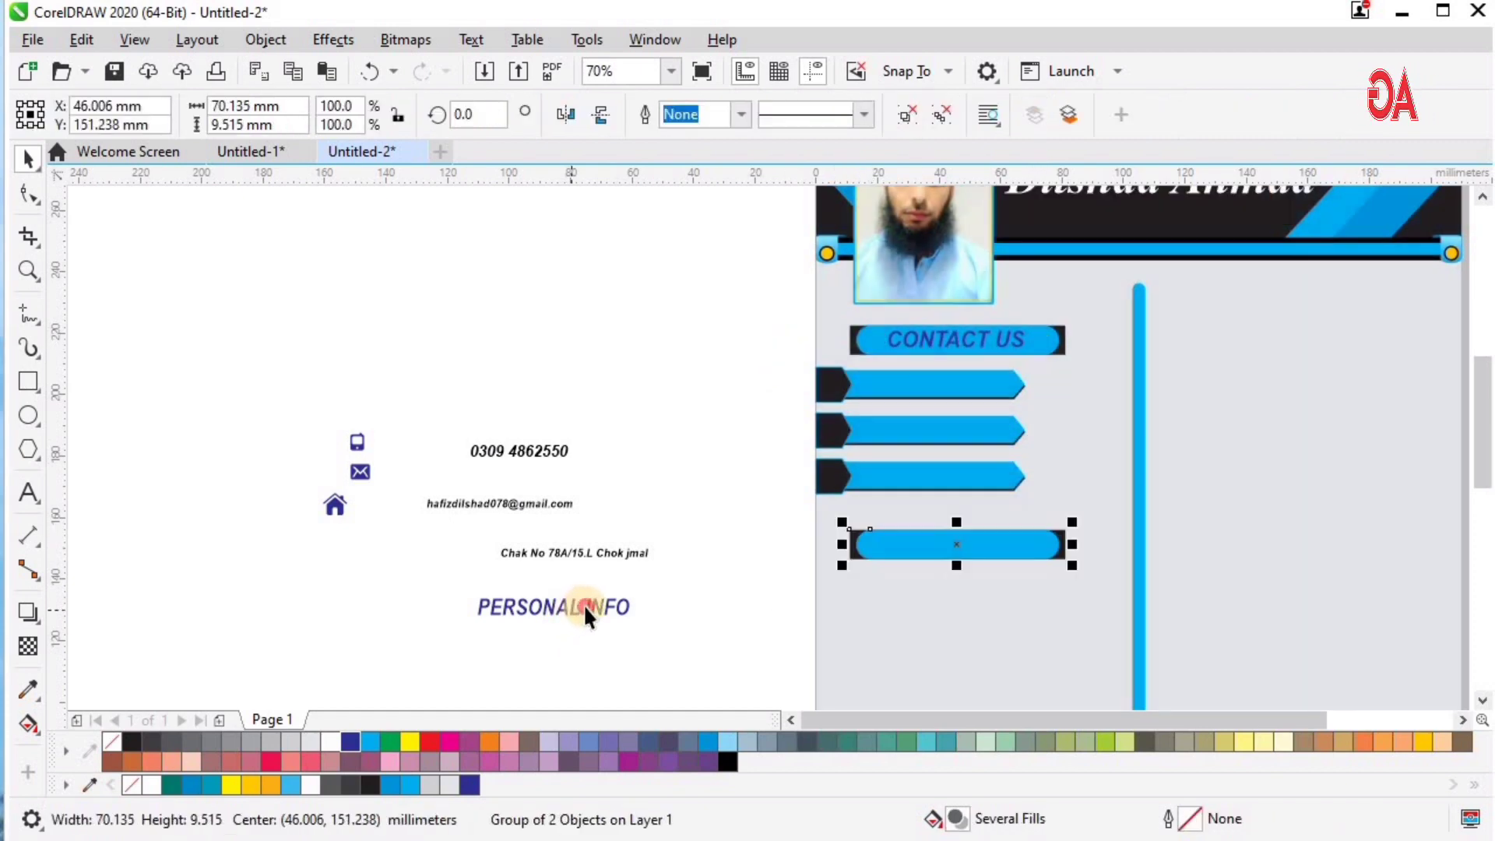
Step: Centre the PERSONAL INFO text horizontally and vertically on the lower heading bar
click(584, 606)
shift+click(932, 547)
key(e)
key(c)
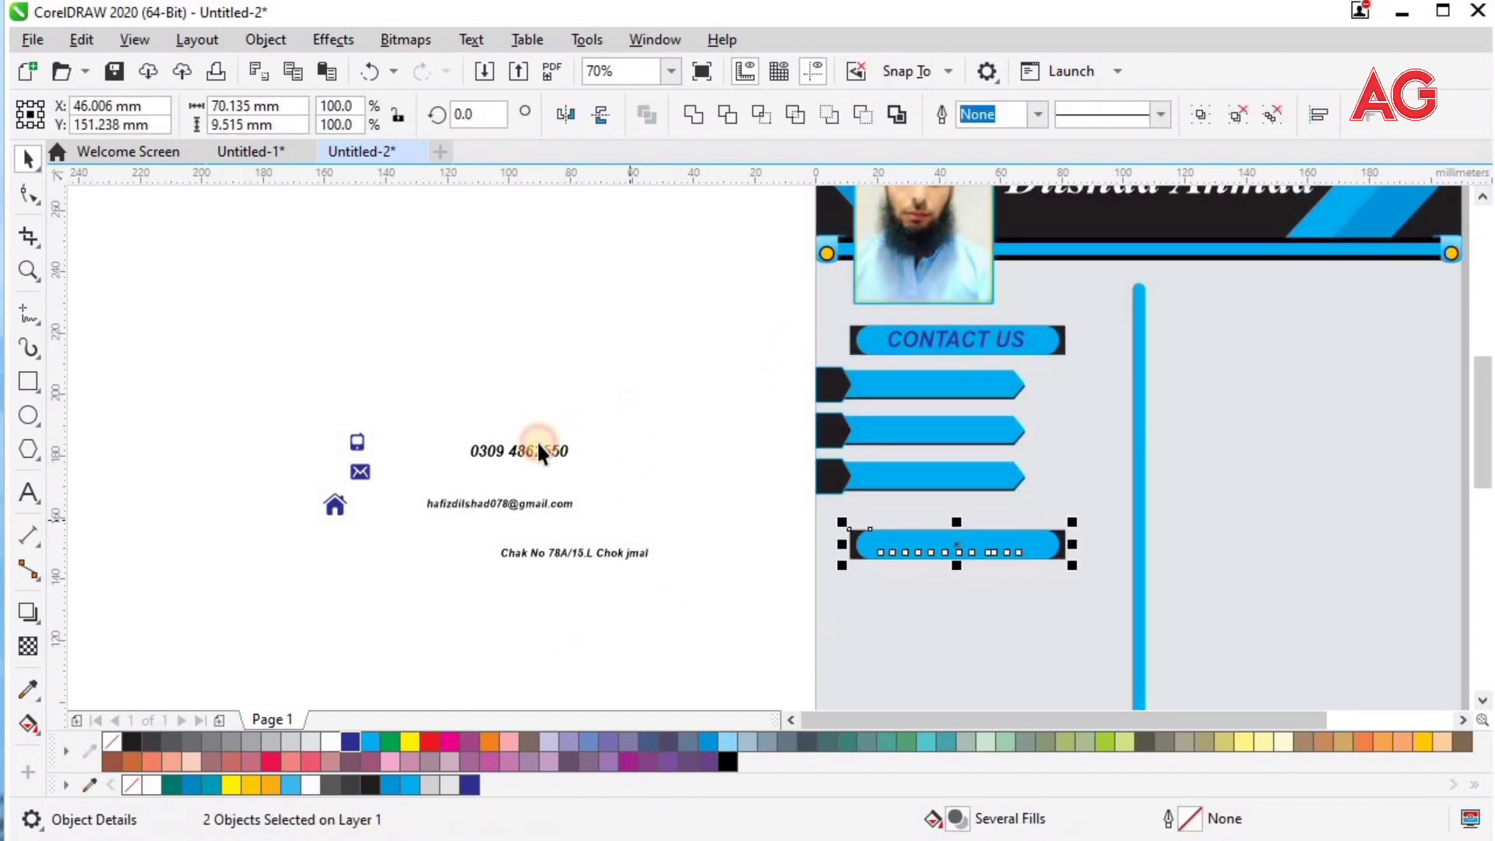
Step: Centre the phone number text horizontally and vertically on the first arrow bar
click(536, 441)
click(536, 451)
shift+click(909, 385)
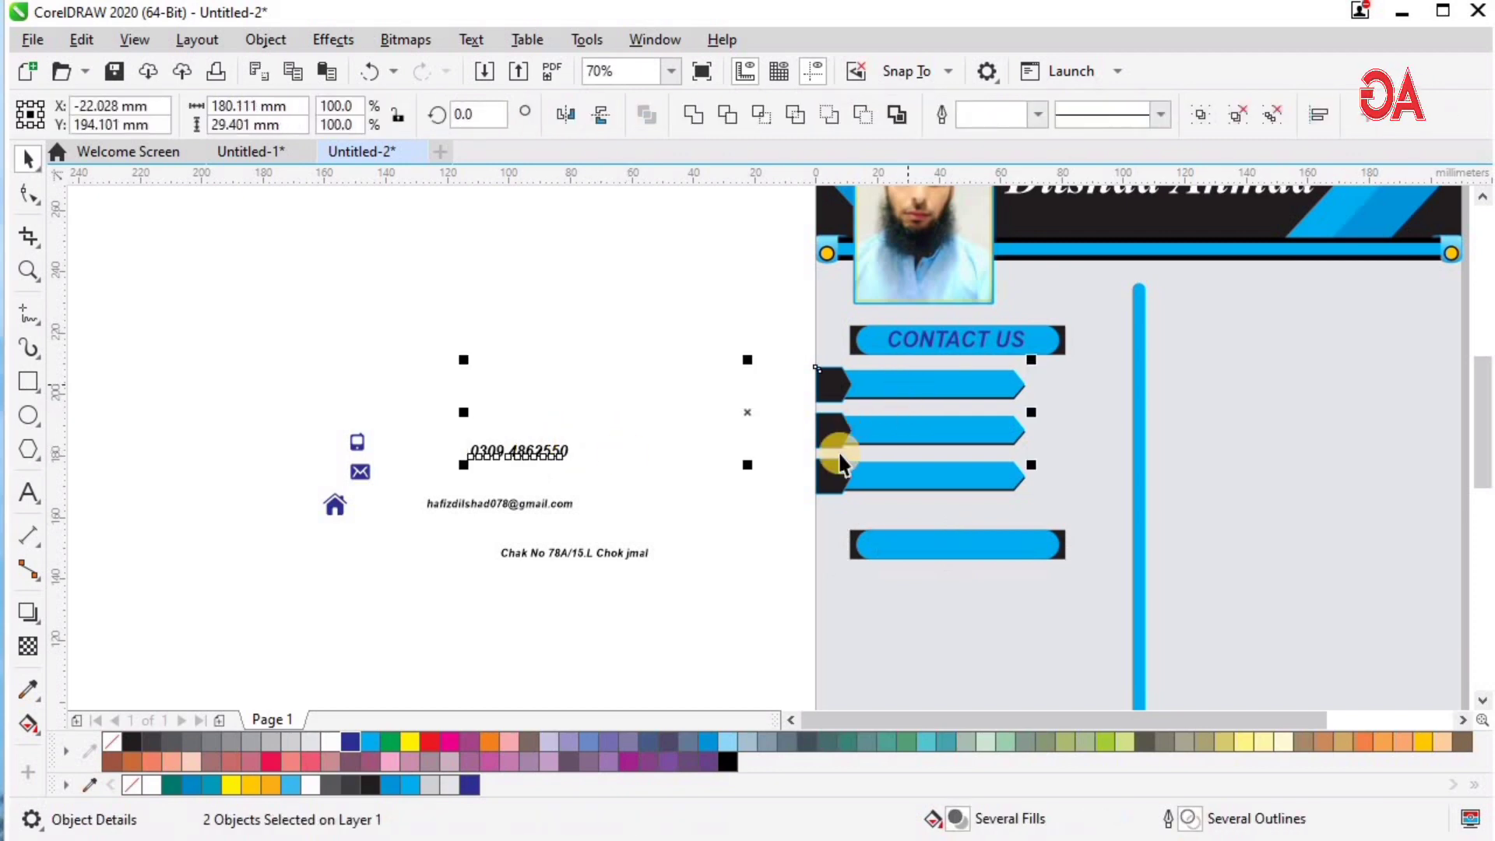
key(e)
key(c)
Step: Centre the e-mail address text horizontally and vertically on the second arrow bar
click(538, 504)
shift+click(943, 427)
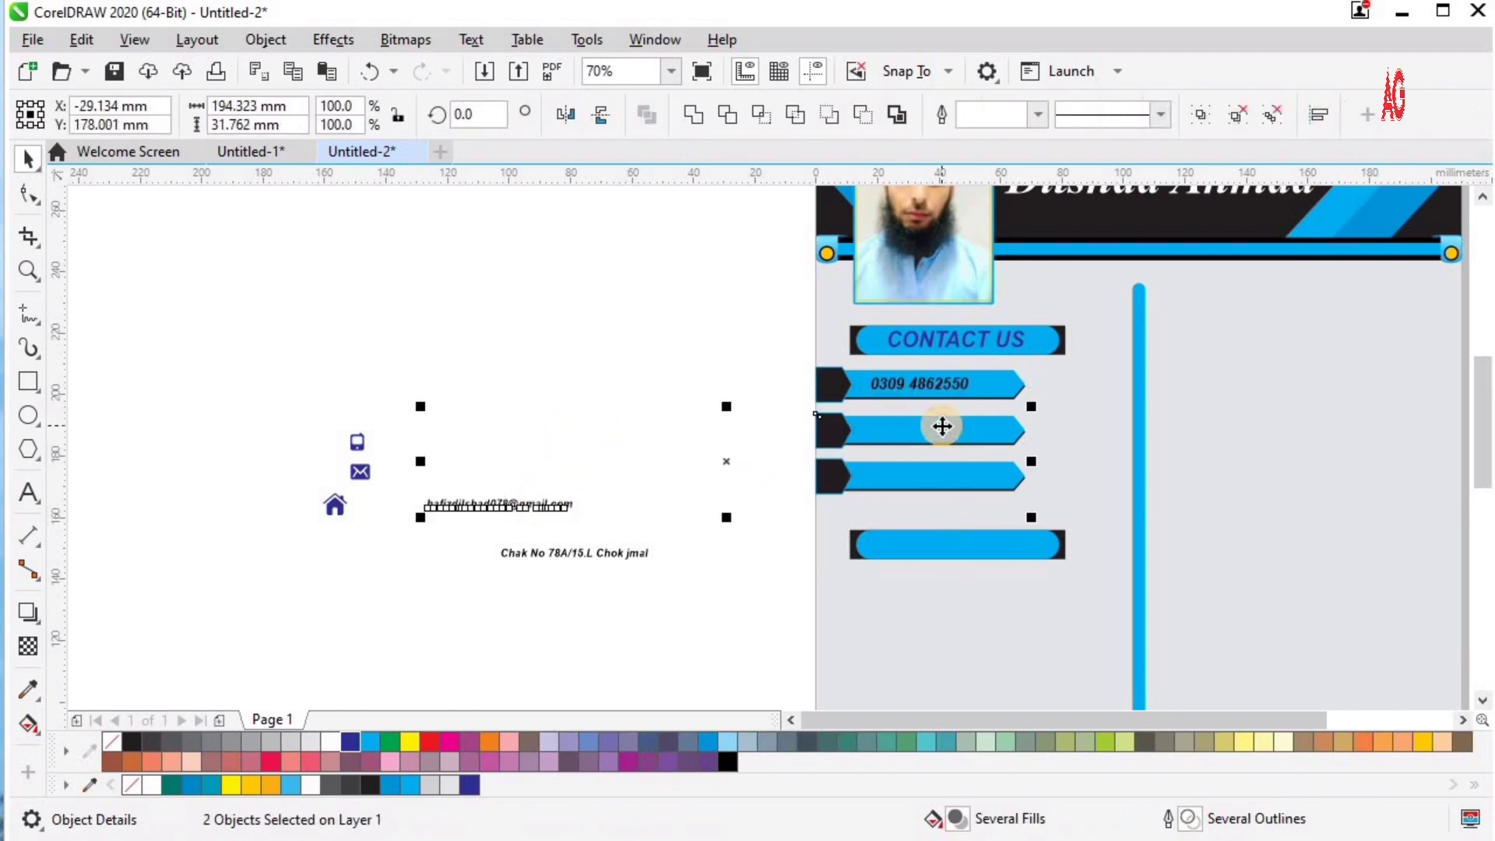
key(e)
key(c)
Step: Centre the postal address text horizontally and vertically on the third arrow bar
click(575, 553)
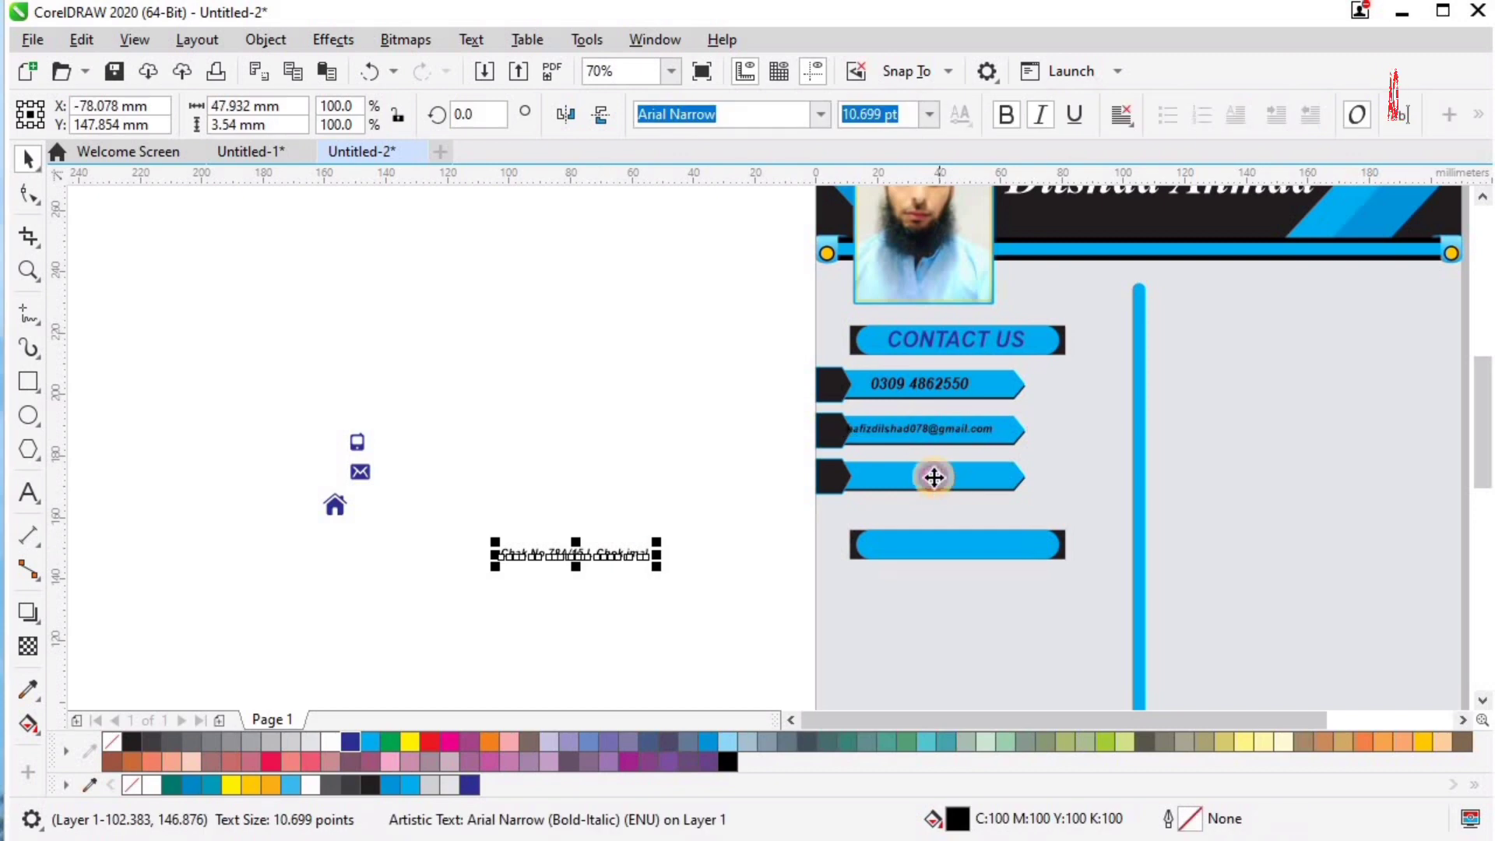
shift+click(935, 476)
key(e)
key(c)
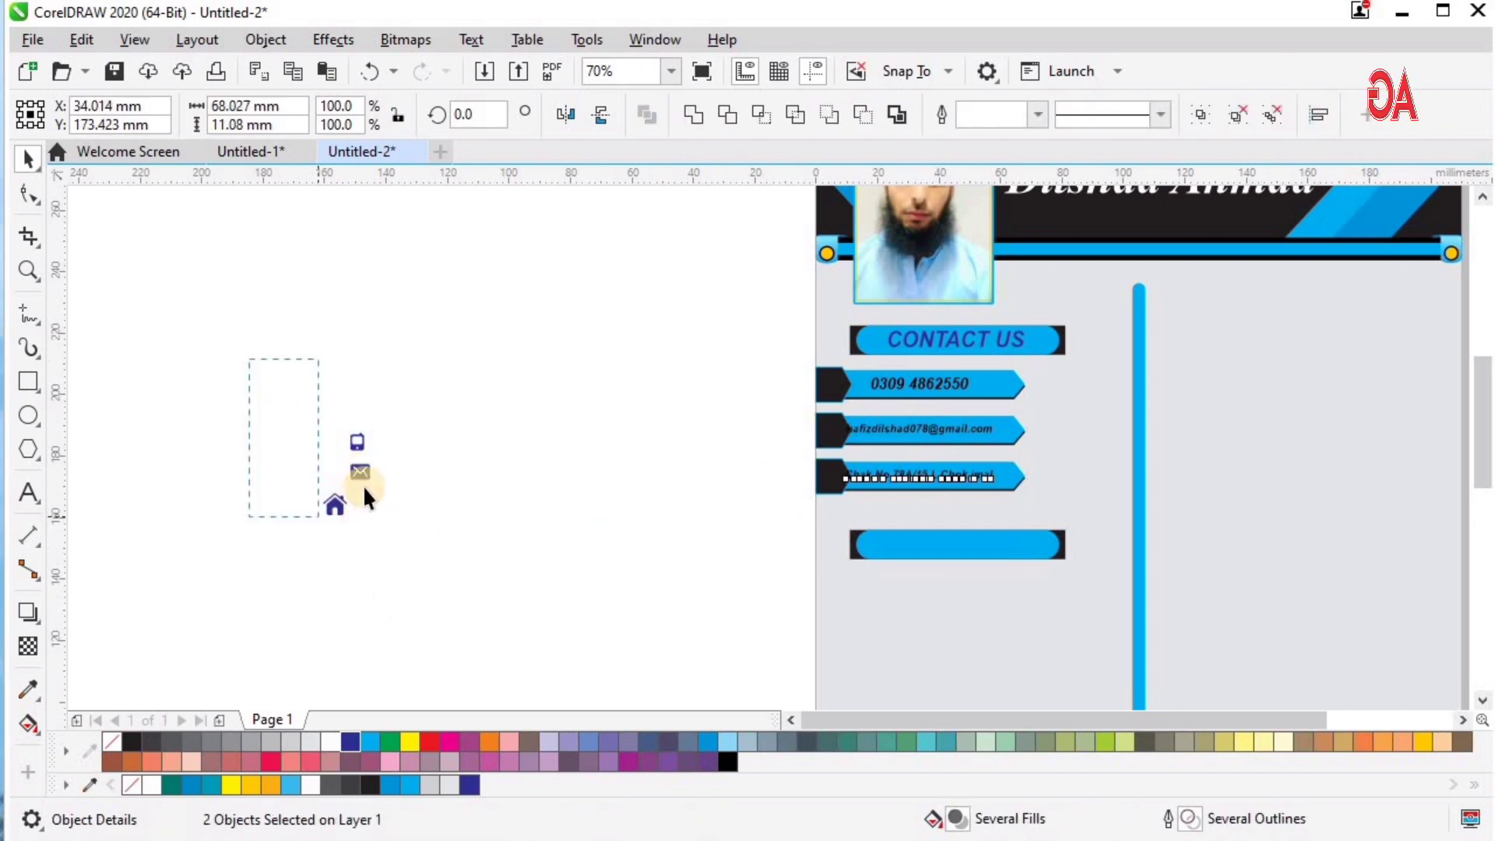
Step: Move the phone, envelope and house icons together to the area beside the three contact arrow bars
drag(250, 359, 385, 541)
drag(361, 473, 737, 415)
key(F2)
drag(598, 348, 1064, 560)
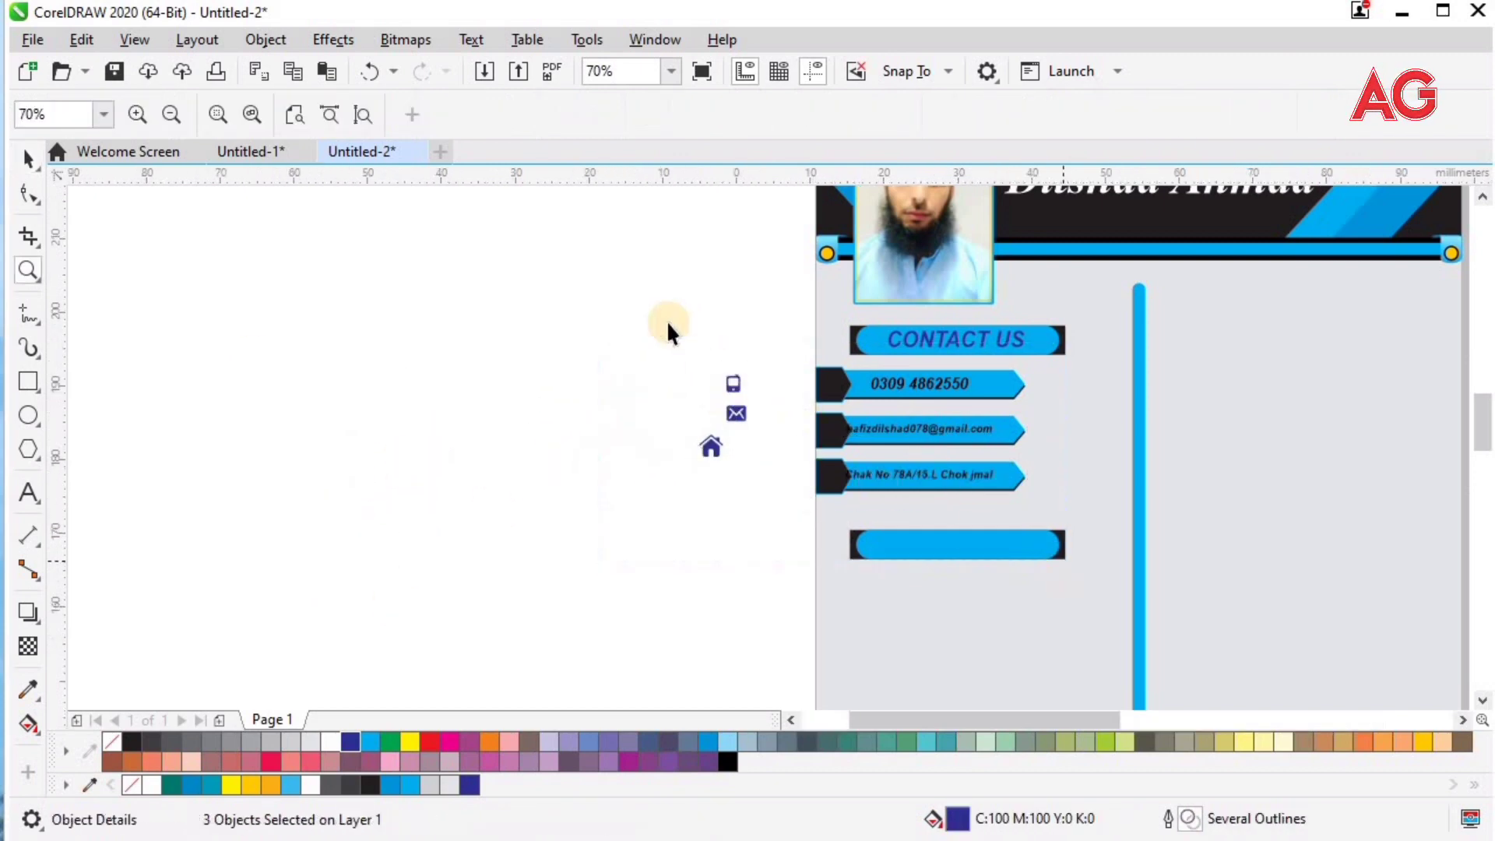
click(490, 331)
Step: Place the phone, envelope and house icons on the black ends of the three arrow bars, colouring the phone and house white
click(526, 299)
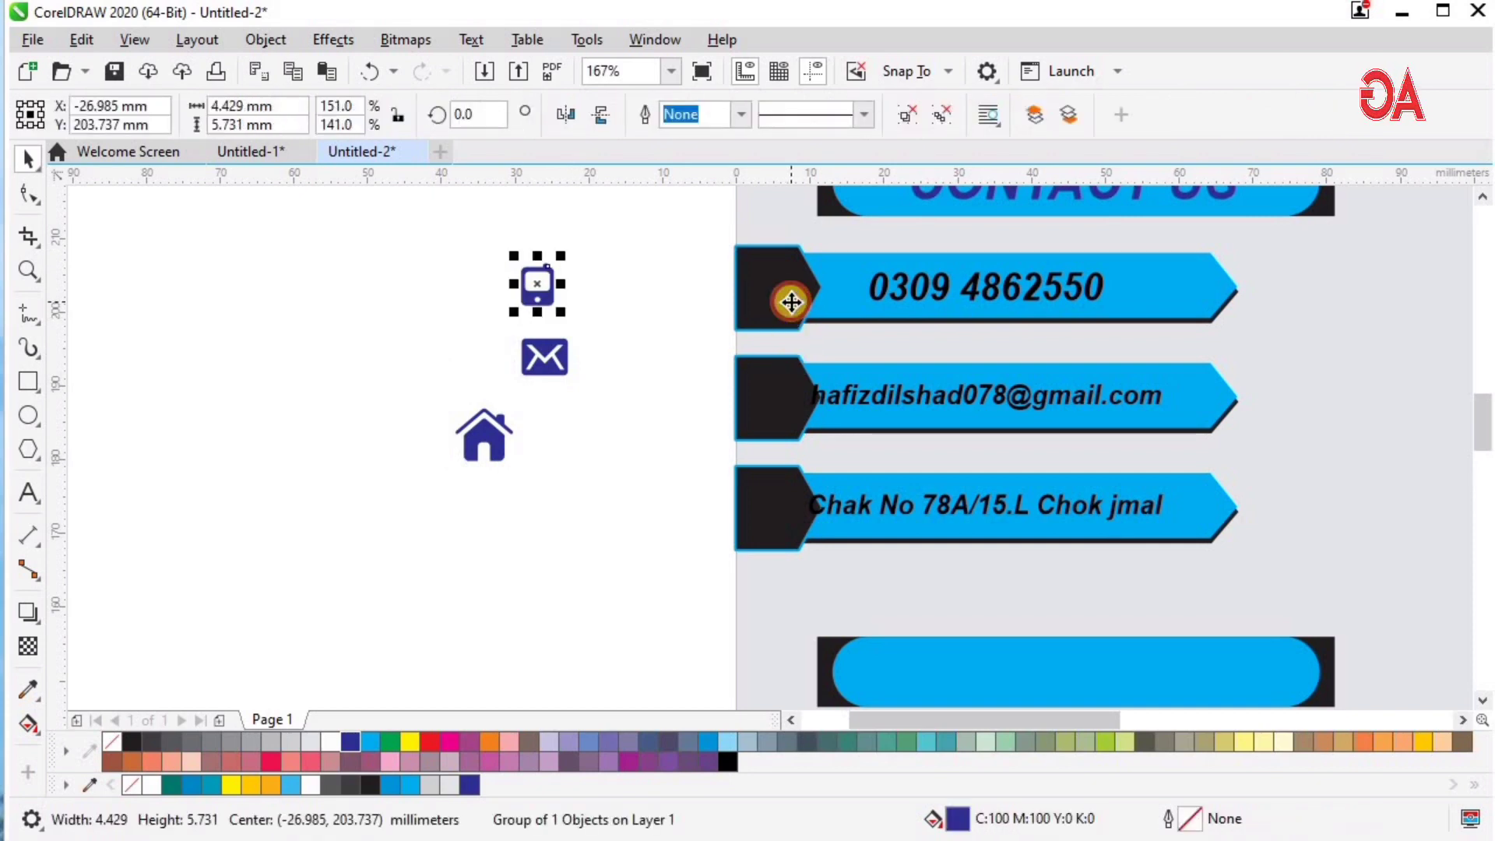
shift+click(791, 302)
click(542, 314)
drag(539, 300, 763, 298)
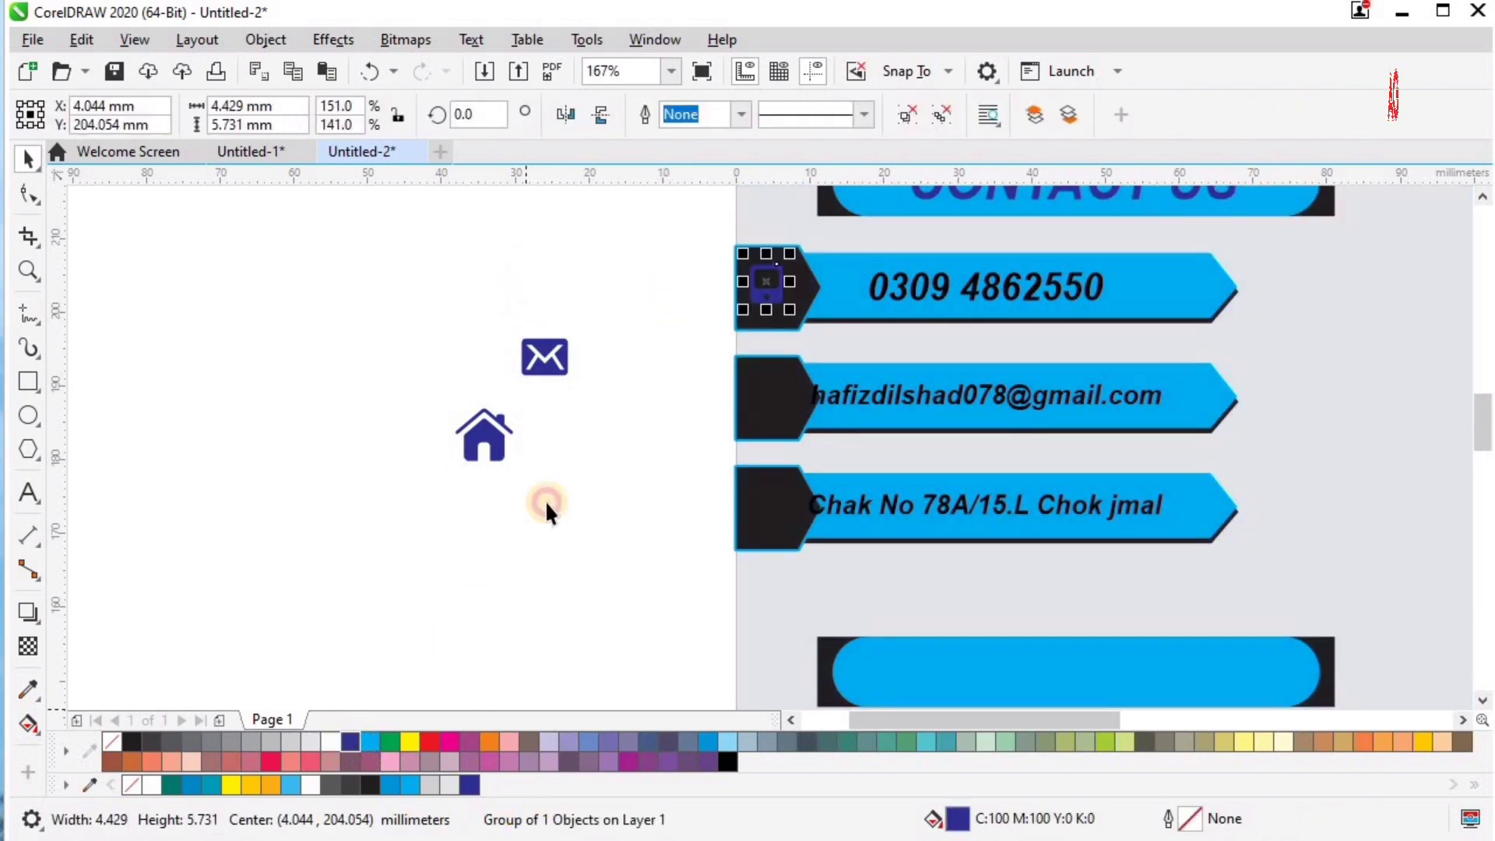
drag(722, 402, 764, 400)
drag(484, 432, 768, 506)
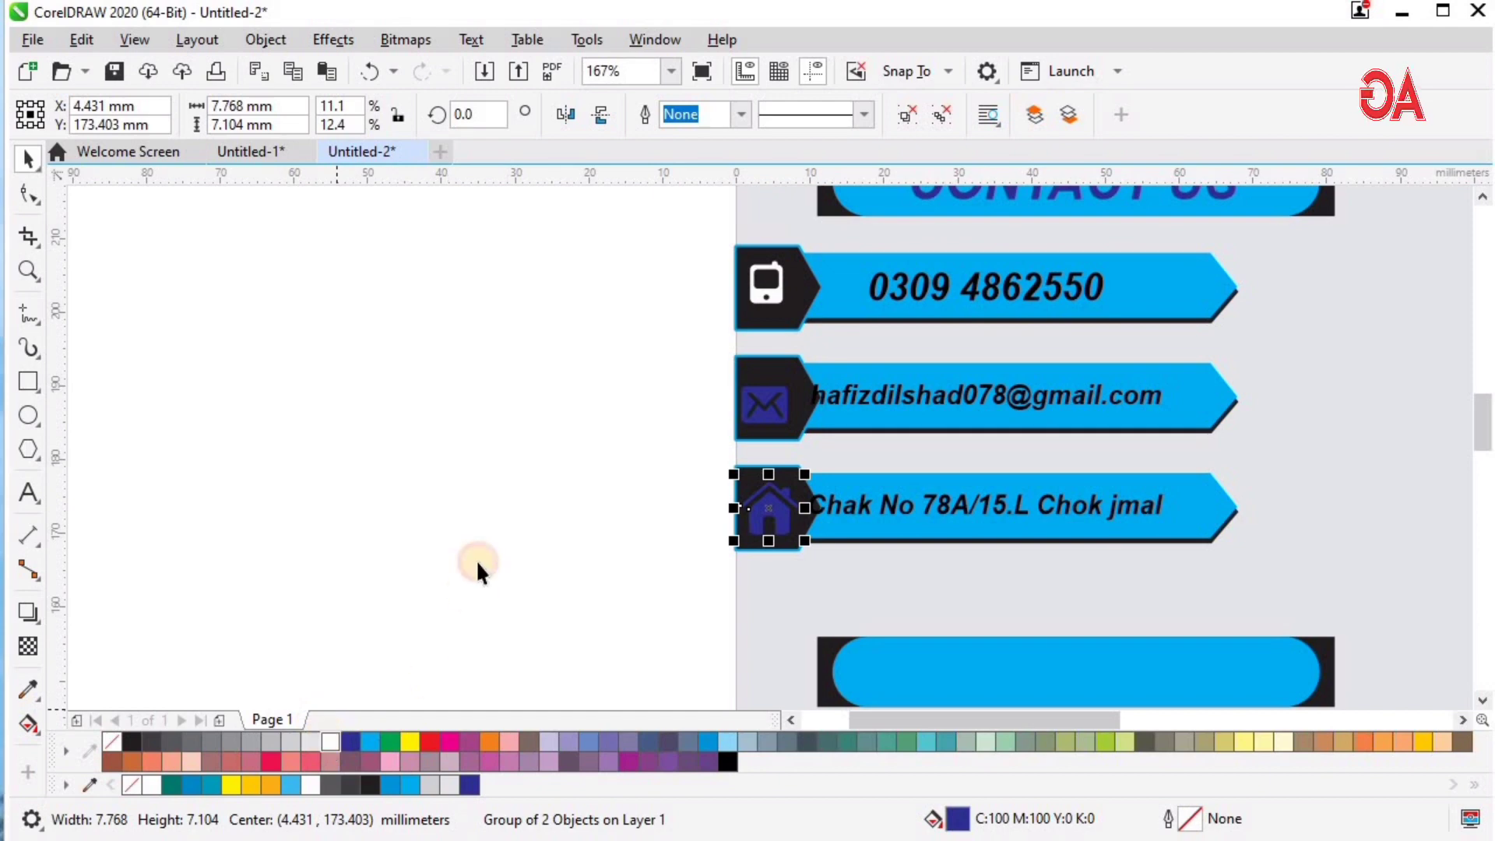
click(330, 742)
click(974, 604)
Step: Bring the hidden PERSONAL INFO text to the front of the lower heading bar
key(F4)
key(z)
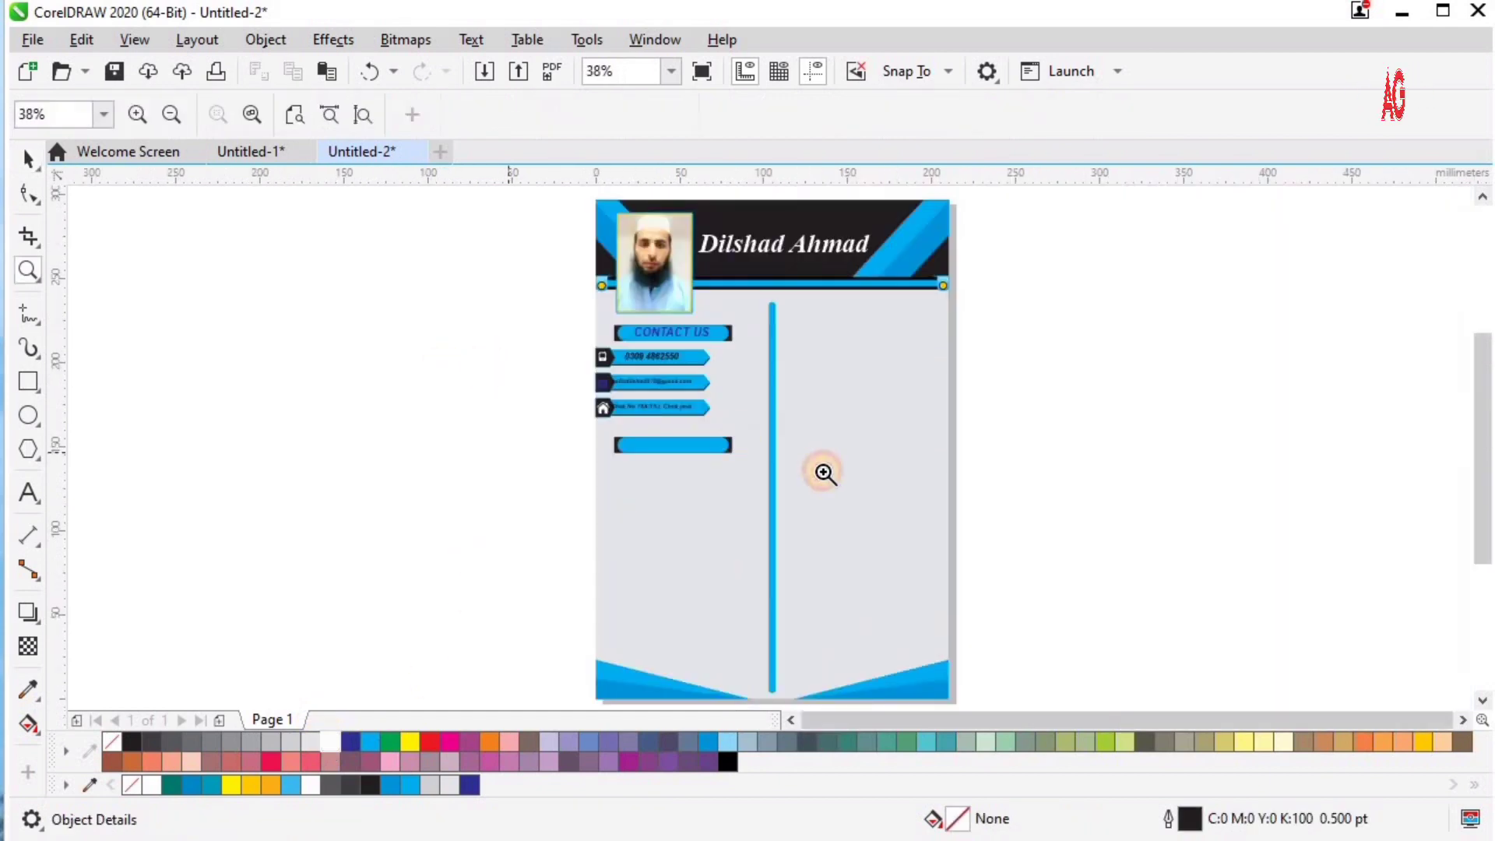
drag(485, 357, 824, 473)
key(space)
click(759, 594)
drag(314, 504, 1067, 660)
key(shift+Page_Up)
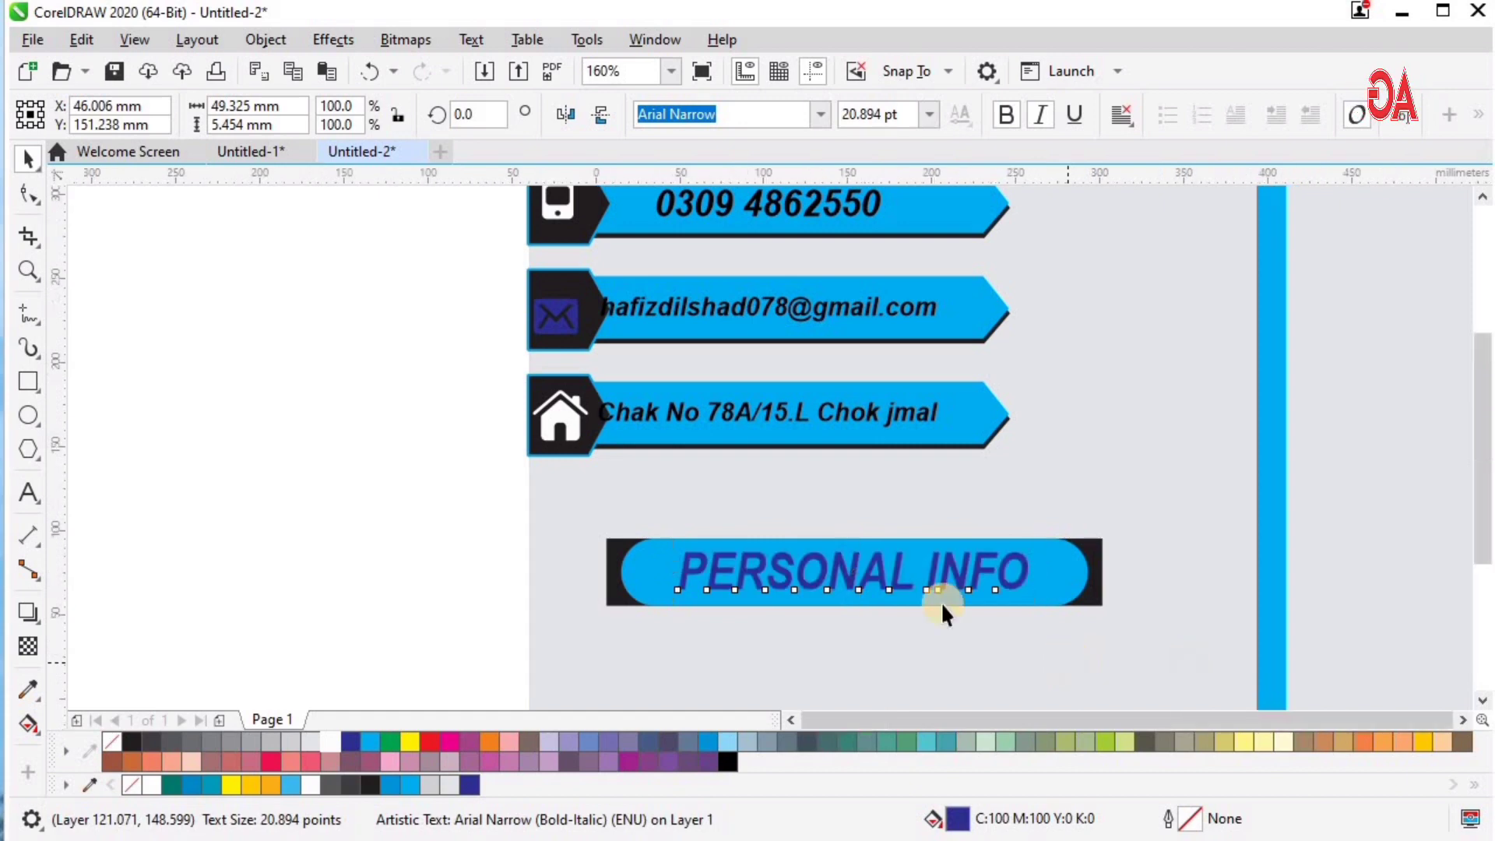
key(shift+F4)
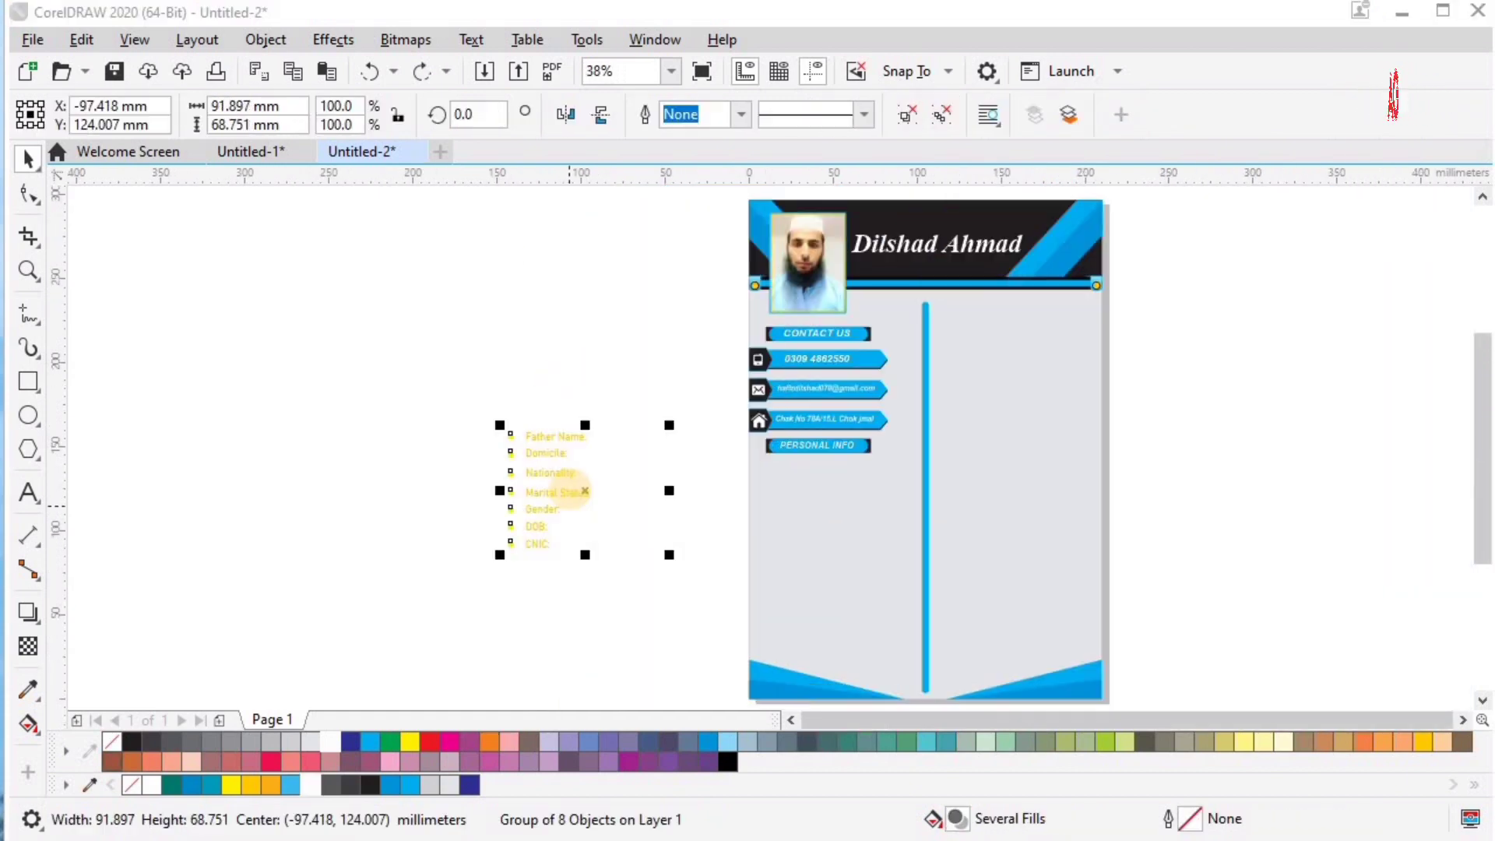
Step: Move the grouped personal details list onto the page below the PERSONAL INFO heading
drag(577, 483, 811, 521)
key(F2)
drag(601, 413, 1037, 673)
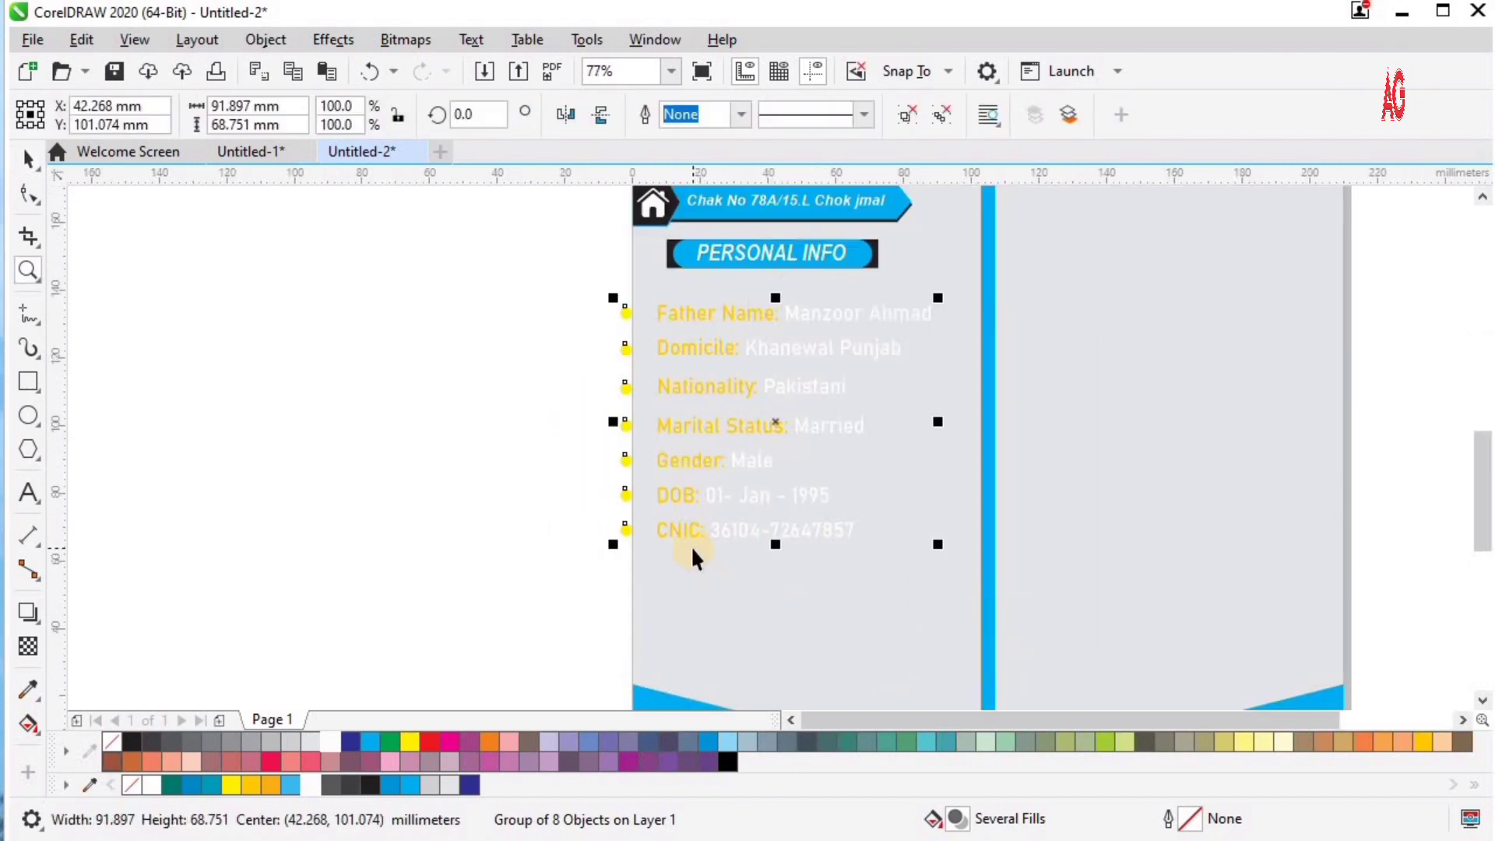
Step: Fine-tune the personal details list's position between the page edge and centre bar, and recolour its text black and bullets blue
drag(710, 390, 728, 380)
key(F2)
drag(570, 580, 1149, 174)
drag(653, 373, 657, 363)
ctrl+click(657, 363)
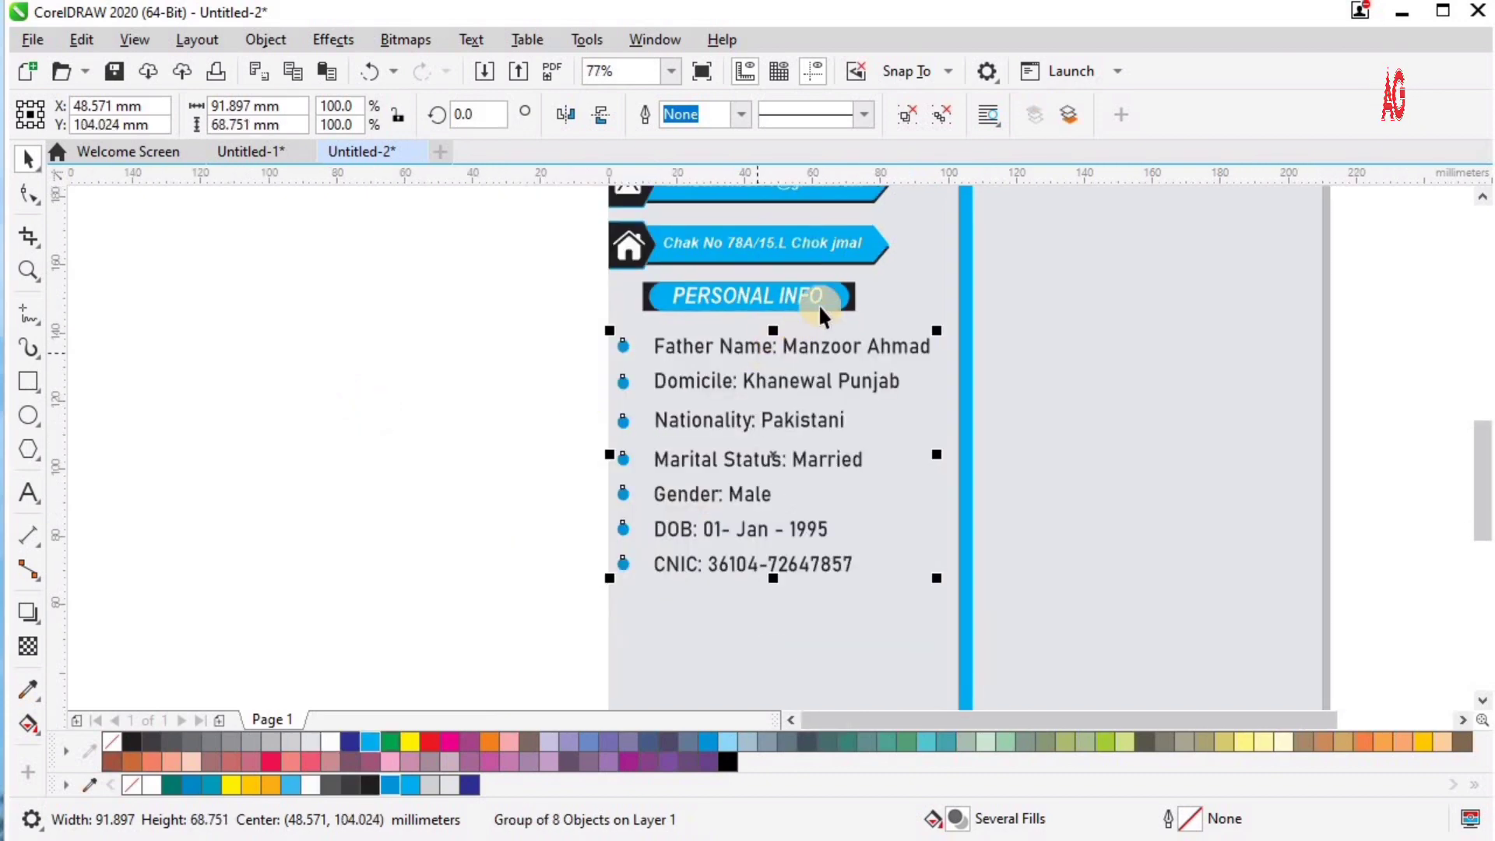
Step: Place a copy of the PERSONAL INFO heading about 92 mm straight below, under the details list, and select its title text
drag(843, 297, 829, 609)
drag(825, 601, 825, 602)
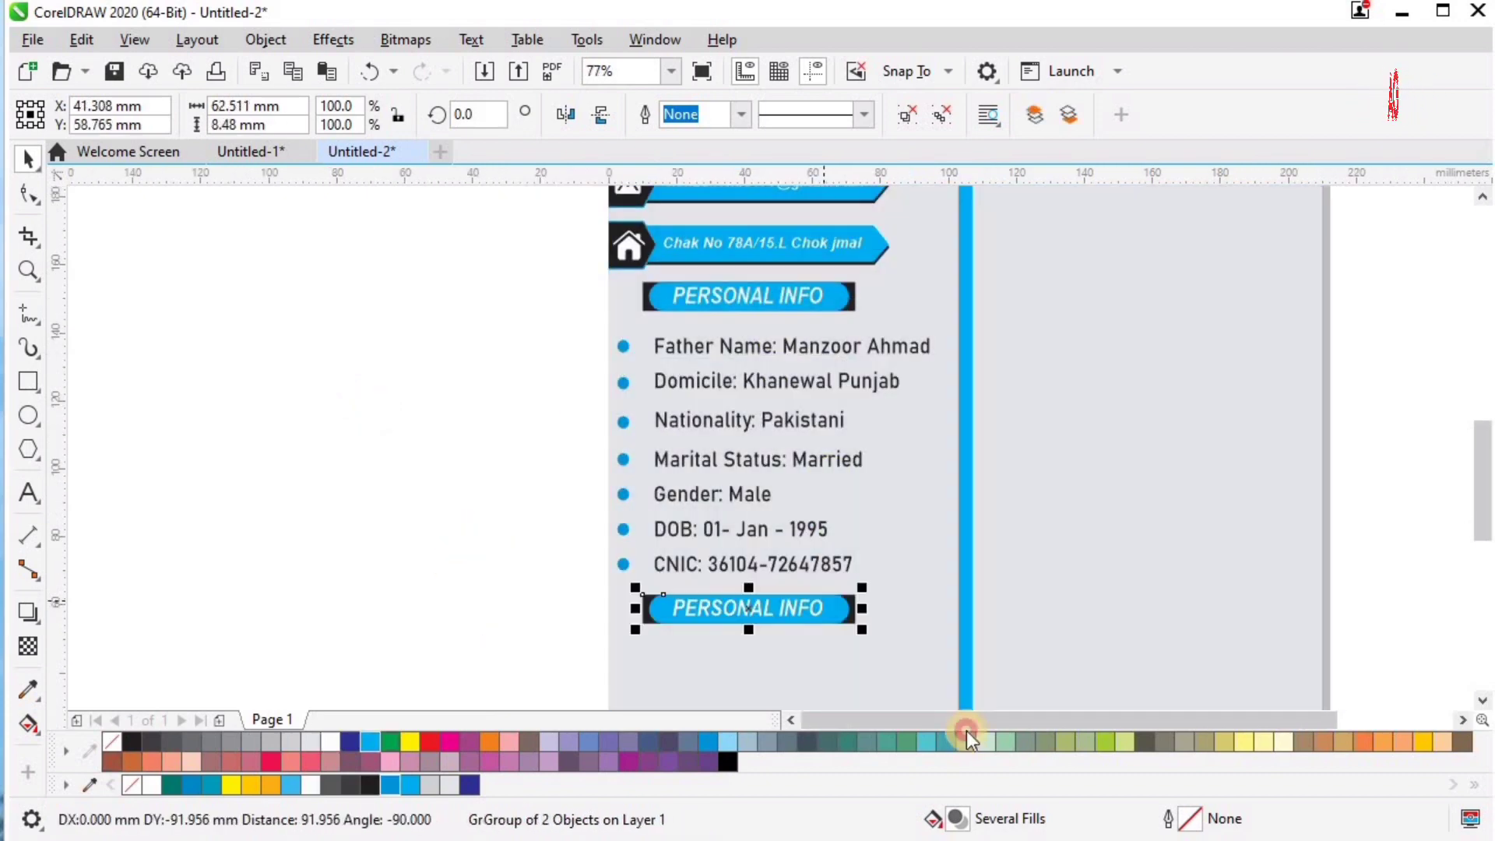
scroll(901, 408, up, 3)
ctrl+click(900, 389)
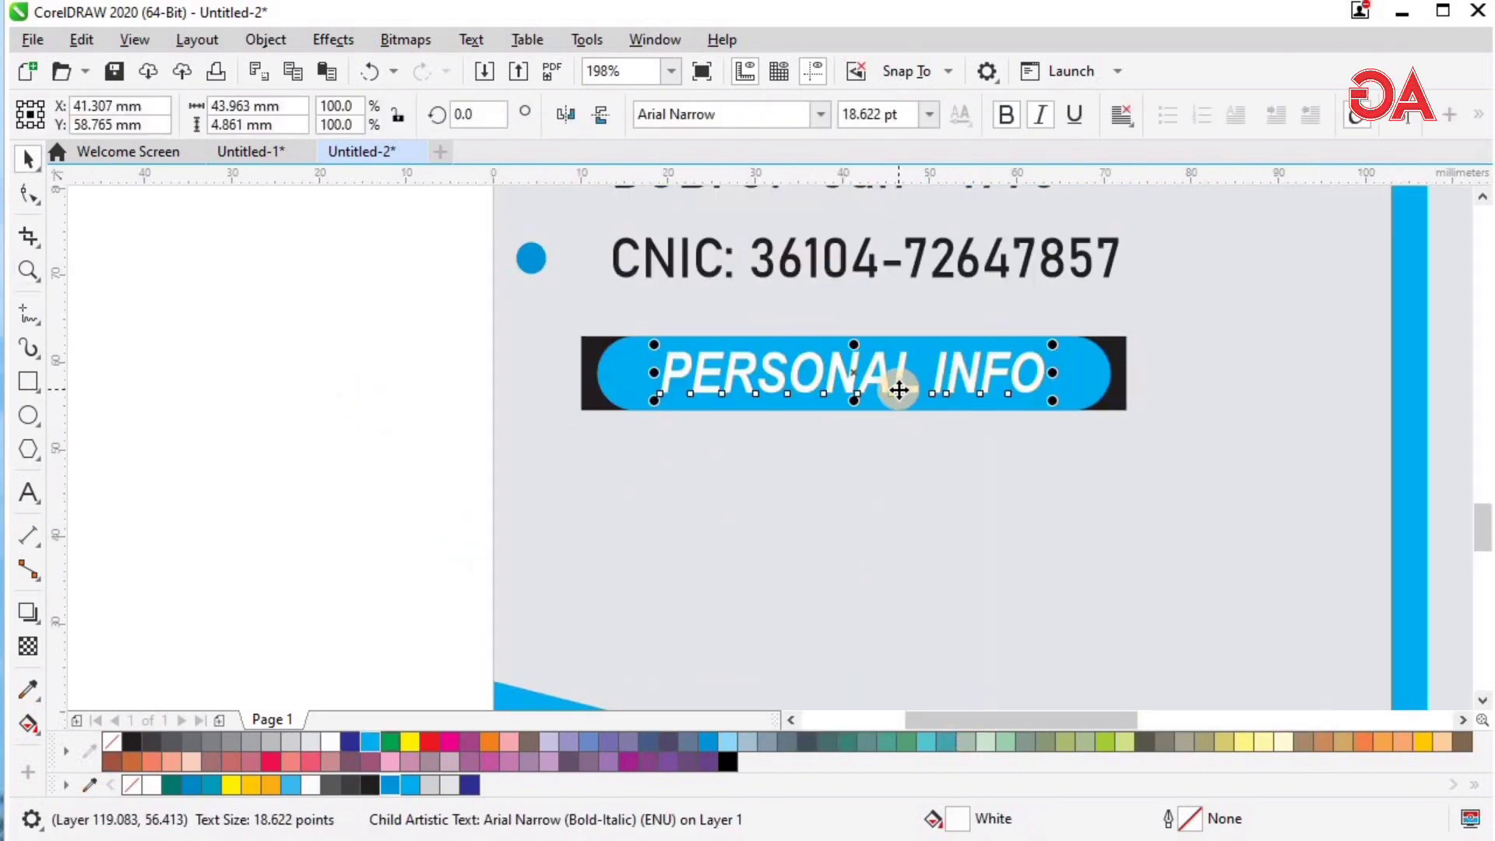
click(303, 292)
key(F4)
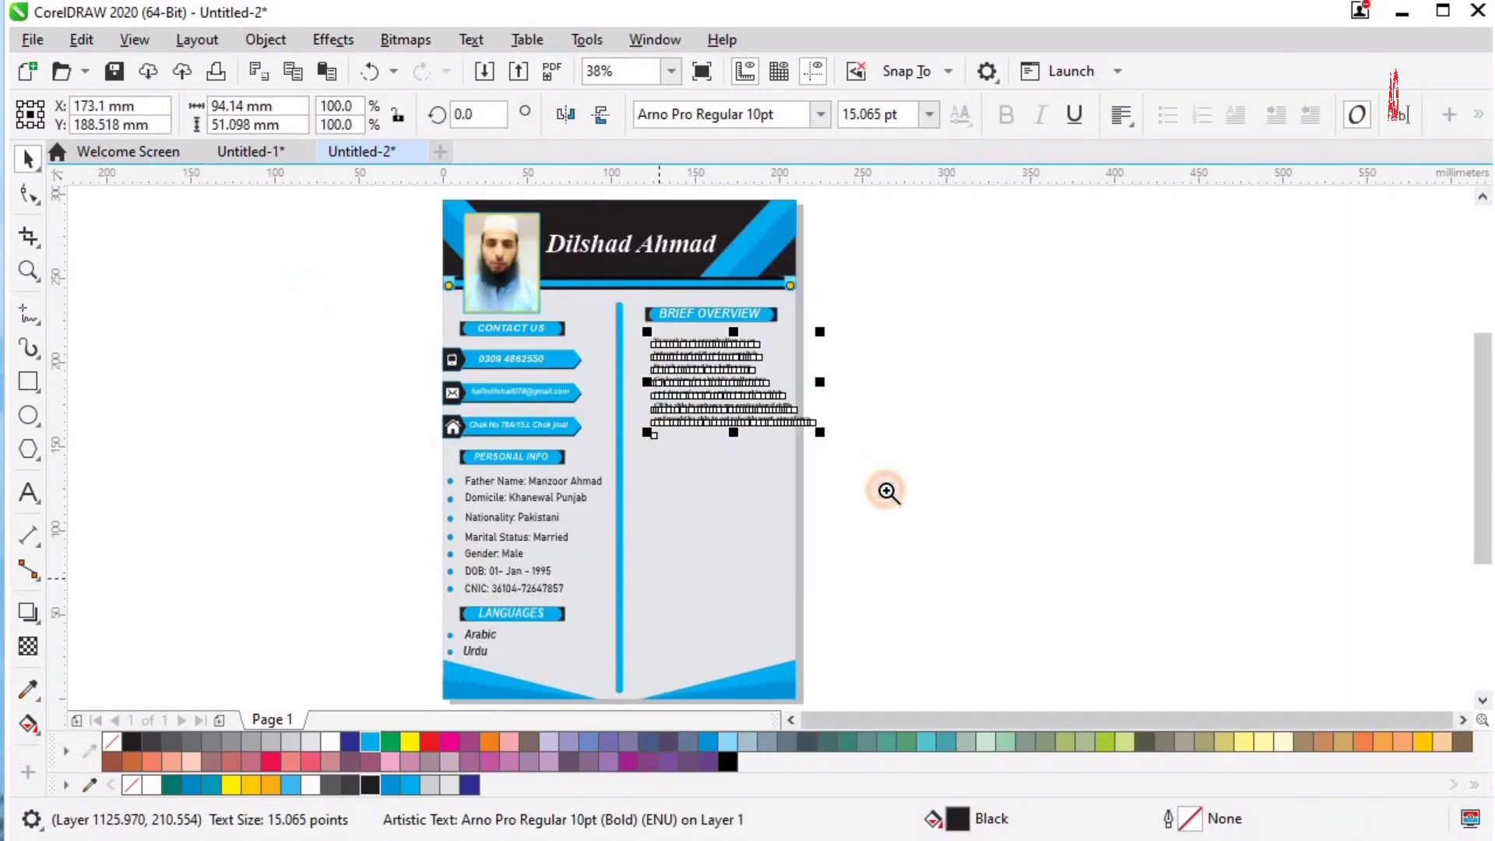
Step: Move the overview paragraph closer below the BRIEF OVERVIEW heading and align it with the heading bar's left edge
key(F2)
drag(531, 256, 890, 494)
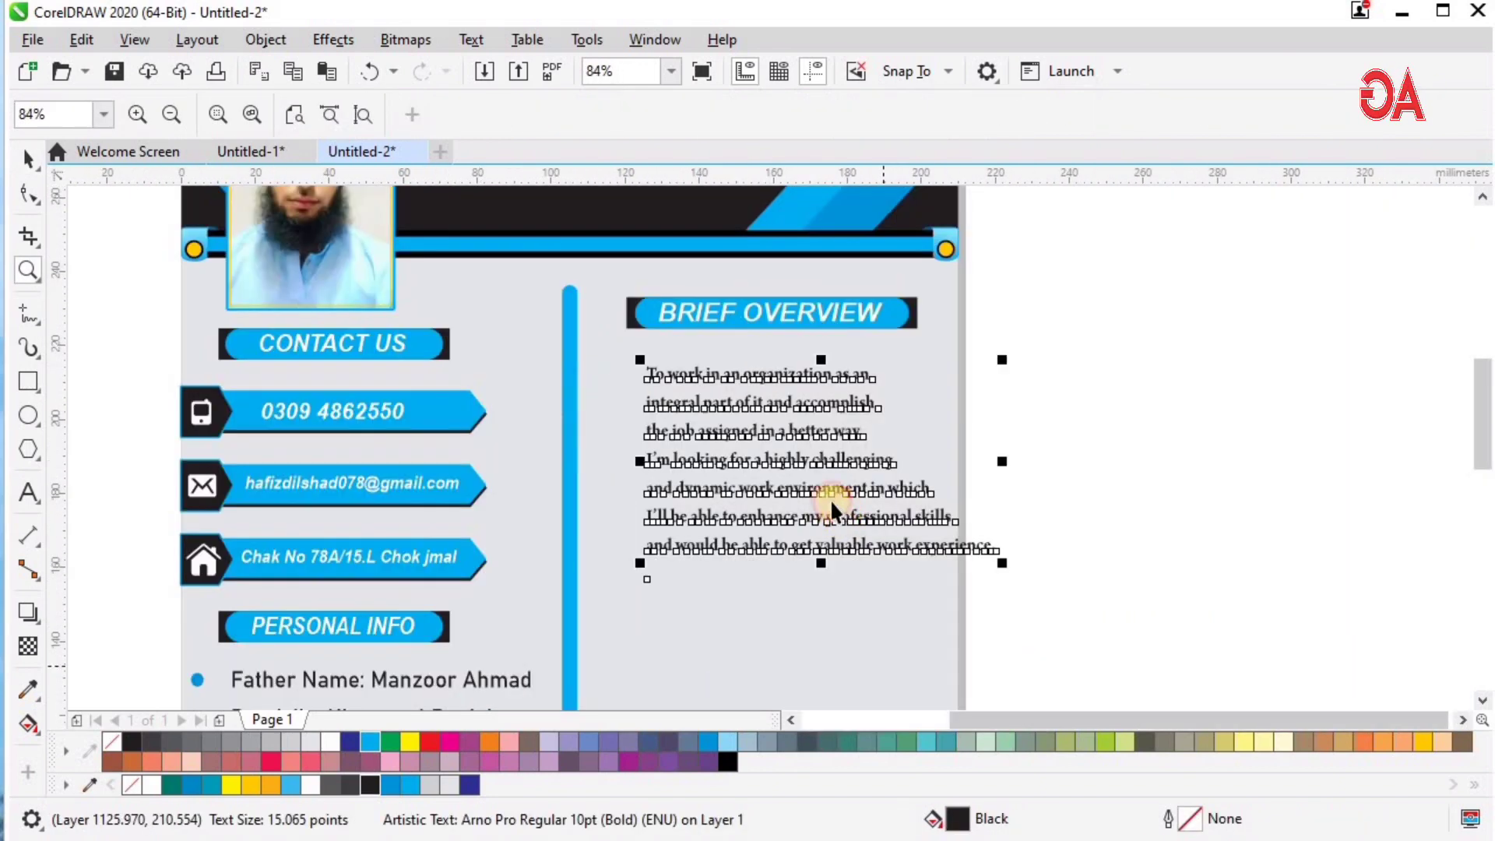
click(830, 499)
drag(793, 455, 652, 327)
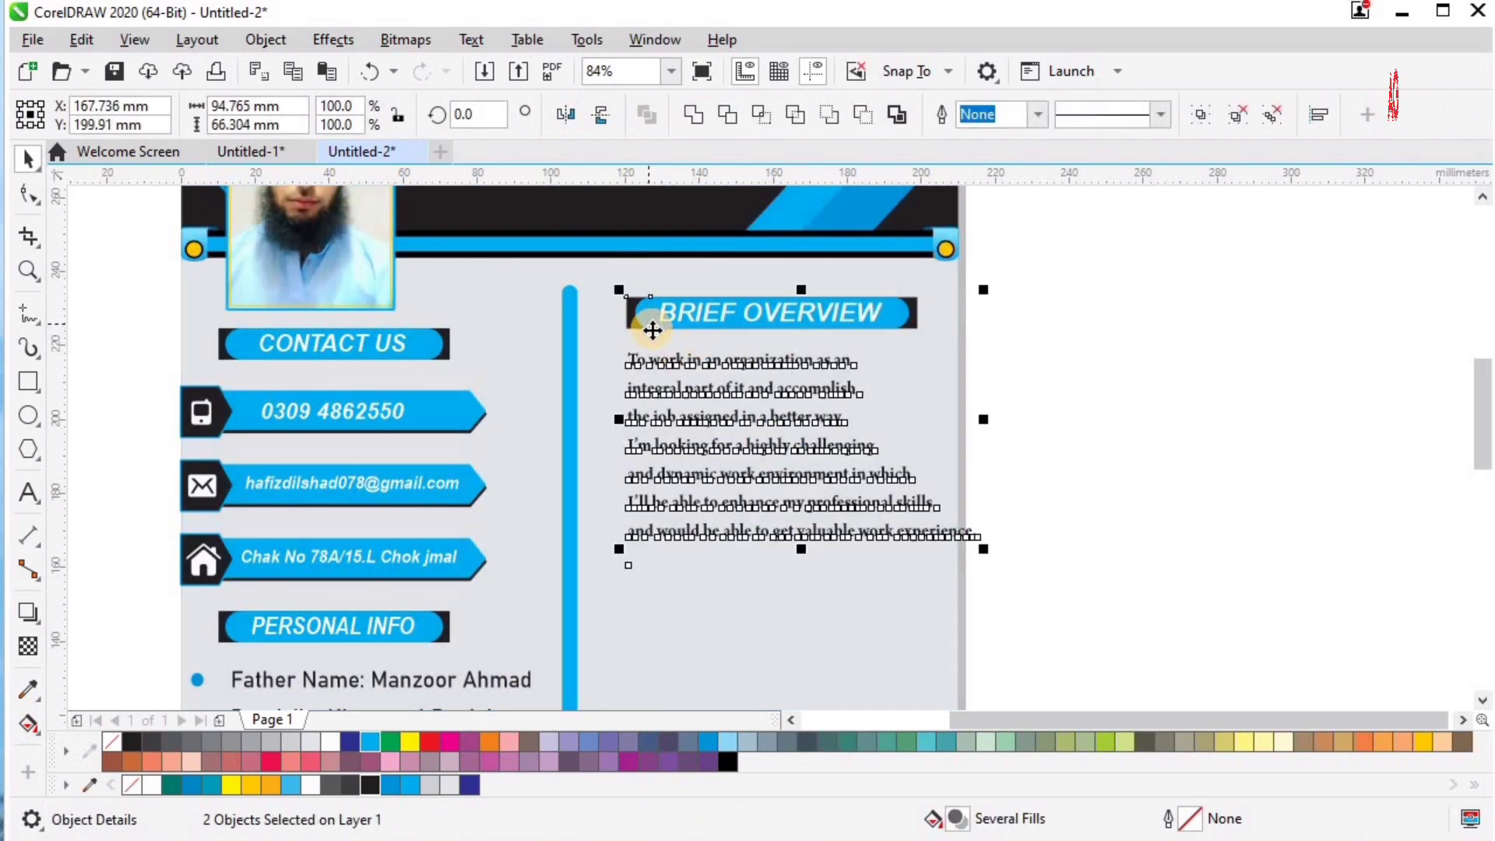
click(684, 400)
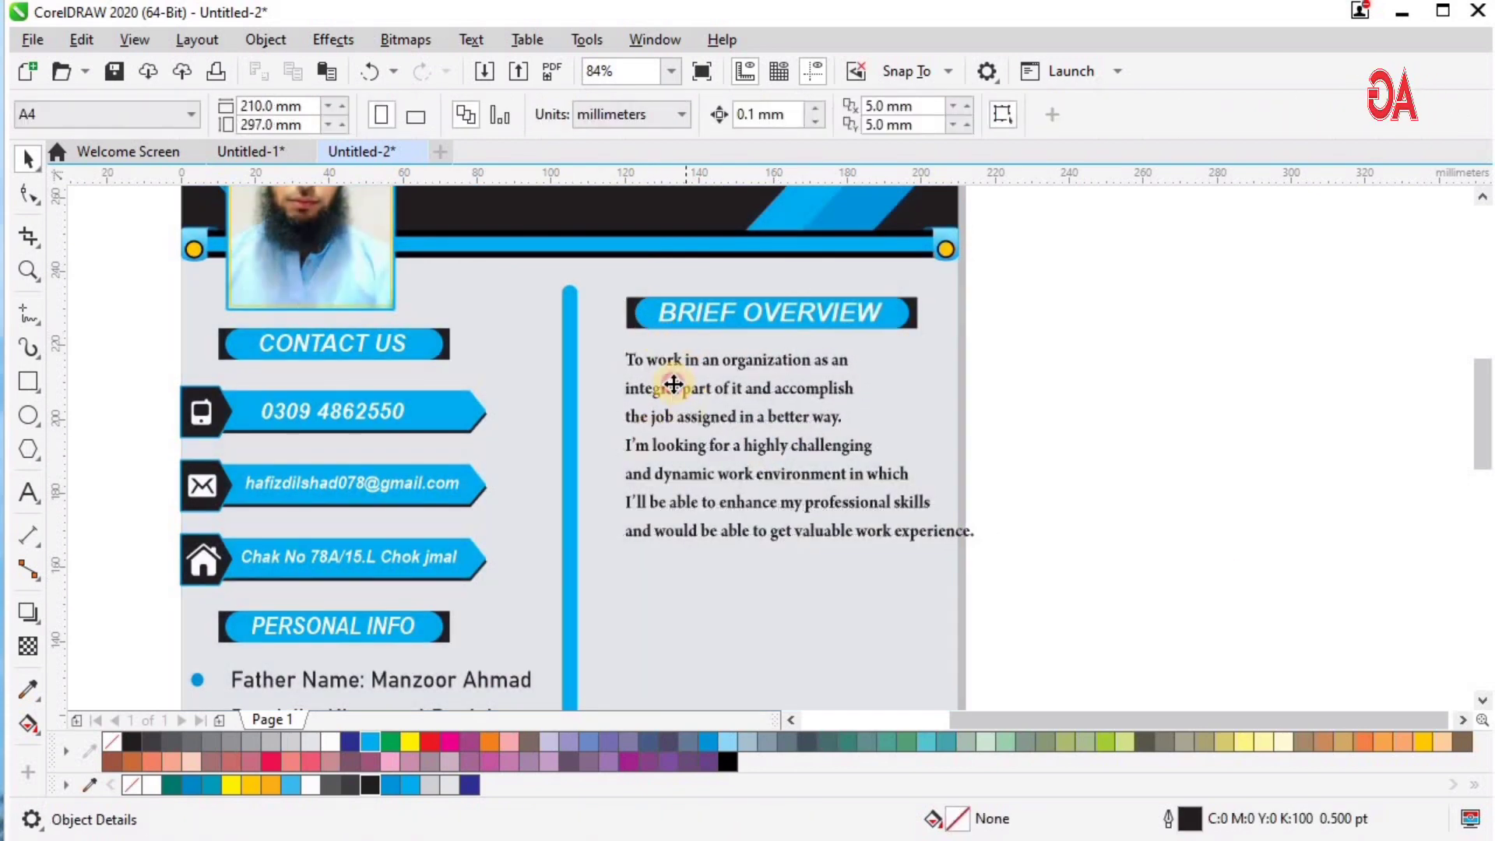
Step: Shift the overview paragraph and BRIEF OVERVIEW title towards the centre bar, and nudge the paragraph about 0.9 mm back right
click(664, 357)
shift+click(715, 311)
drag(715, 311, 814, 437)
click(1181, 578)
click(841, 533)
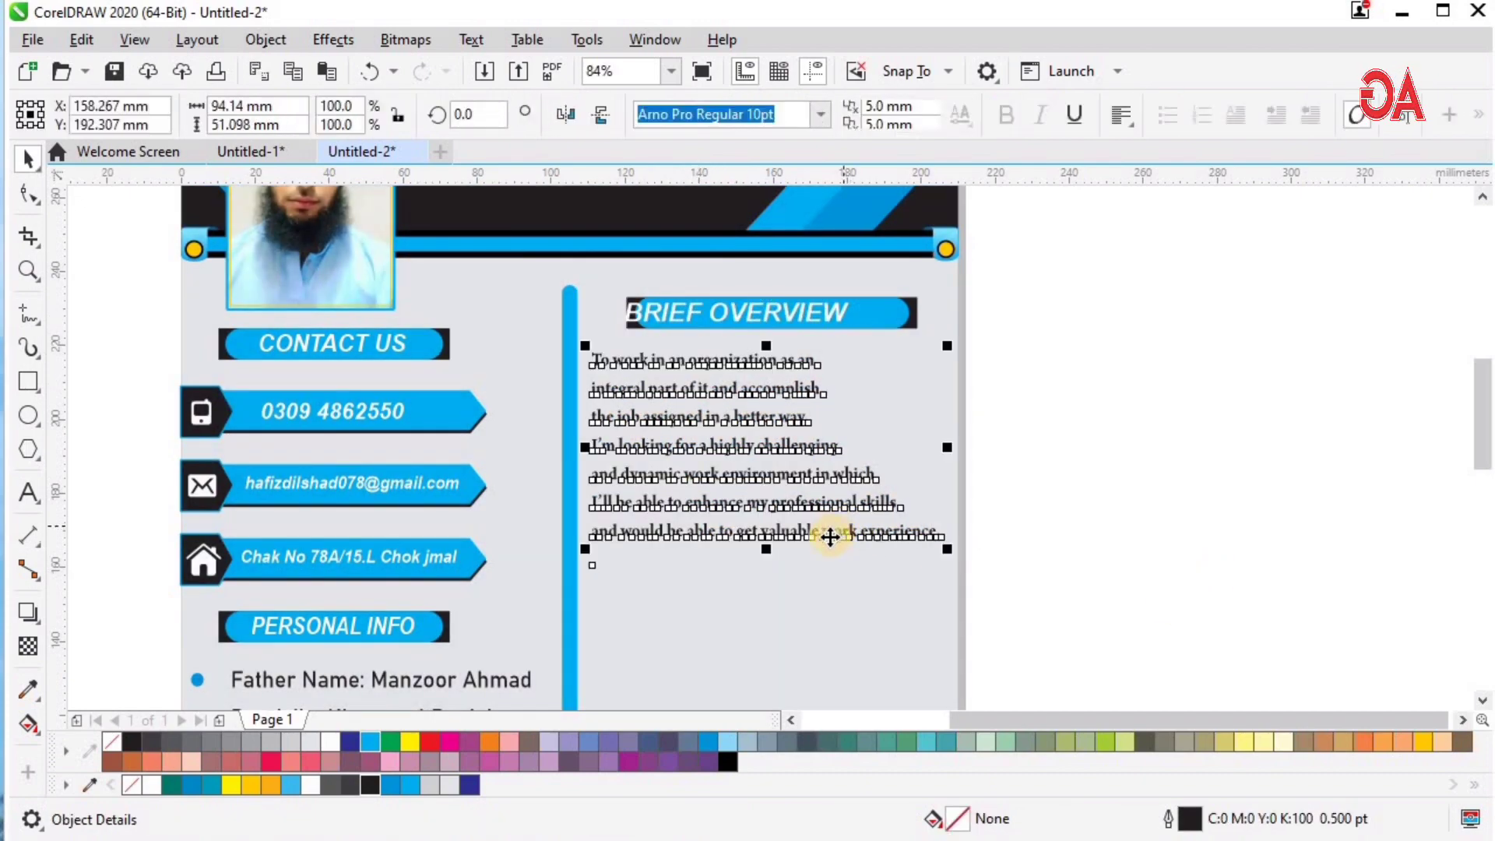
drag(832, 537, 836, 536)
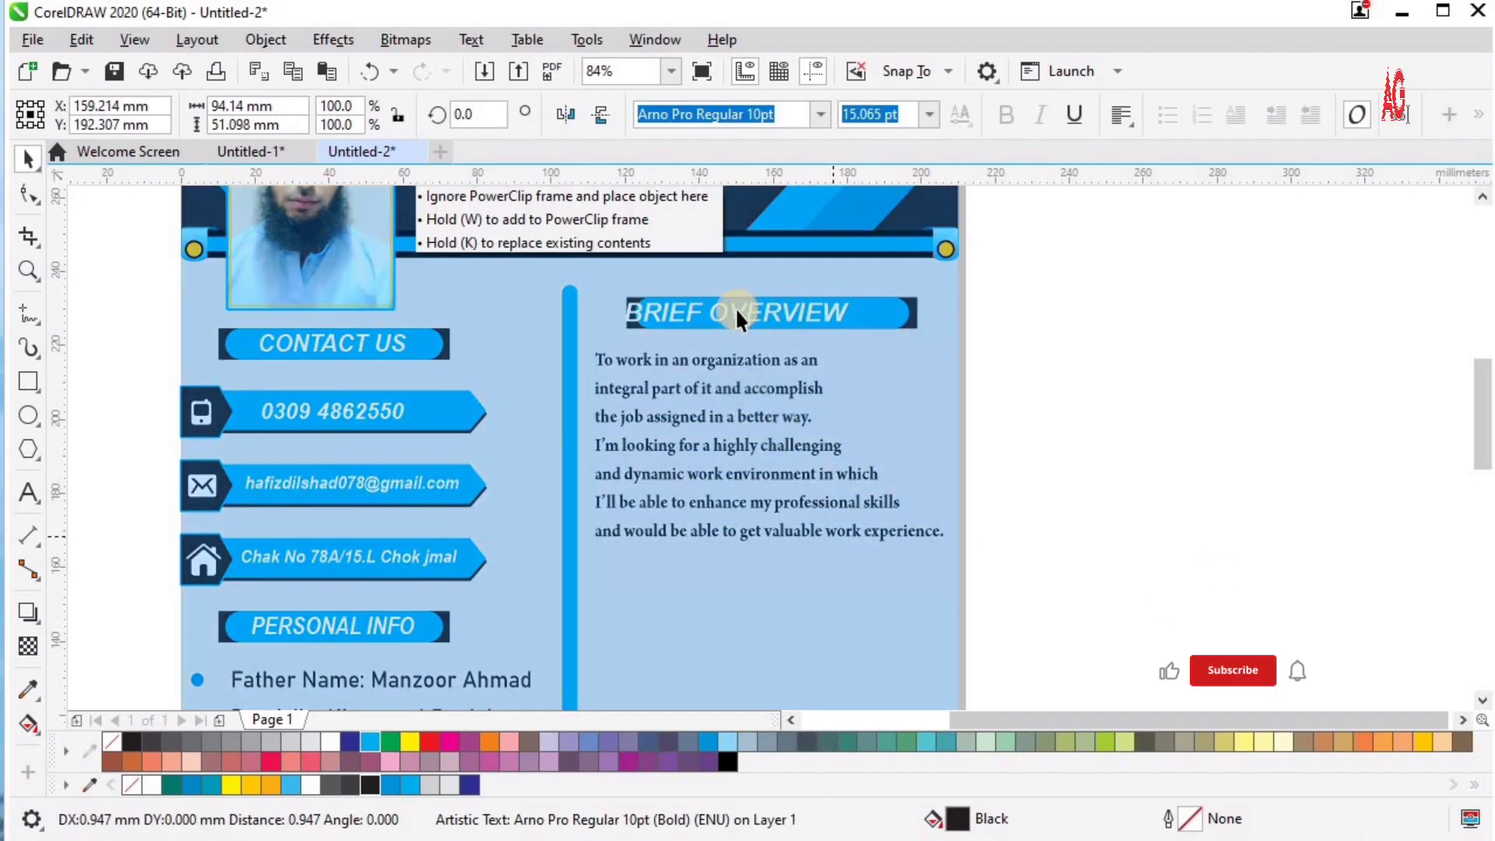
Step: Centre the BRIEF OVERVIEW title horizontally on its heading bar
click(737, 310)
key(F2)
click(777, 349)
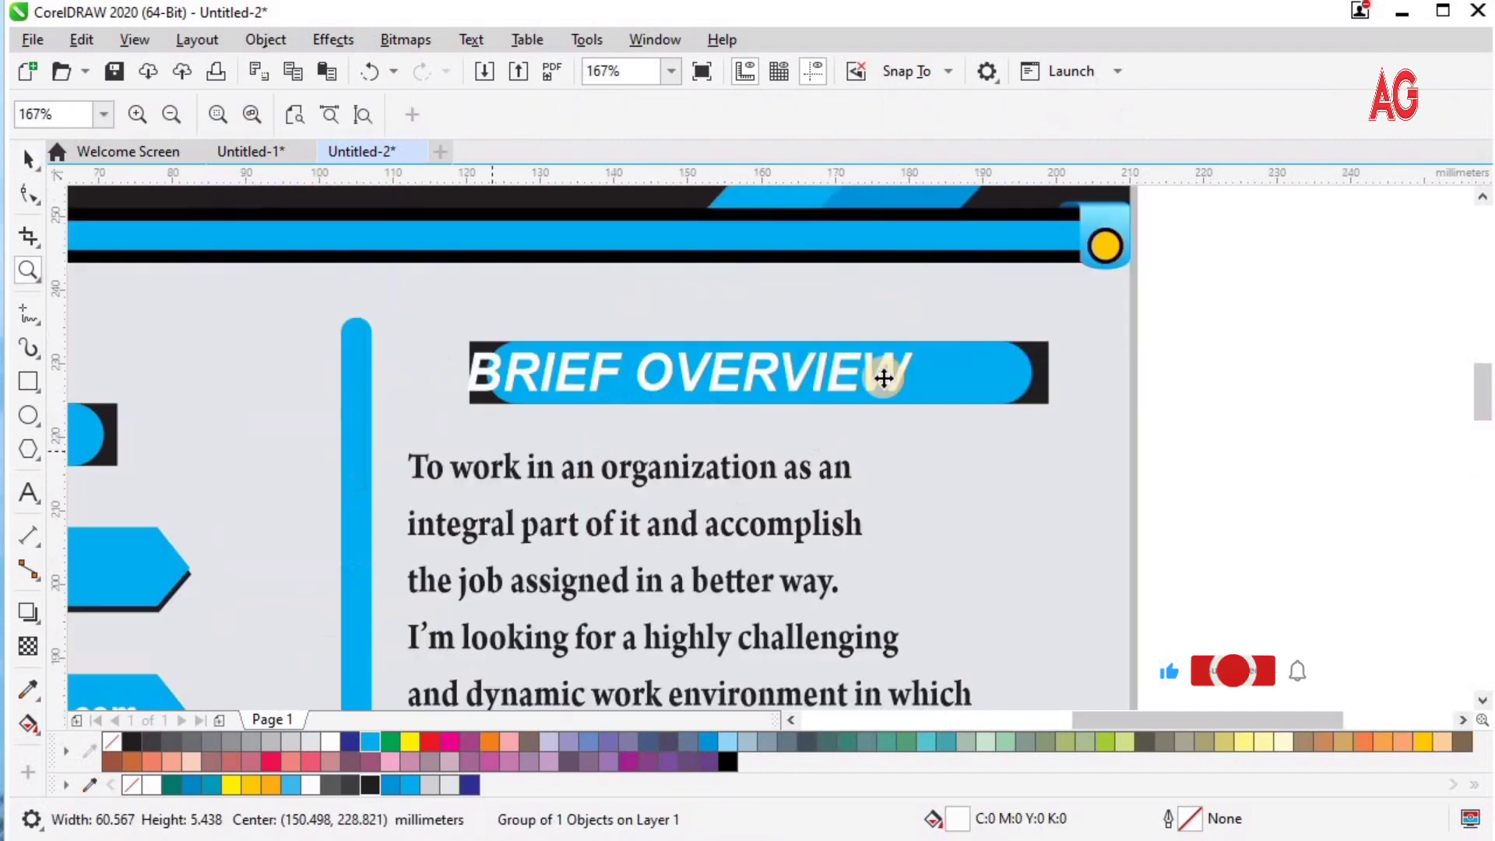
shift+click(956, 377)
key(c)
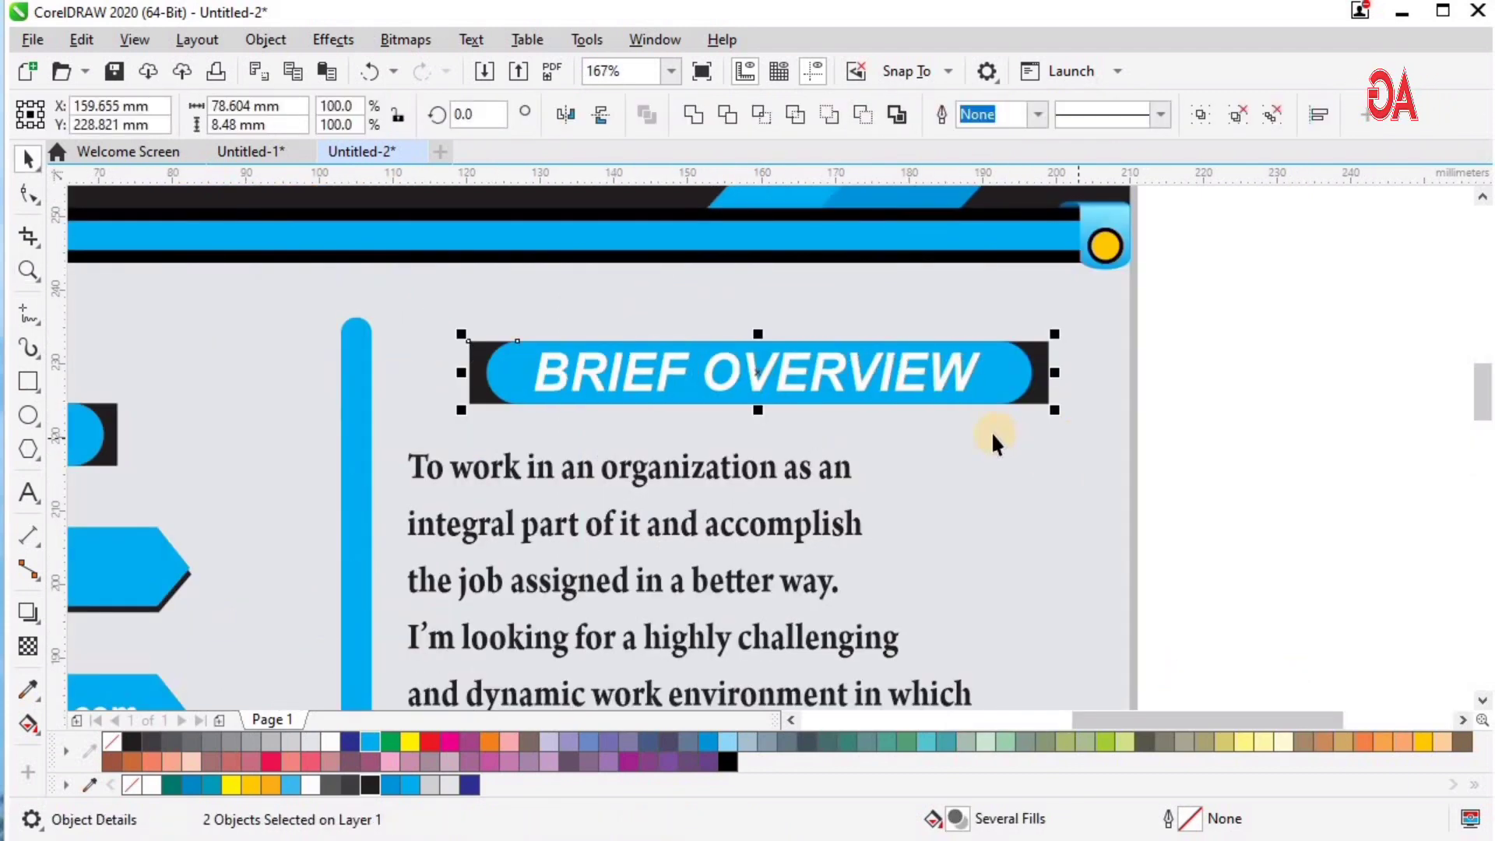
Step: Group the BRIEF OVERVIEW title with its bar and place a copy about 73 mm straight below, under the paragraph
key(F4)
key(F2)
drag(517, 281, 1188, 626)
key(Escape)
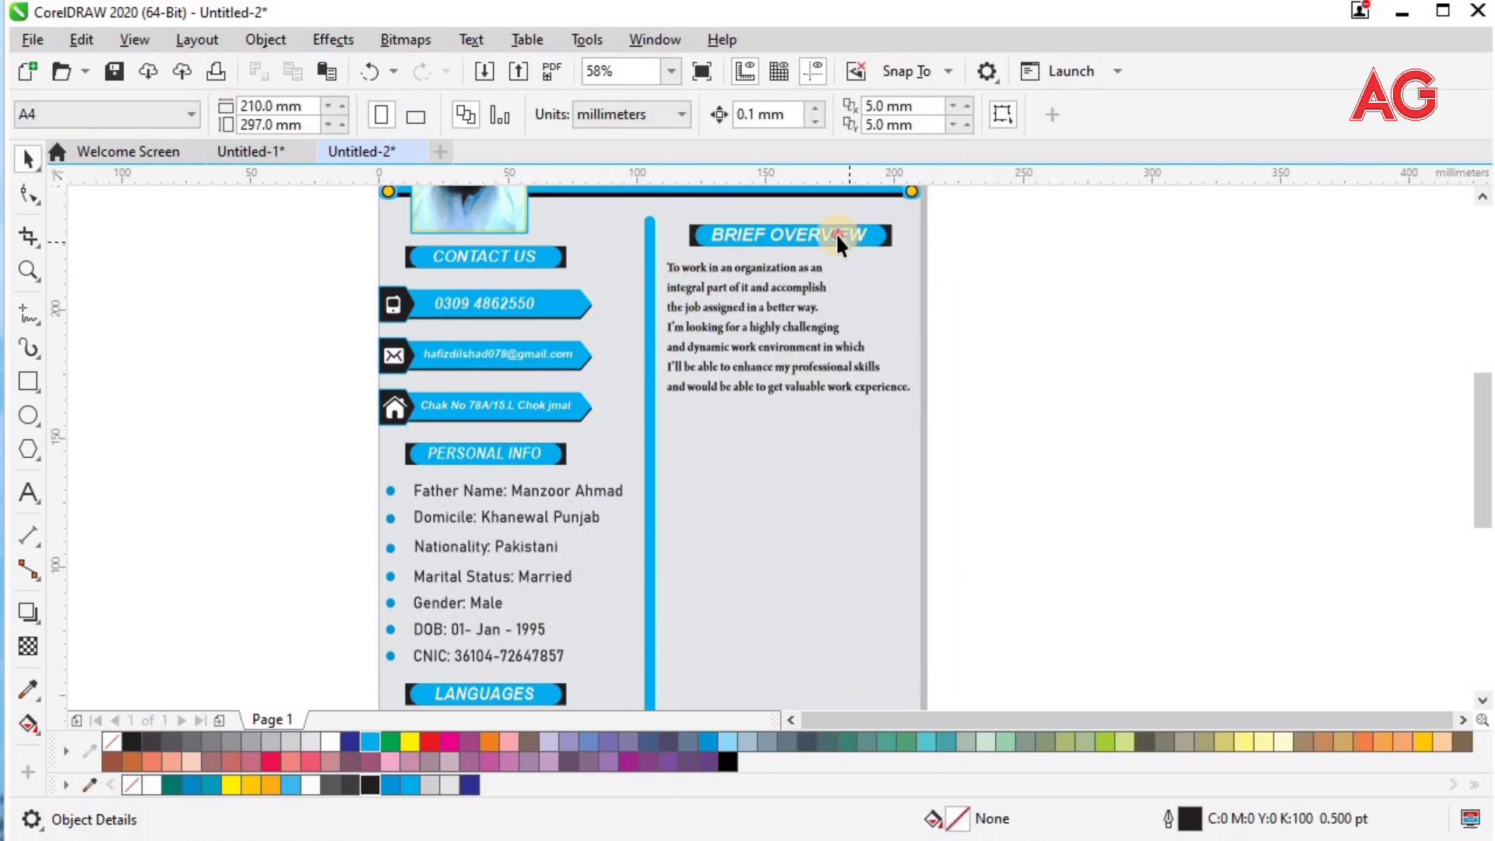
click(835, 232)
shift+click(889, 245)
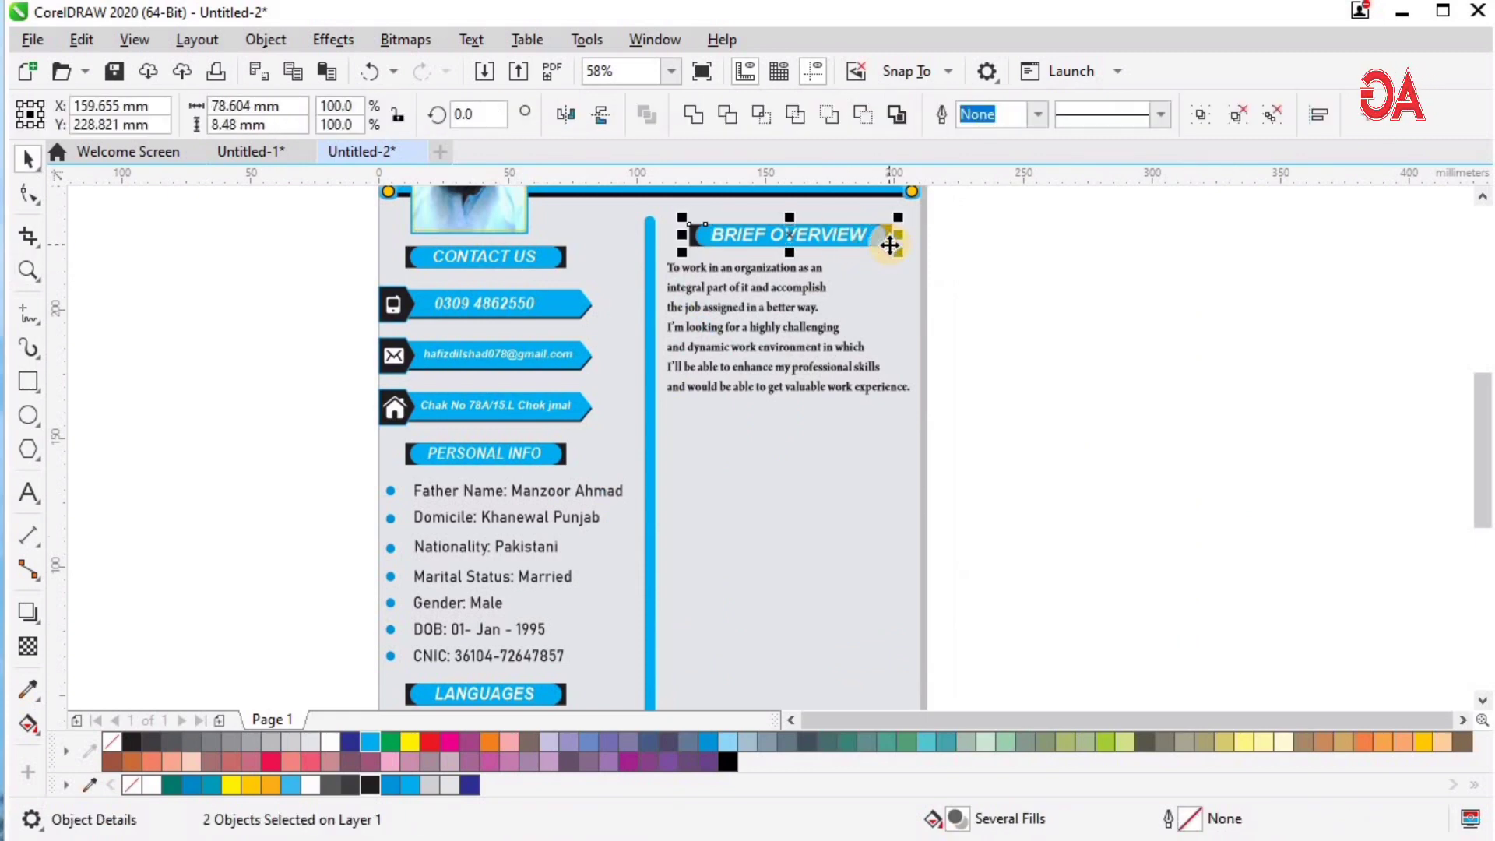
key(ctrl+g)
drag(889, 245, 877, 410)
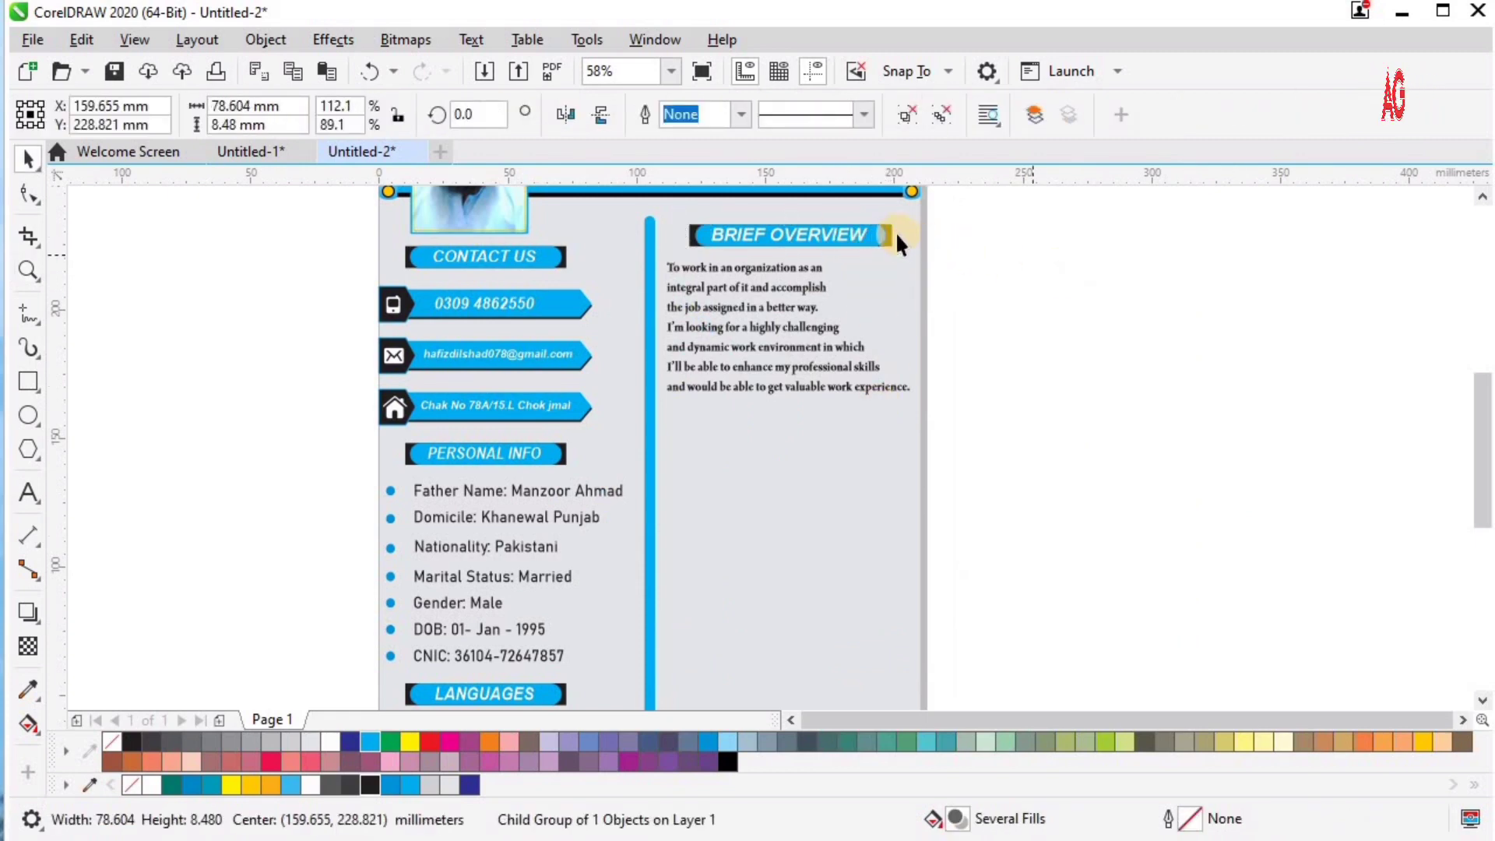
drag(895, 232, 822, 427)
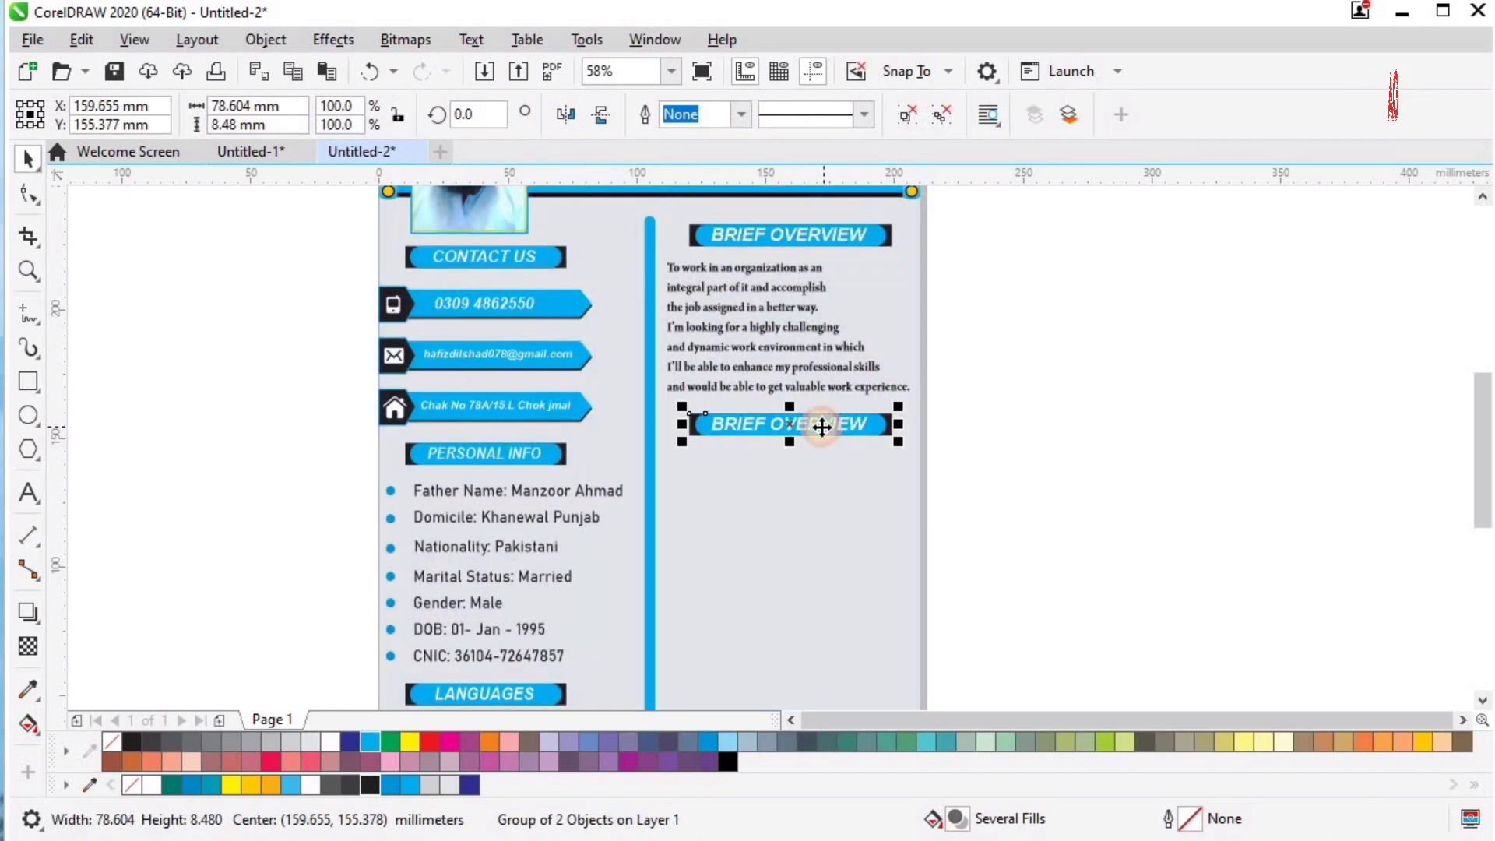
Step: Replace the copied heading's title with the EDUCATION text, centred vertically on the bar
ctrl+click(822, 427)
key(Delete)
drag(1095, 388, 791, 427)
key(F2)
drag(574, 390, 976, 470)
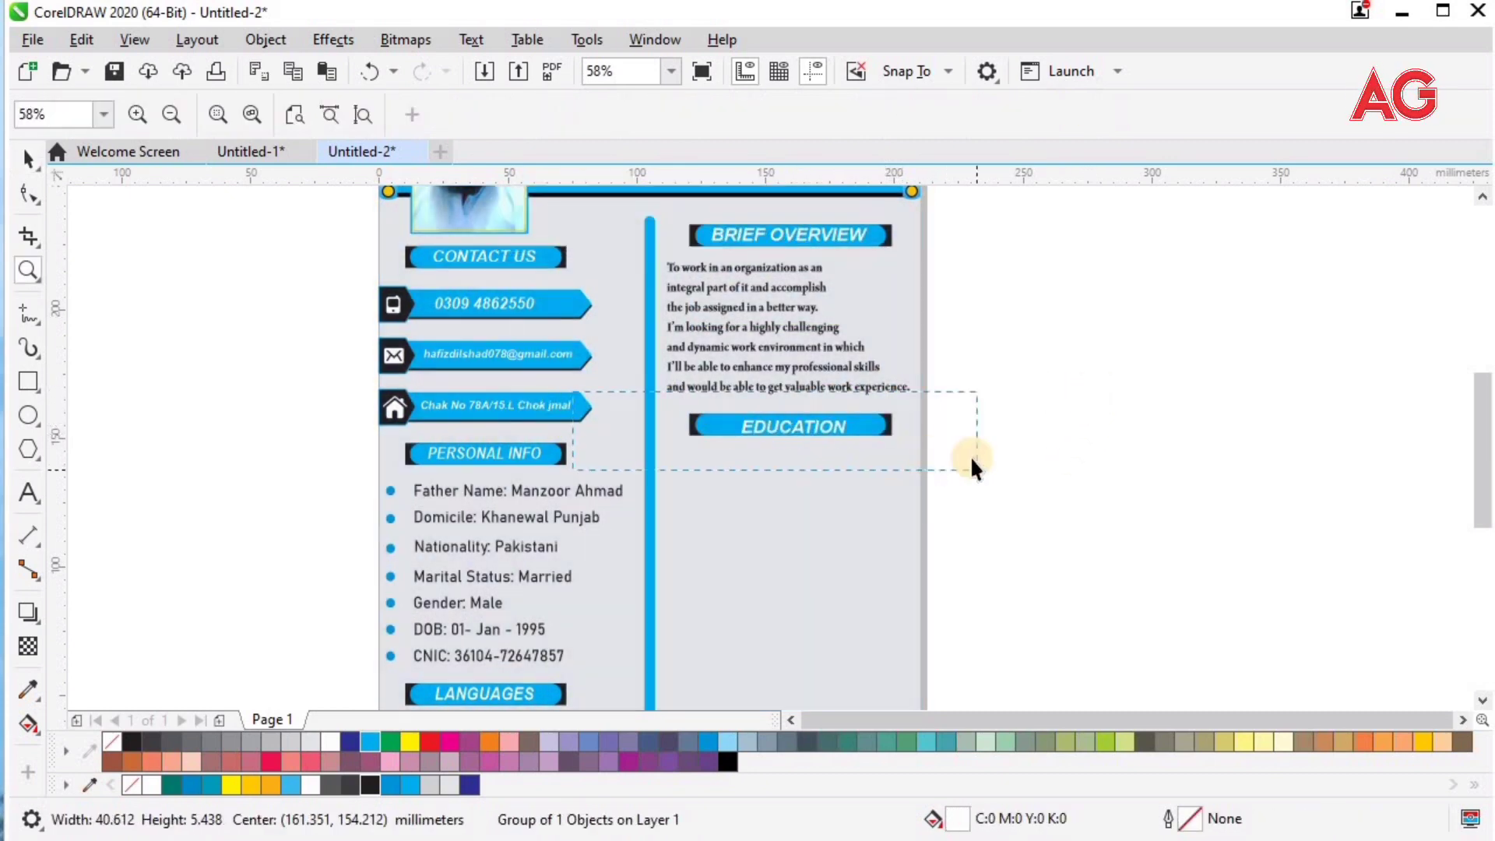
shift+click(1062, 444)
key(e)
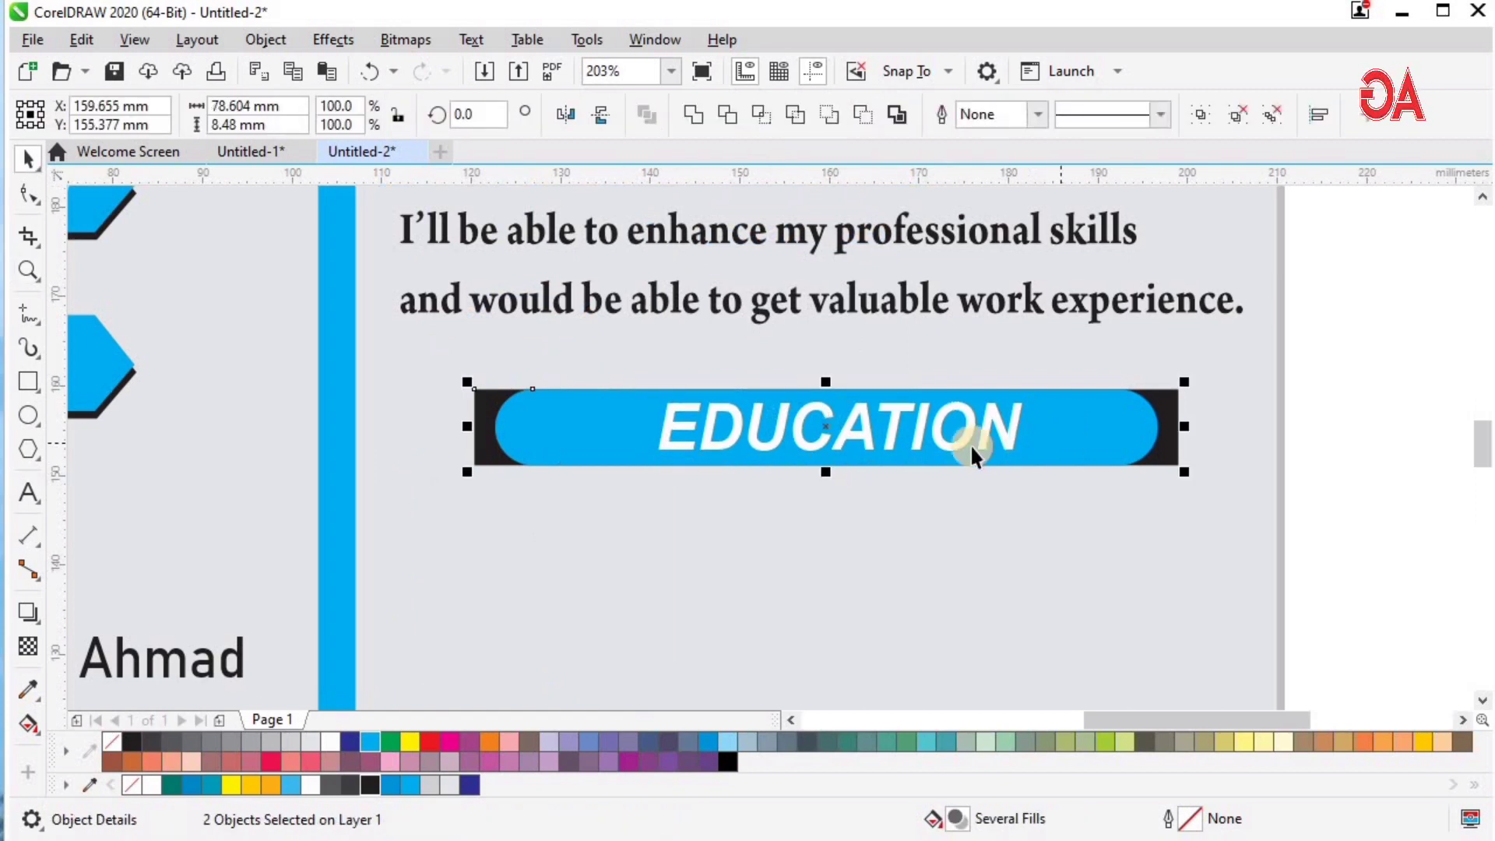
Step: Draw a rectangle about 20.7 mm wide and 6.6 mm high below the EDUCATION heading, just right of the centre bar
key(F4)
key(F2)
drag(661, 418, 1050, 612)
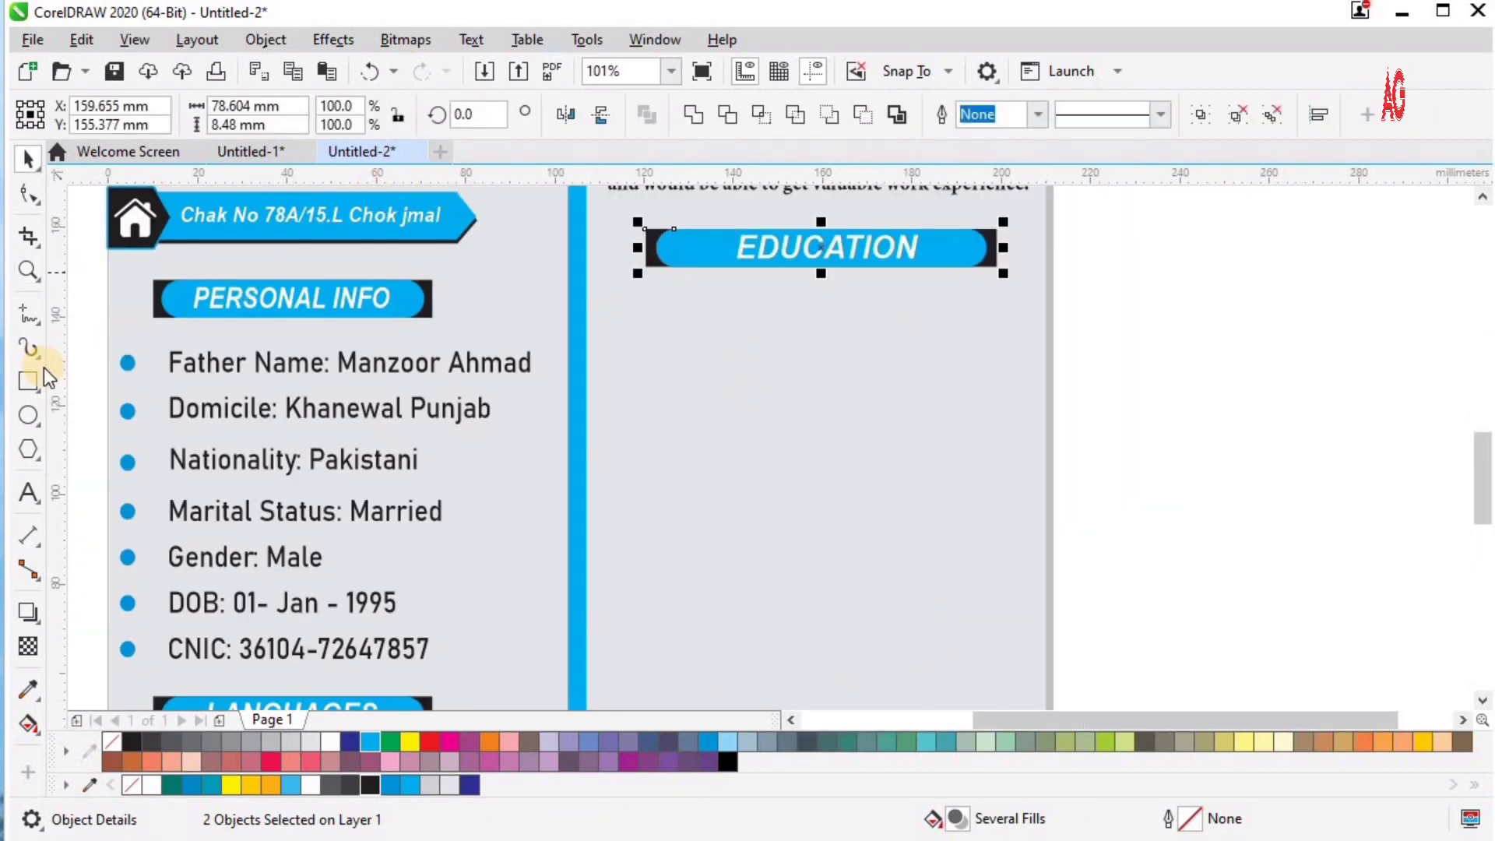
click(28, 382)
drag(606, 343, 699, 369)
key(F2)
drag(491, 270, 1133, 467)
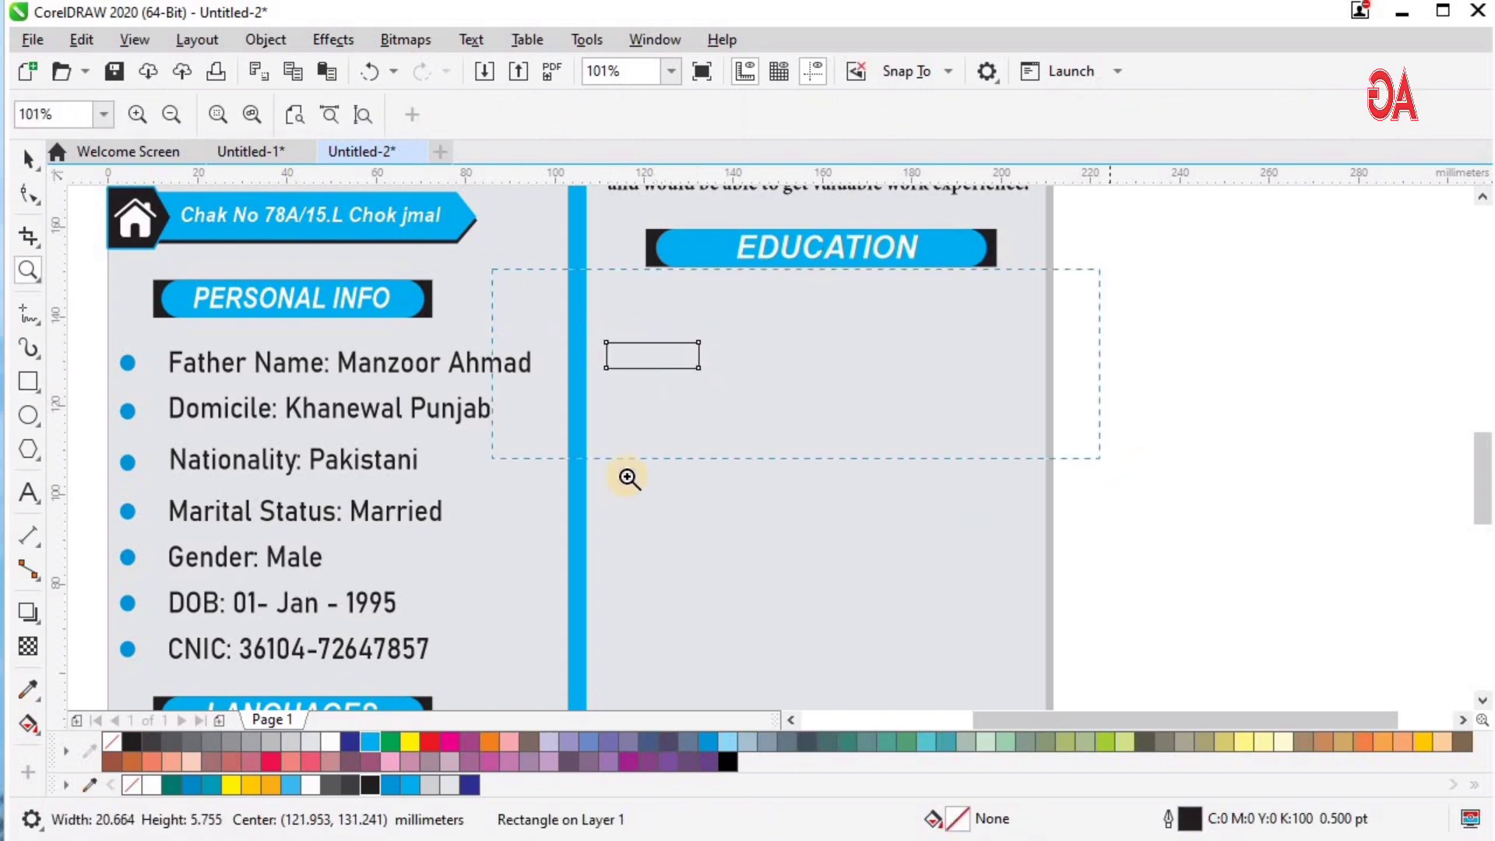
drag(489, 448, 496, 428)
Step: Duplicate the rectangle rightwards into an evenly spaced row of four and fill all four black
drag(400, 427, 587, 438)
key(ctrl+r)
key(ctrl+r)
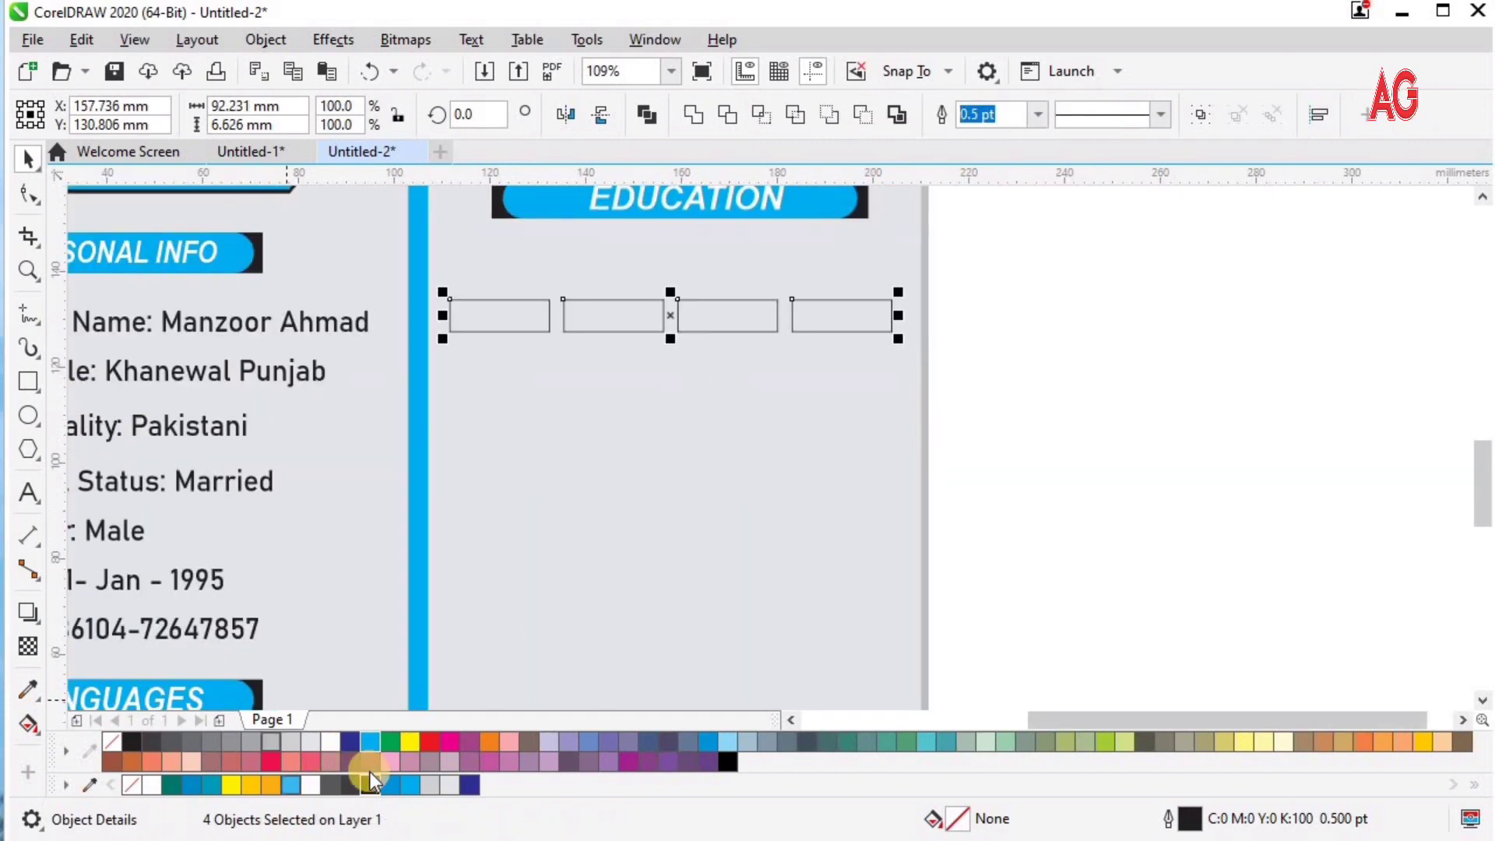
click(372, 779)
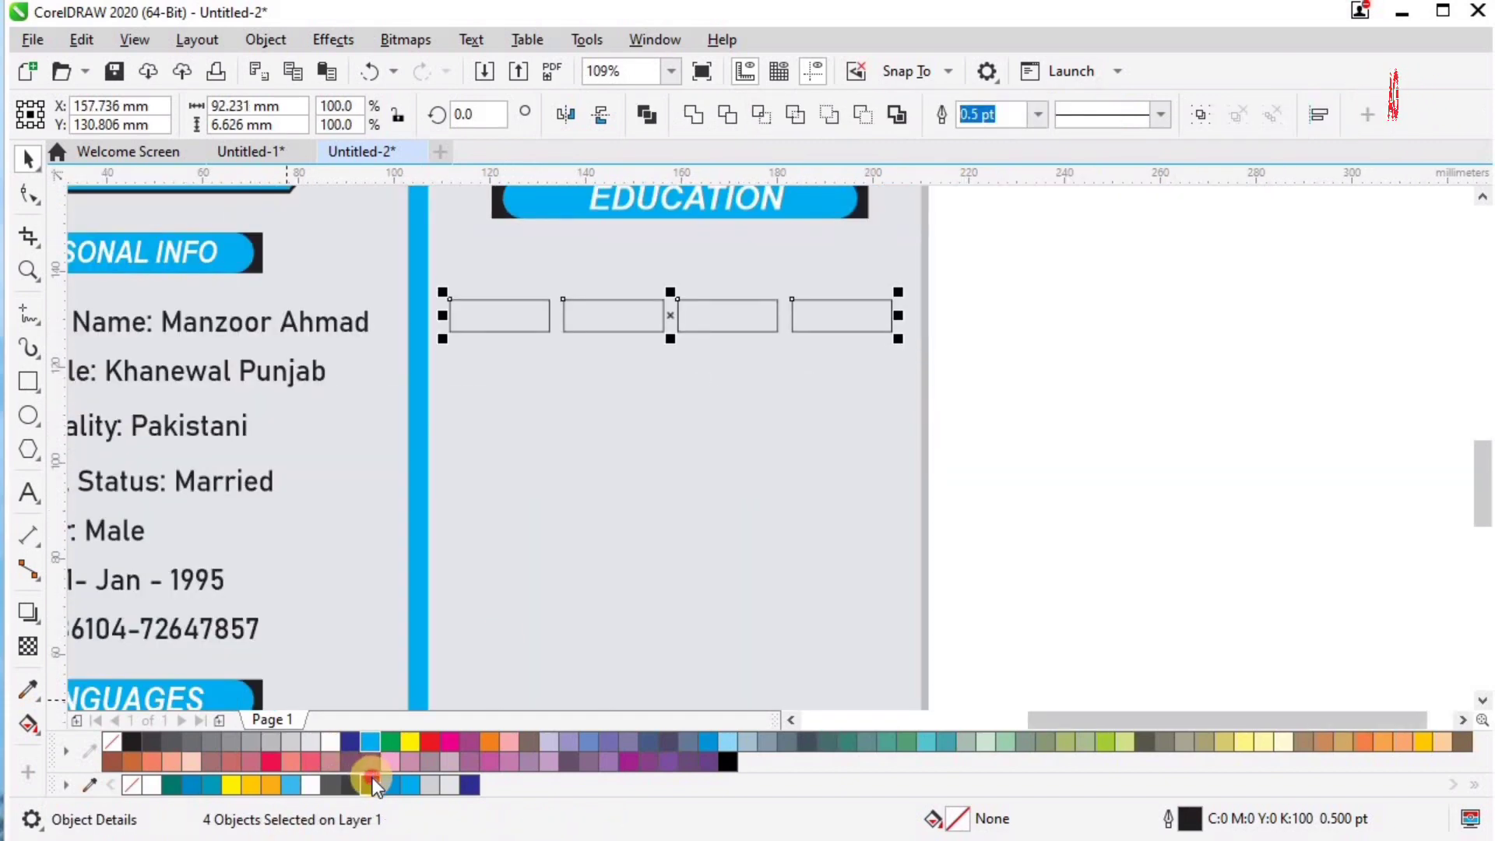
click(372, 779)
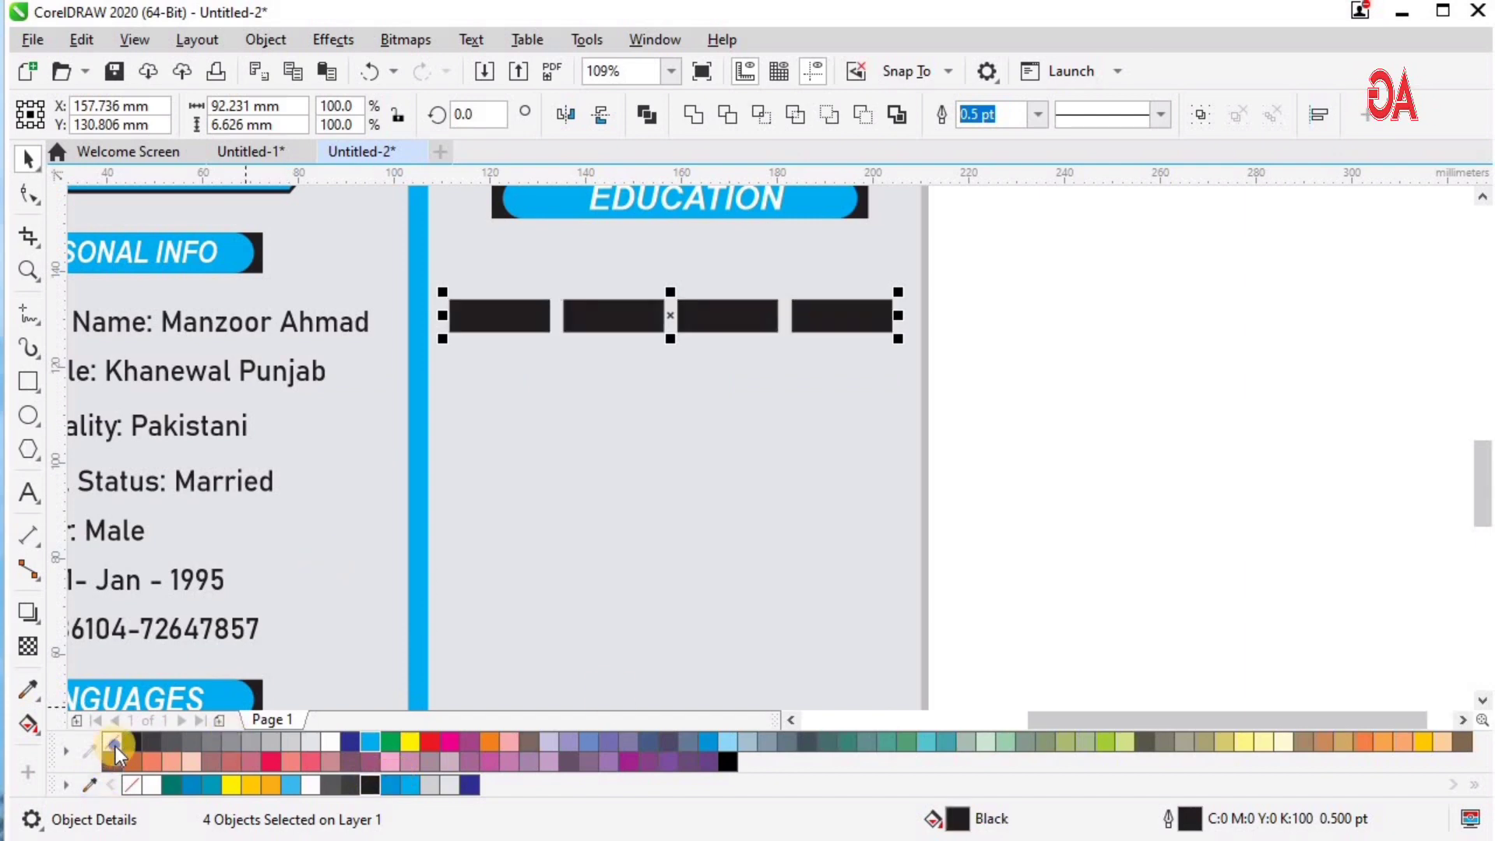
Step: Copy the row of black rectangles about 8 mm straight down and repeat the copy to build a five-row grid
drag(733, 324, 733, 363)
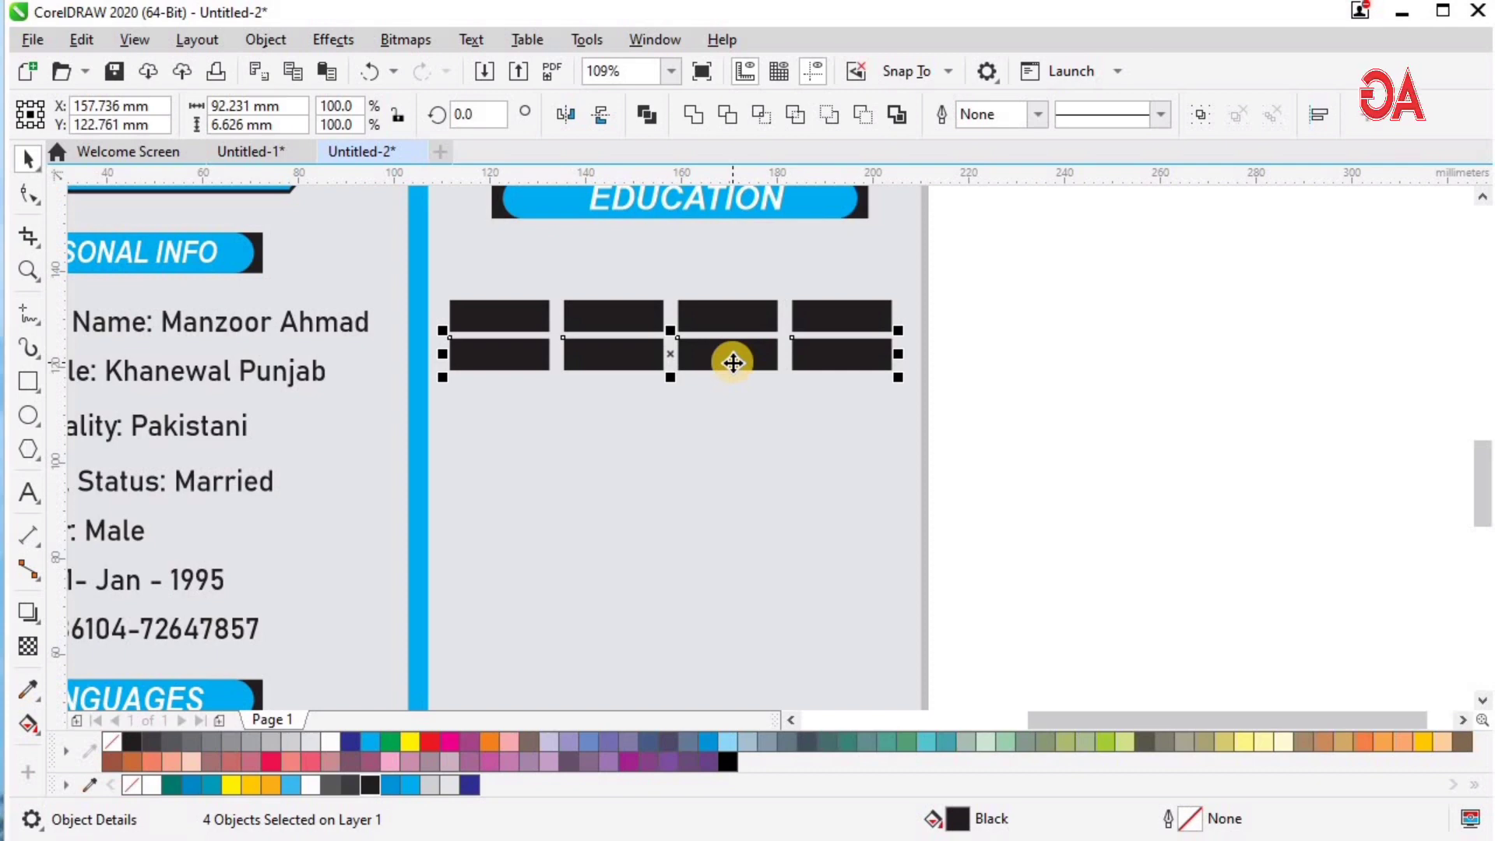
key(ctrl+r)
key(ctrl+r)
key(ctrl+r)
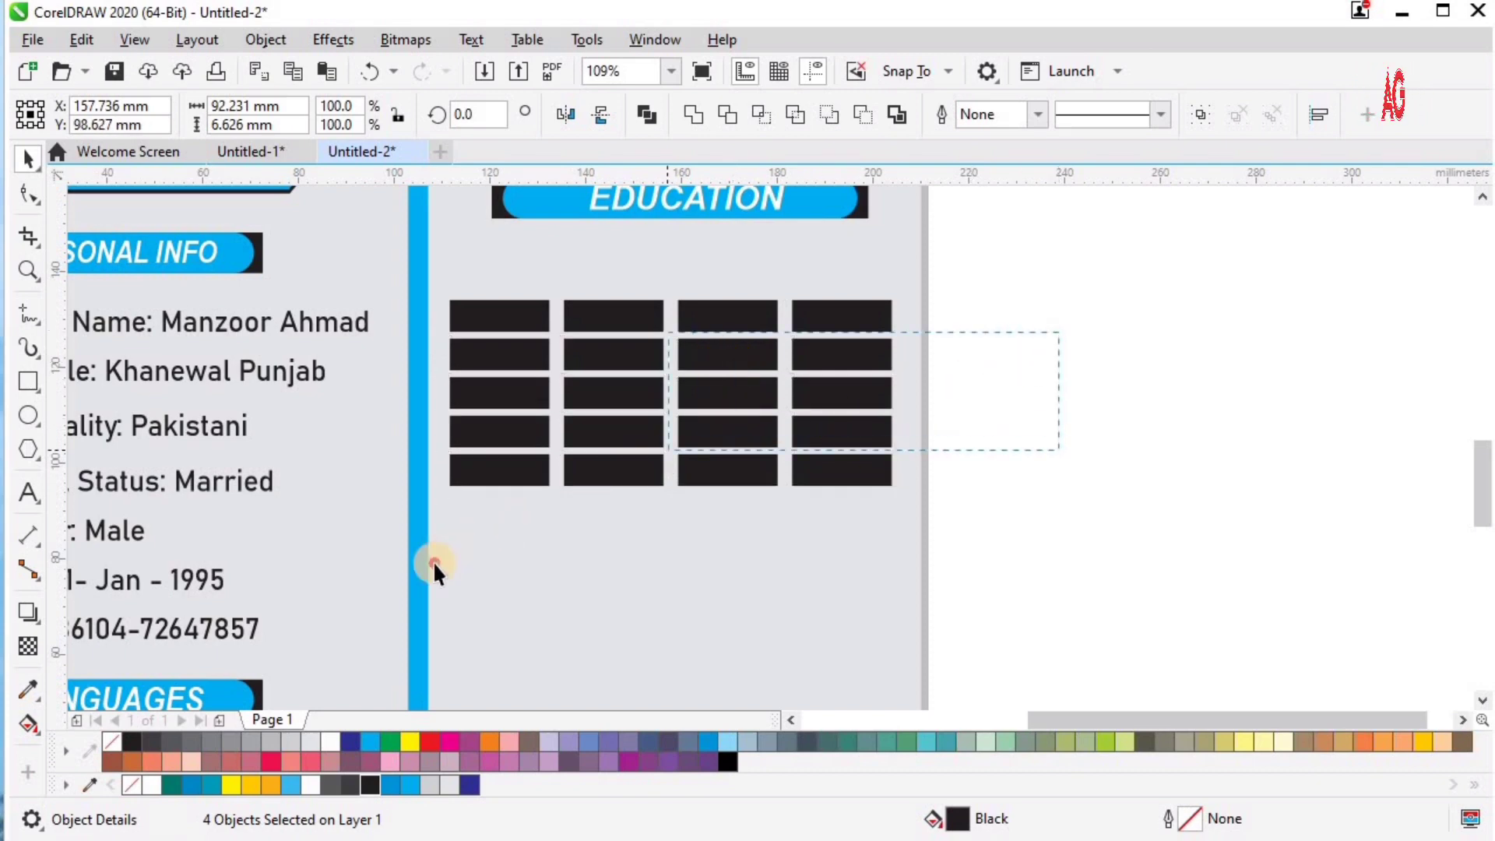